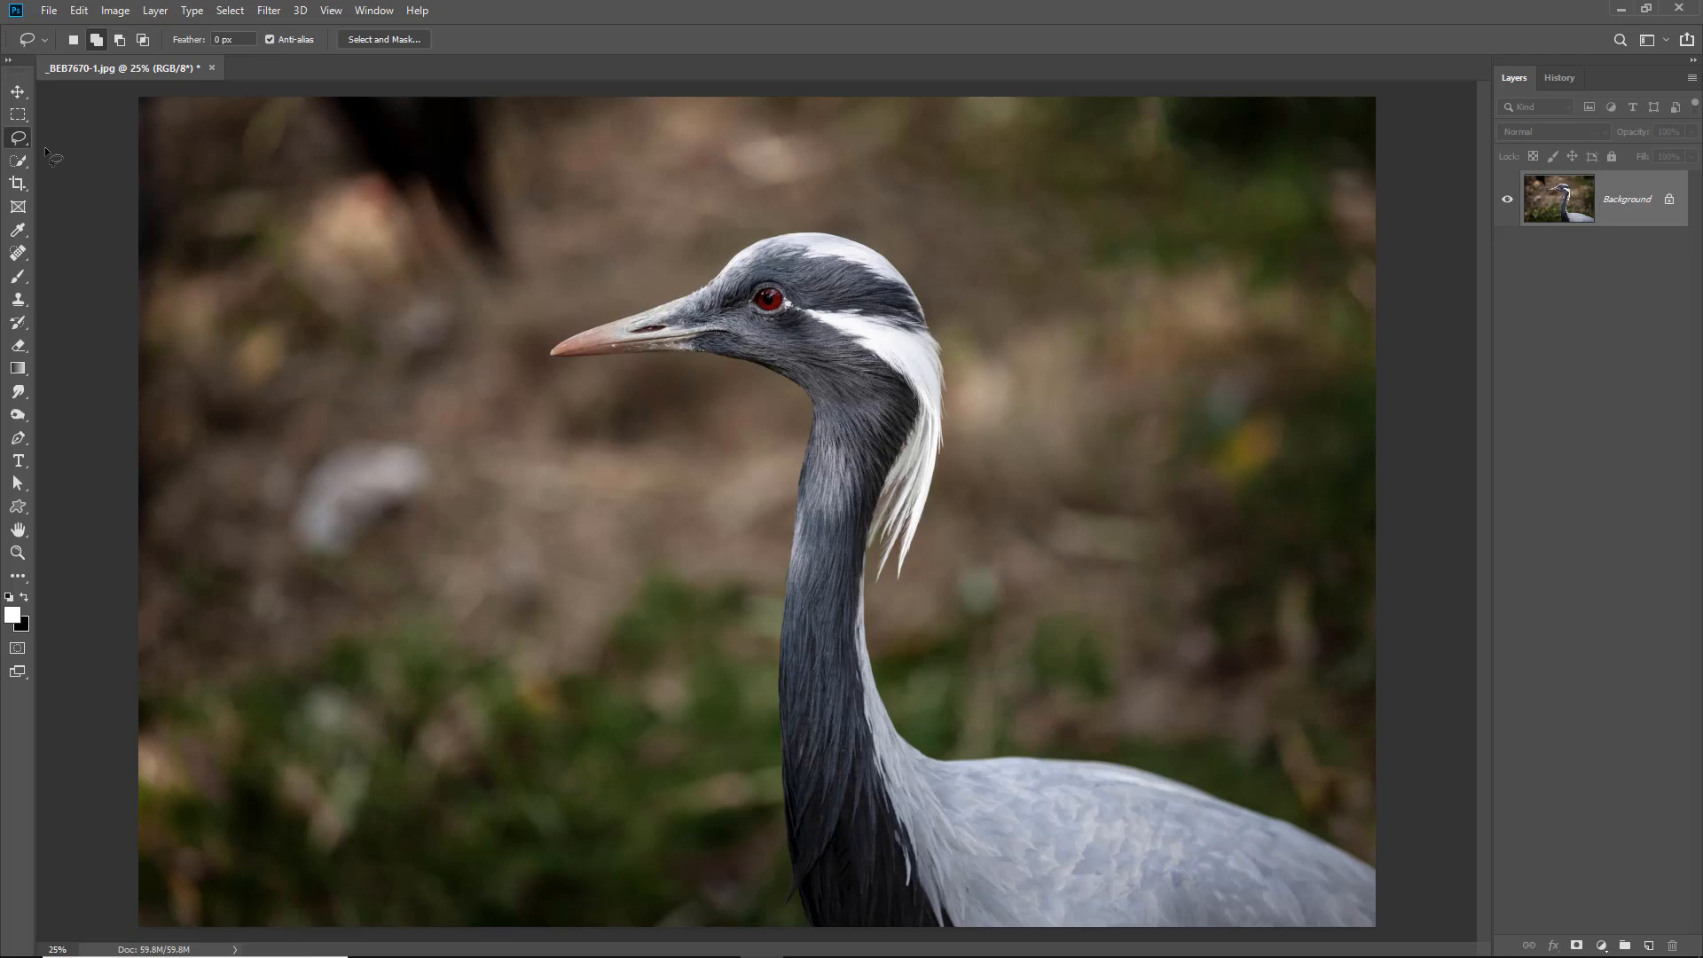
Step: Lasso a tall patch of blurred background between the crane's white plume and the photo's right side, reaching up to the top edge
mouse_move(248, 275)
left_mouse_down()
mouse_move(477, 256)
mouse_move(554, 376)
mouse_move(675, 466)
mouse_move(595, 588)
mouse_move(520, 563)
mouse_move(432, 564)
mouse_move(374, 670)
mouse_move(220, 535)
mouse_move(217, 279)
left_mouse_up()
key("ctrl+d")
mouse_move(904, 94)
left_mouse_down()
mouse_move(957, 216)
mouse_move(982, 492)
mouse_move(1030, 608)
mouse_move(1141, 639)
mouse_move(1215, 578)
mouse_move(1278, 466)
mouse_move(1294, 340)
mouse_move(1231, 108)
mouse_move(1185, 82)
mouse_move(925, 76)
left_mouse_up()
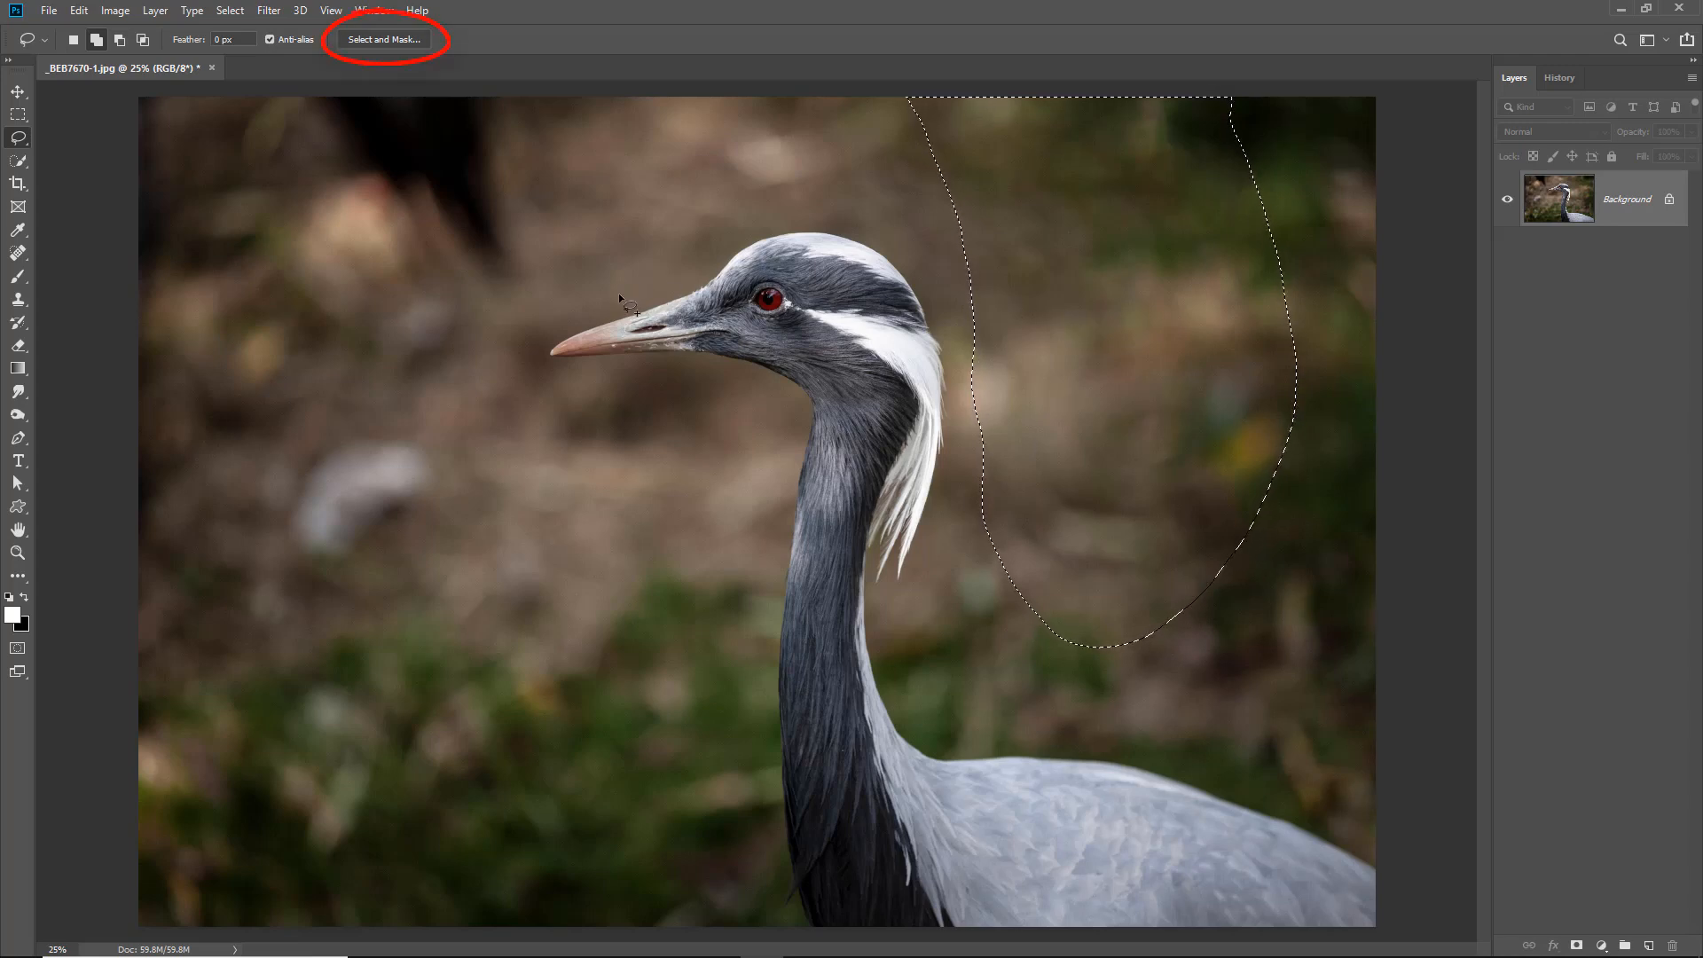
Step: Feather the background selection by about 102 px in Select and Mask using the Black & White view, with output set to Selection
left_click(380, 39)
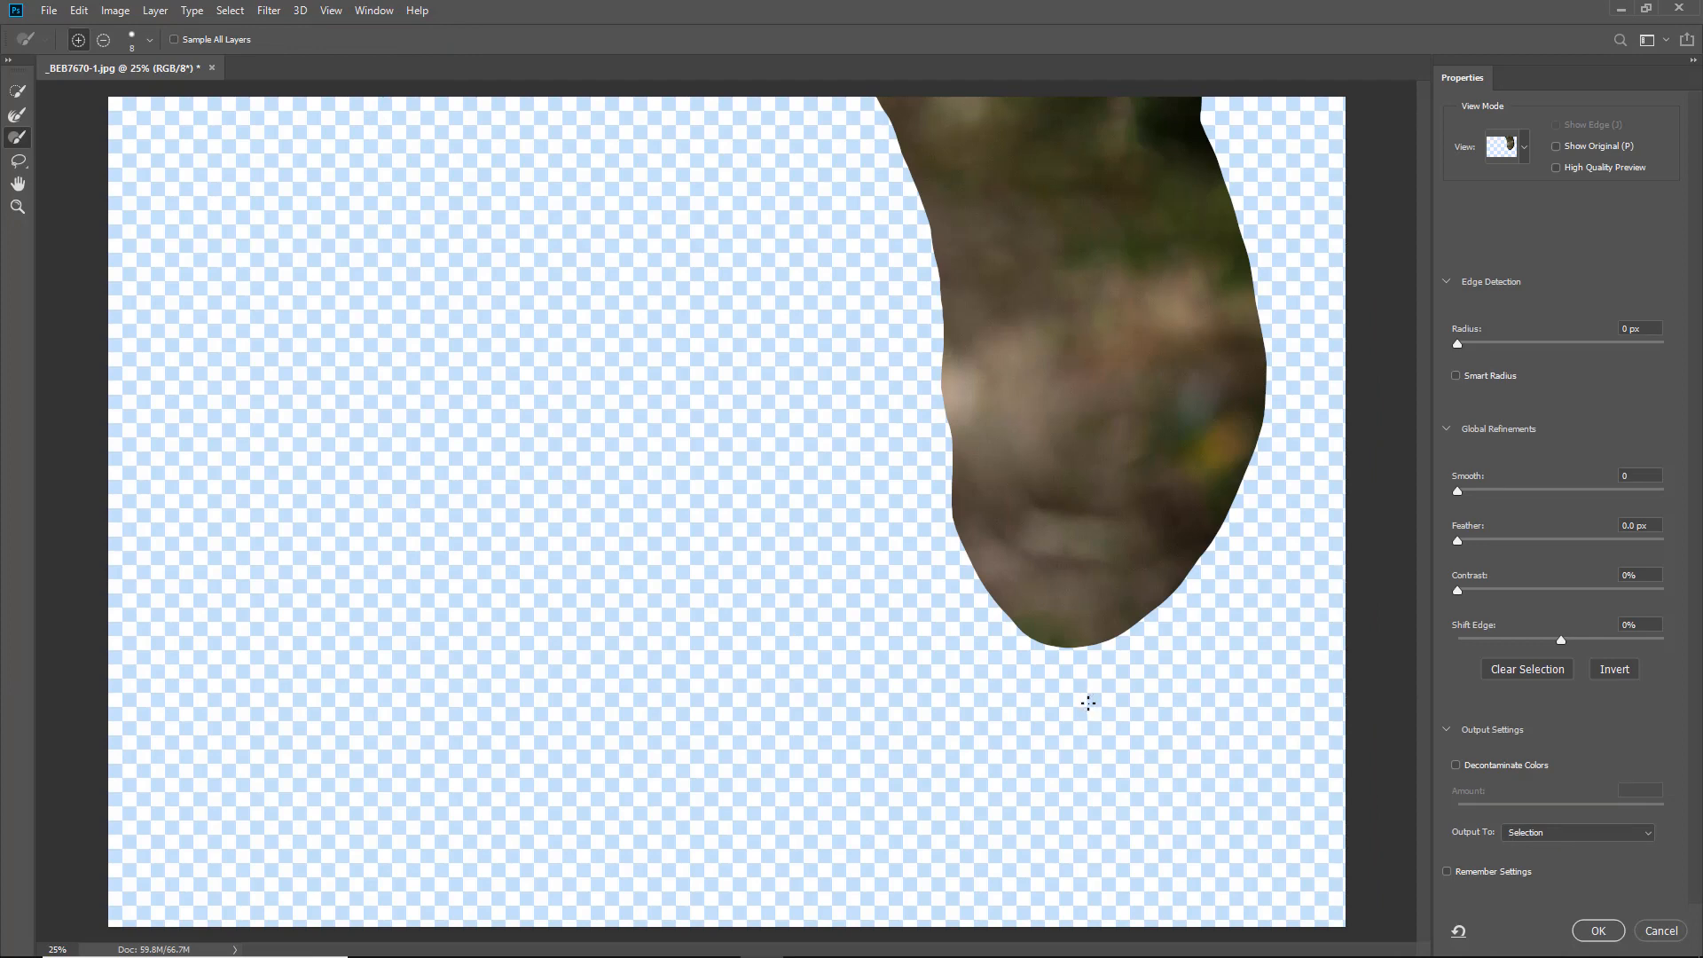
left_click(1525, 149)
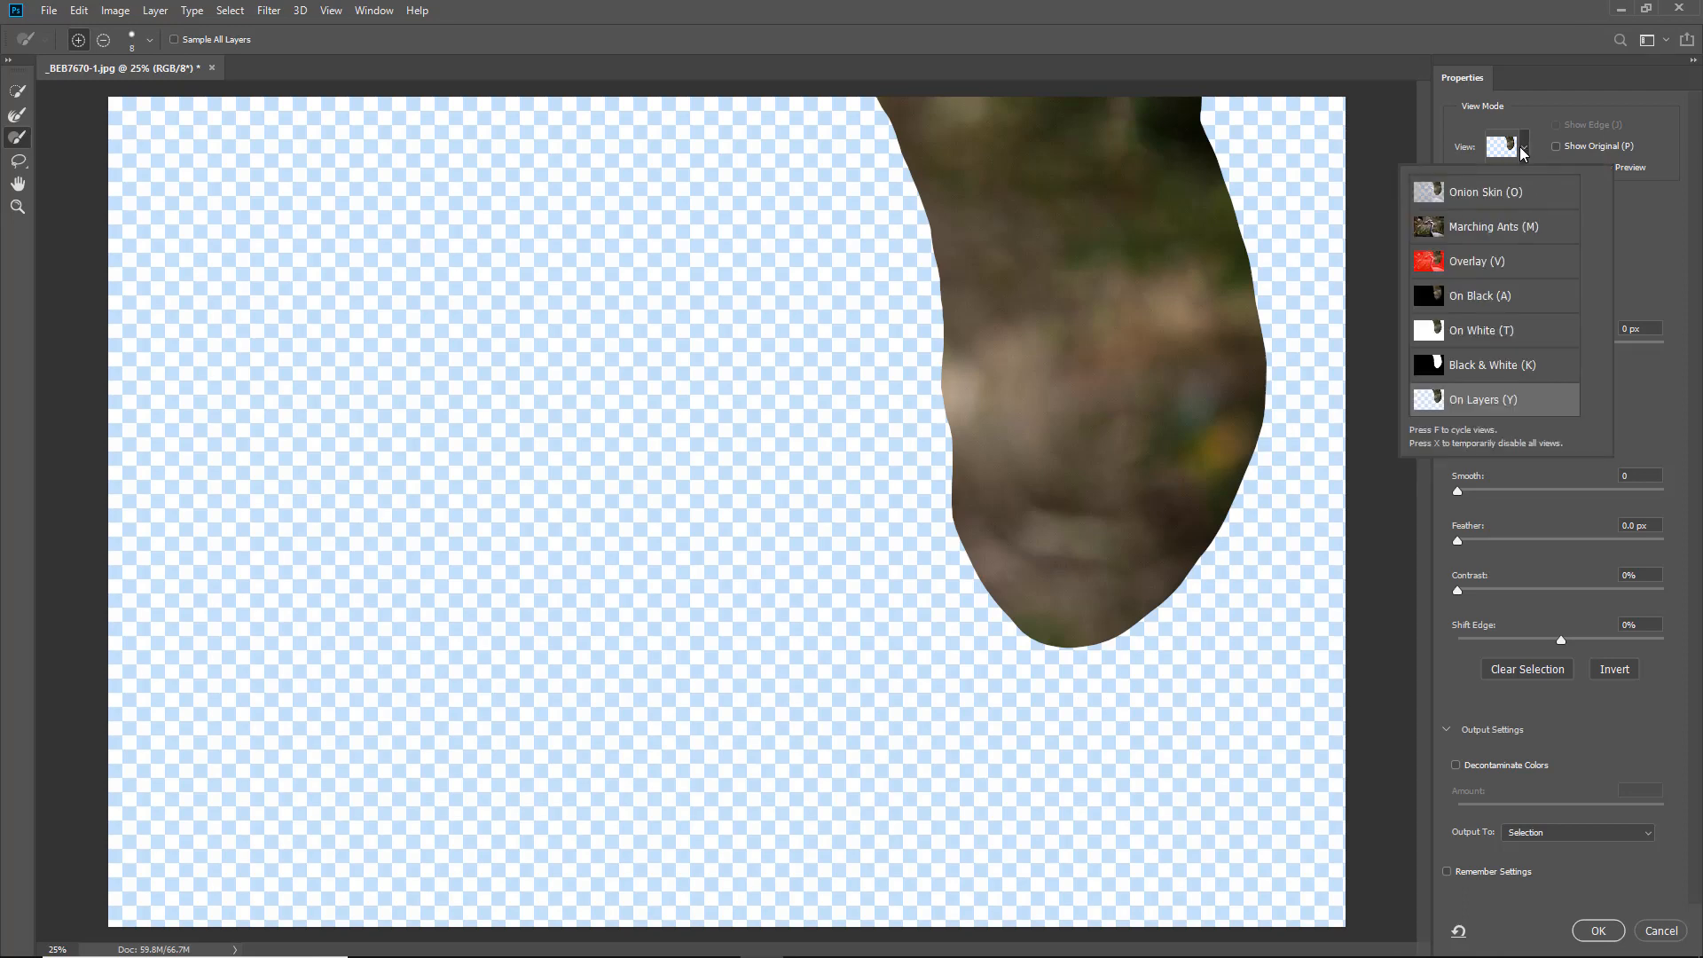
left_click(1550, 370)
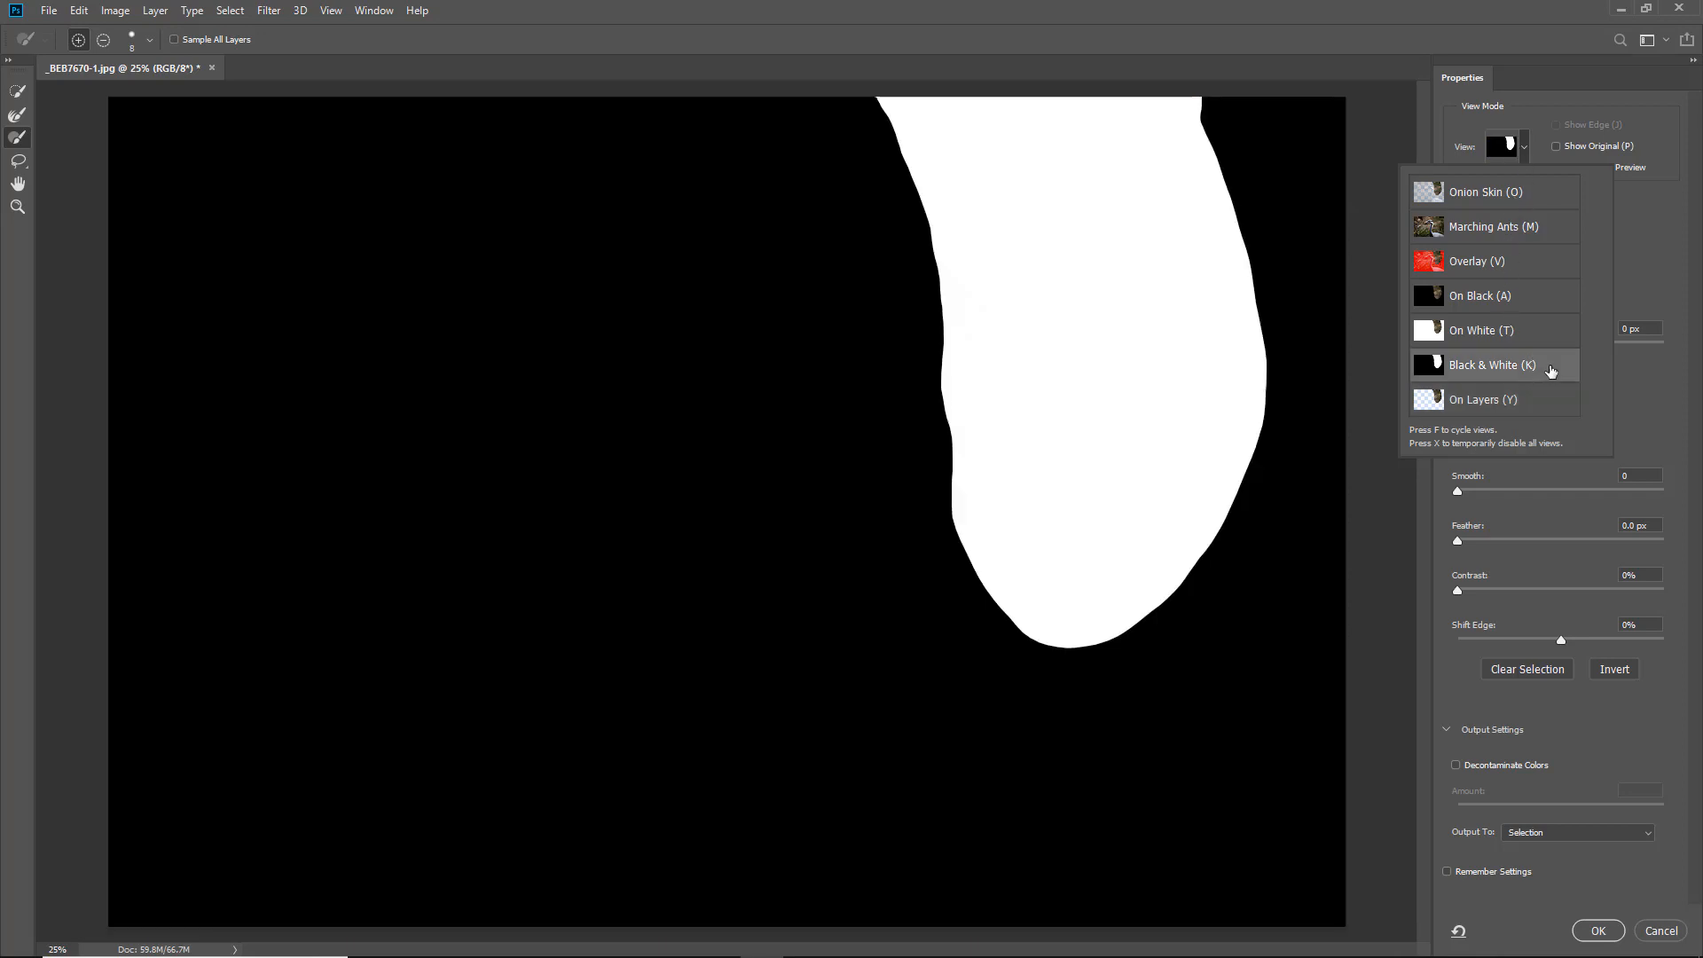
left_click(1631, 404)
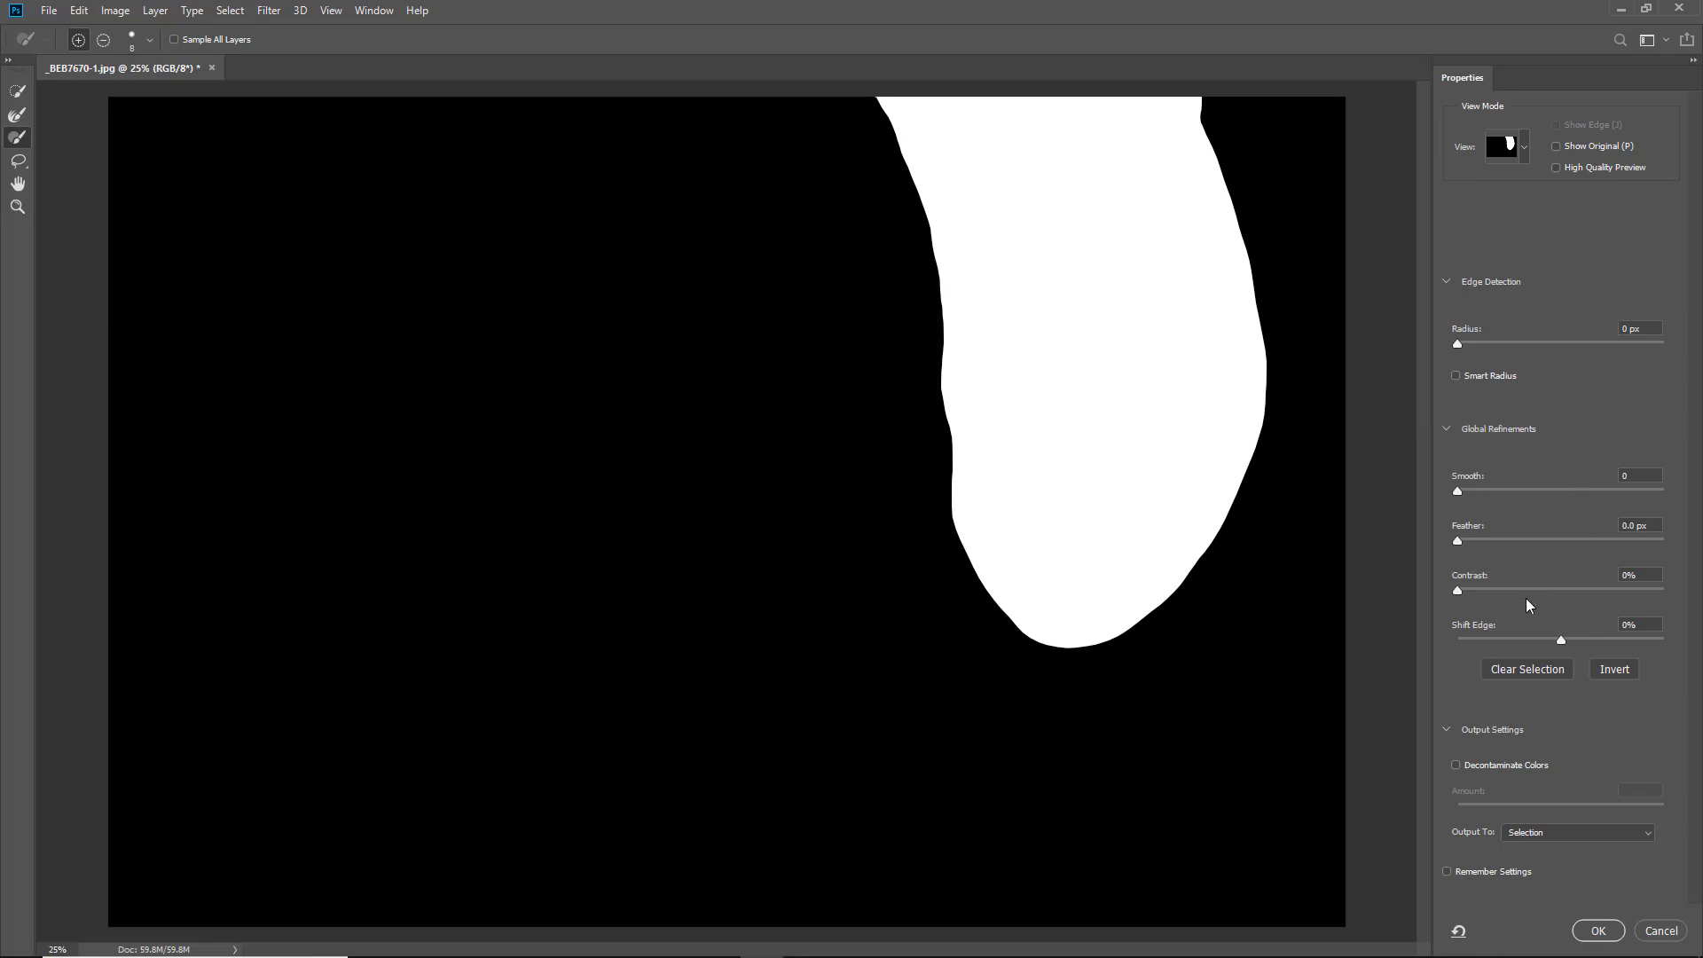
left_click(1570, 540)
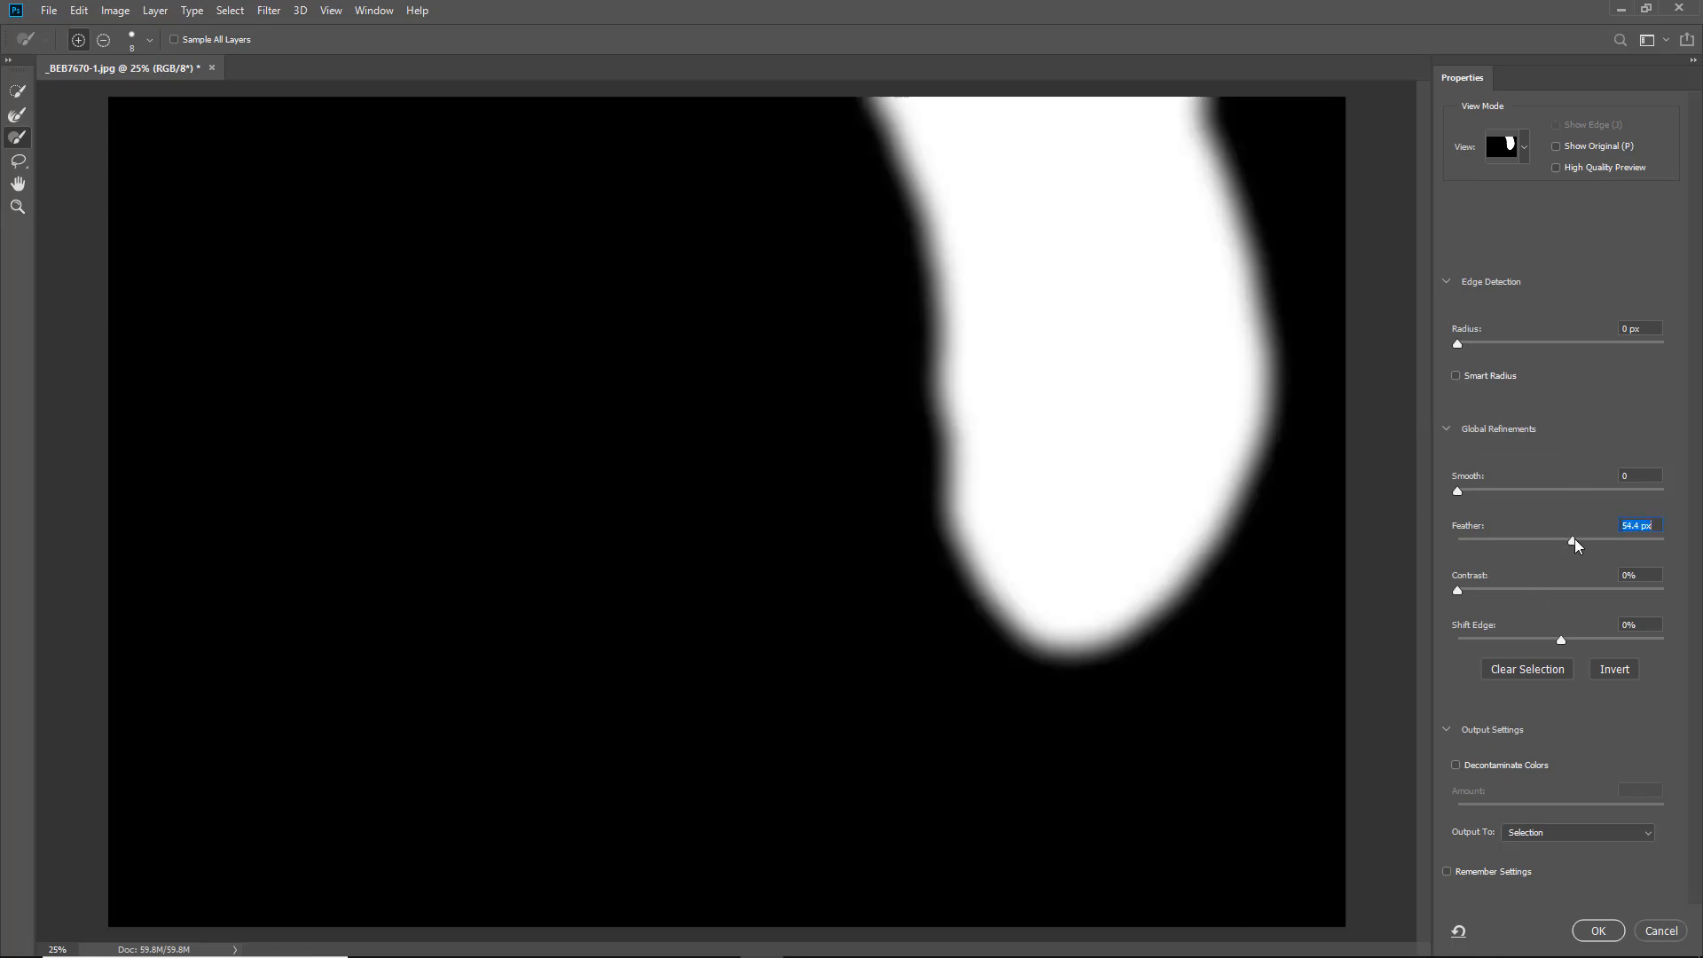
left_click_drag(1574, 540, 1589, 541)
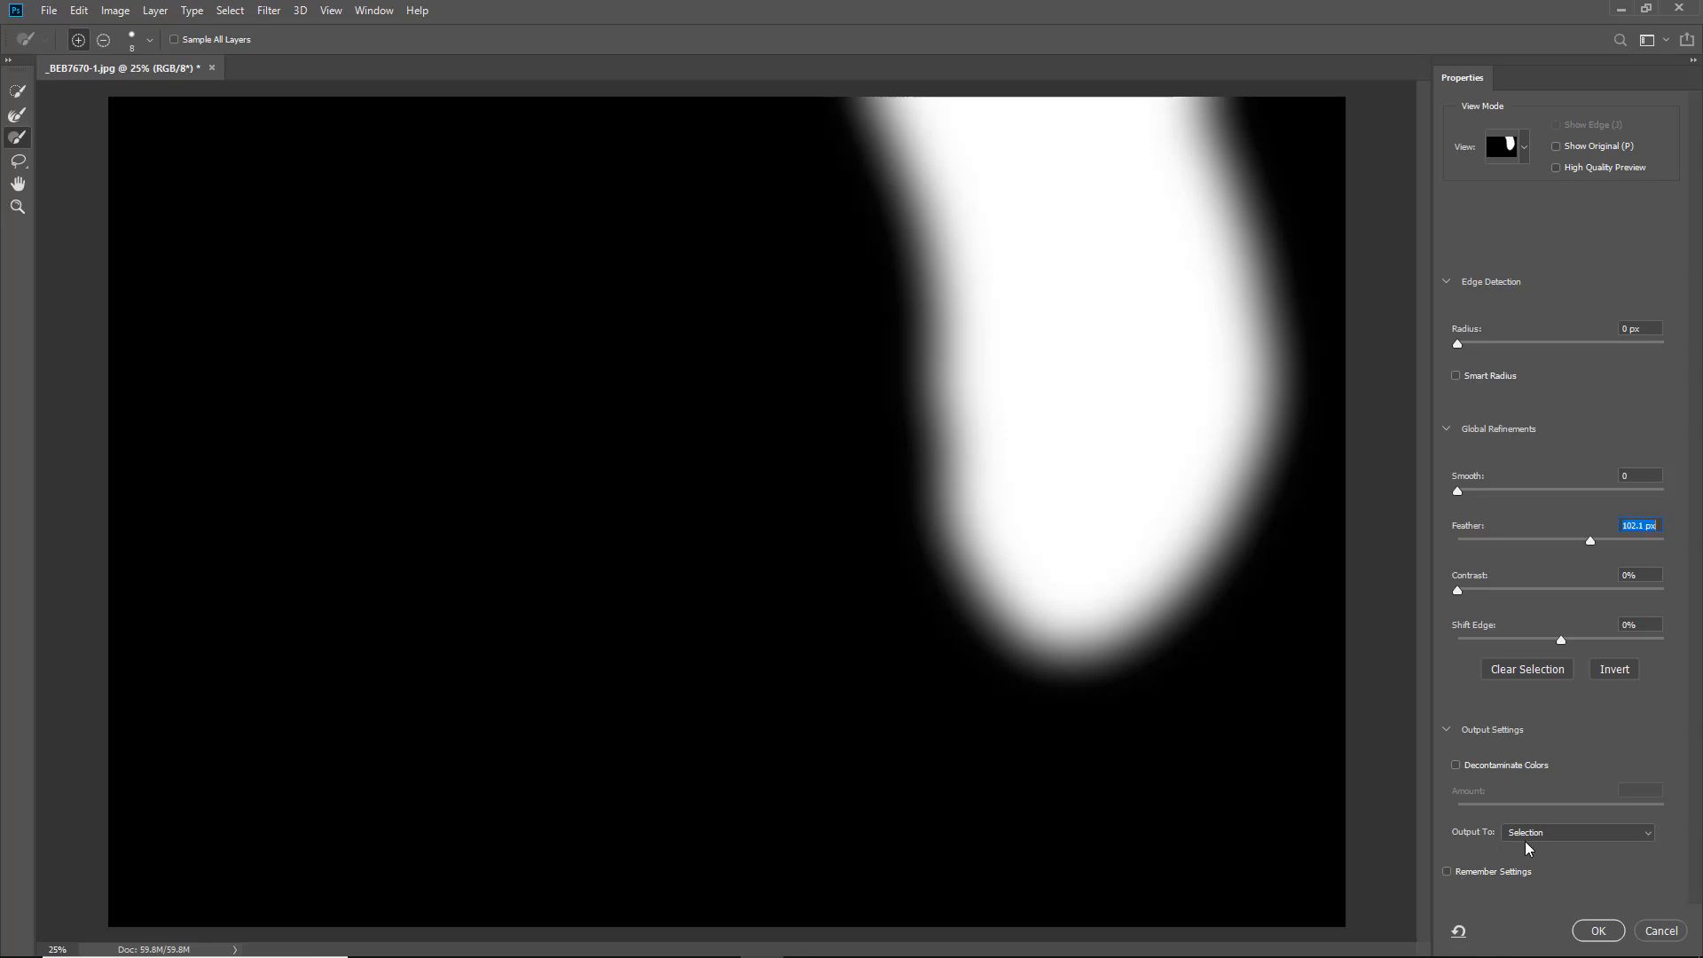
left_click(1598, 931)
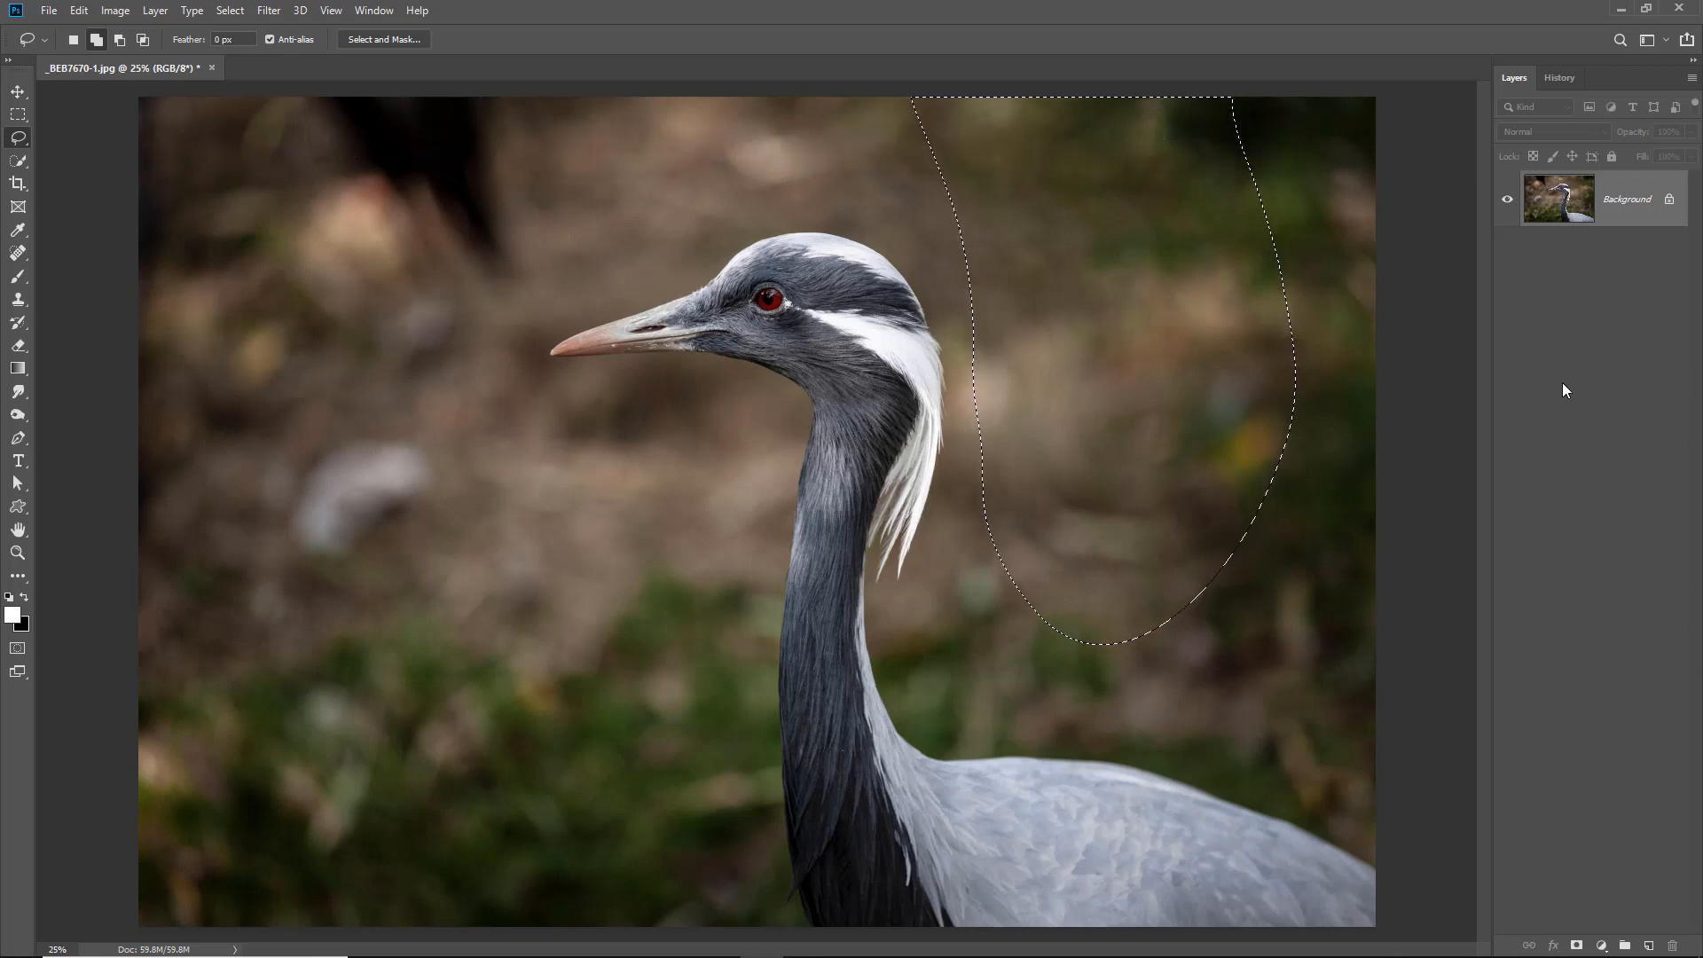
Step: Copy the feathered selection to a new layer and move it over the dark shape and pale blob beyond the crane's beak
key("ctrl+j")
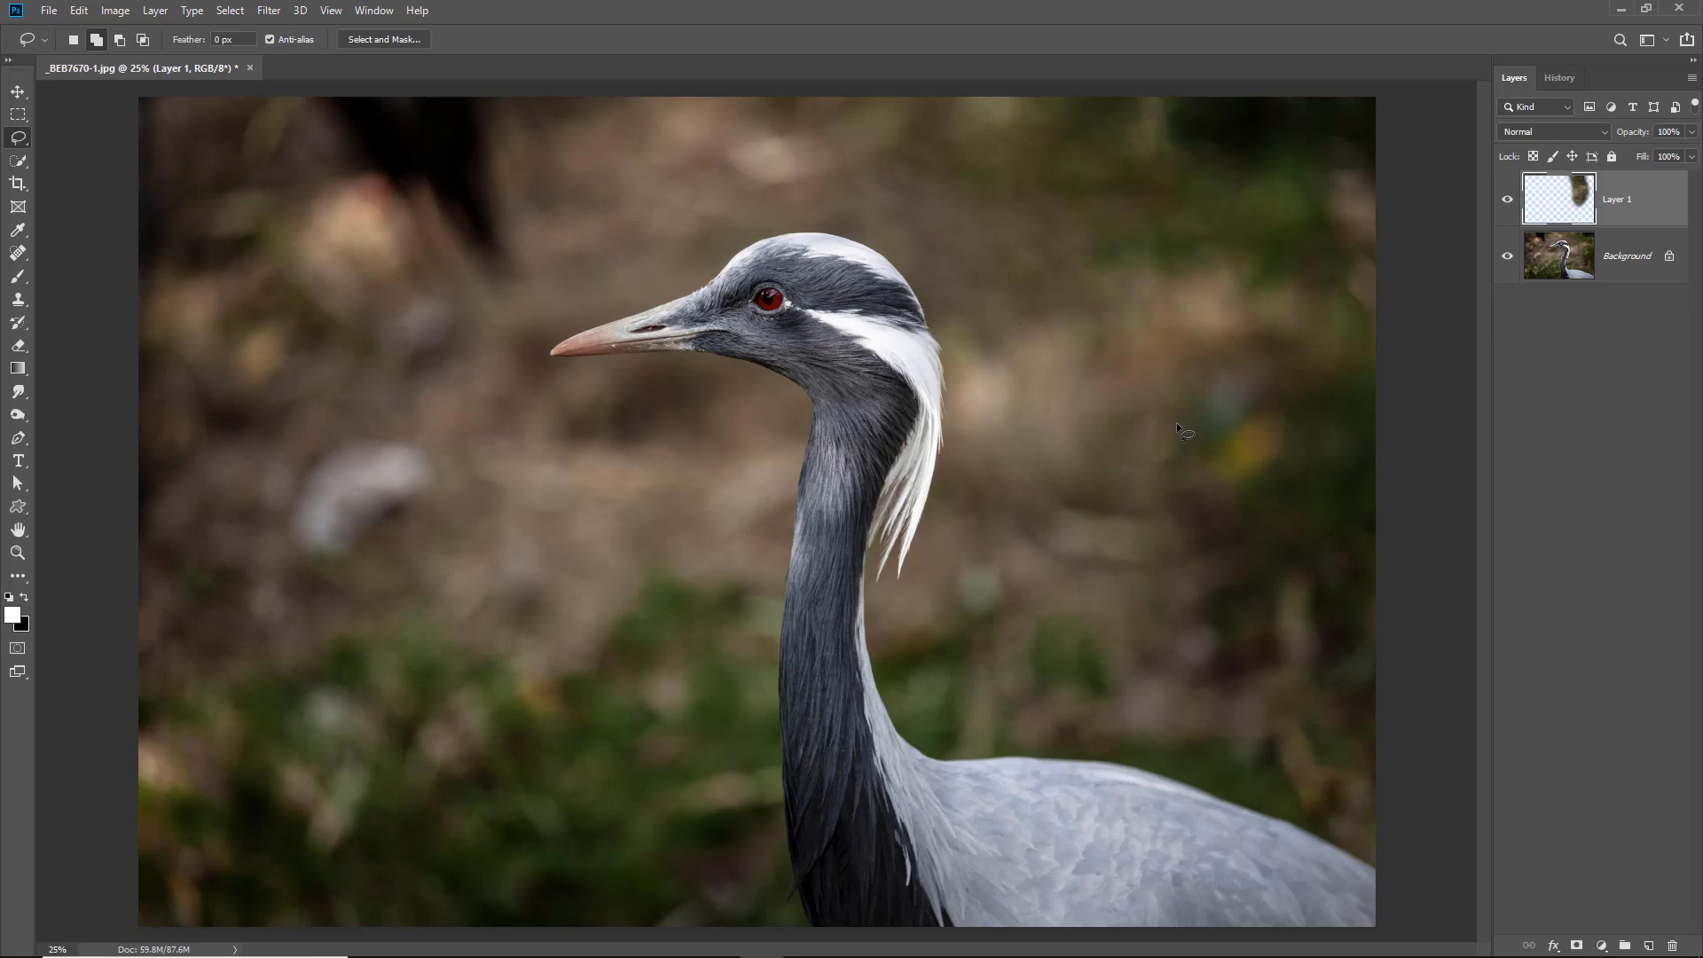
key("ctrl")
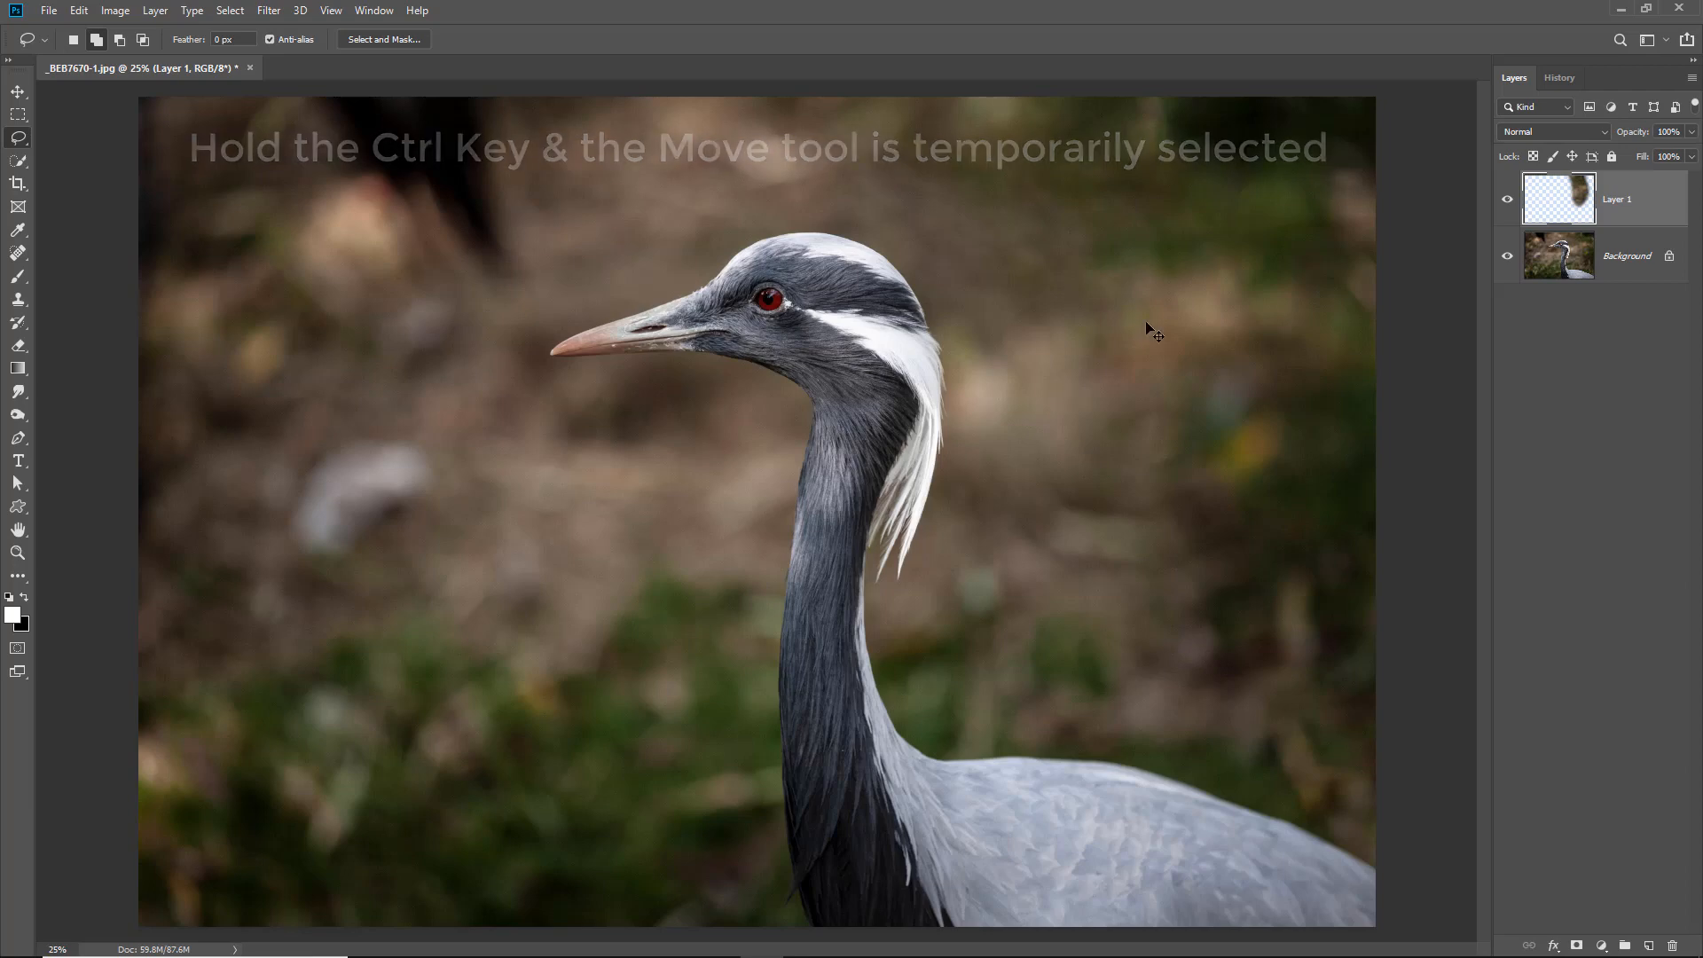
left_click_drag(1238, 209, 520, 258)
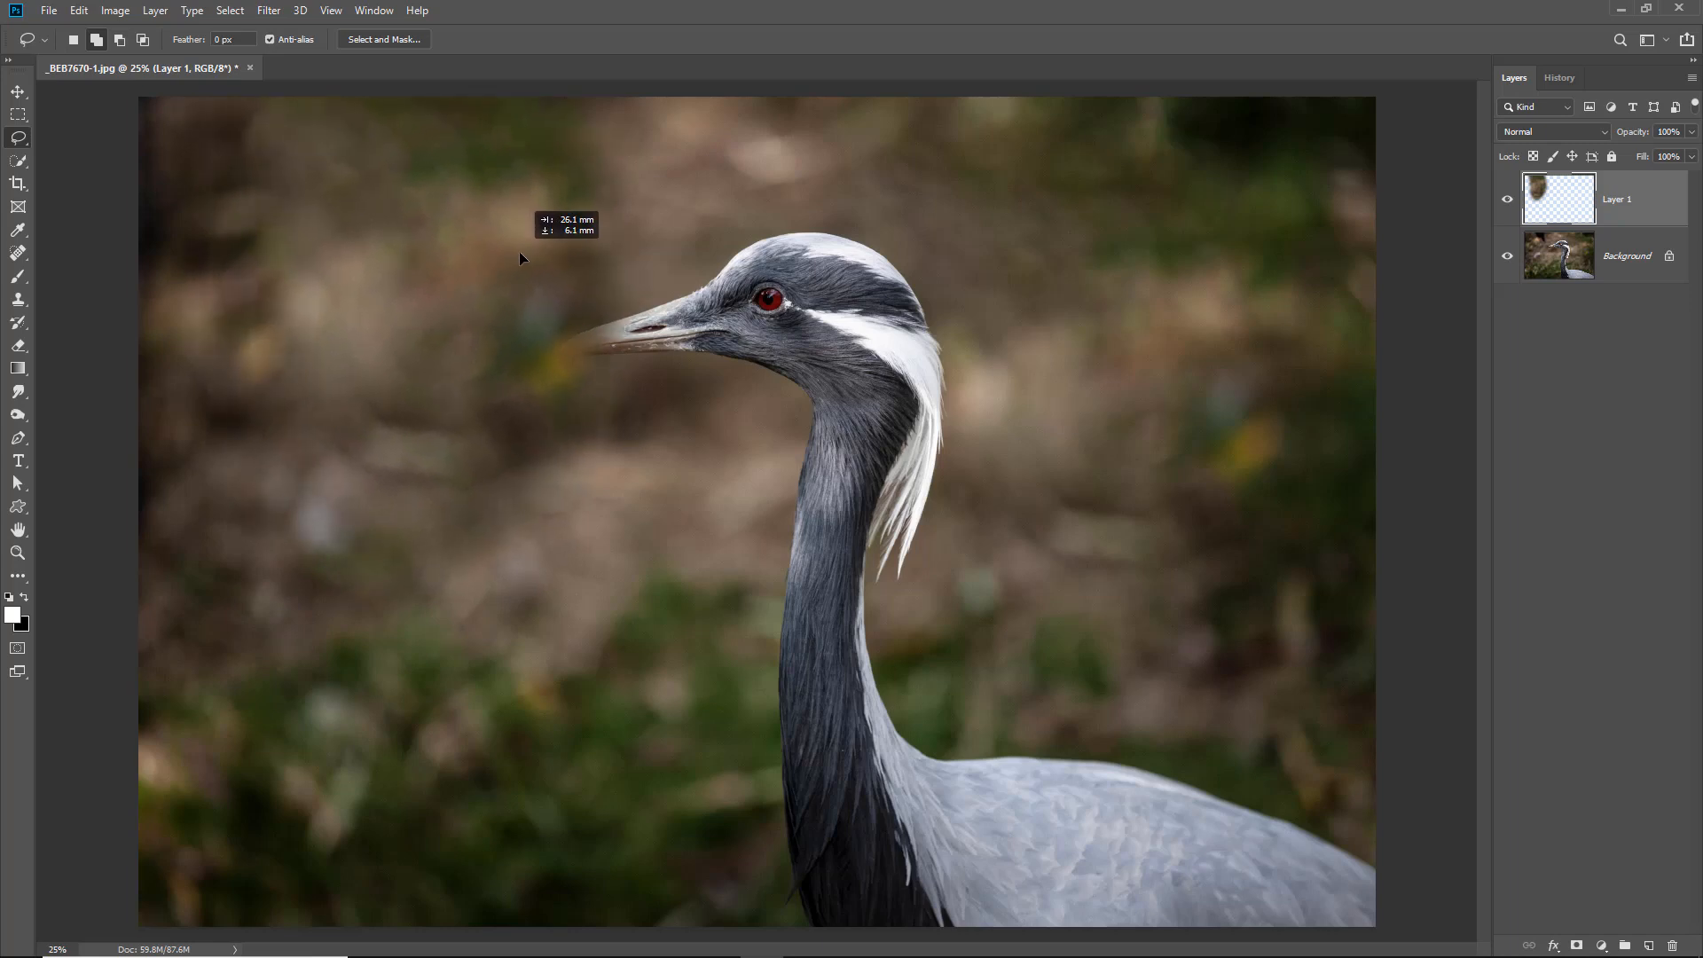
left_click_drag(520, 252, 537, 267)
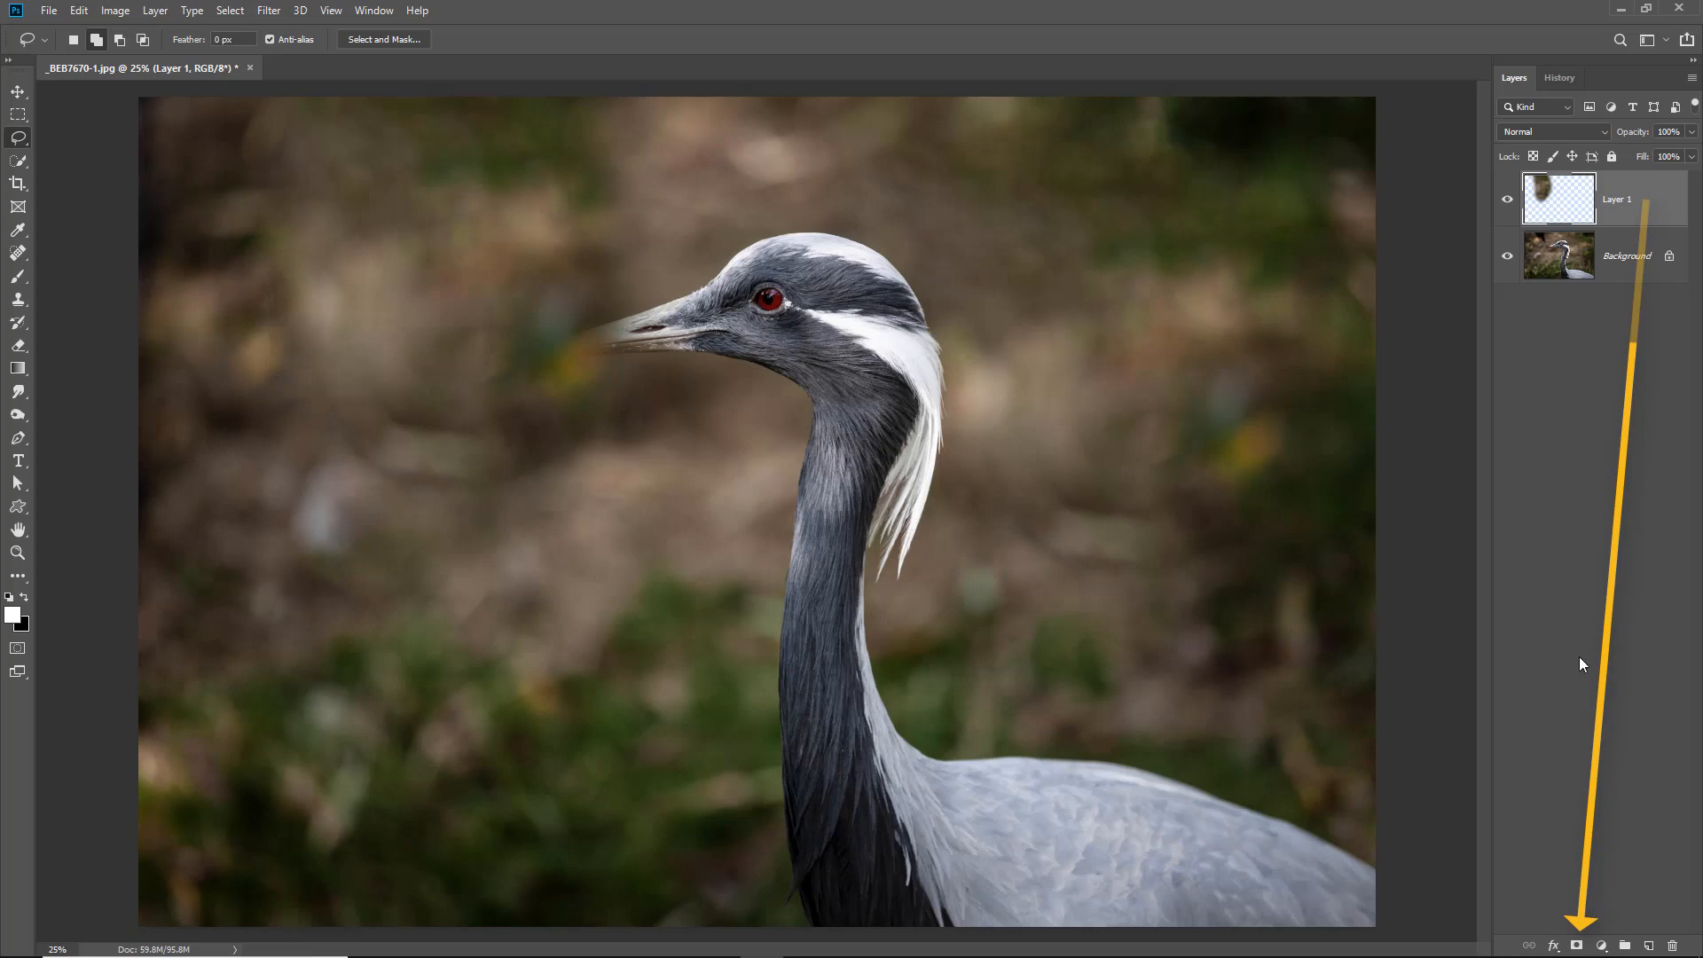
Step: Add a layer mask to the patch layer and paint black on it with a 250 px soft brush to restore the crane's beak
left_click(1576, 947)
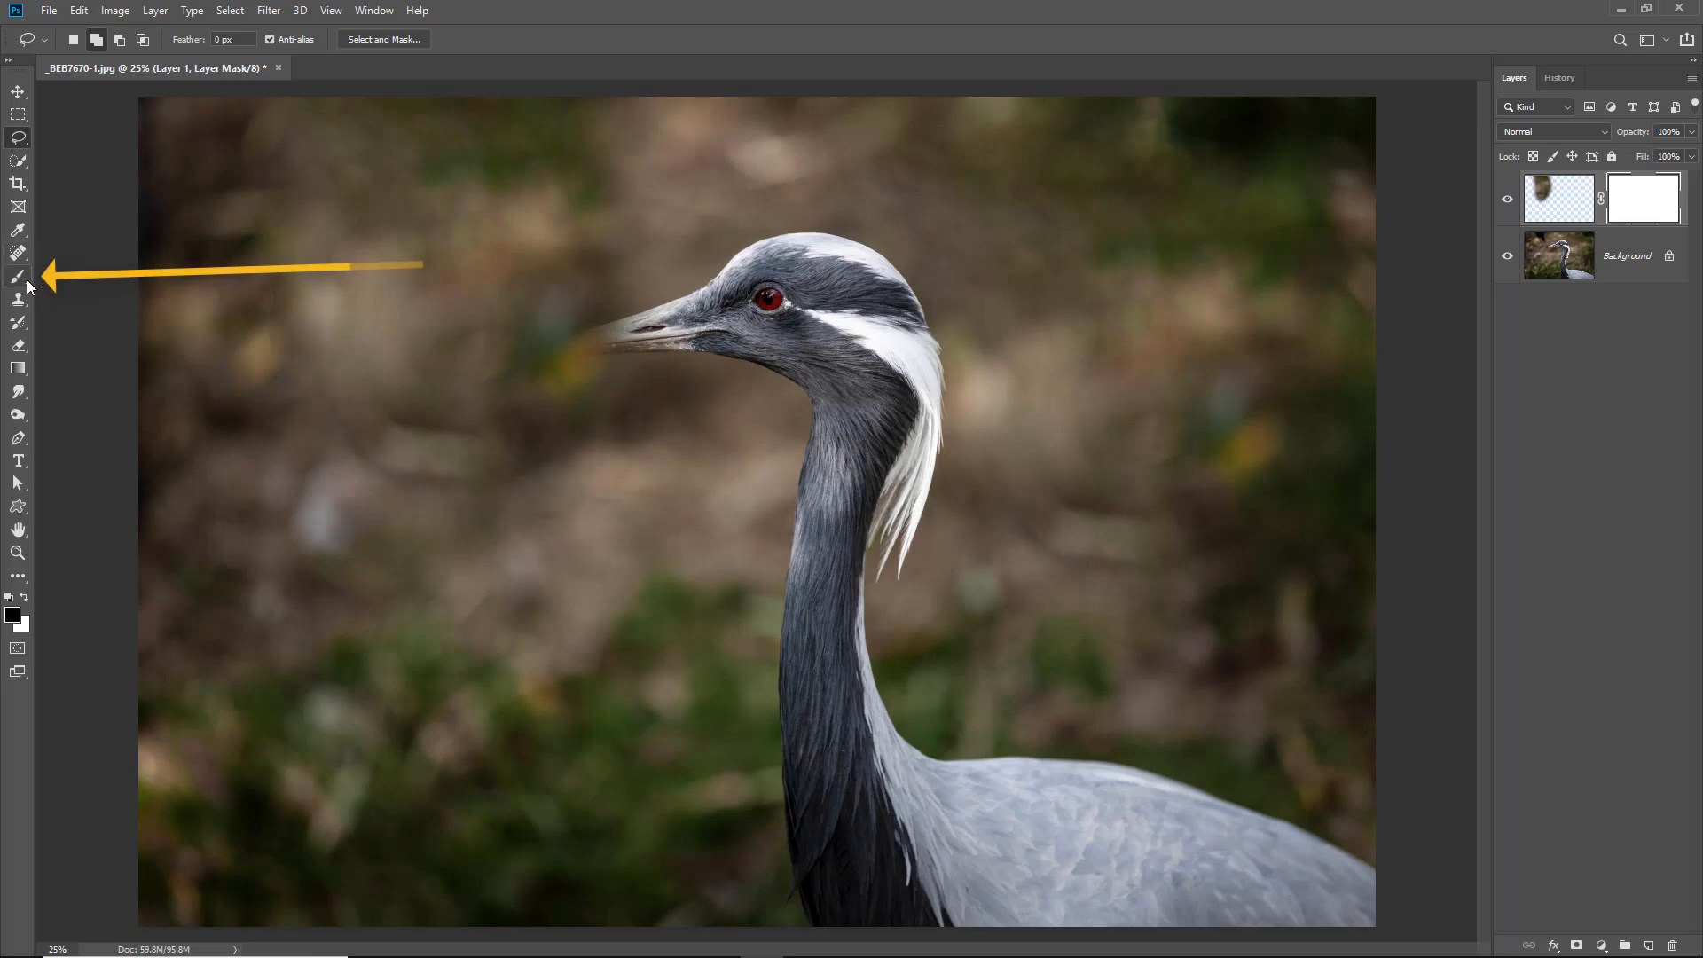
left_click_drag(29, 285, 67, 278)
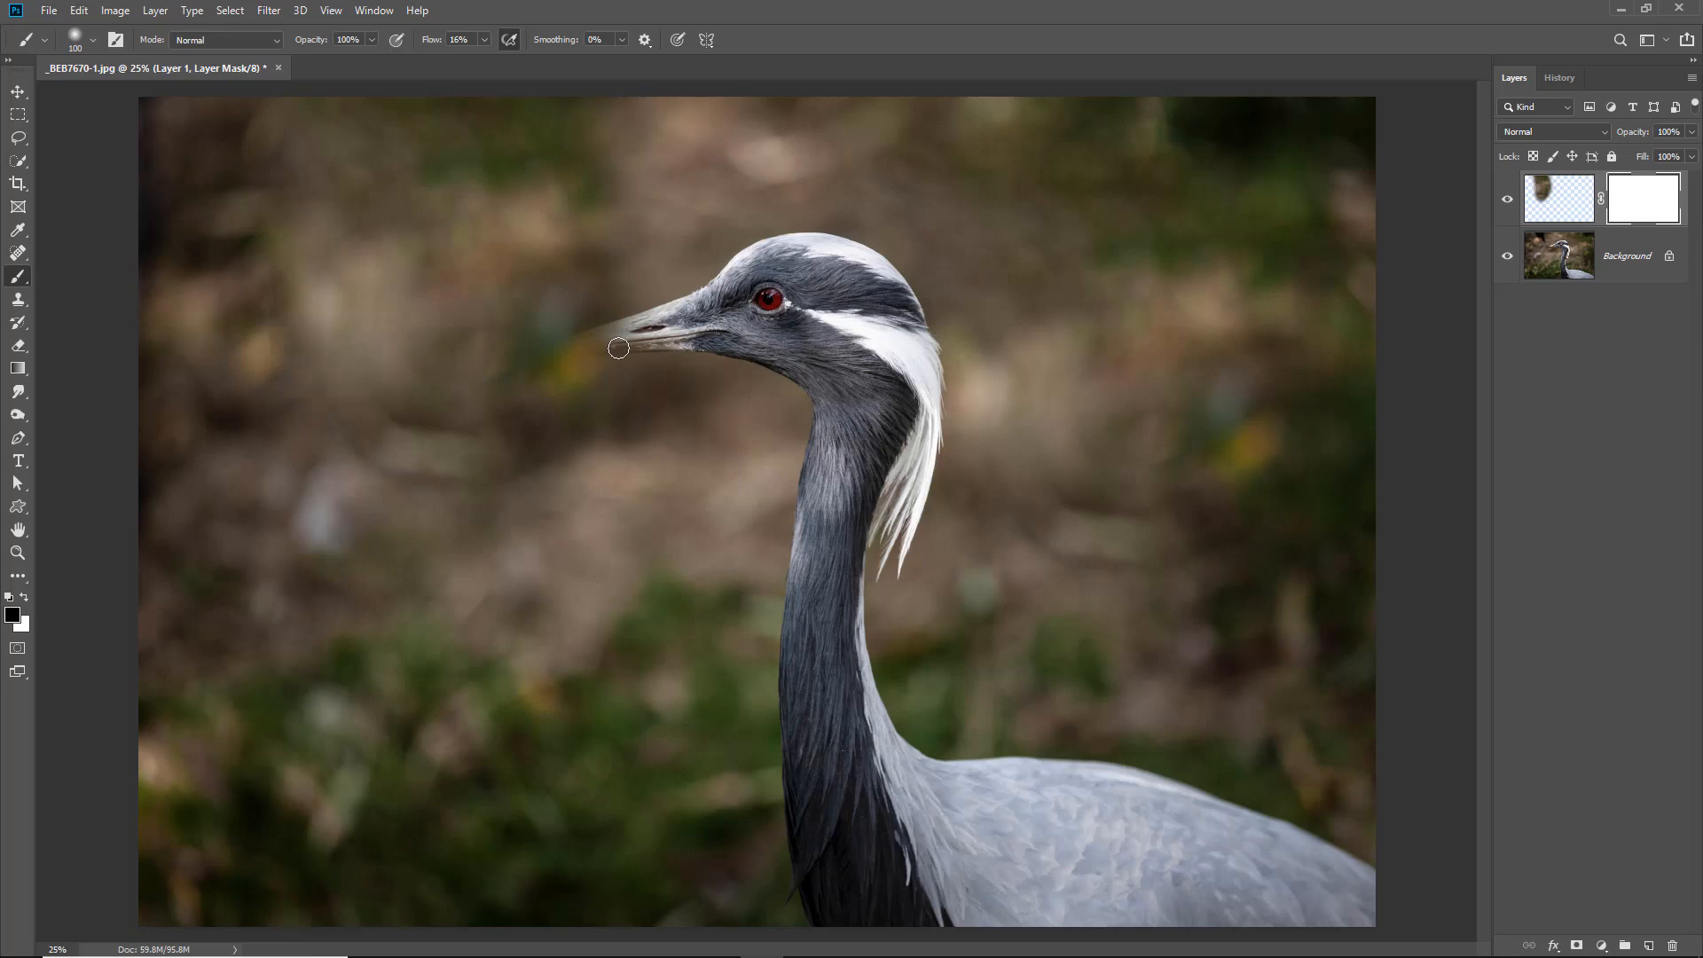
key("bracketright")
key("bracketright")
key("bracketright")
key("bracketright")
key("bracketright")
mouse_move(577, 346)
left_mouse_down()
mouse_move(544, 355)
mouse_move(674, 332)
mouse_move(571, 350)
mouse_move(714, 347)
mouse_move(599, 337)
left_mouse_up()
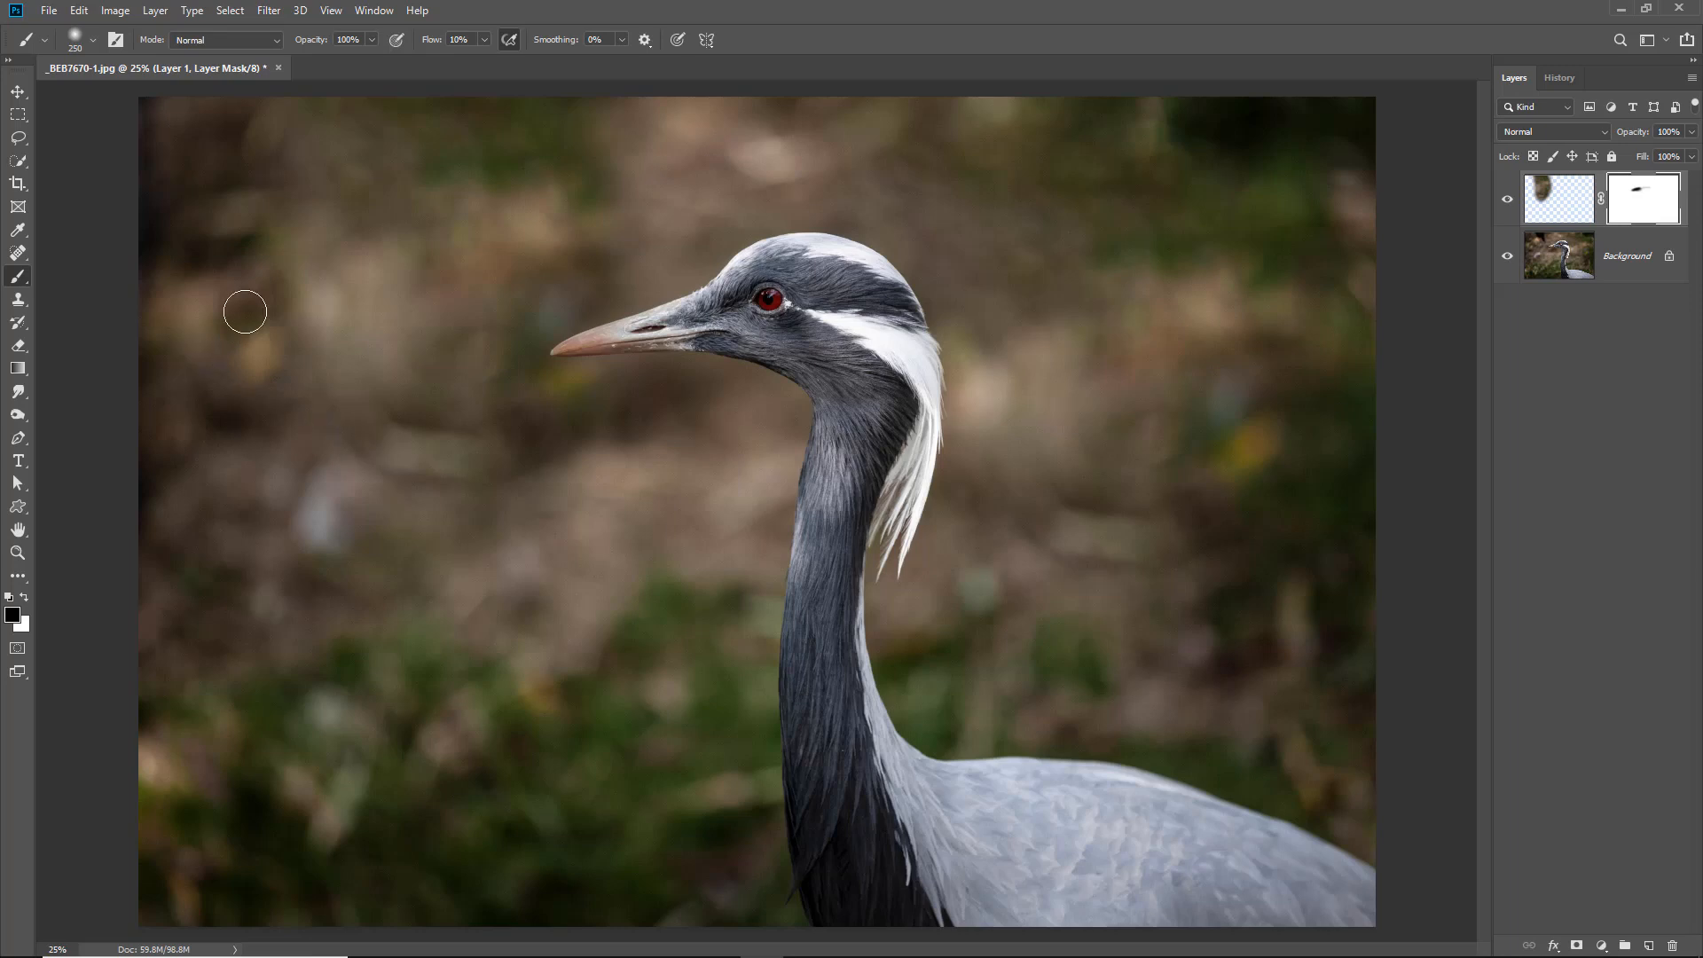
Step: Toggle the Background layer's visibility to inspect the patch alone, and flatten the image
left_click(1508, 259)
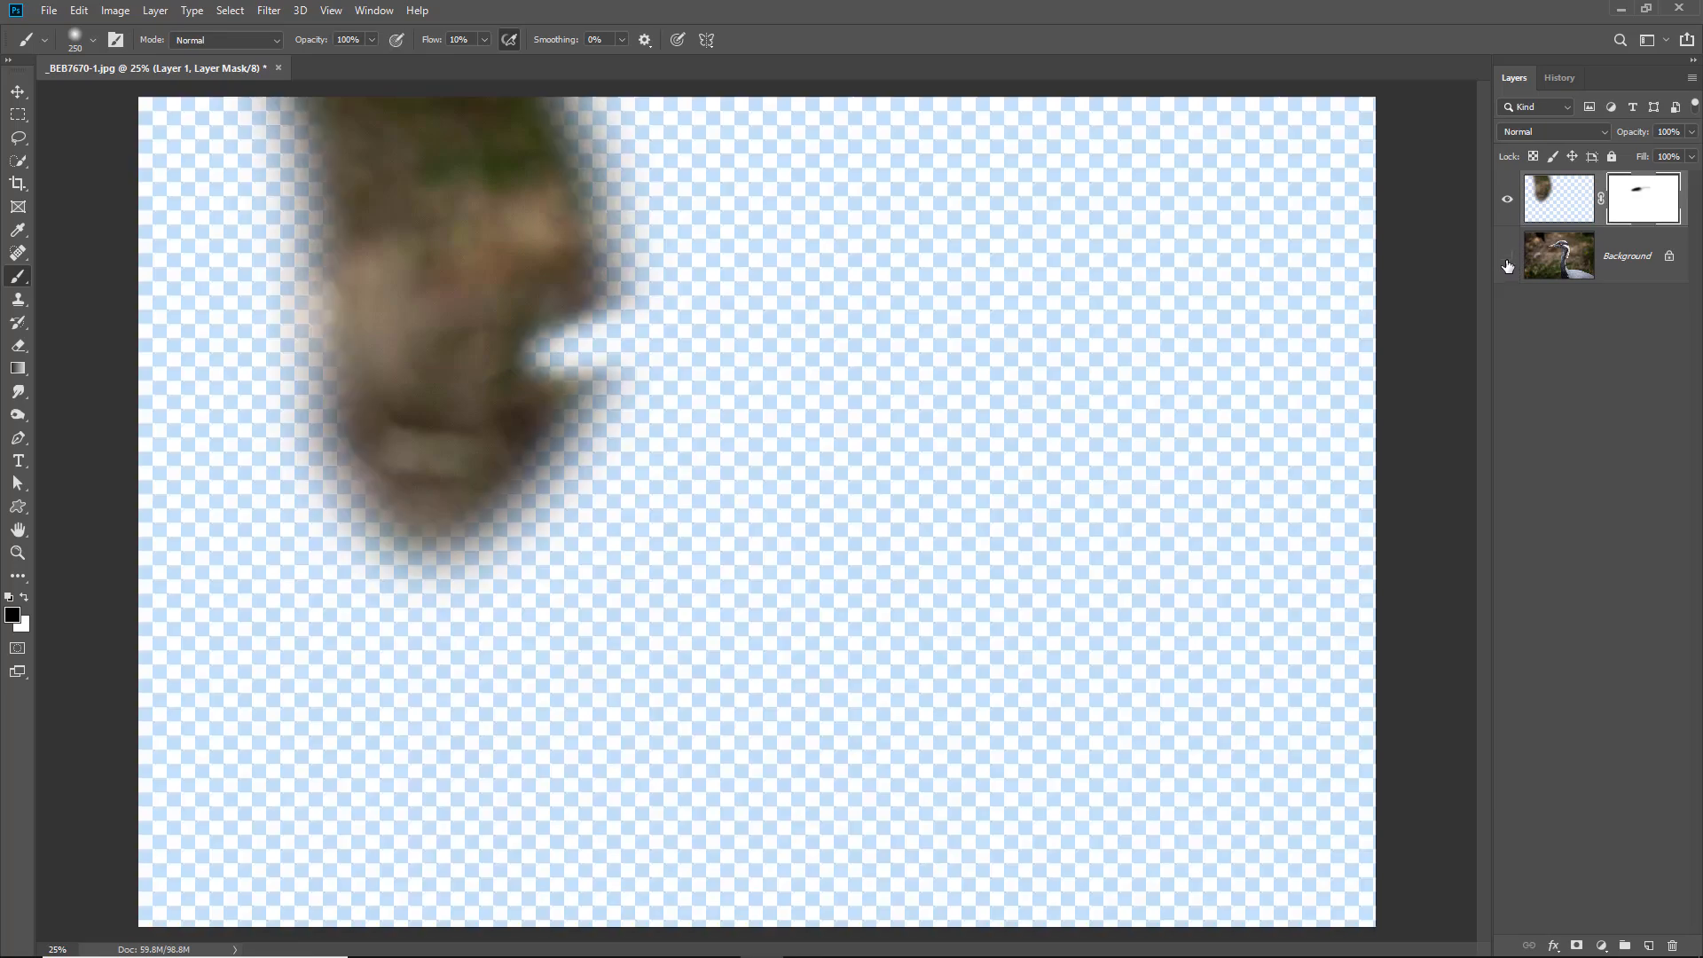
left_click(1507, 260)
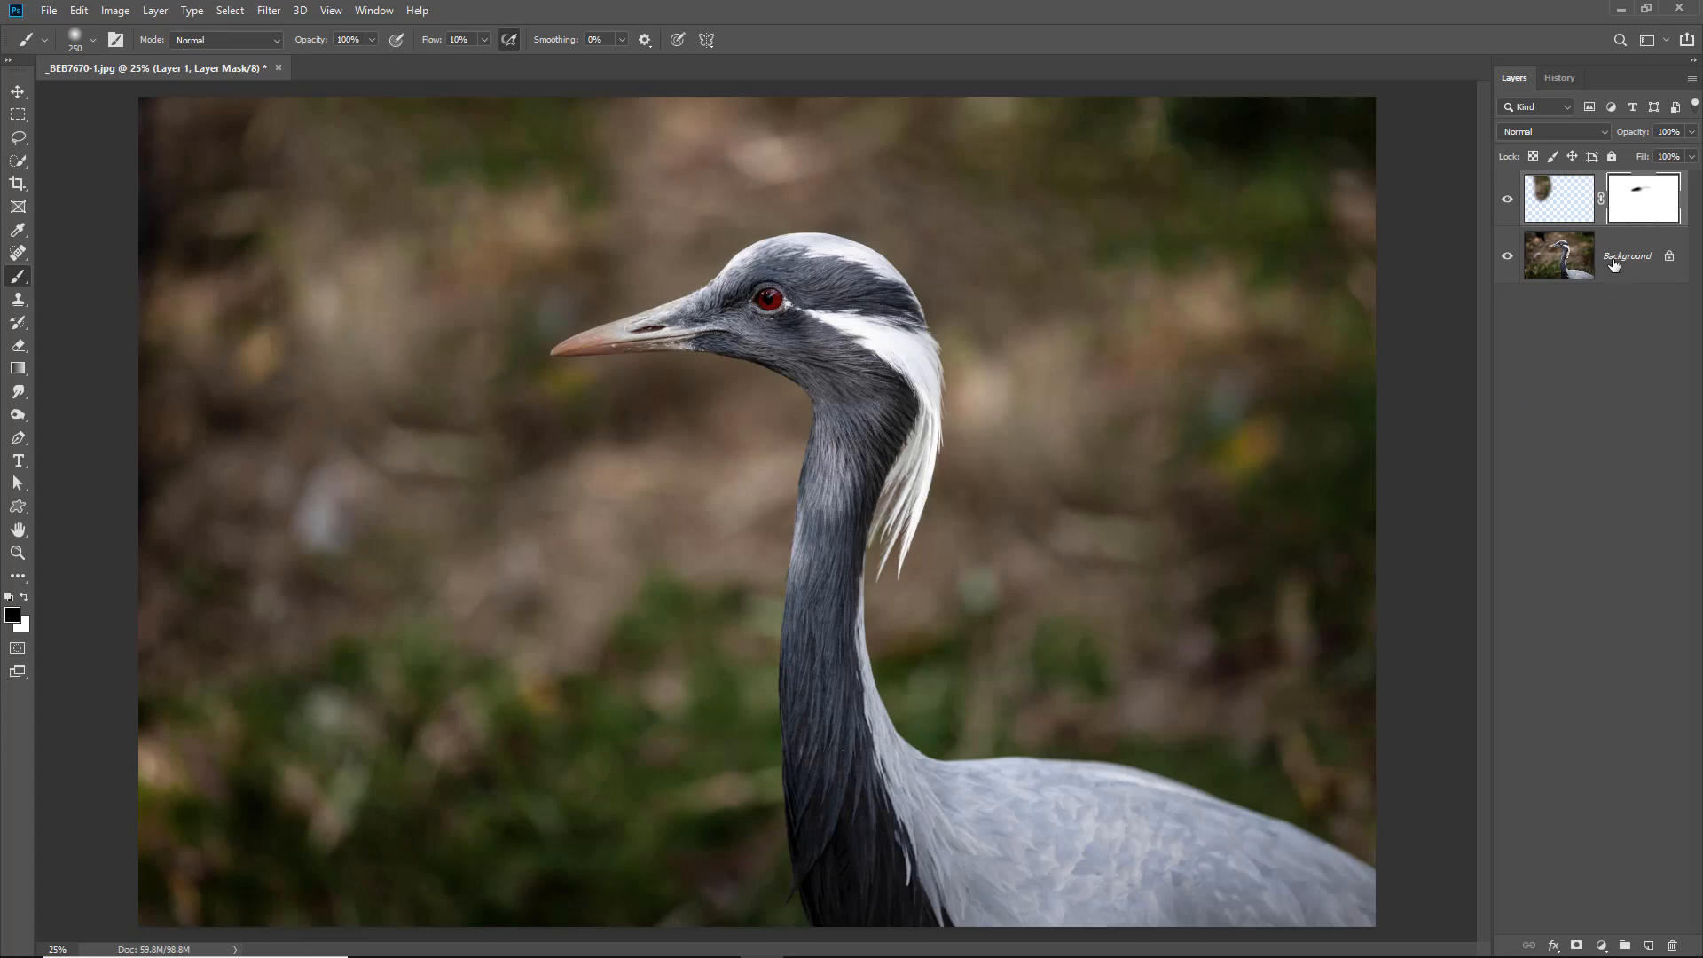
left_click(1691, 78)
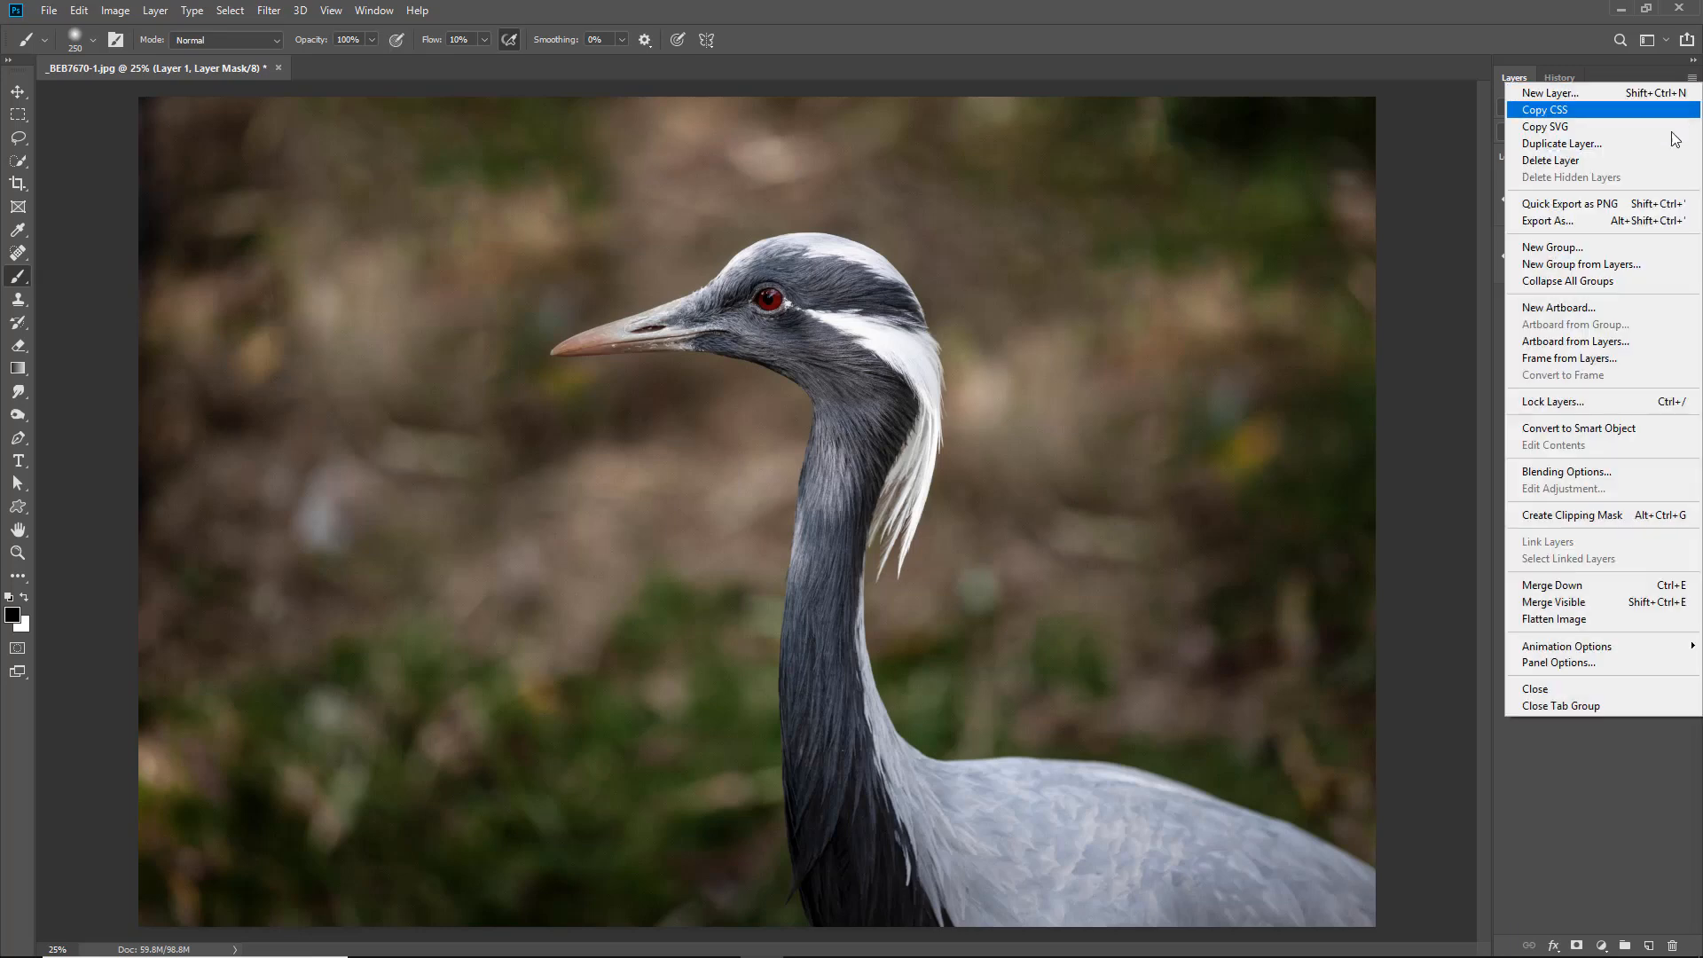
left_click(1558, 619)
key("x")
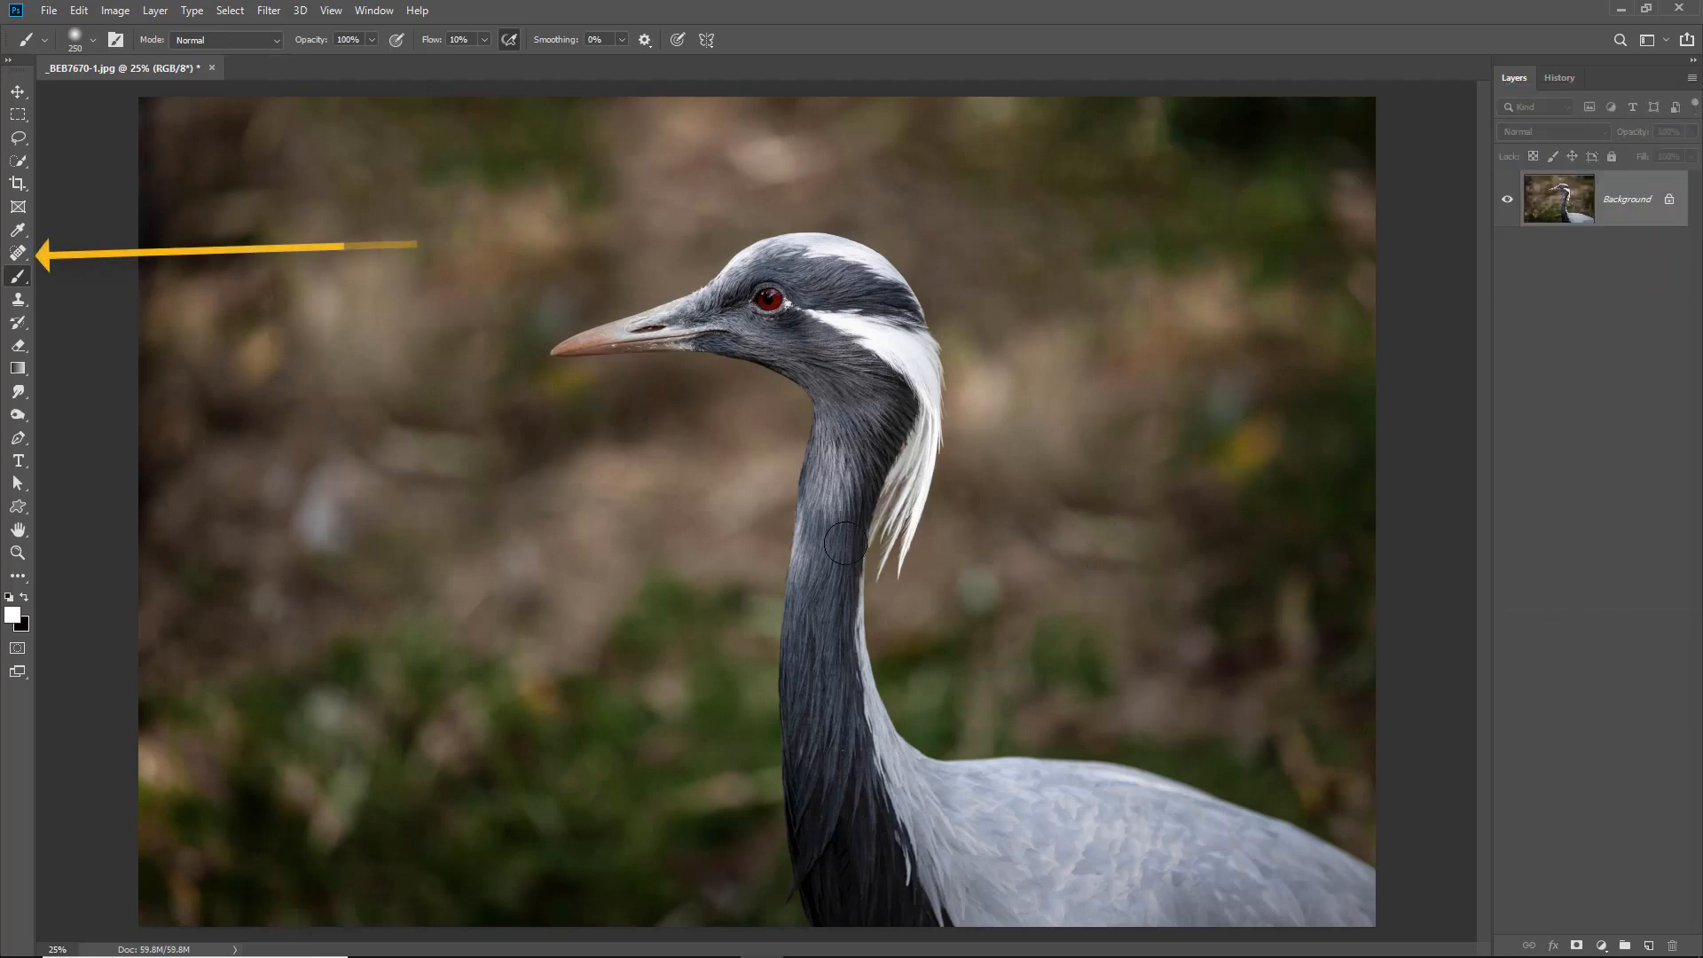
Step: Spot-heal the yellowish blotch in the blurred background at the photo's far left, using a reduced Content-Aware healing brush
left_click(18, 252)
left_click(60, 256)
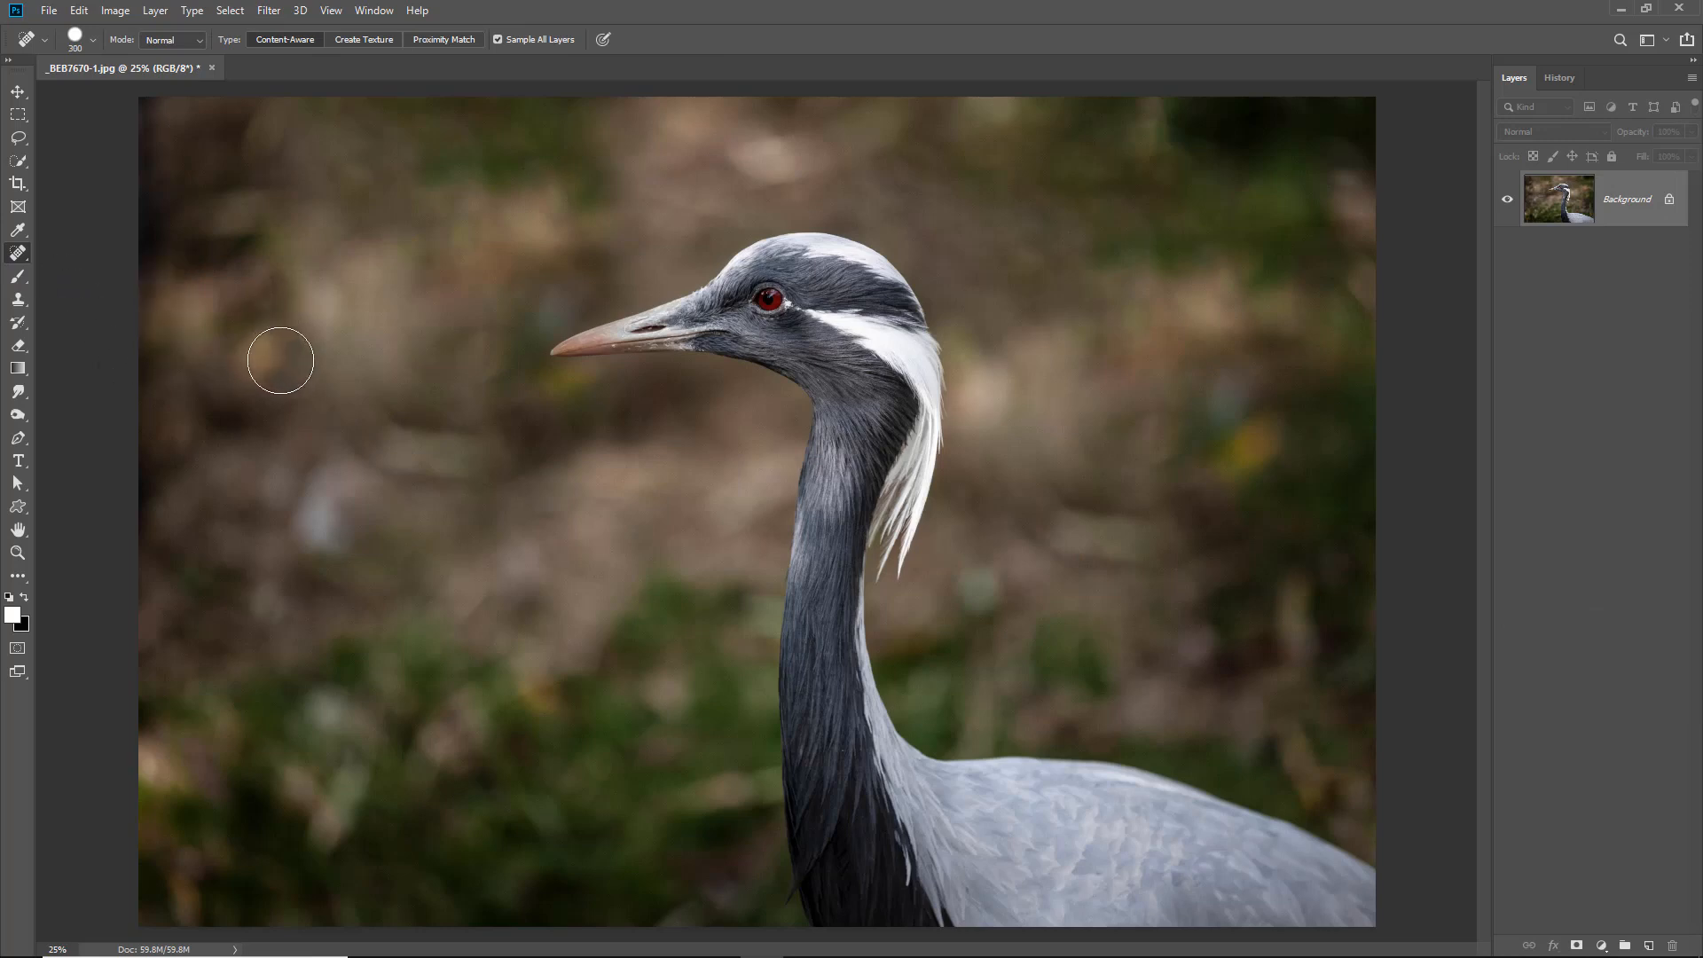
key("bracketleft")
key("bracketleft")
key("bracketleft")
key("bracketleft")
left_click(267, 337)
left_click(267, 316)
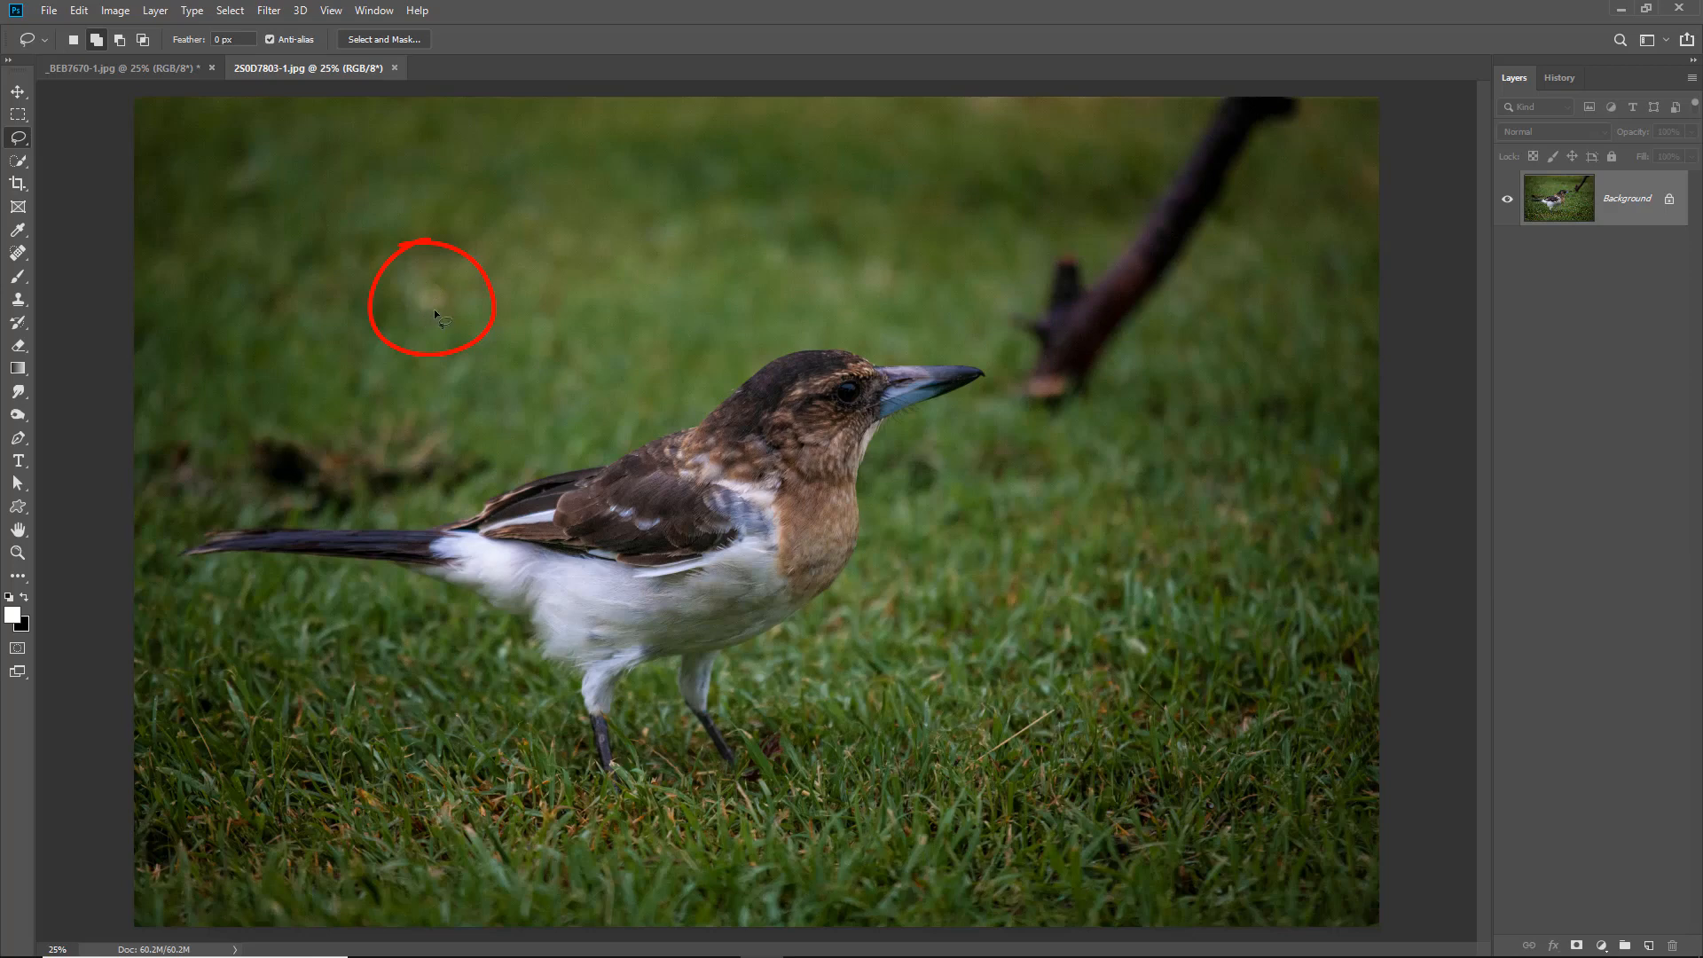
Step: In 250D7803-1.jpg, remove the pale spot in the grass above the bird's back with an enlarged Content-Aware Spot Healing Brush
left_click(20, 256)
left_click(55, 254)
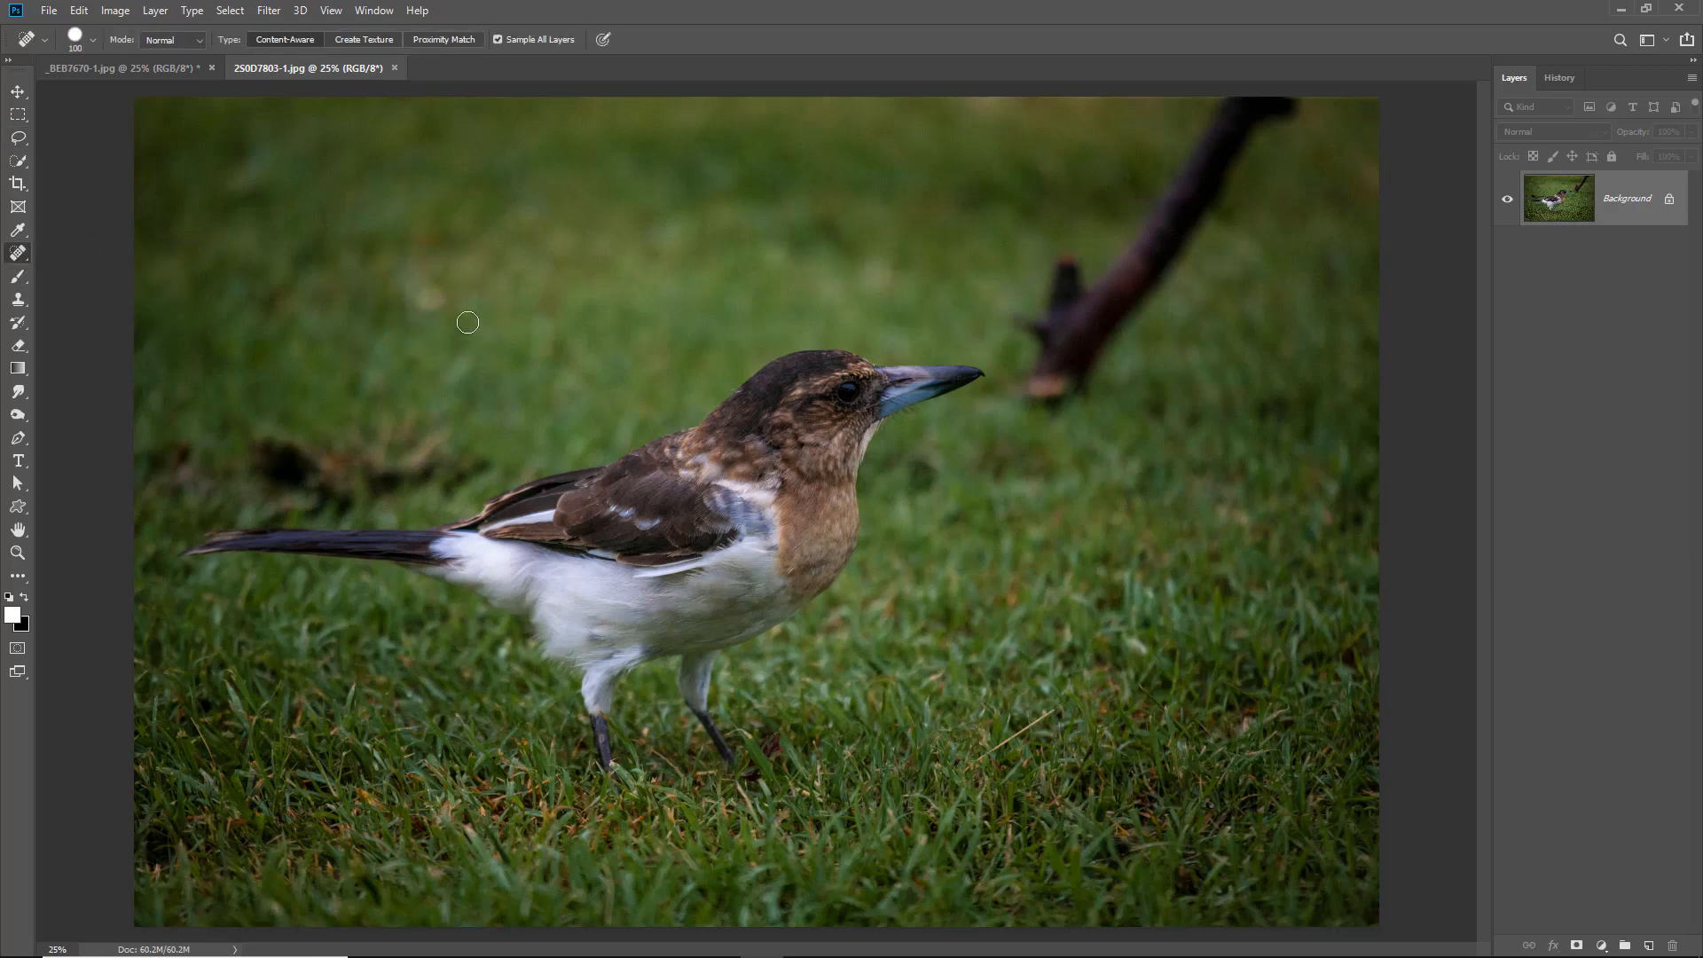
key("bracketright")
key("bracketright")
key("bracketright")
key("bracketright")
left_click_drag(432, 297, 440, 302)
Step: Lasso a strip of clean grass from the top edge to above the bird's back and feather it 102.1 px, with Remember Settings enabled
left_click_drag(18, 138, 71, 140)
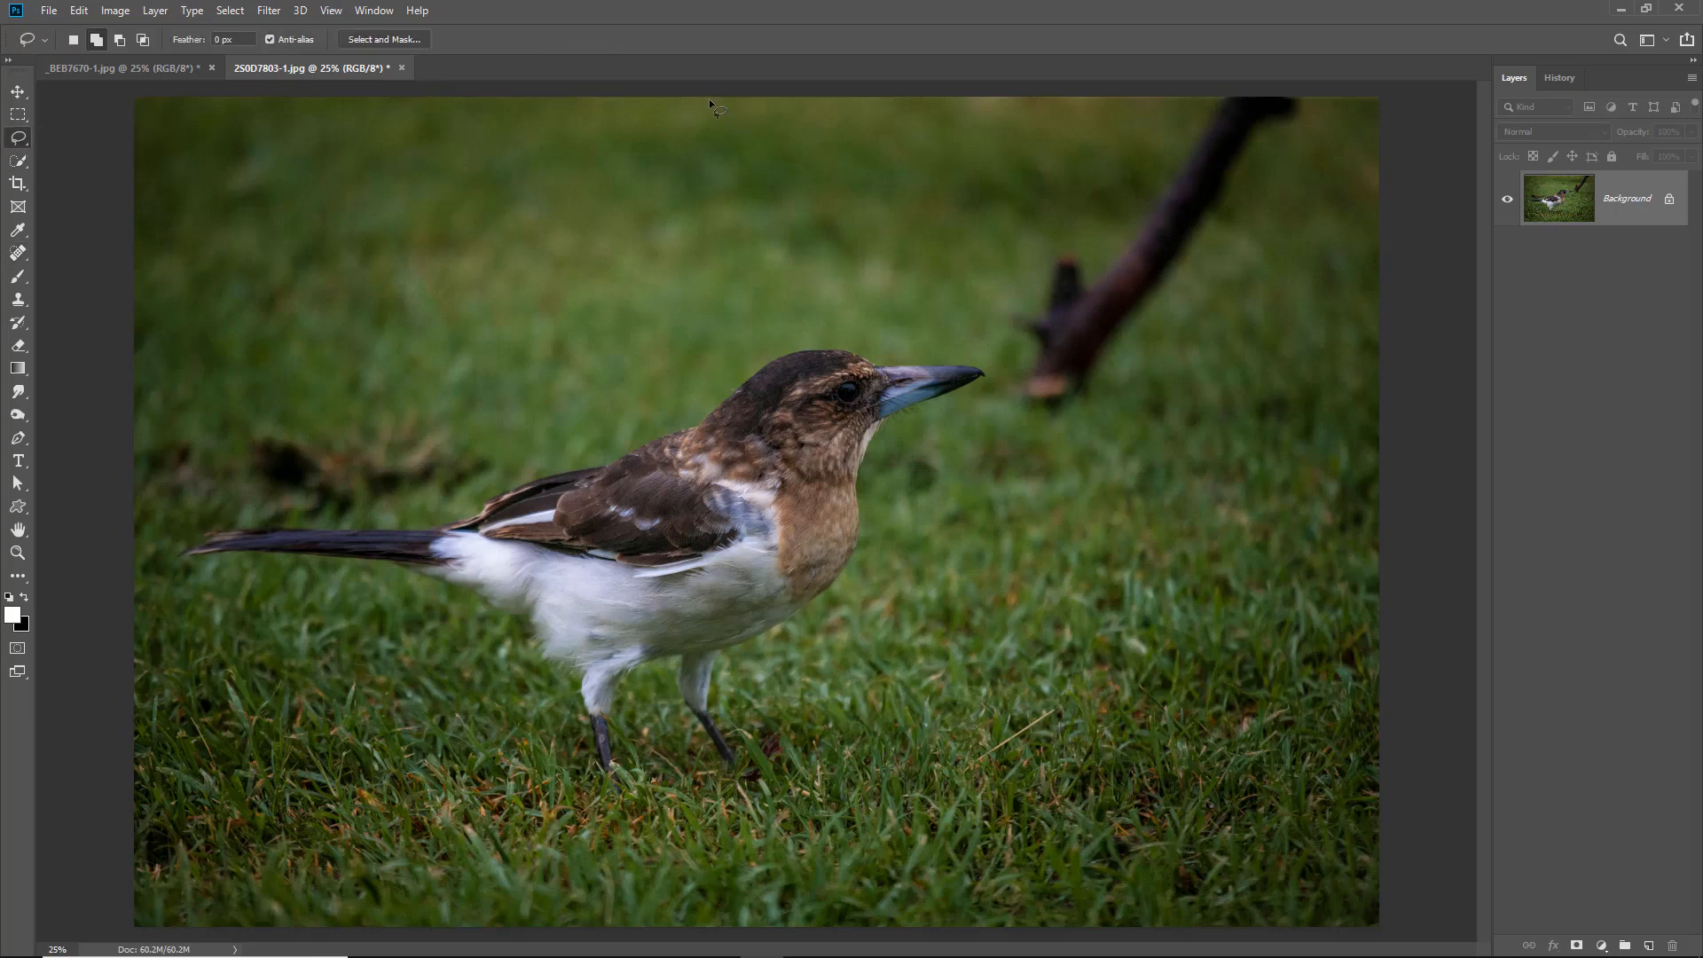
mouse_move(708, 97)
left_mouse_down()
mouse_move(541, 458)
mouse_move(494, 428)
mouse_move(342, 437)
mouse_move(344, 297)
mouse_move(433, 94)
mouse_move(522, 72)
mouse_move(708, 94)
left_mouse_up()
left_click(384, 40)
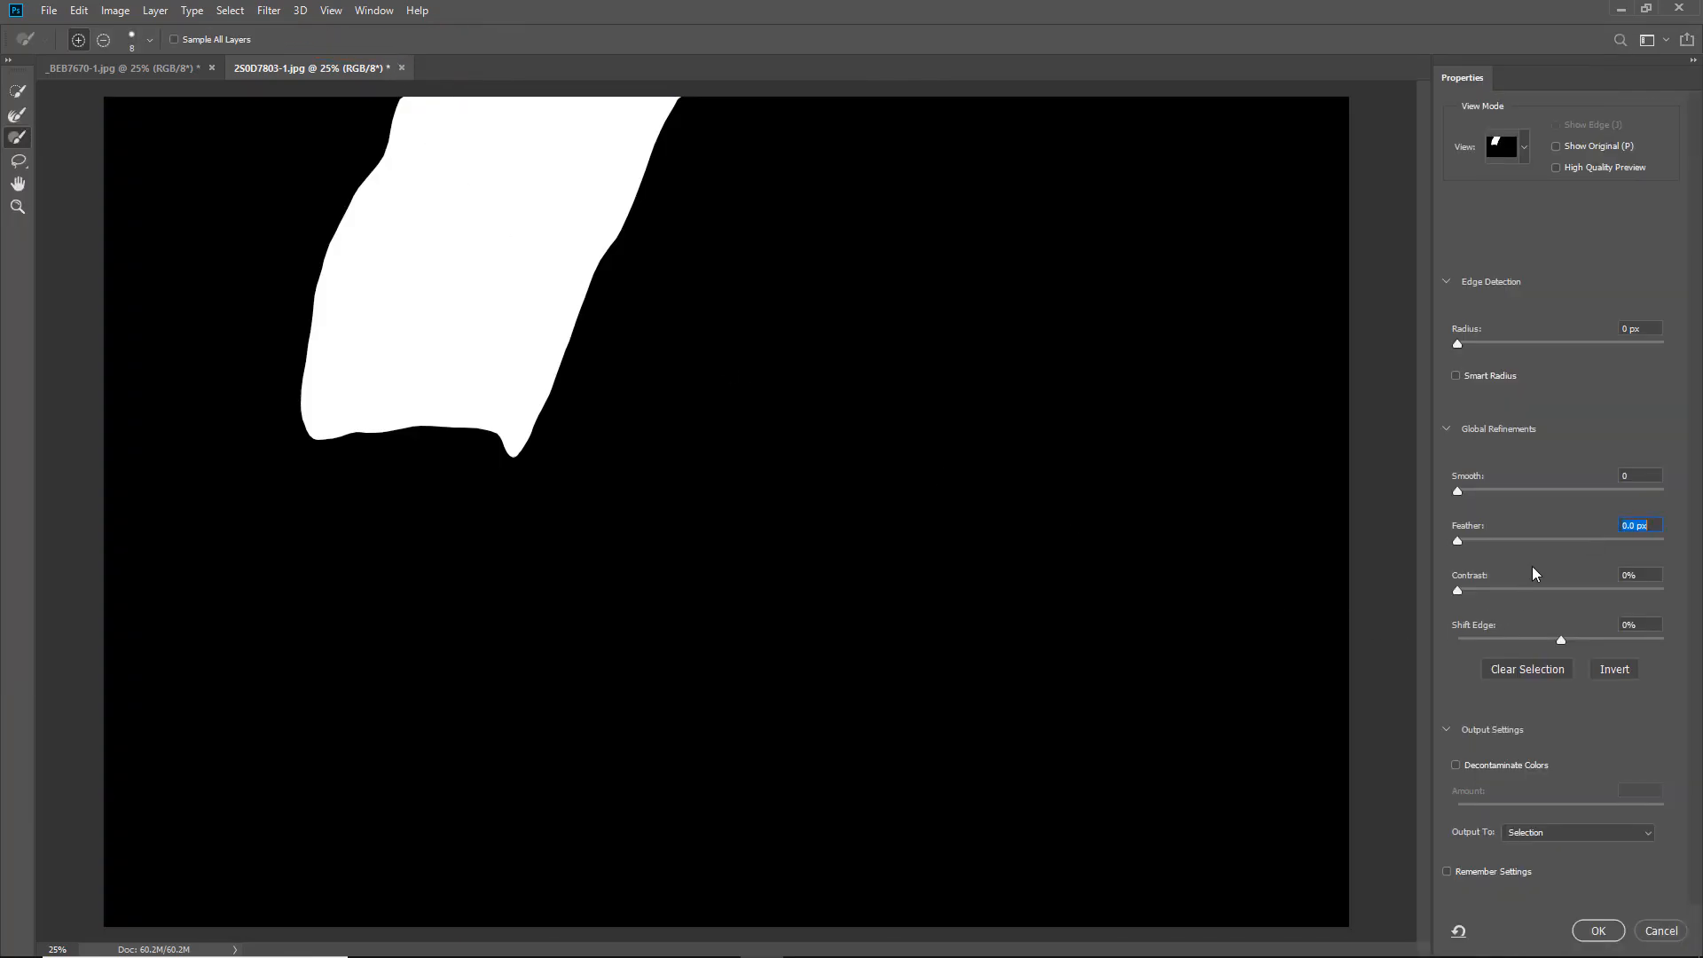
left_click(1567, 541)
left_click_drag(1581, 541, 1592, 542)
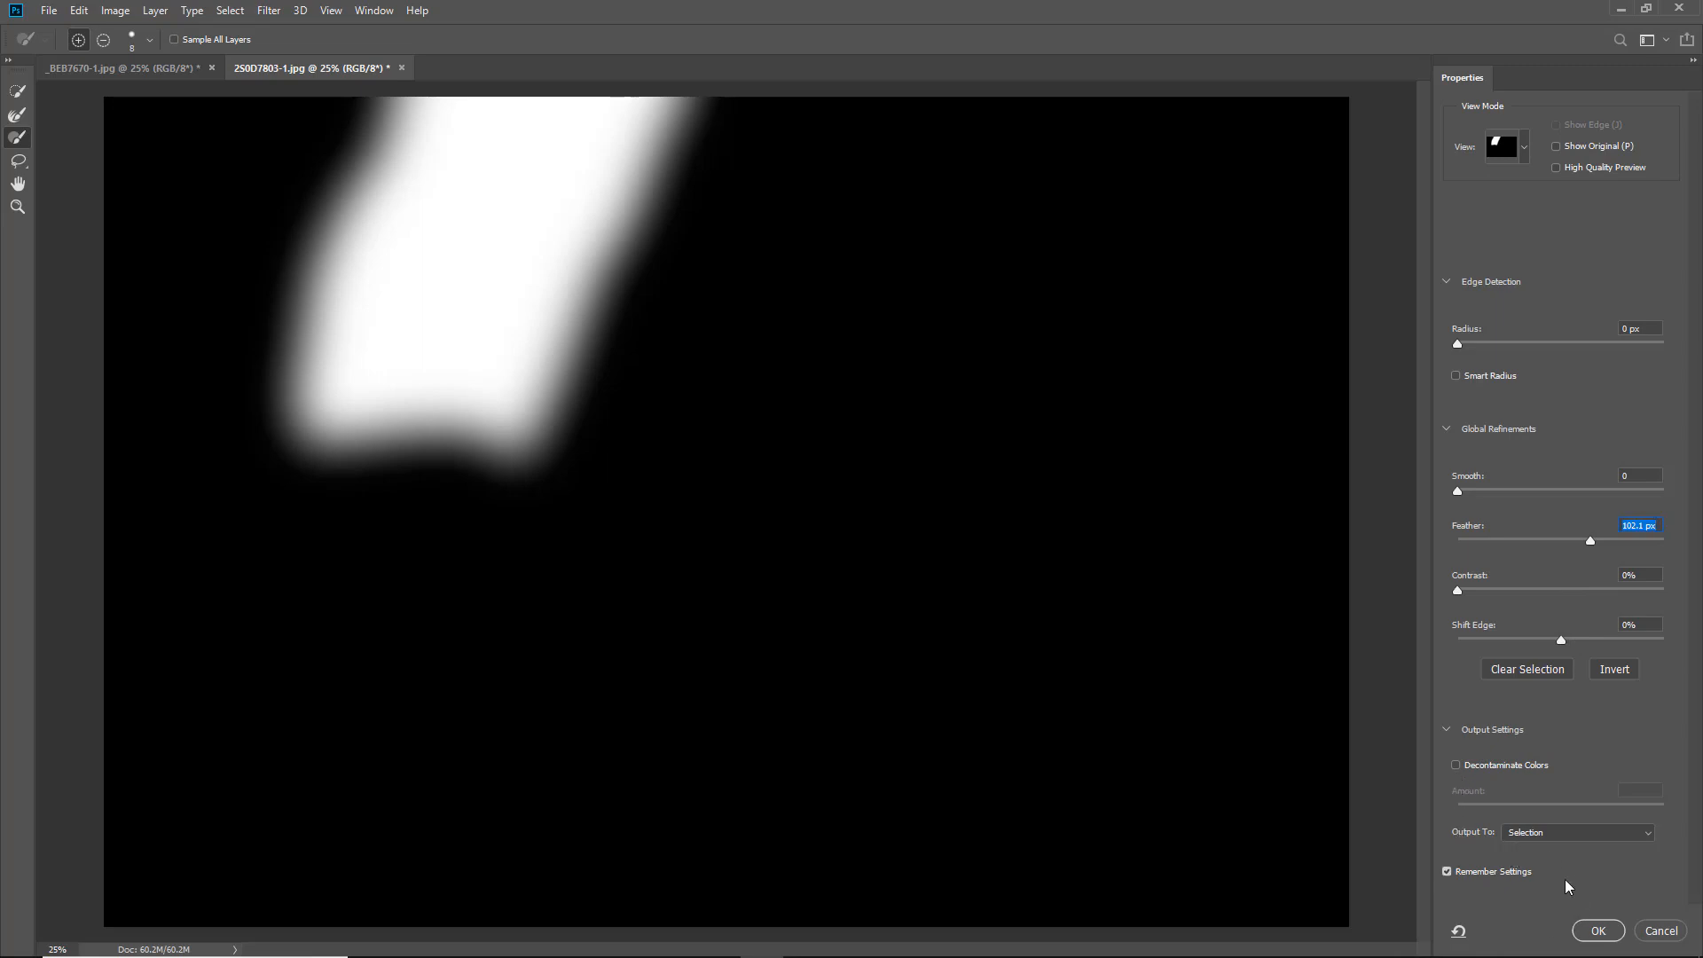
left_click(1597, 930)
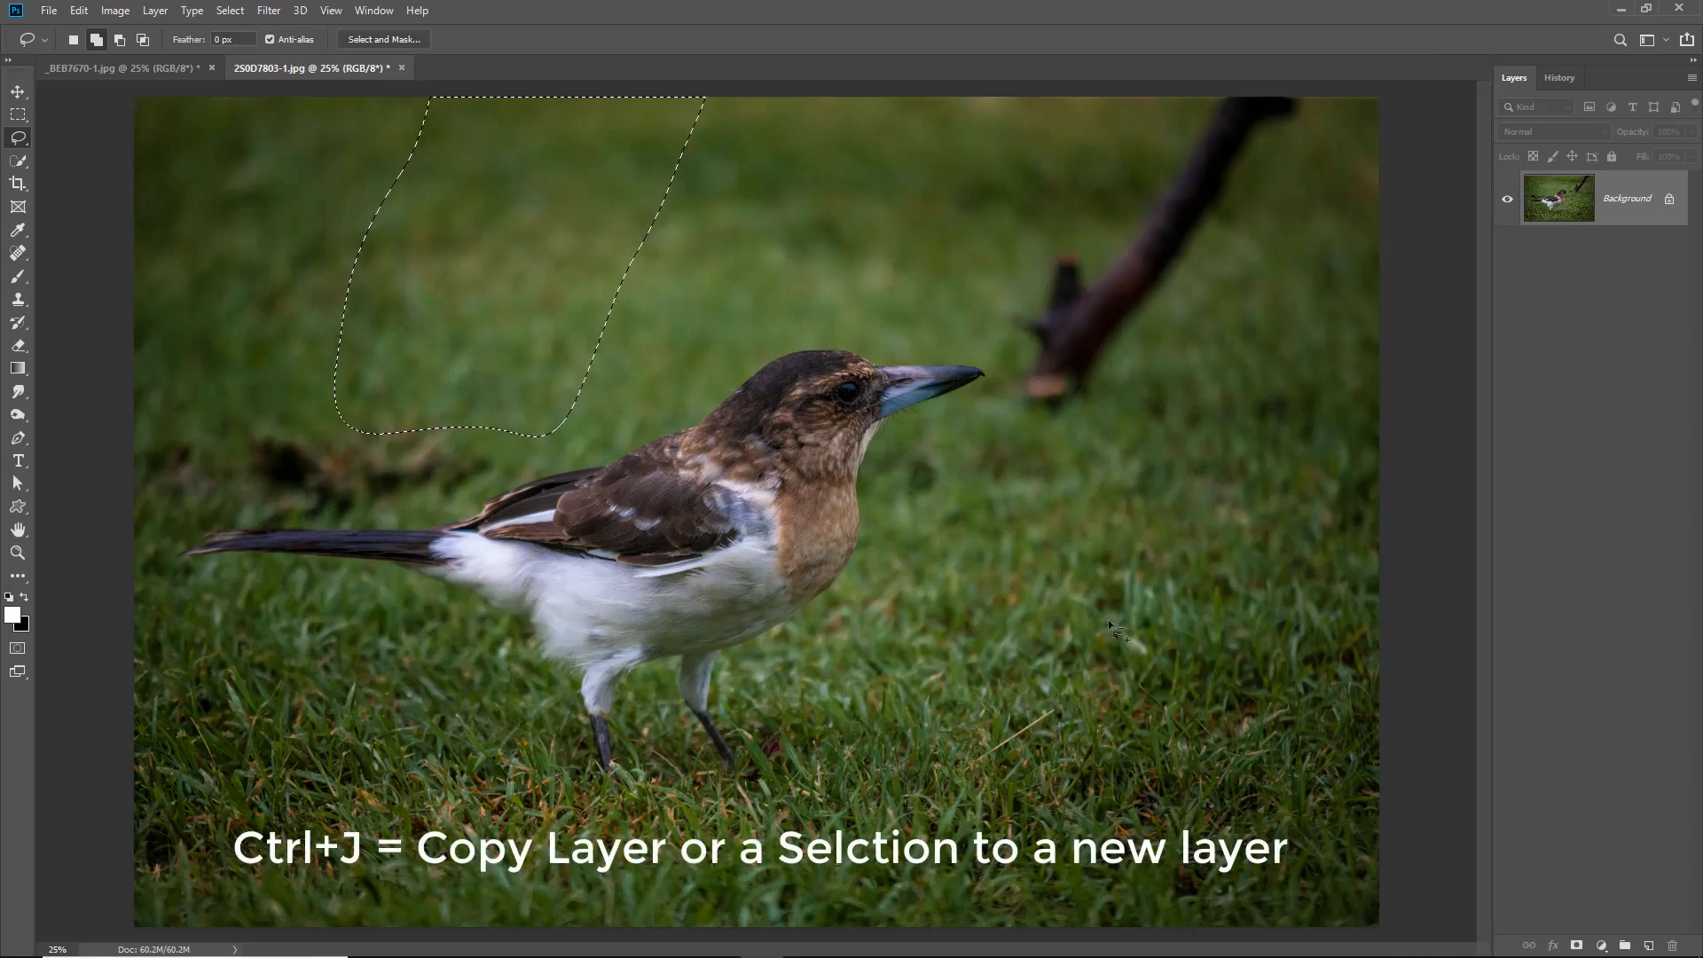
Step: Copy the selected grass to a new layer and move it over the dark branch beyond the bird's beak
key("ctrl+j")
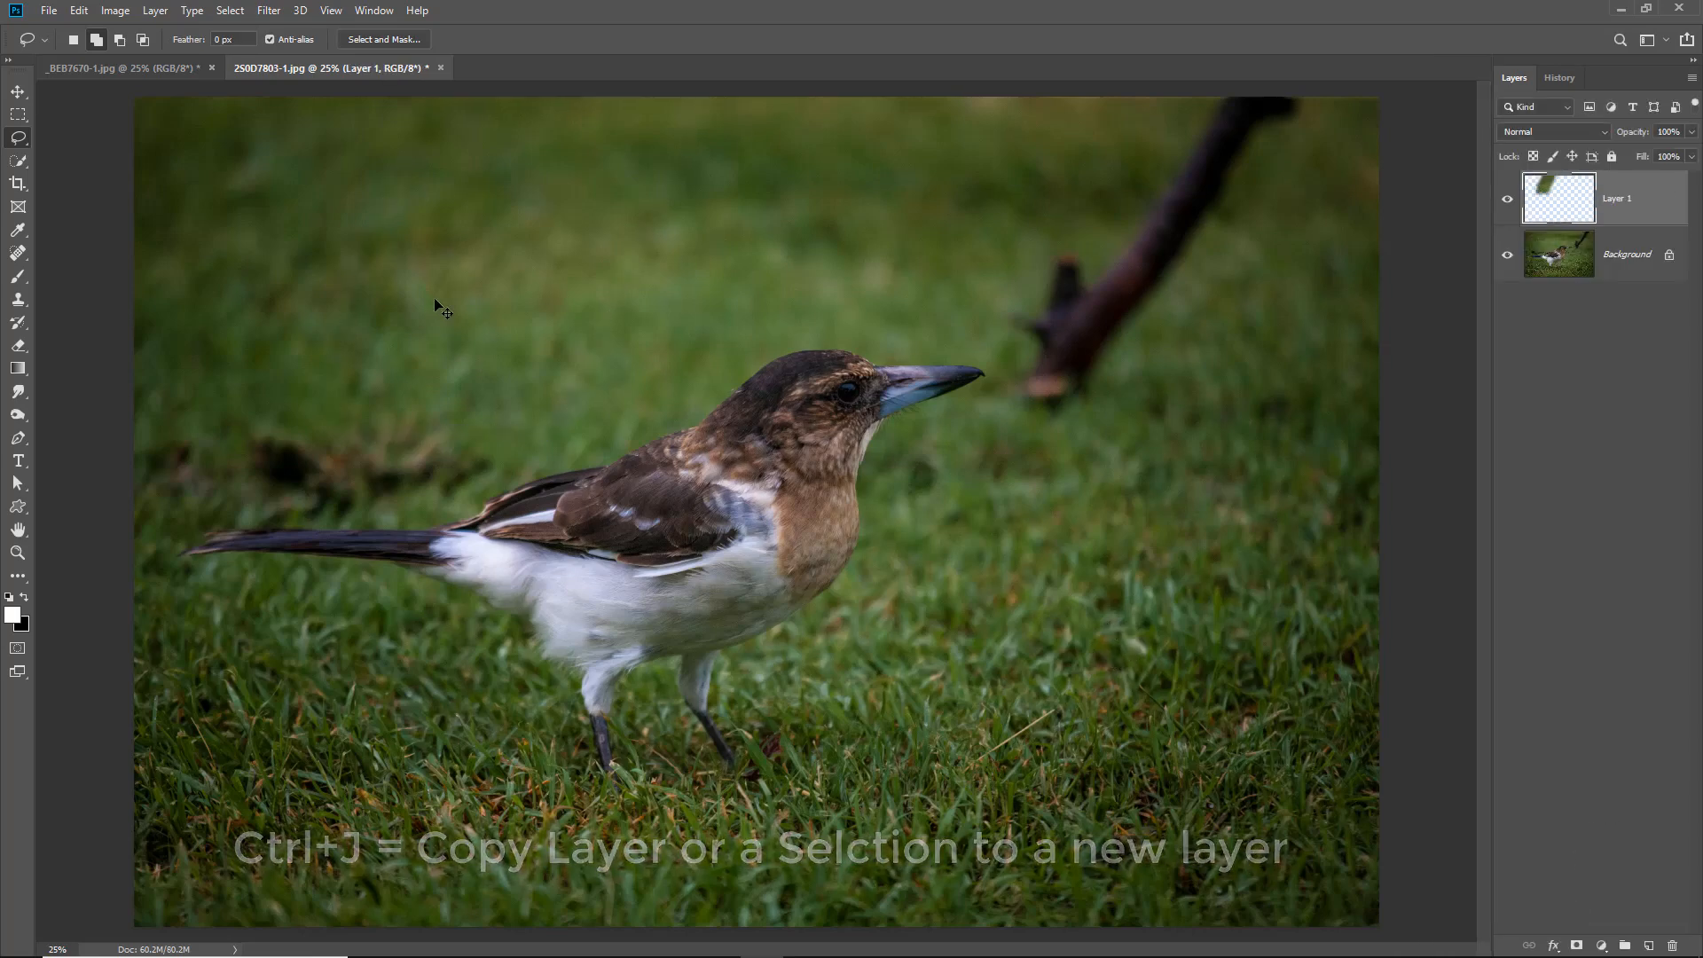
left_click_drag(541, 306, 1183, 295)
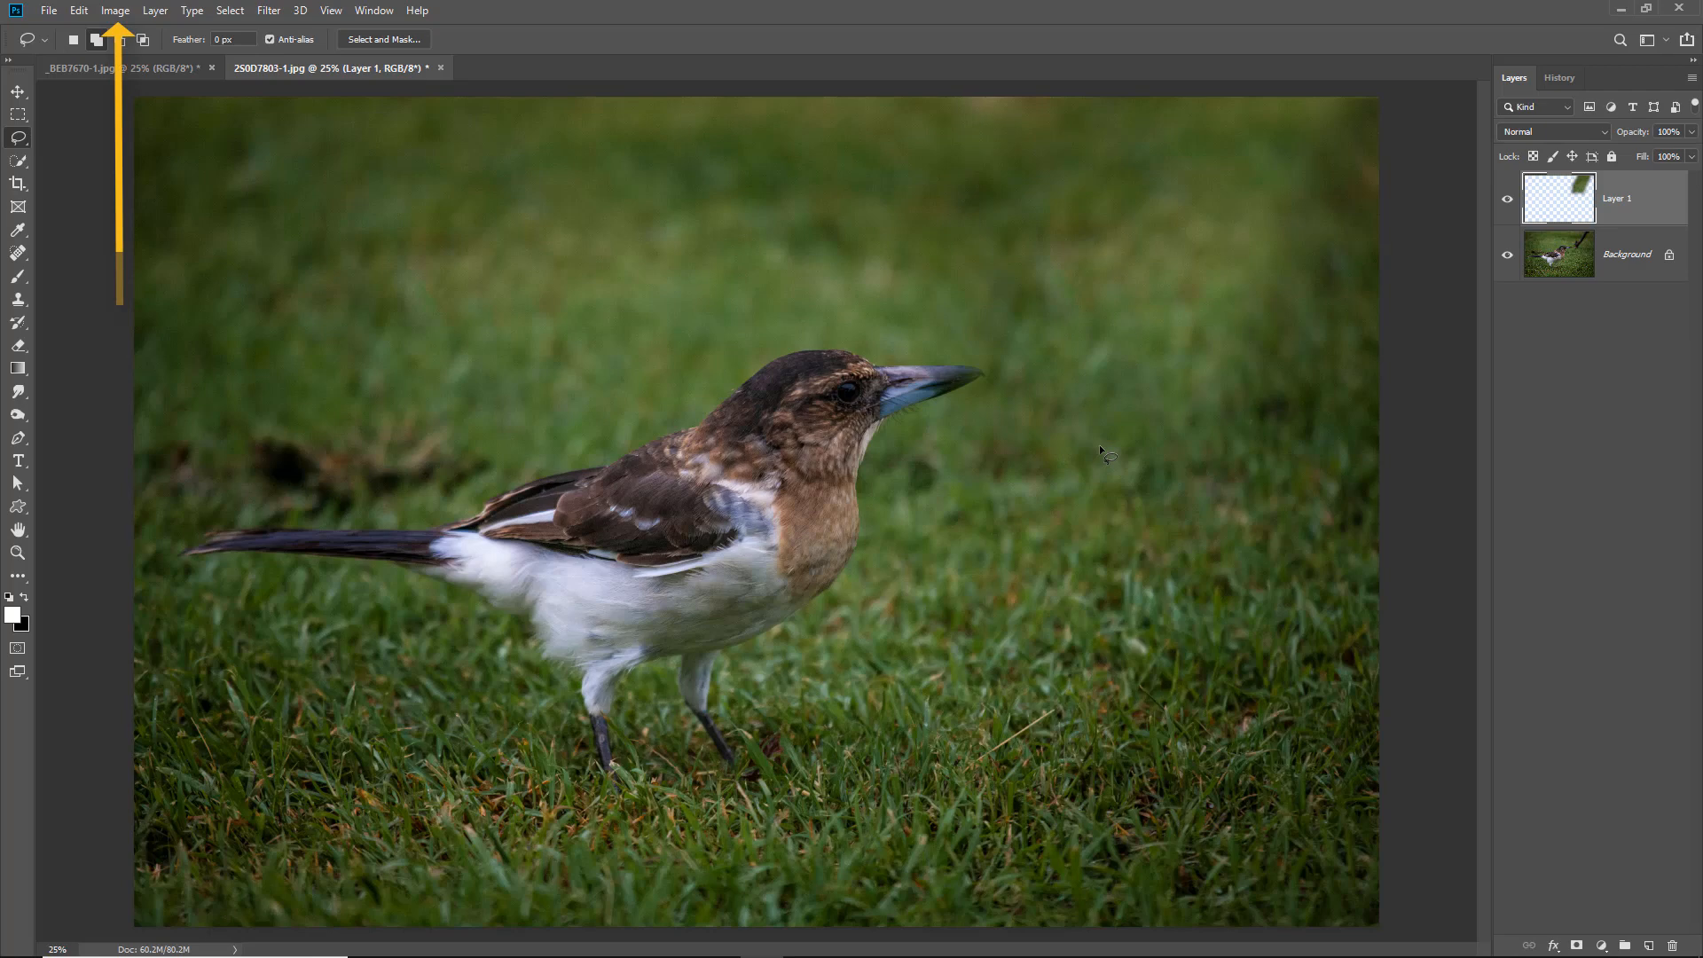
Step: Open Levels for the grass patch layer, move the dialog away from the patch, and activate the midtone input value
key("ctrl+l")
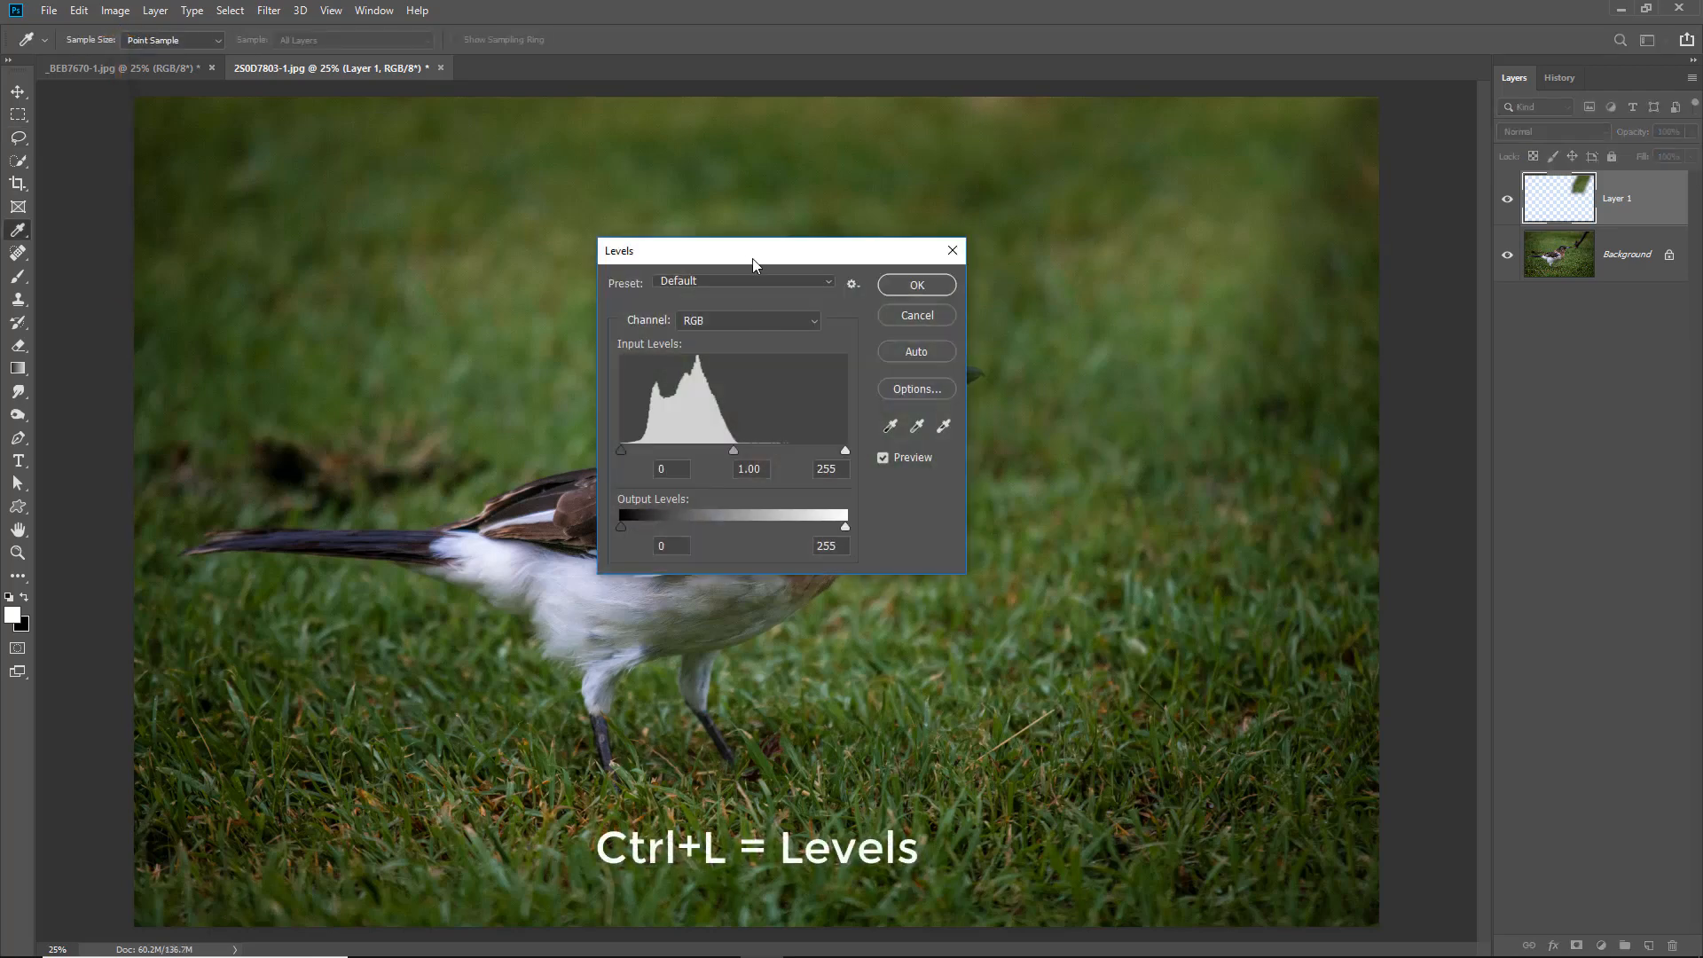
left_click_drag(786, 261, 637, 404)
left_click(621, 612)
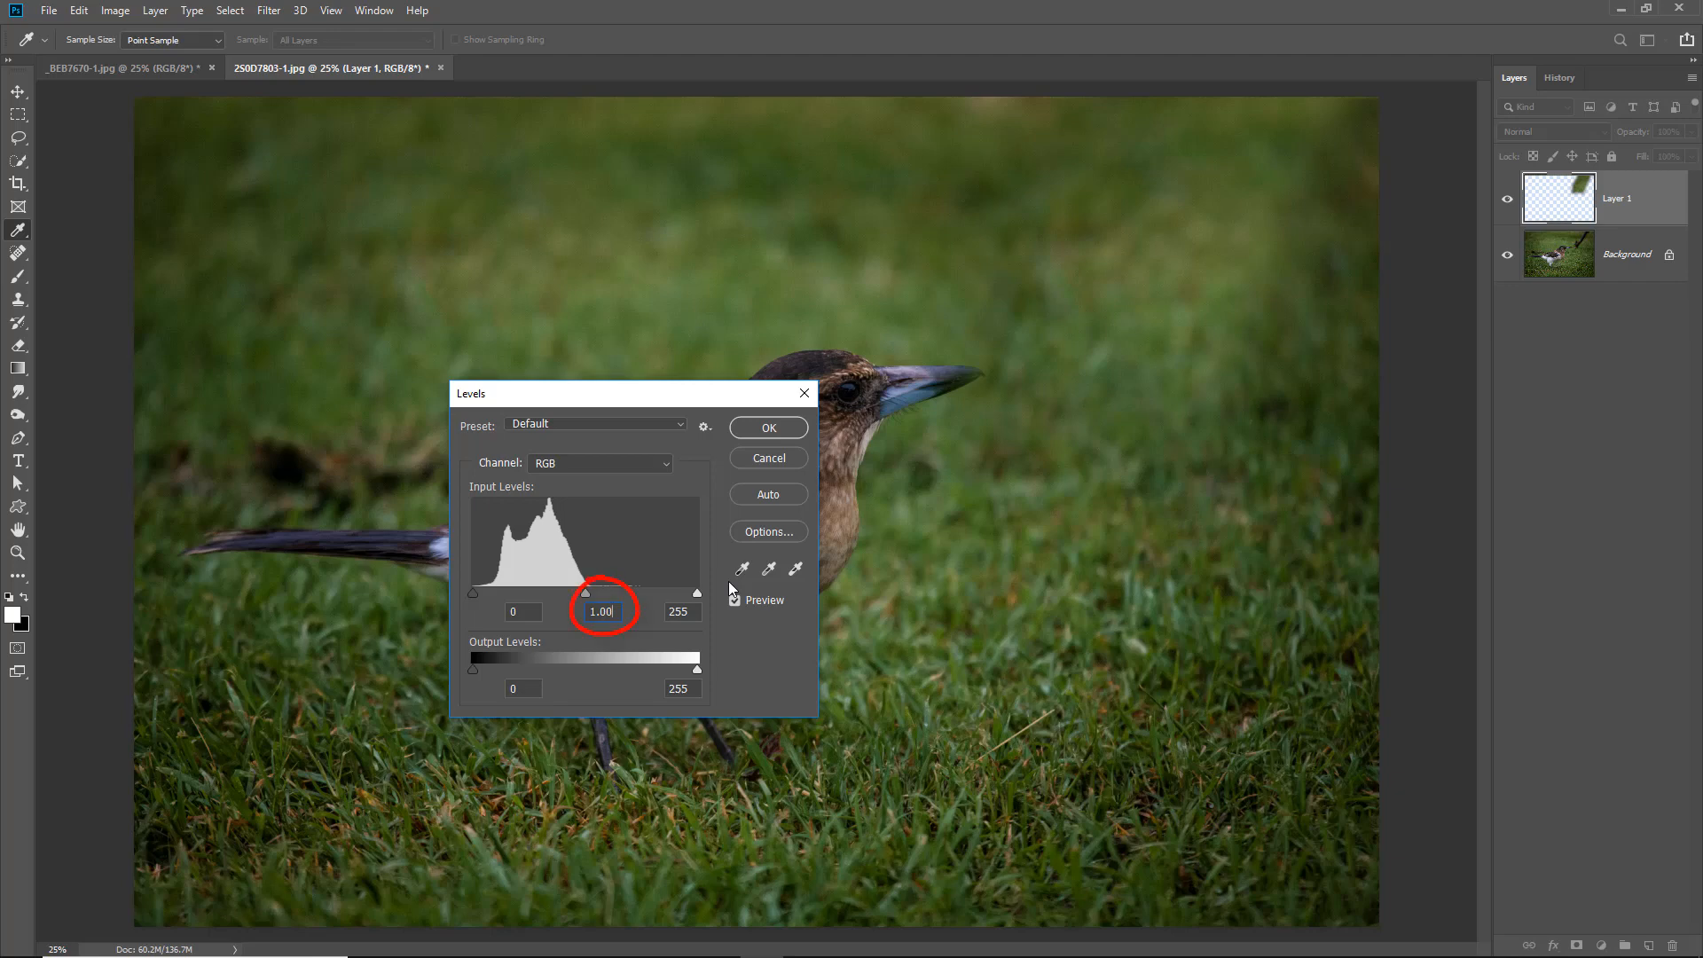
Step: Try darkening the grass patch by lowering the Levels midtone to 0.6 and raising it back to 0.84
key("Down")
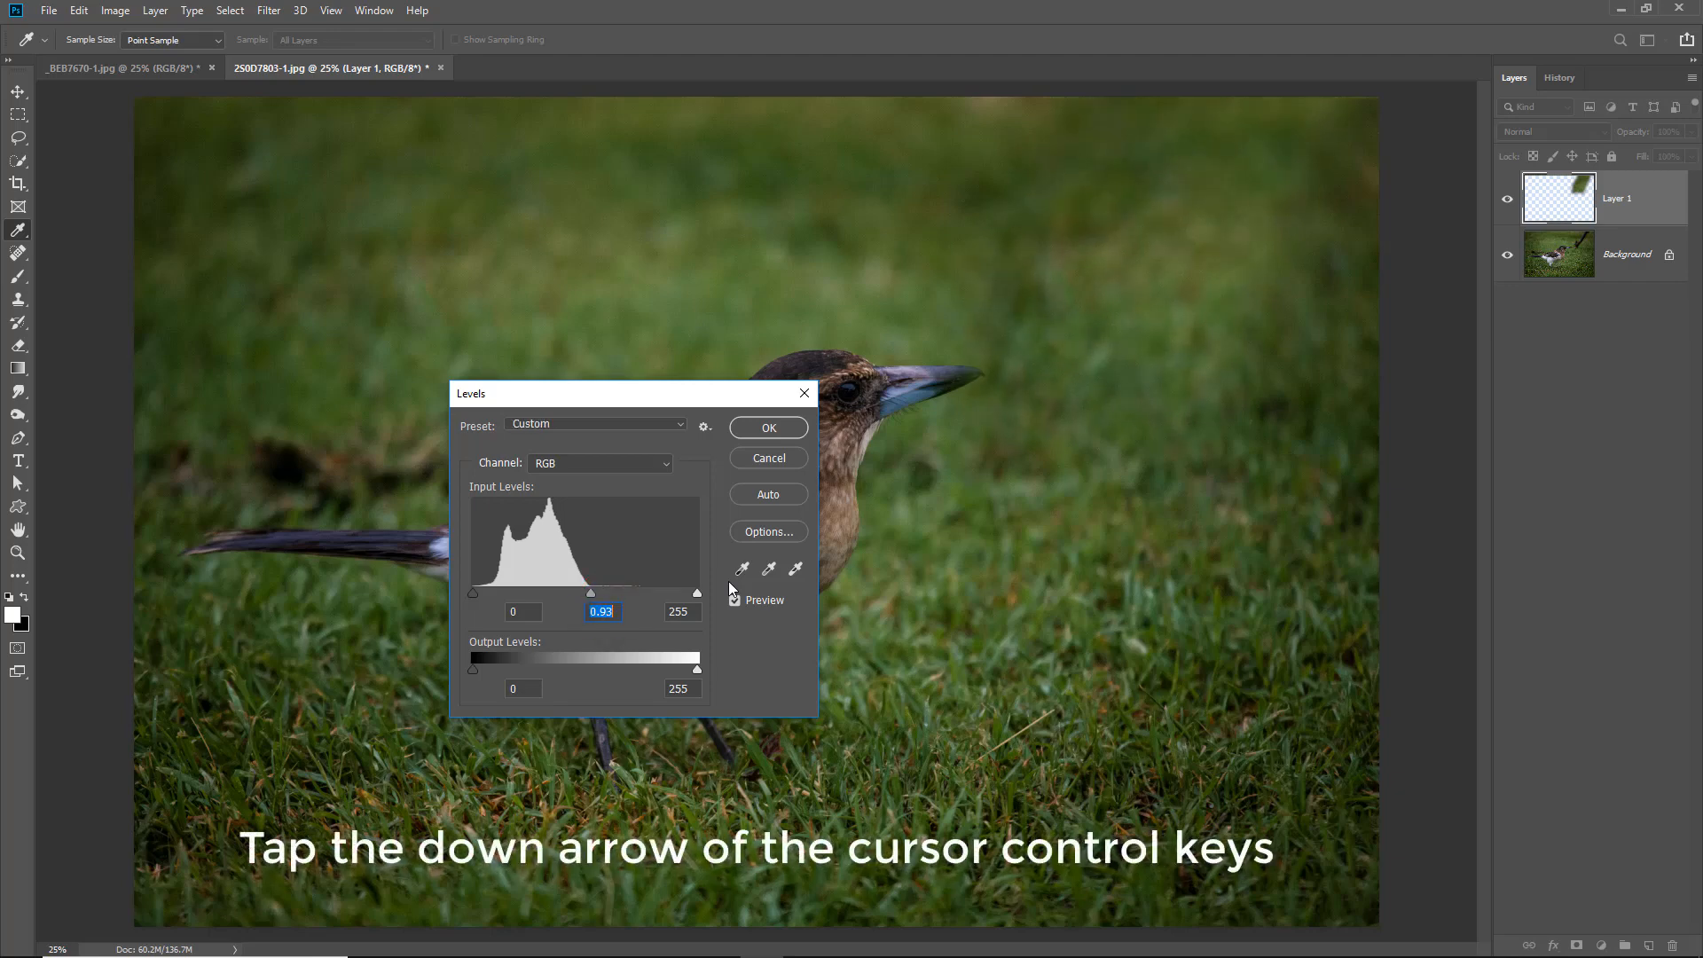
key("Down")
key("Down")
key("Down")
key("Down")
key("Down")
key("Down")
key("Down")
key("Down")
key("Down")
key("Down")
key("Down")
key("Down")
key("Down")
key("Down")
key("Down")
key("Down")
key("Down")
key("Down")
key("Down")
key("Down")
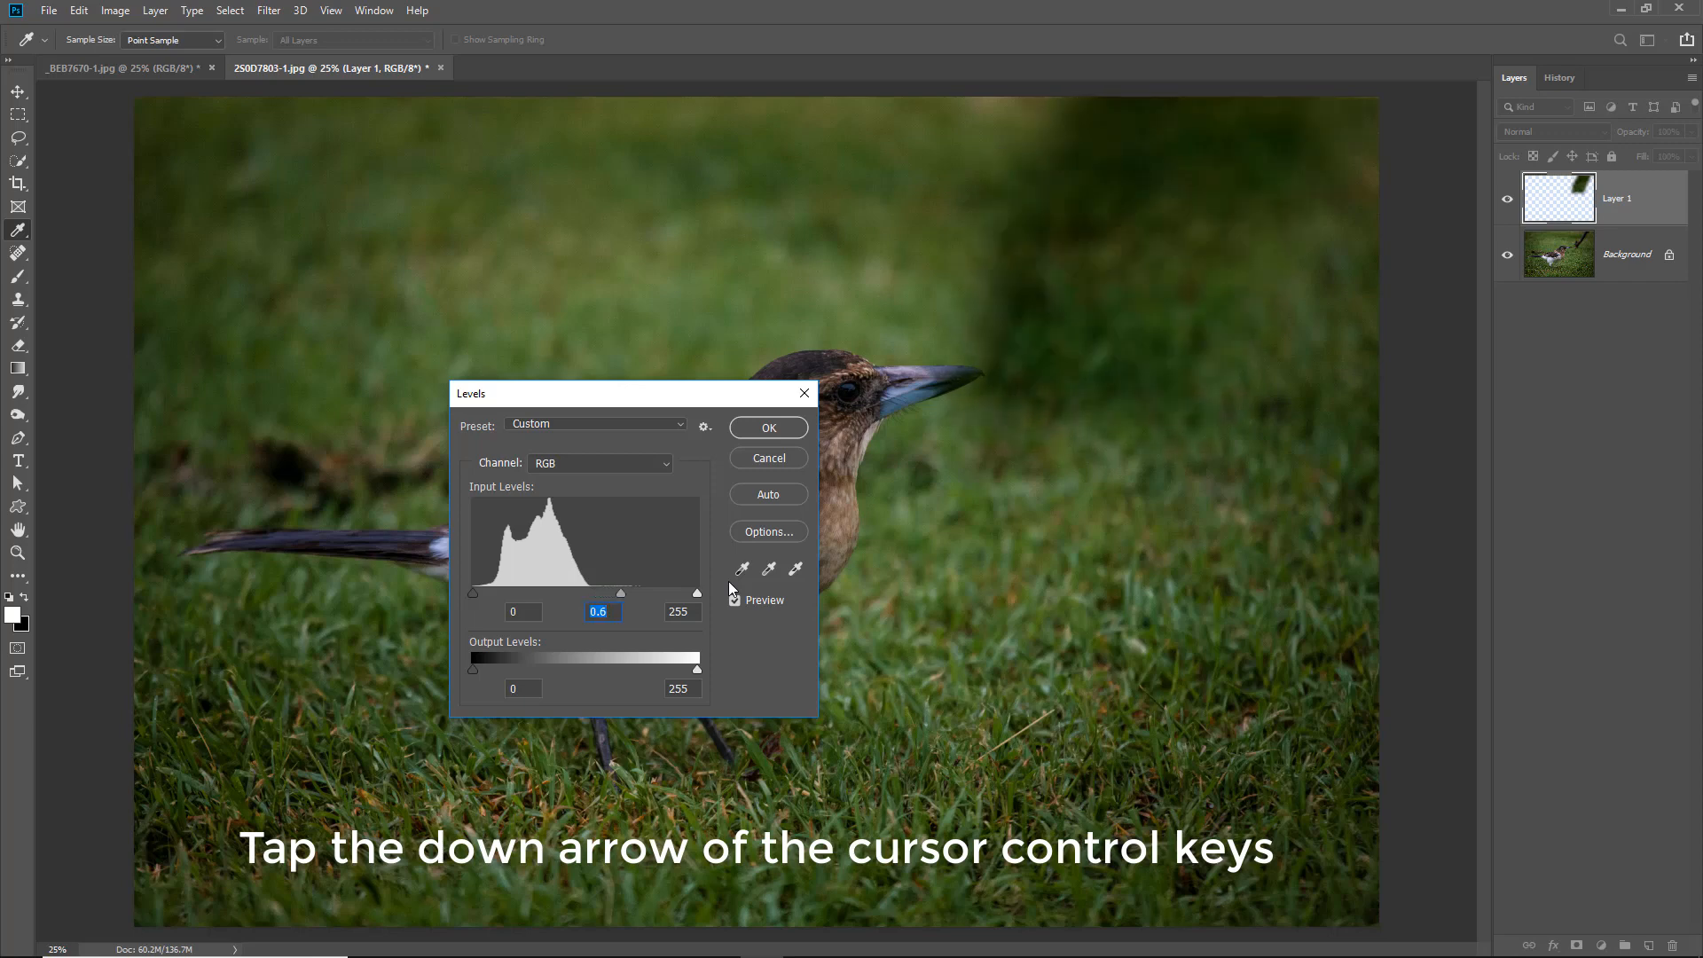
key("Up")
key("Up")
key("Up")
key("Up")
key("Up")
key("Up")
key("Up")
key("Up")
key("Up")
key("Up")
key("Up")
key("Up")
key("Up")
key("Up")
key("Up")
key("Up")
key("Up")
key("Up")
key("Up")
key("Up")
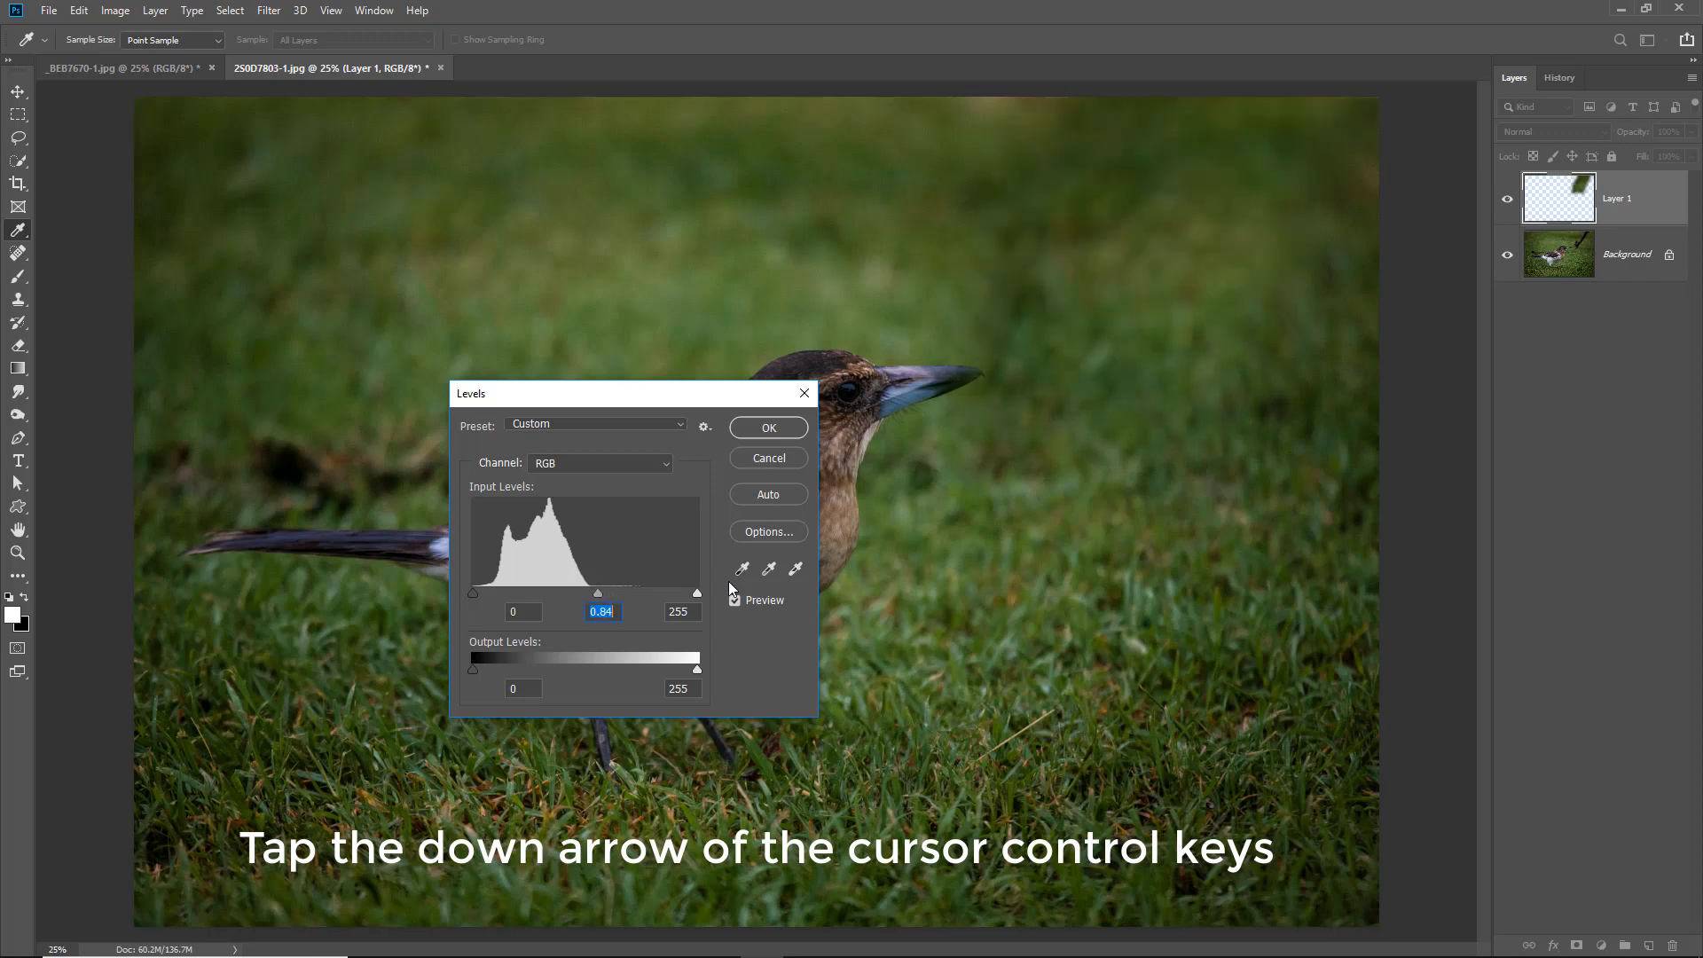
Step: Reset the grass patch's Levels midtone to 1, nudge it up and down in 0.01 increments, and apply Levels
type("1")
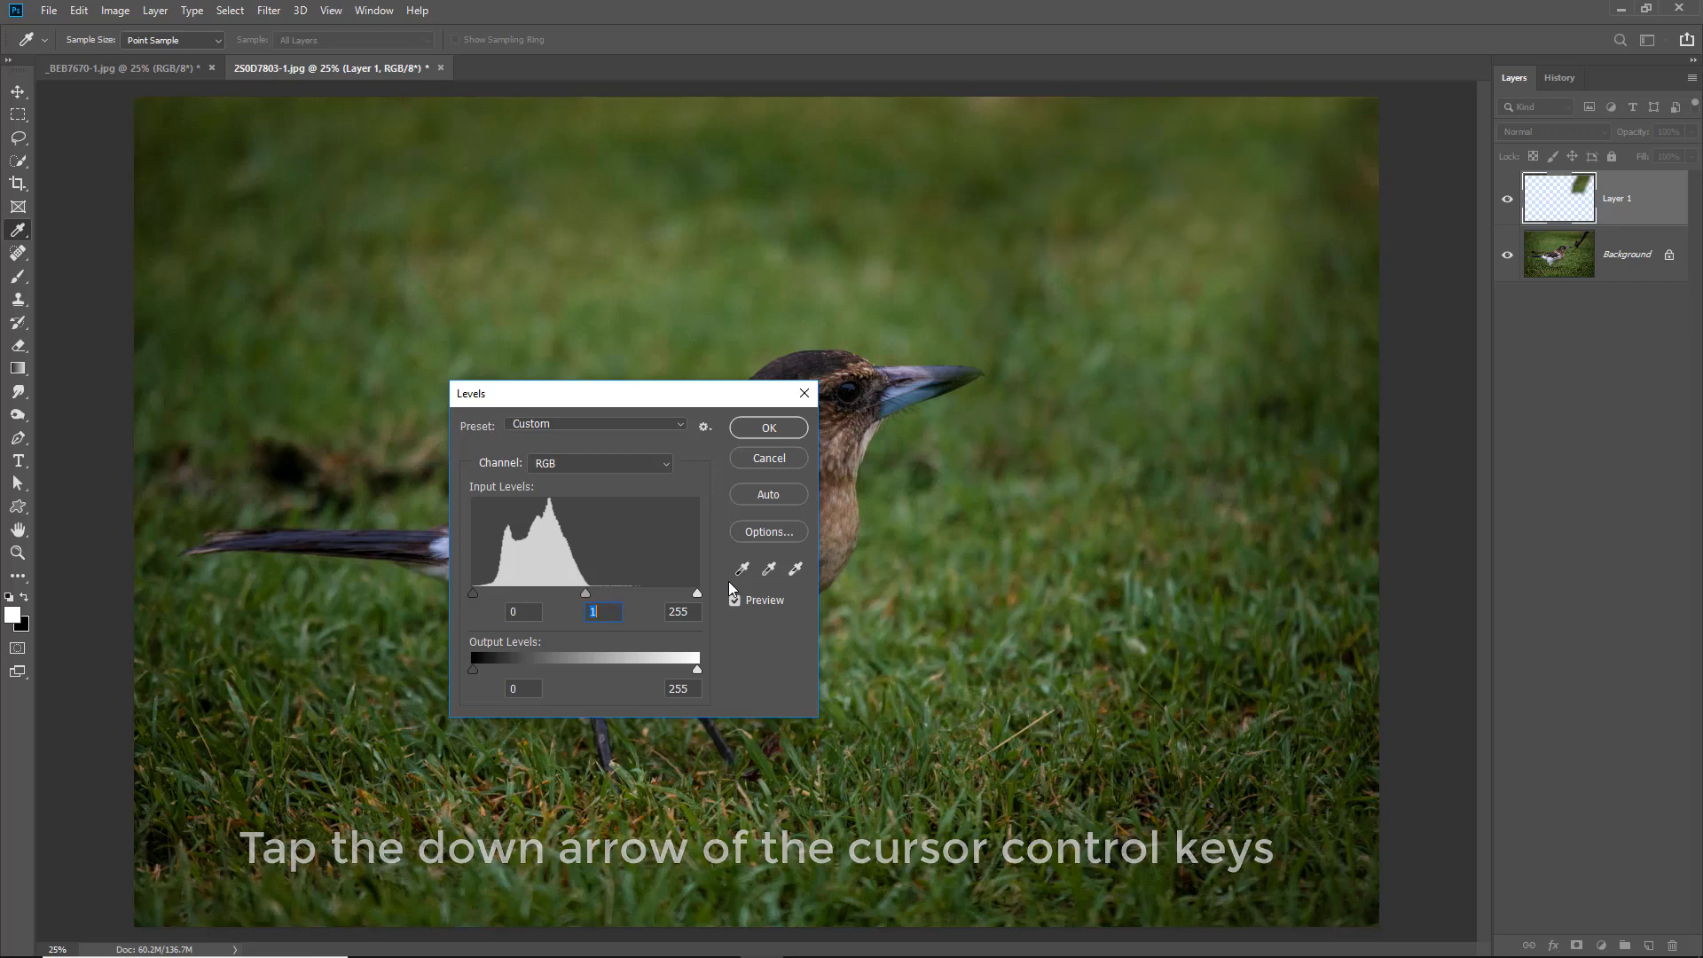
key("Up")
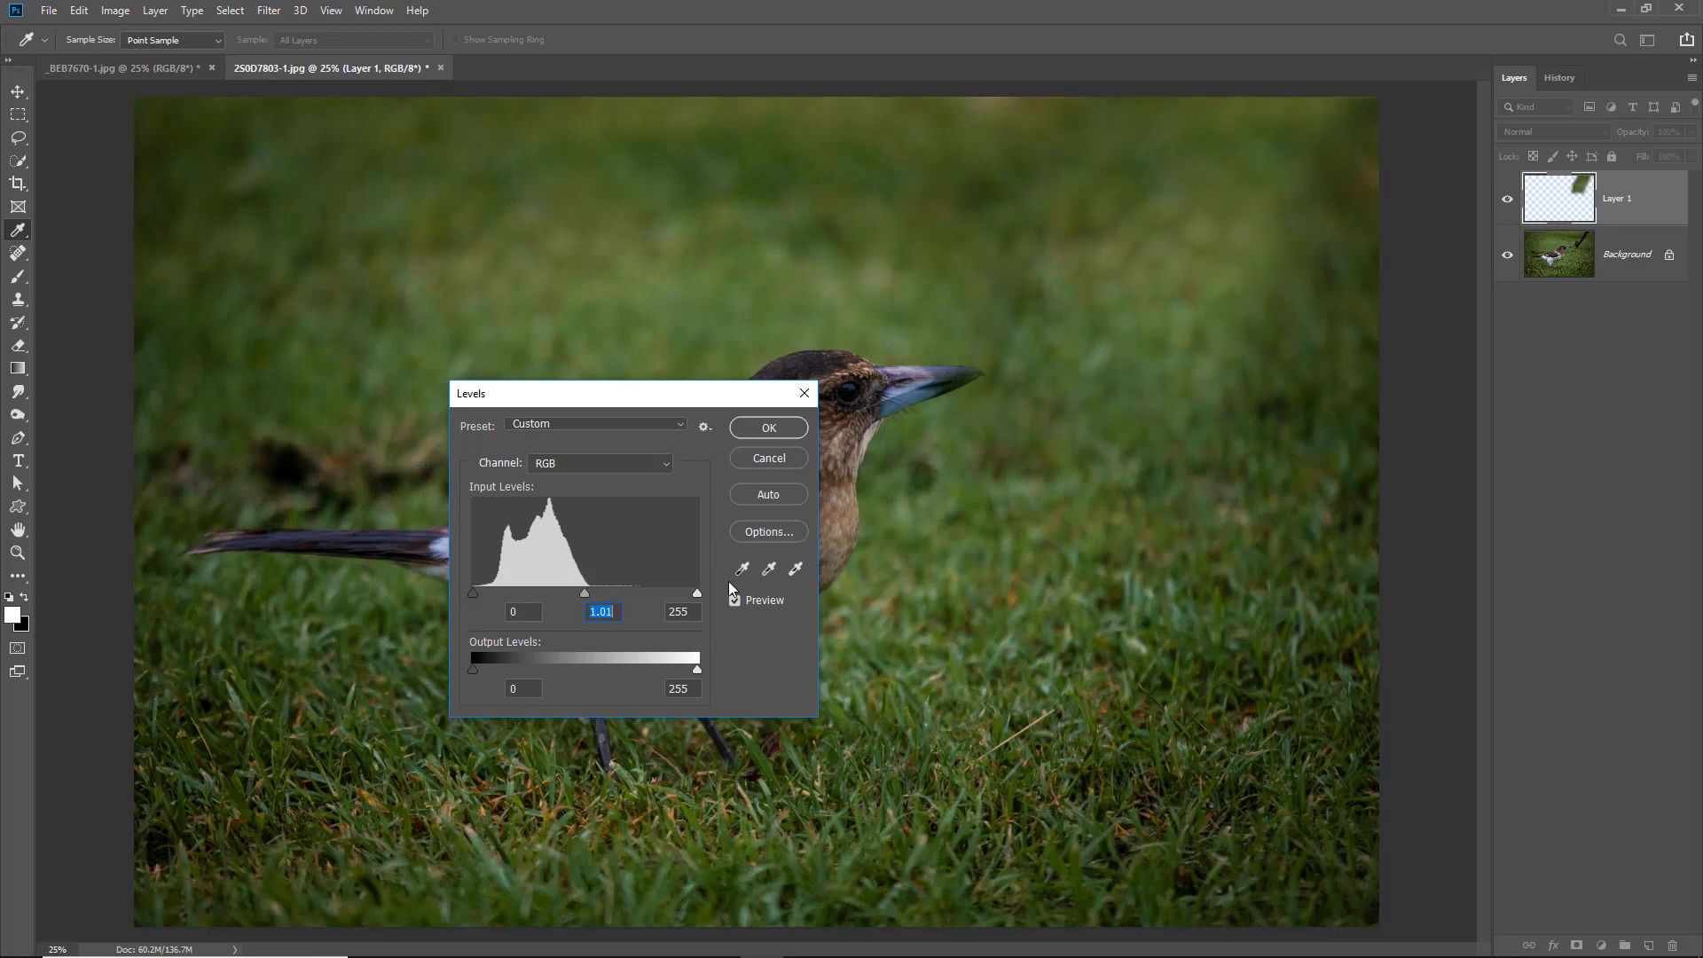
key("Down")
key("Down")
key("Down")
left_click(769, 429)
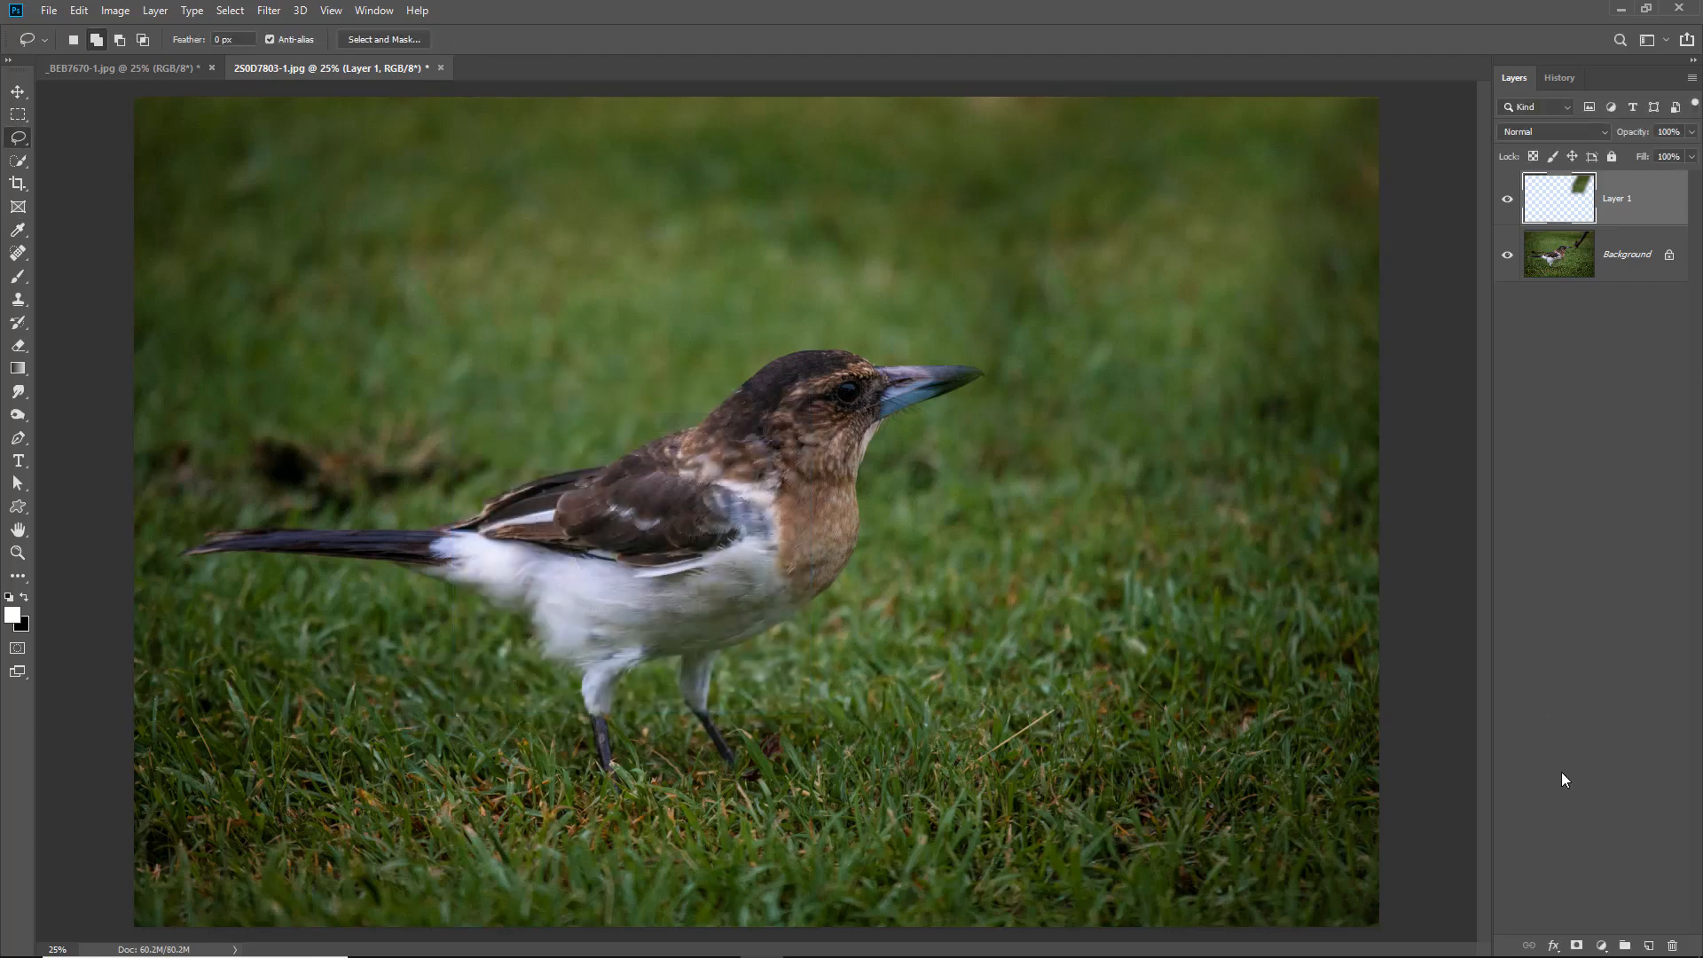
Step: Add a layer mask to the grass patch and paint it with an enlarged black brush along the patch edge near the beak
left_click(1576, 944)
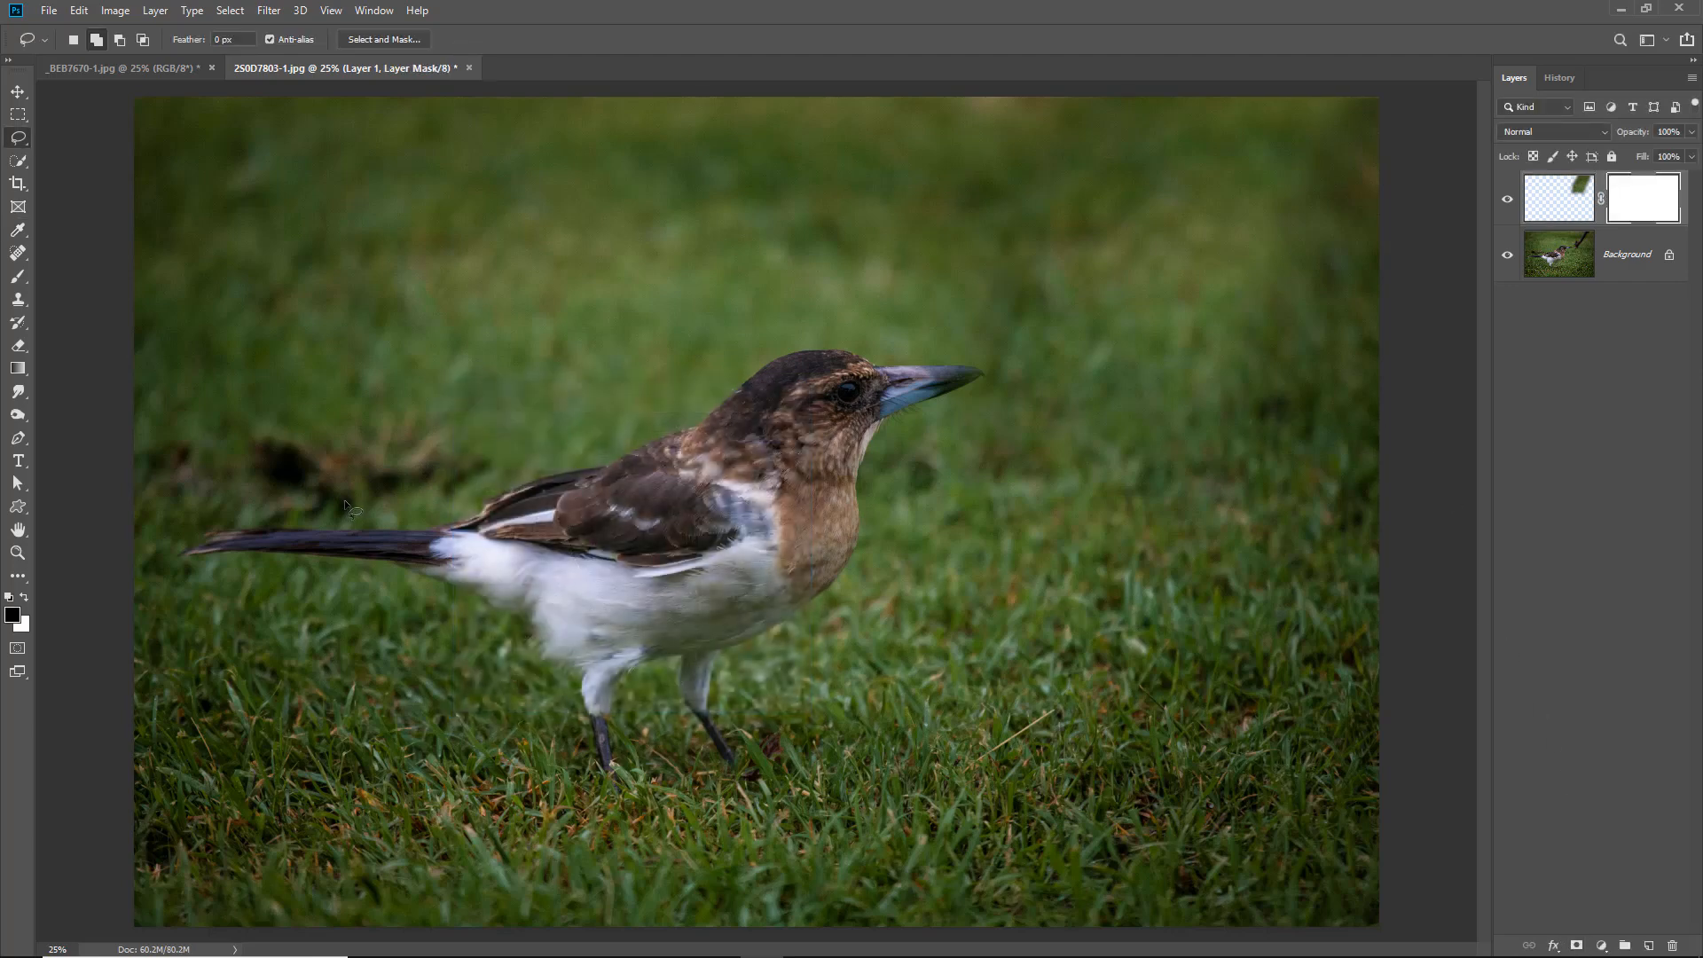
left_click(18, 276)
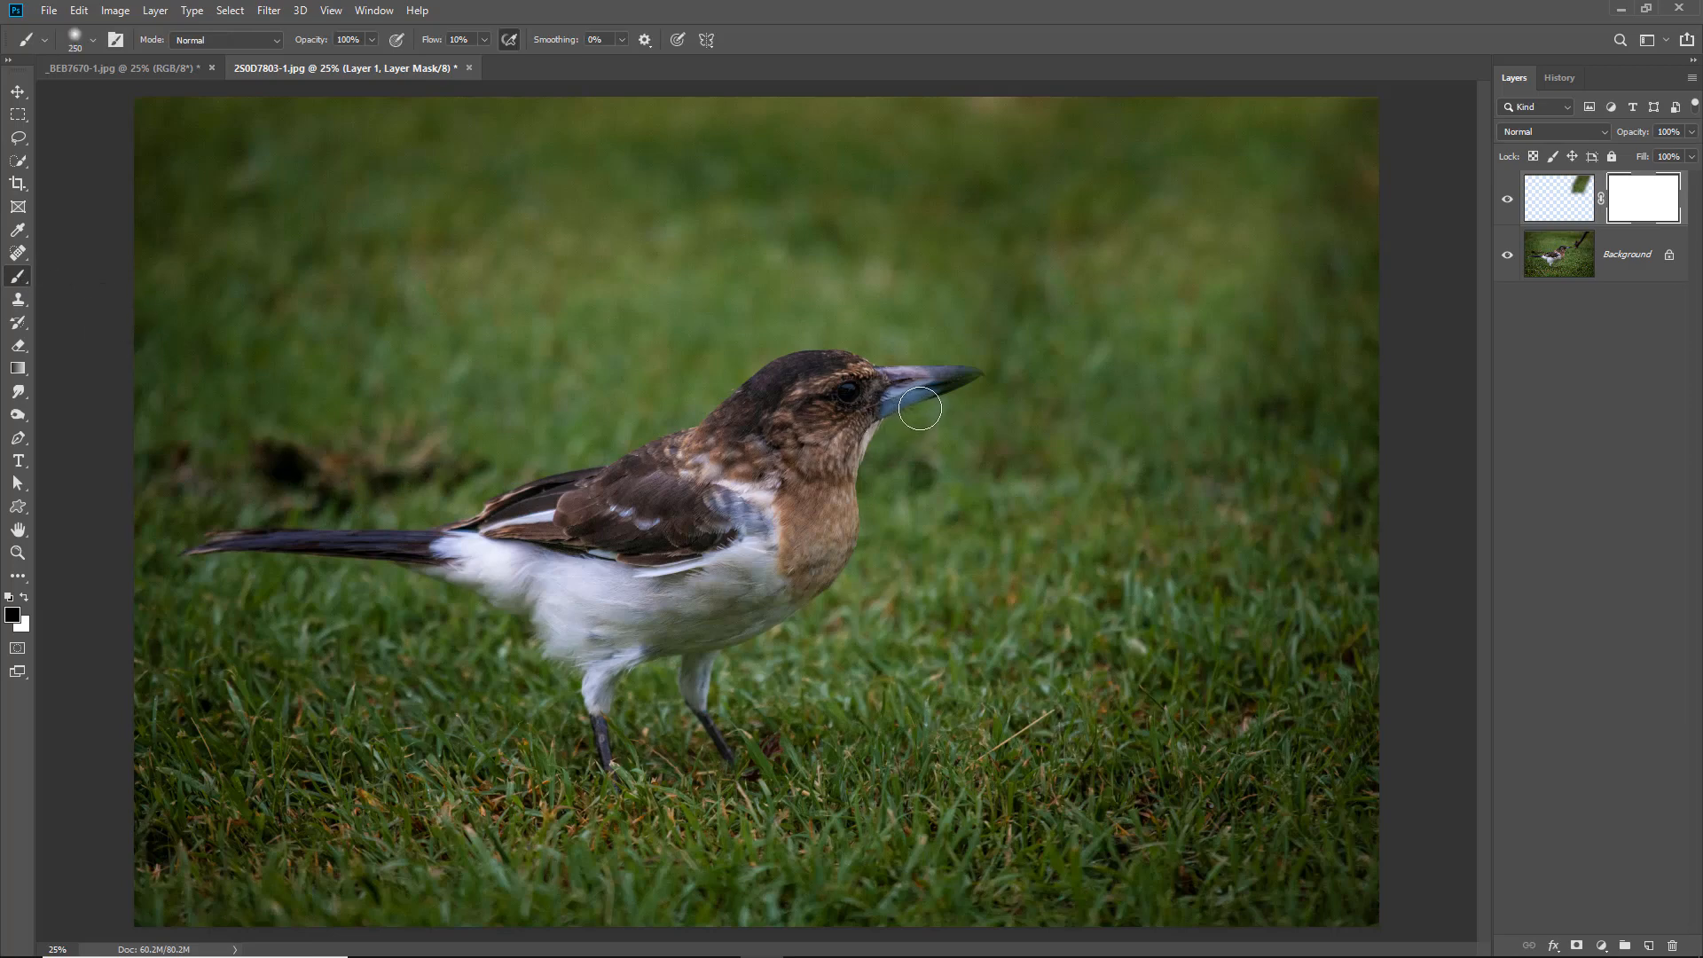
key("bracketright")
key("bracketright")
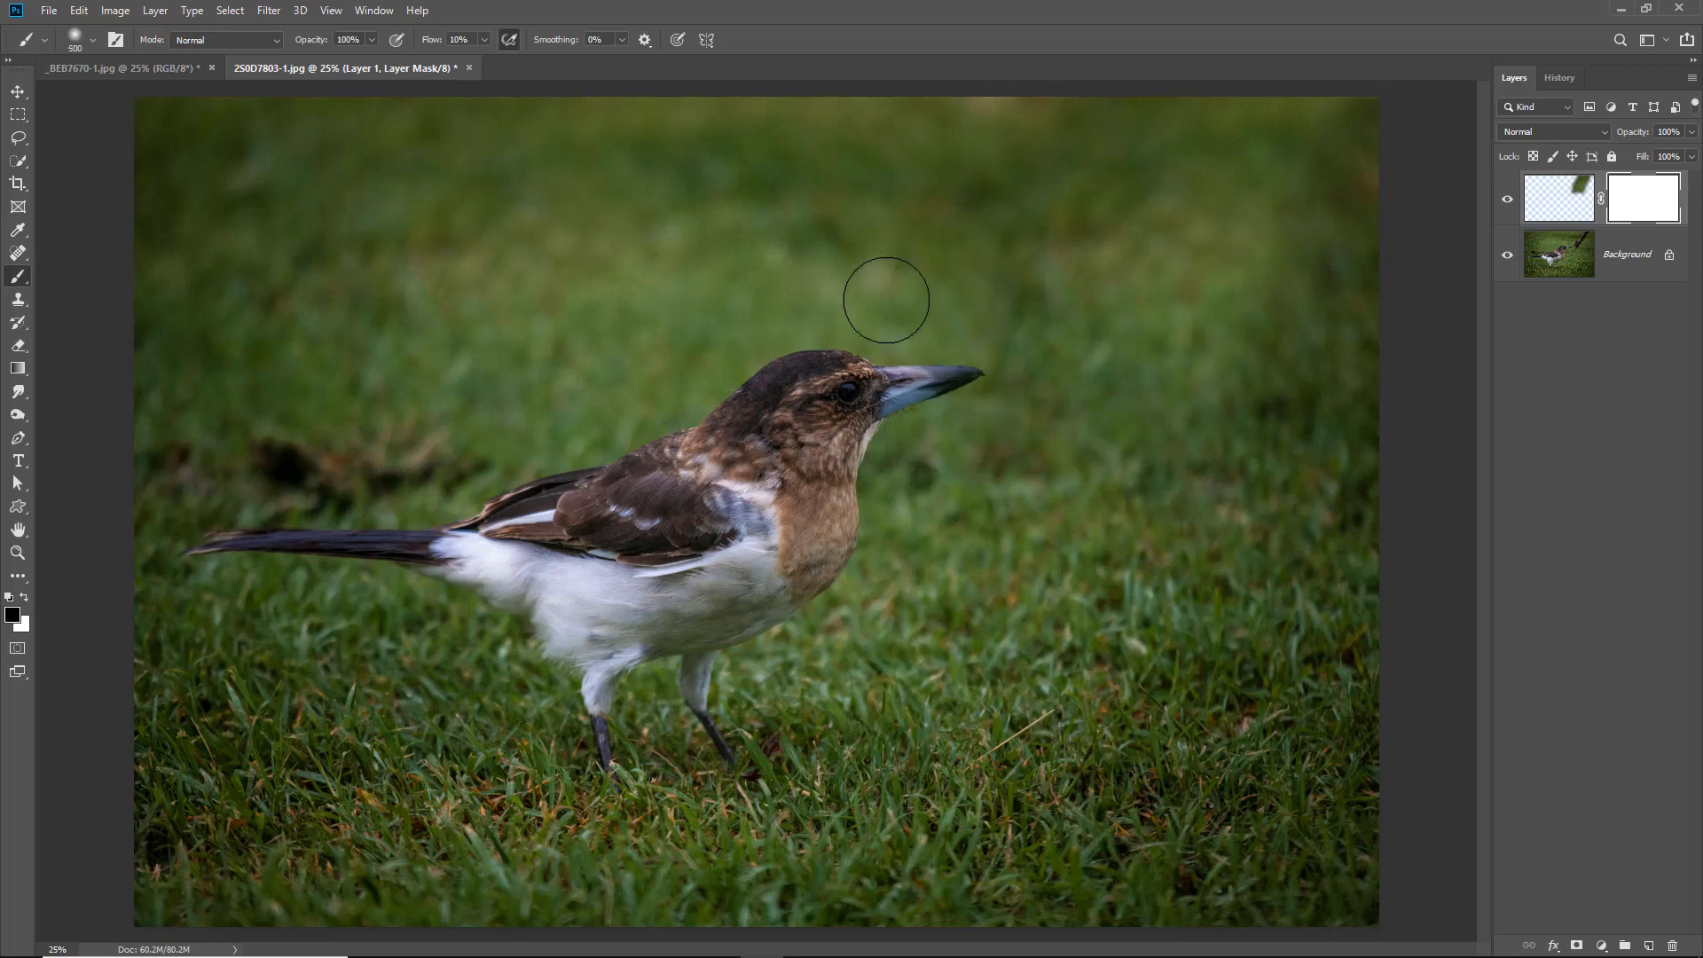
key("bracketright")
mouse_move(1004, 181)
left_mouse_down()
mouse_move(850, 397)
mouse_move(1019, 496)
mouse_move(905, 652)
left_mouse_up()
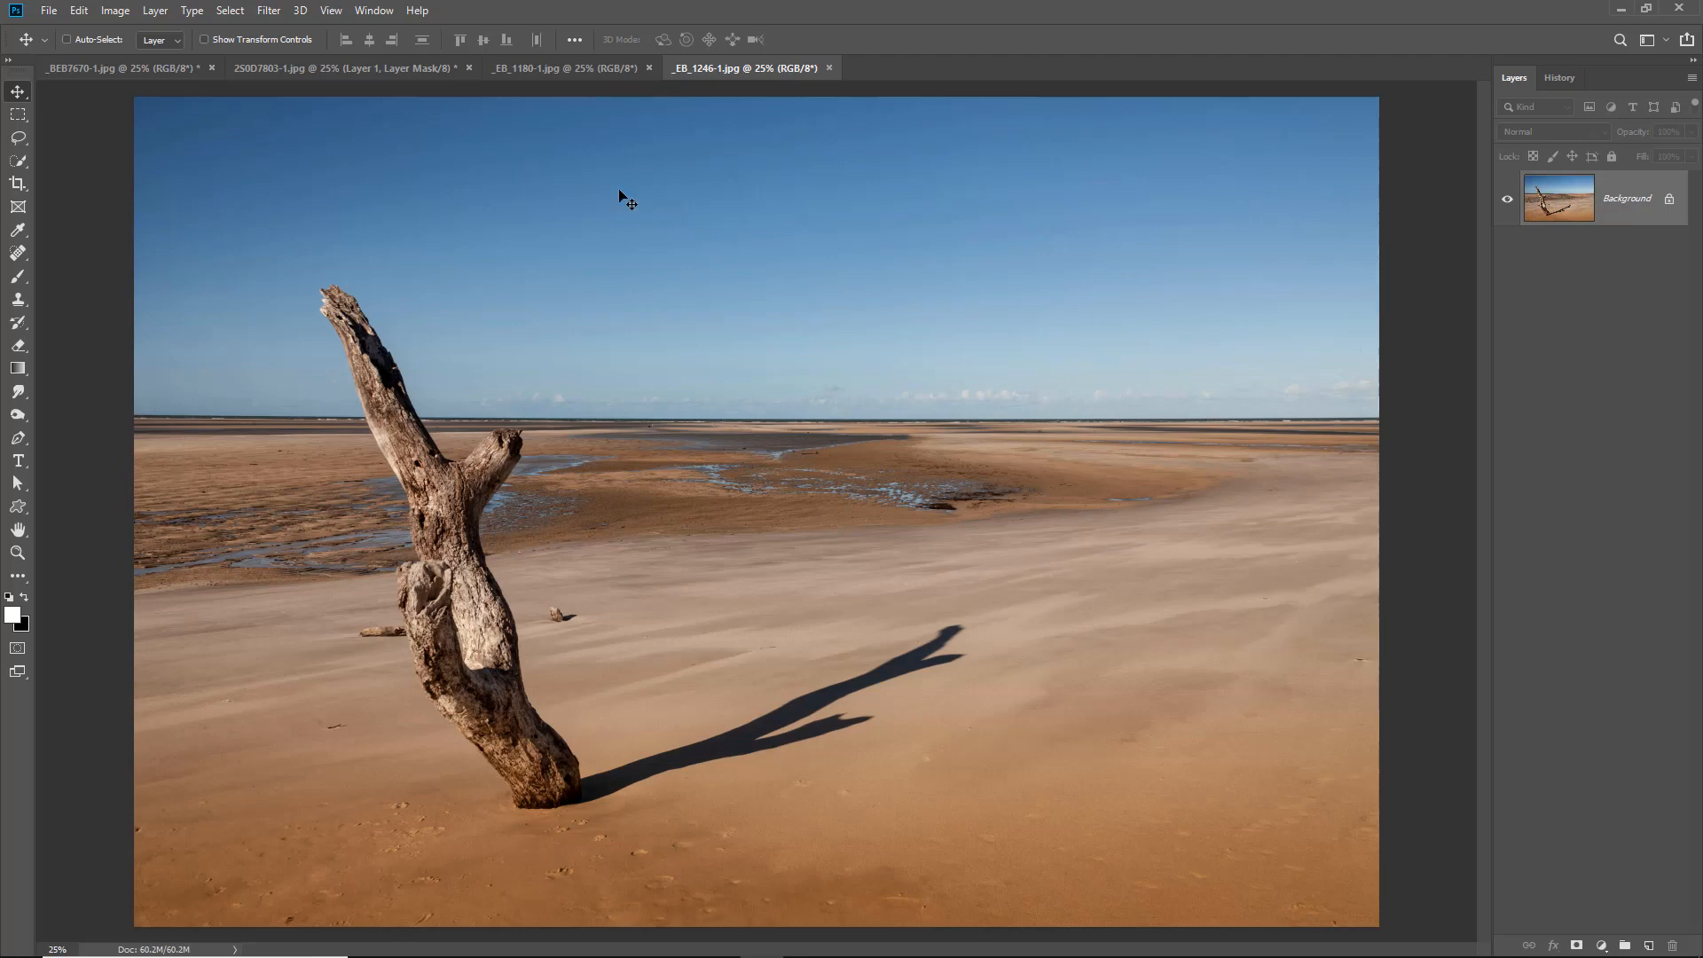
Step: In _EB_1180-1.jpg, lasso the cloudy sky down to just above the tree line and feather the selection 102.1 px
left_click(538, 71)
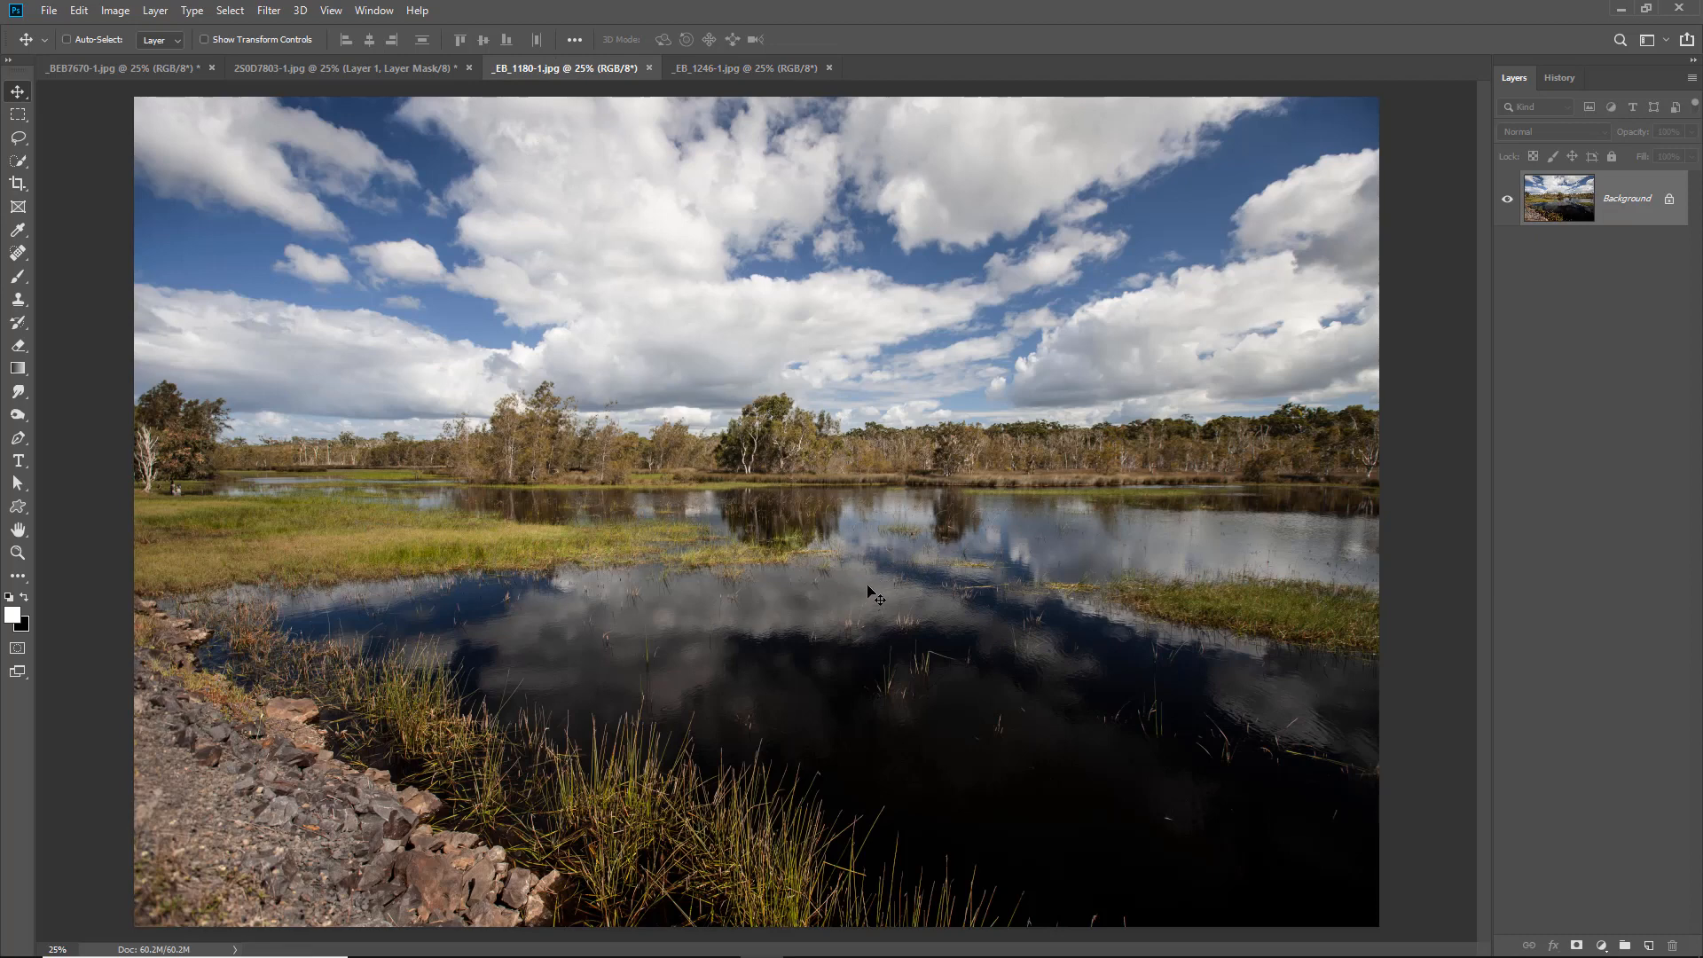
left_click(17, 138)
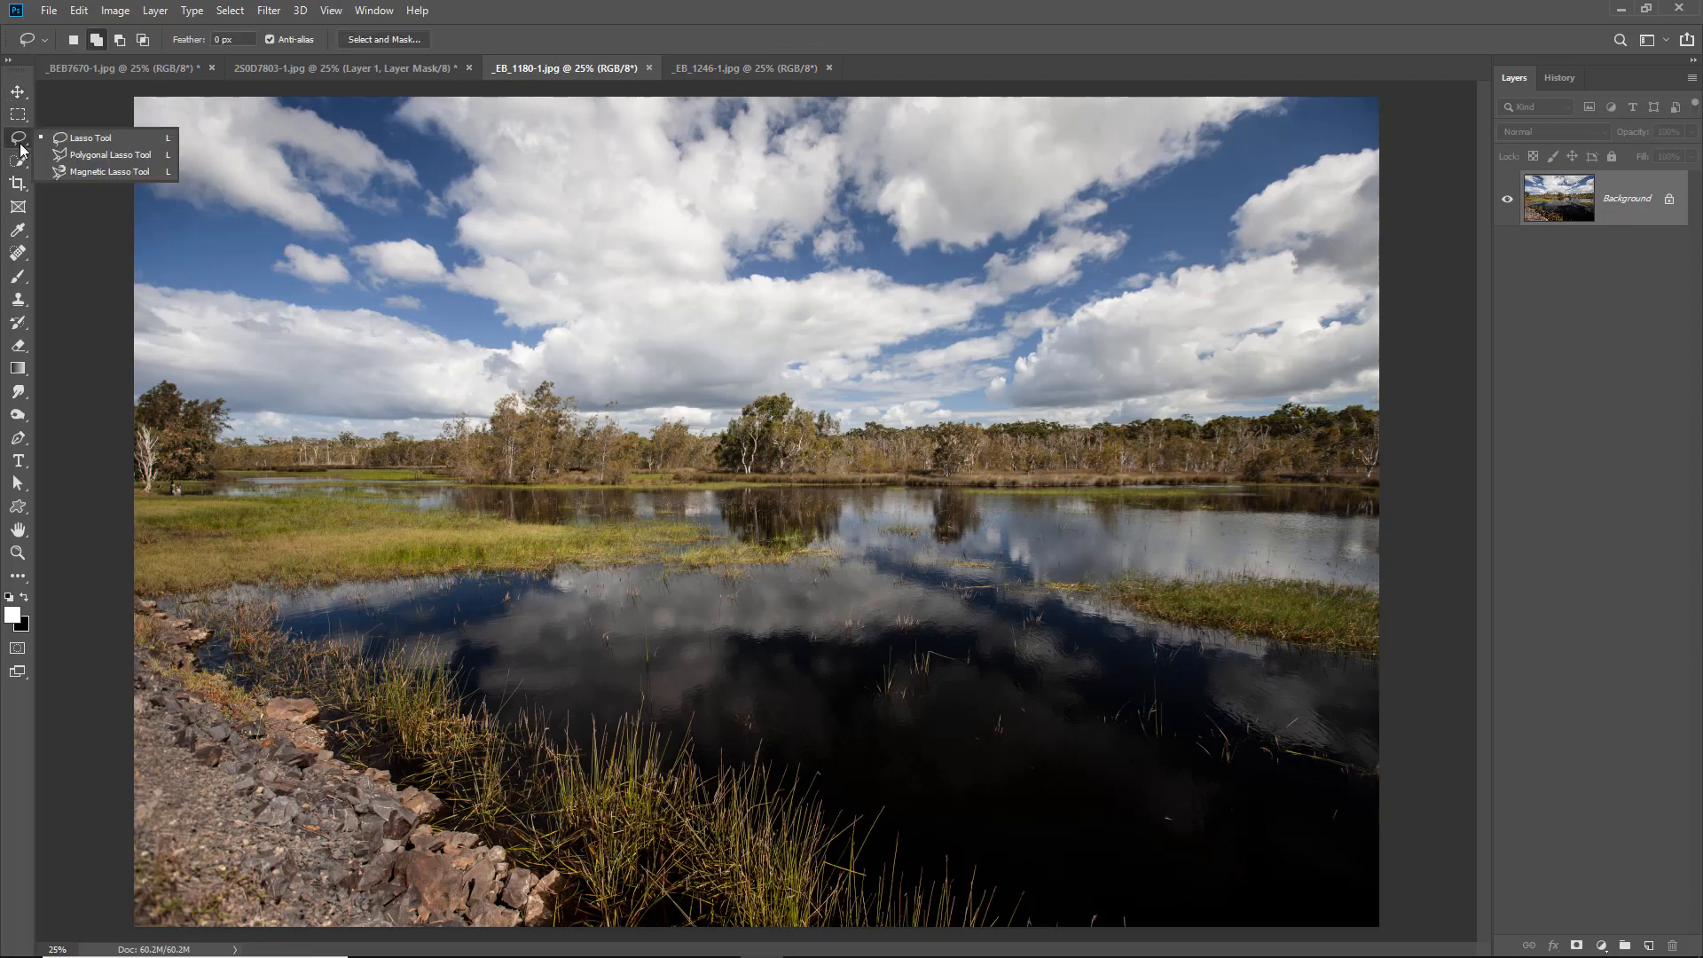
left_click(53, 139)
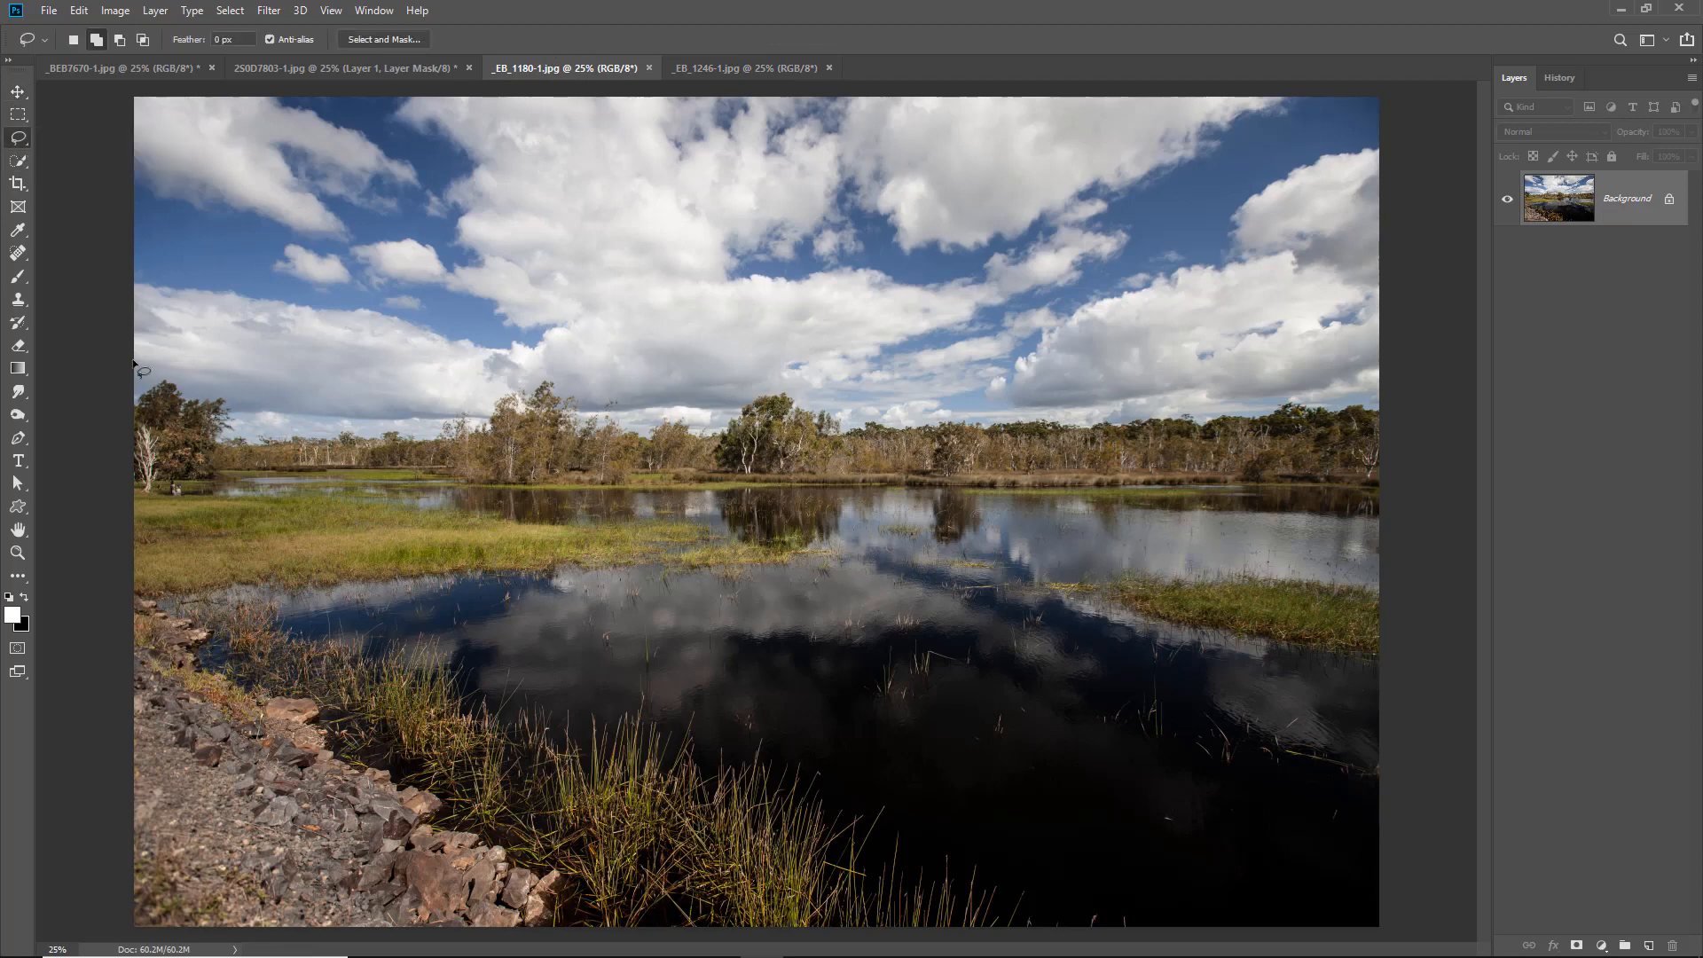
mouse_move(134, 362)
left_mouse_down()
mouse_move(308, 396)
mouse_move(536, 347)
mouse_move(642, 382)
mouse_move(765, 347)
mouse_move(832, 384)
mouse_move(1387, 399)
mouse_move(1495, 163)
mouse_move(1441, 77)
mouse_move(1264, 39)
mouse_move(866, 32)
mouse_move(98, 105)
left_mouse_up()
left_click(387, 39)
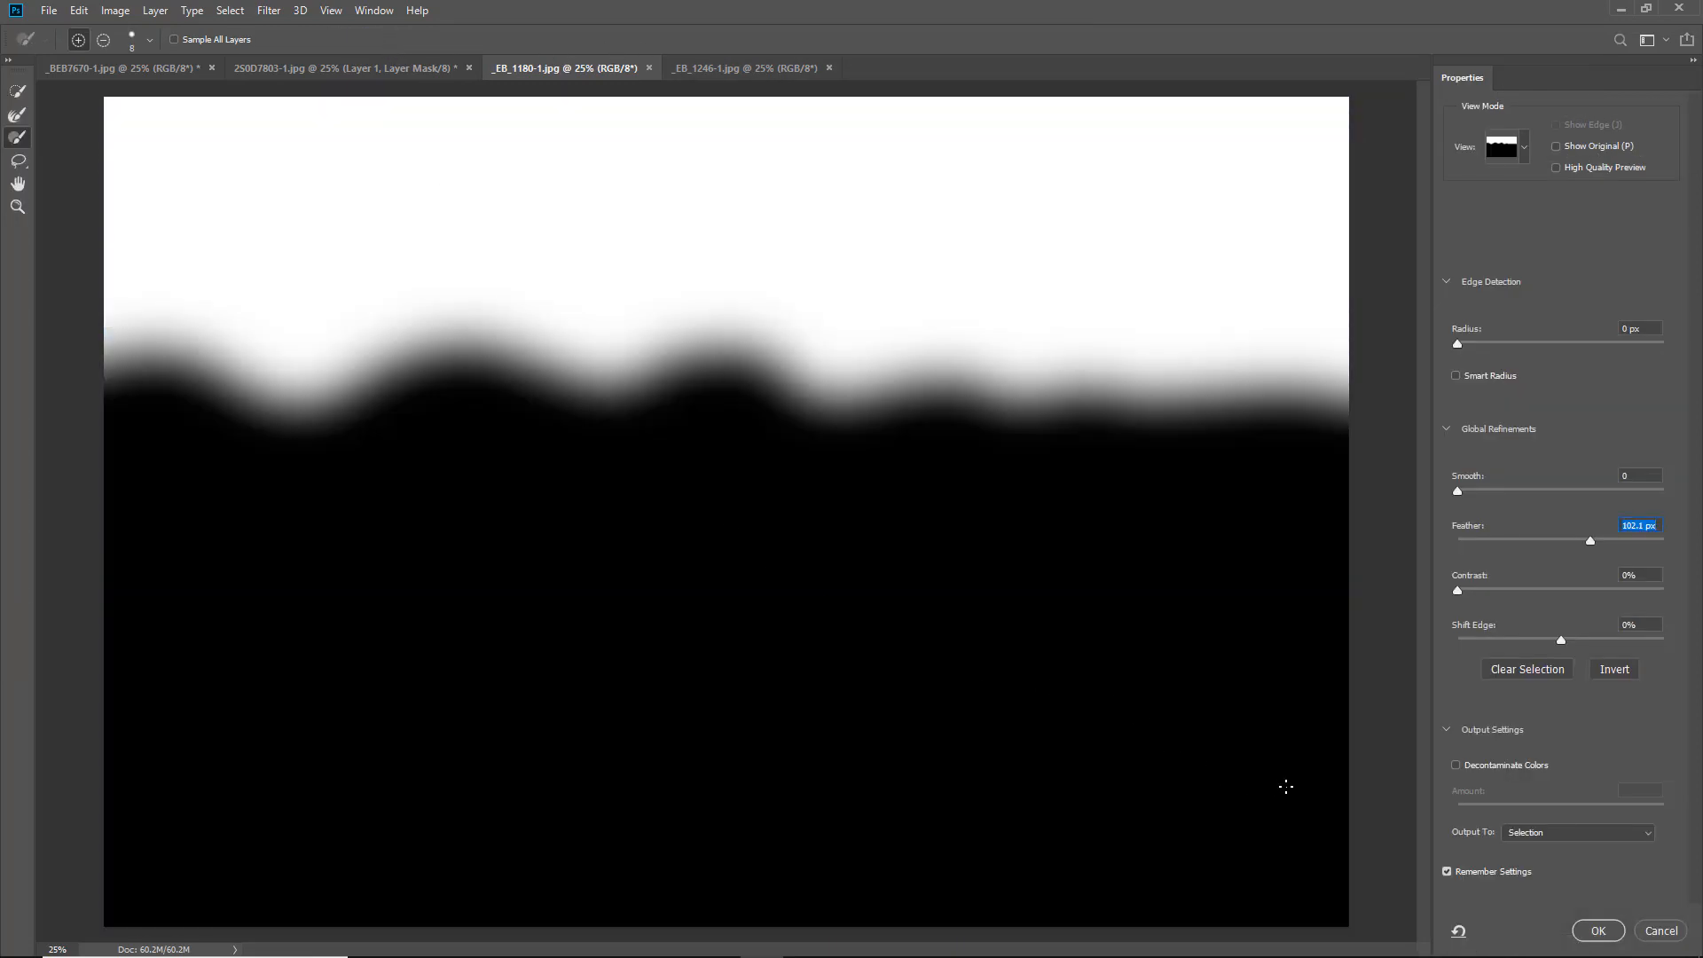
left_click(1597, 931)
Step: Copy the selected clouds into _EB_1246-1.jpg as a new layer and align them with the top of the photo
key("ctrl+c")
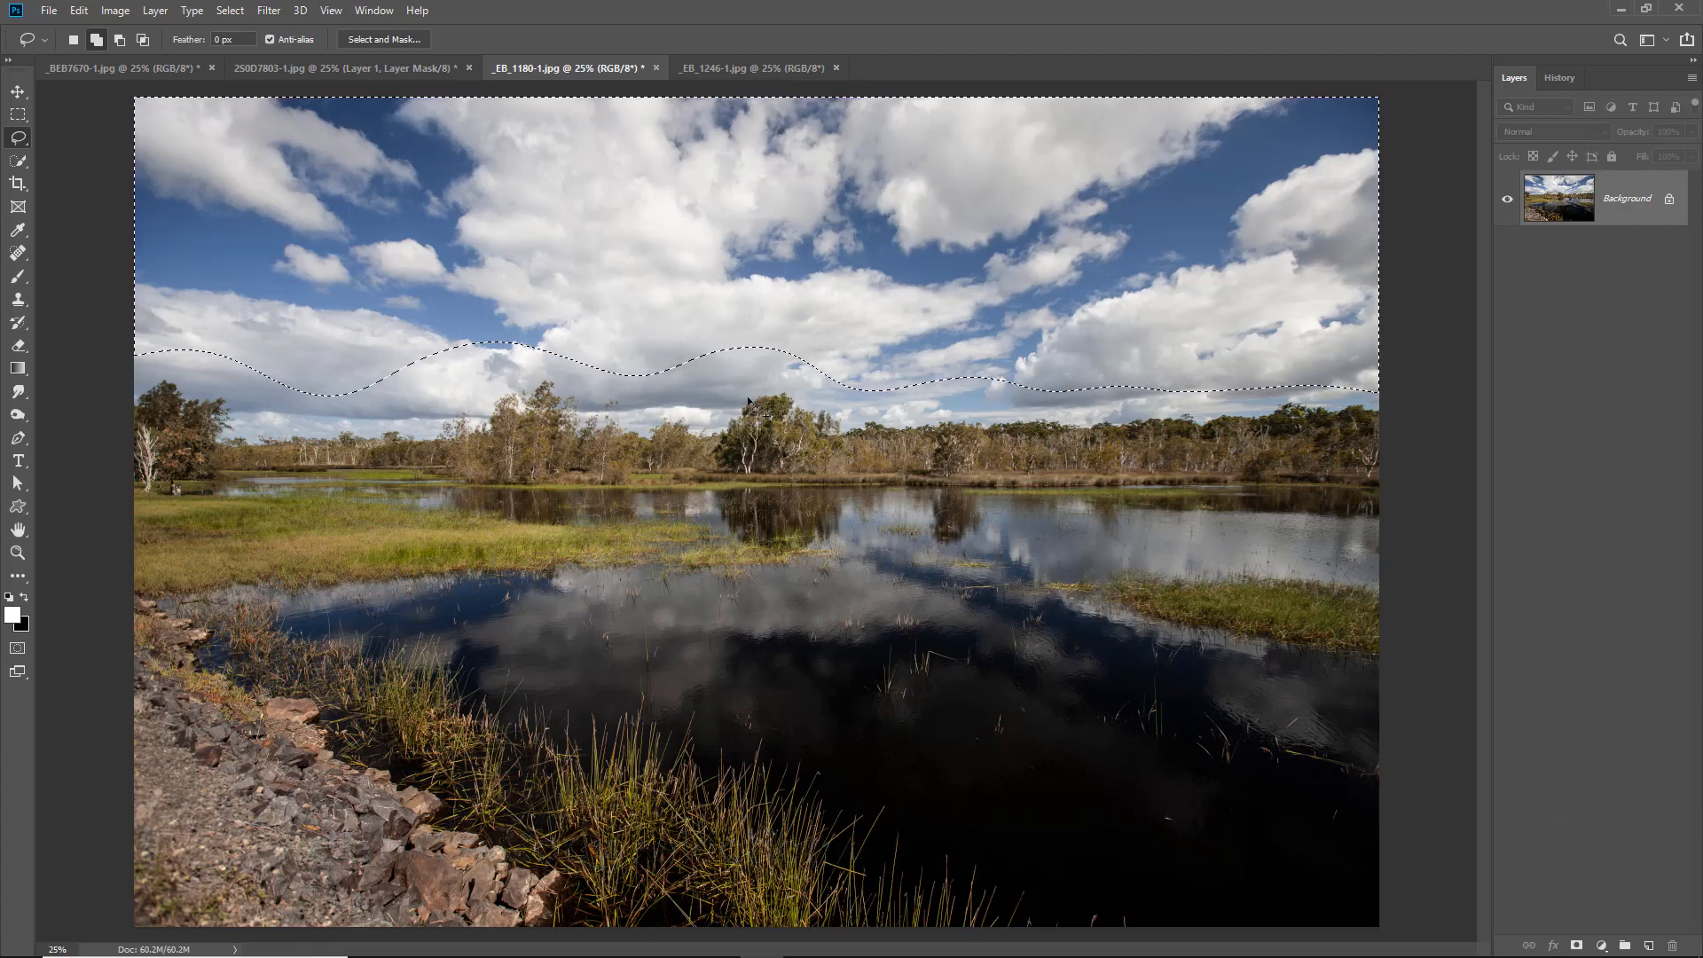
left_click(80, 11)
left_click(80, 11)
left_click(715, 68)
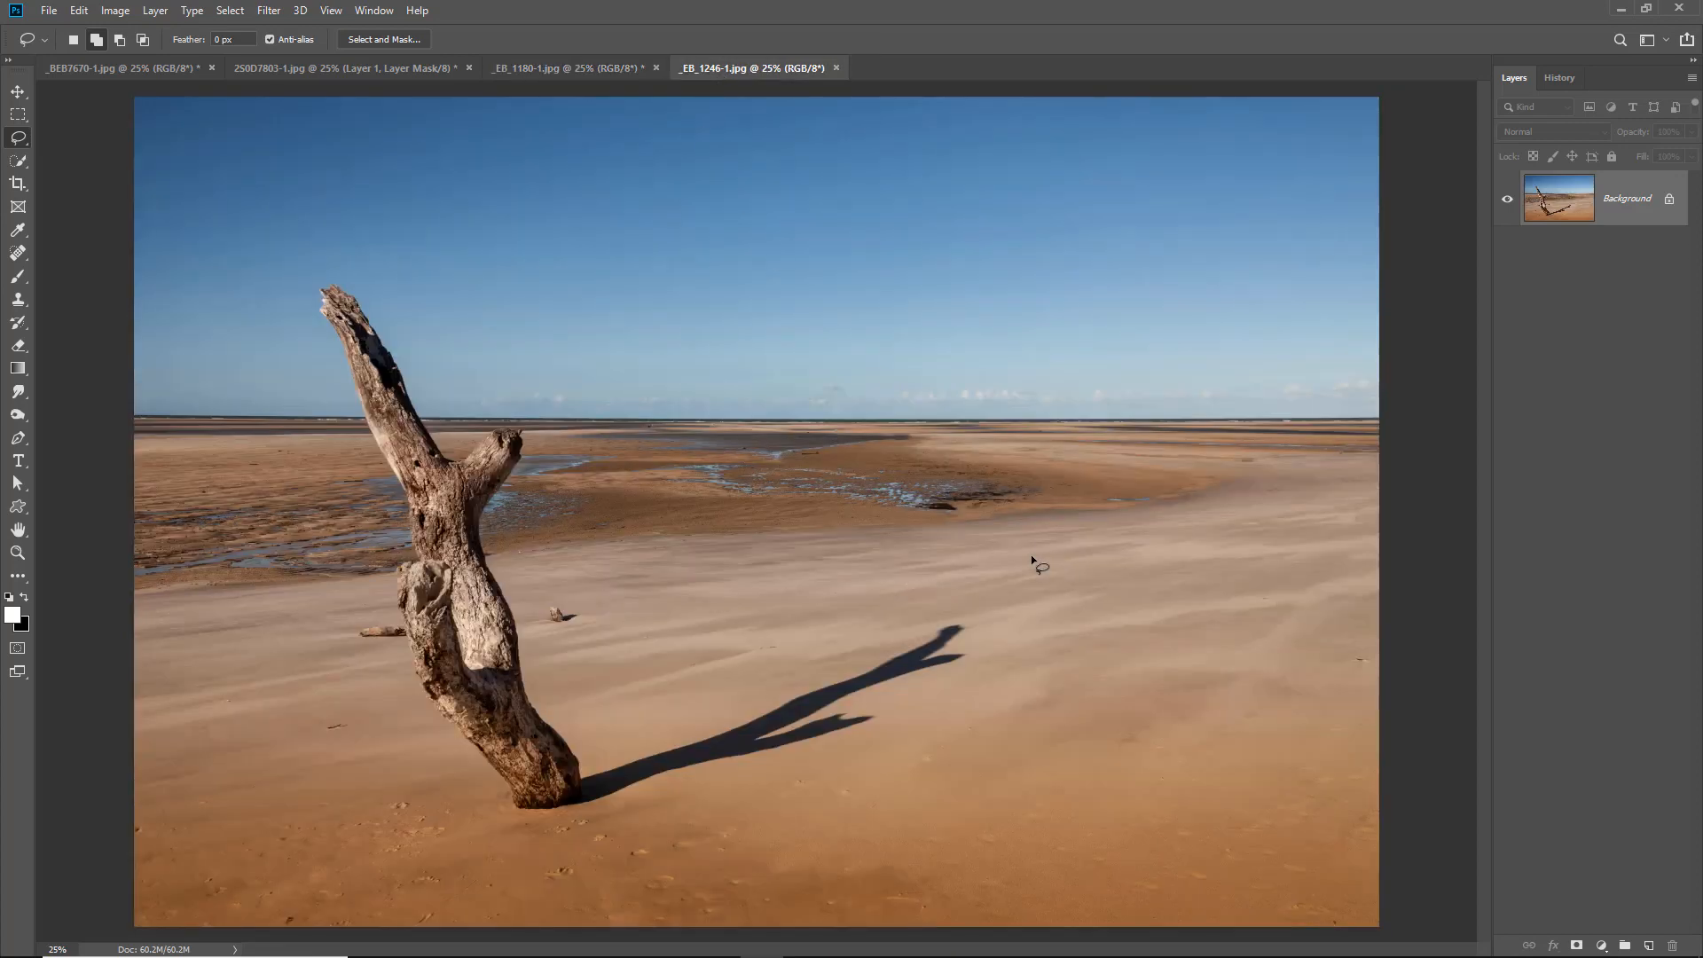
key("ctrl+v")
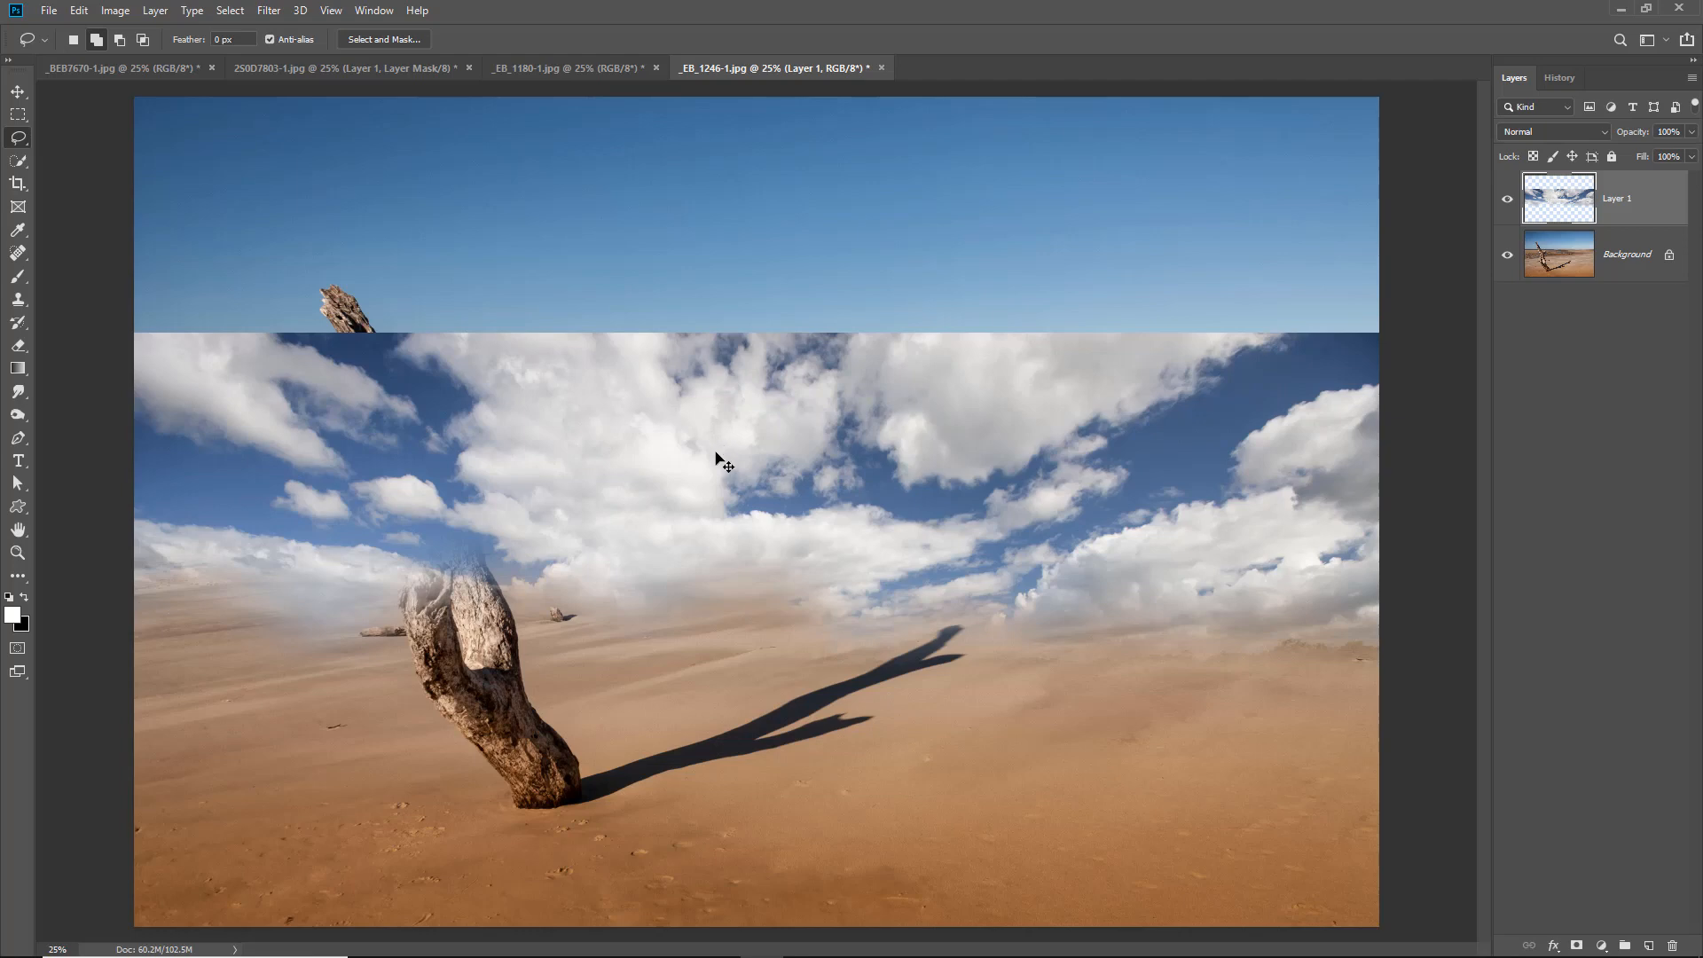
left_click_drag(718, 449, 718, 222)
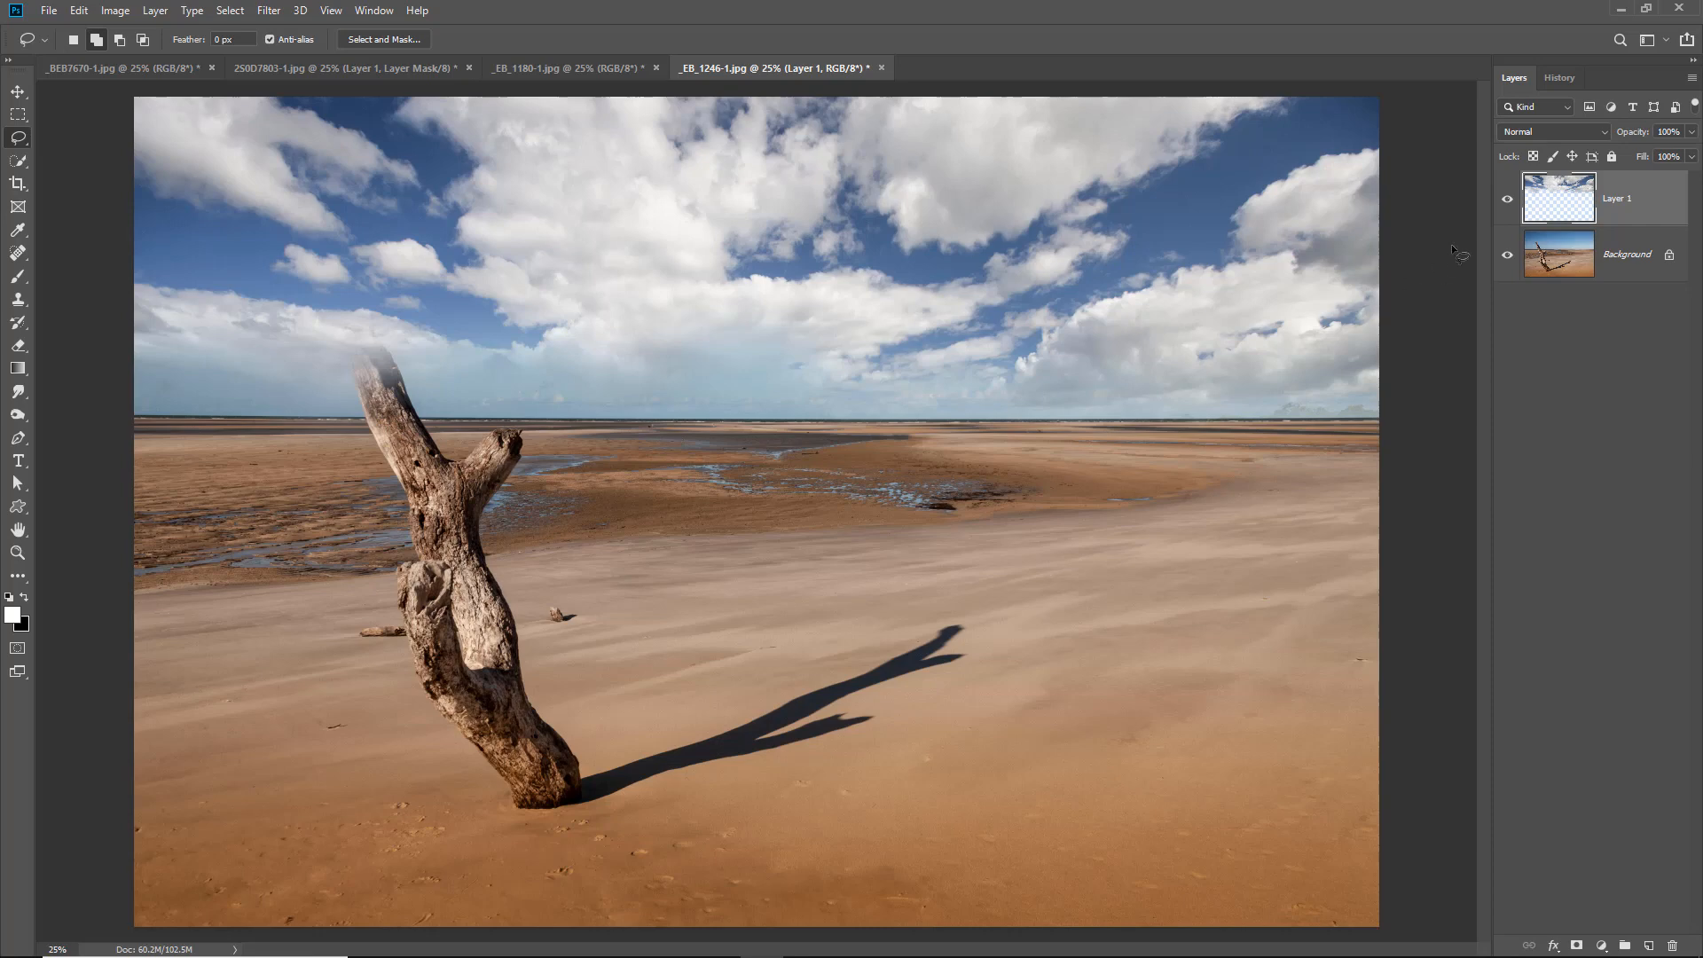
Step: Hide the cloud layer and select the blue sky on the Background layer using the Magic Wand with tolerance 50
left_click(1507, 204)
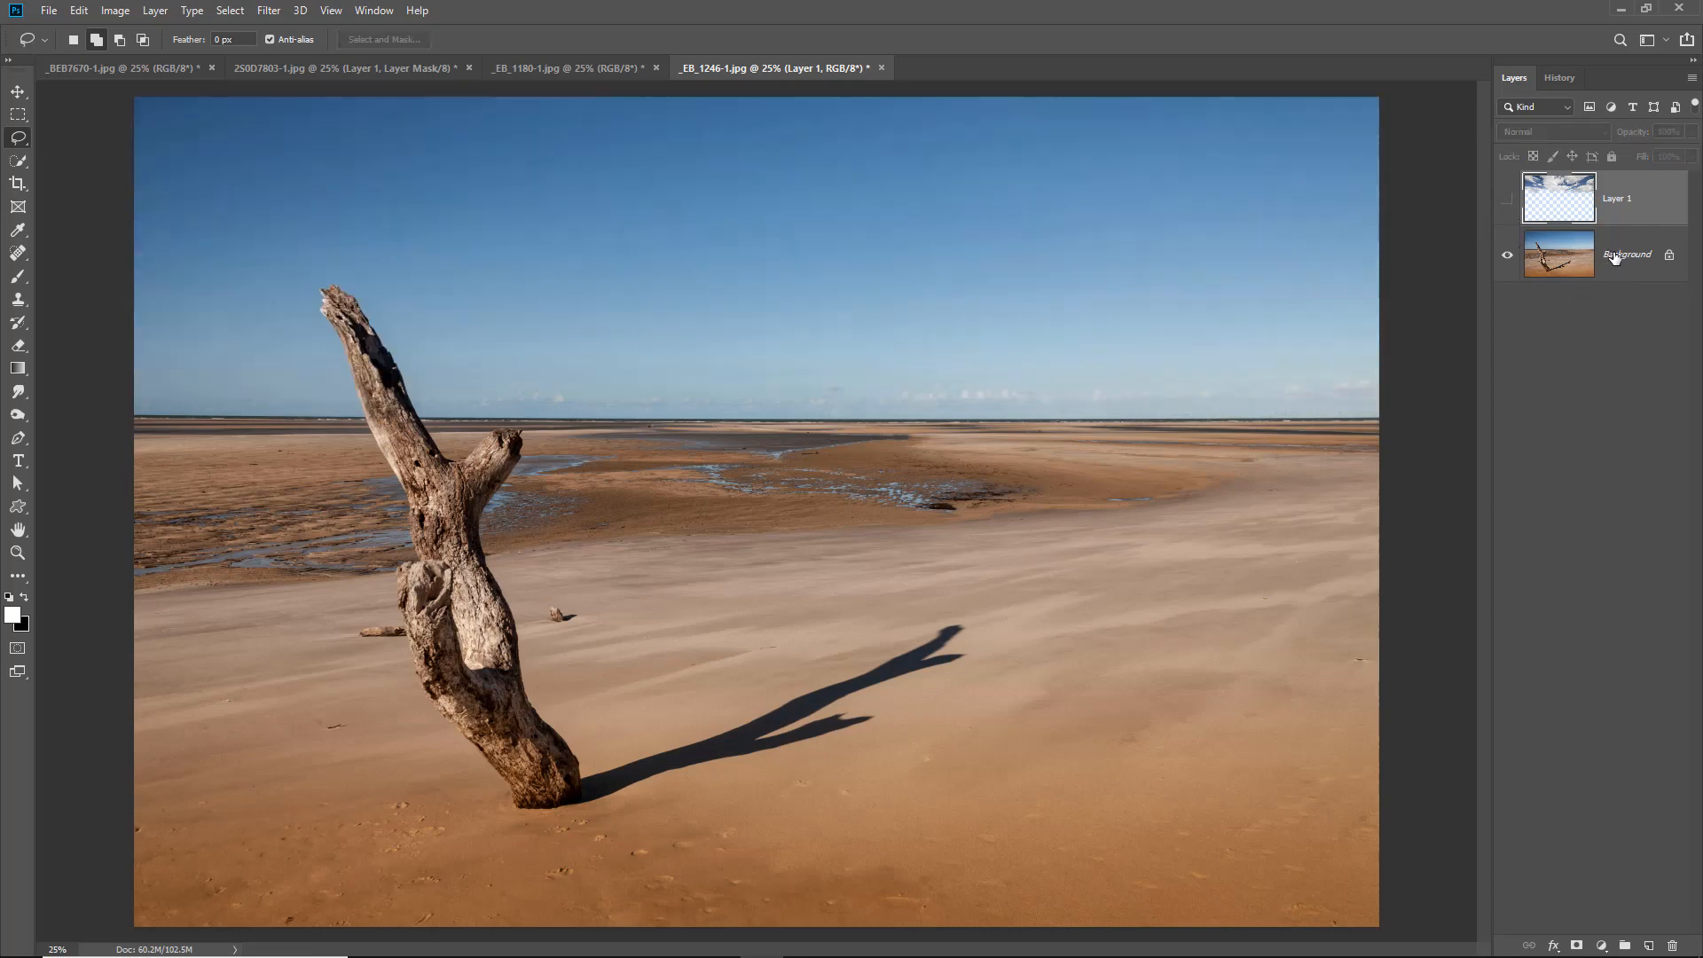
left_click(1607, 258)
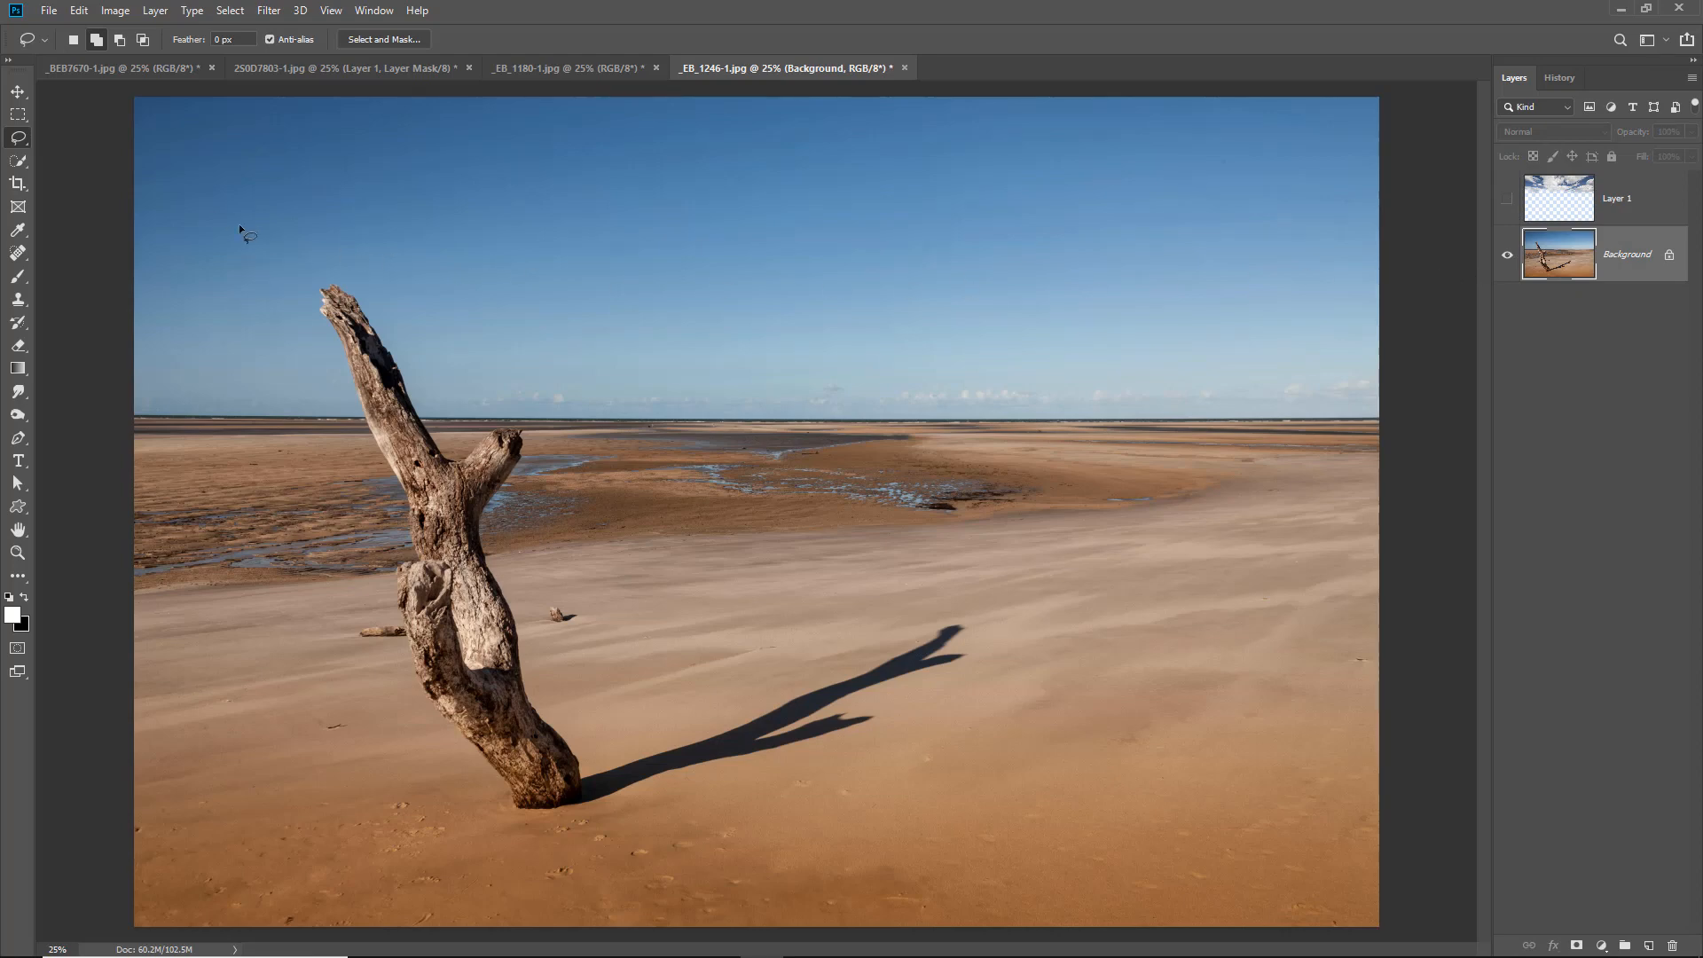
right_click(25, 164)
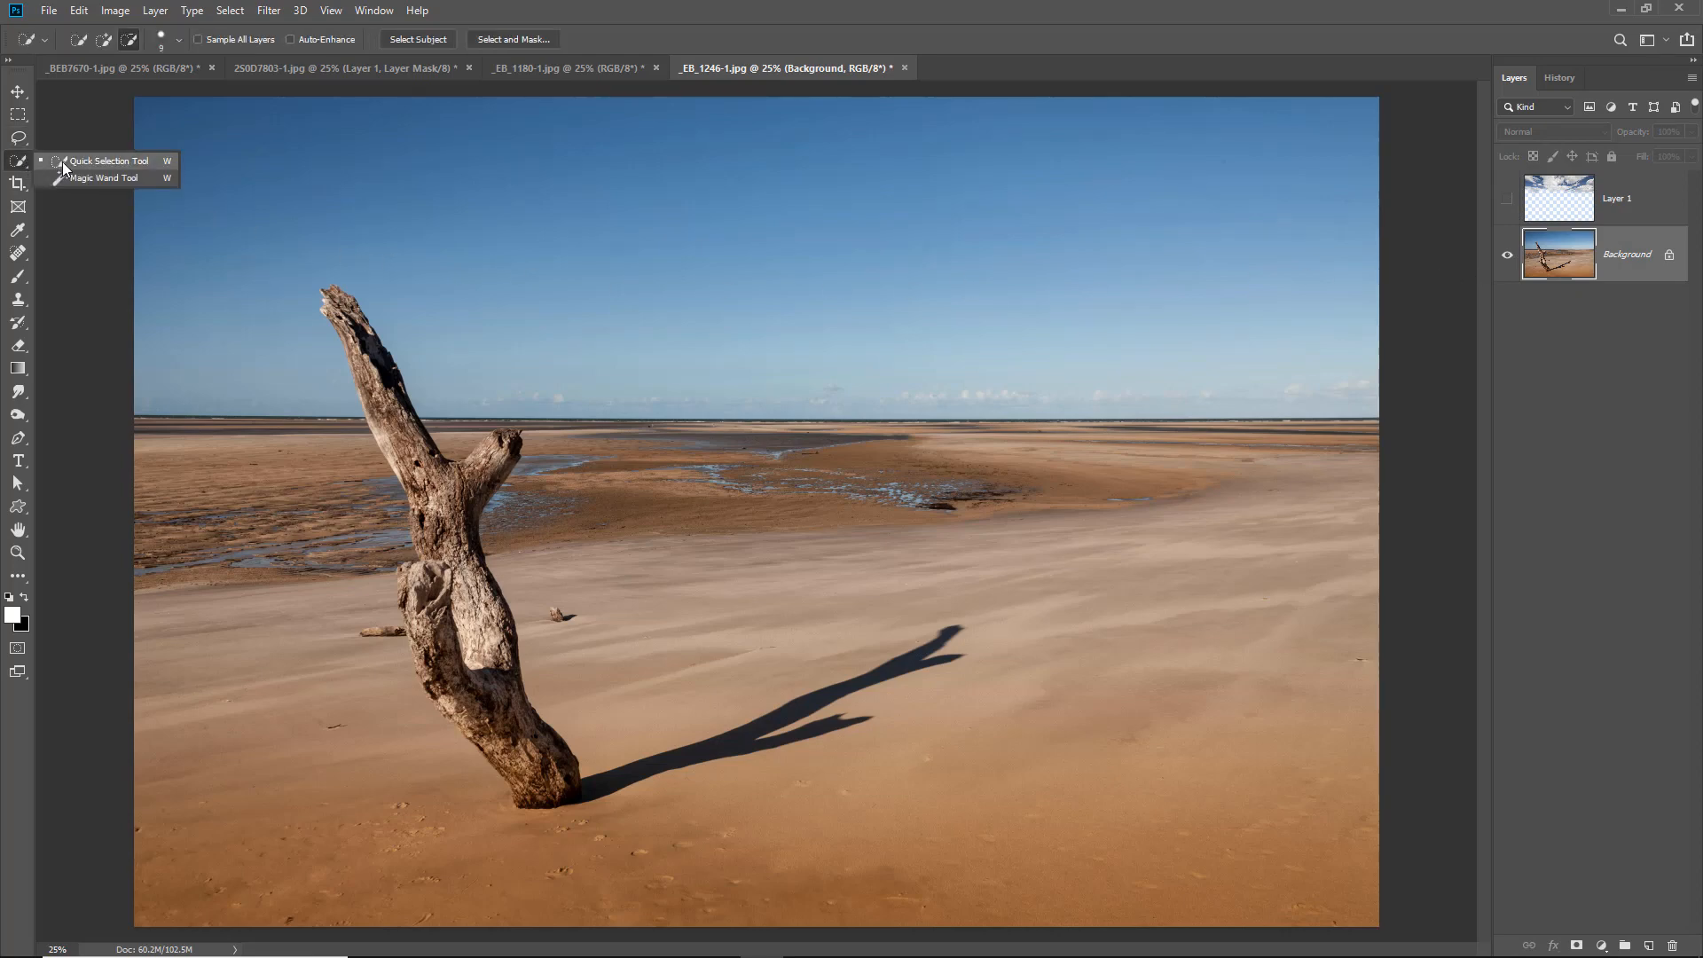
left_click(67, 176)
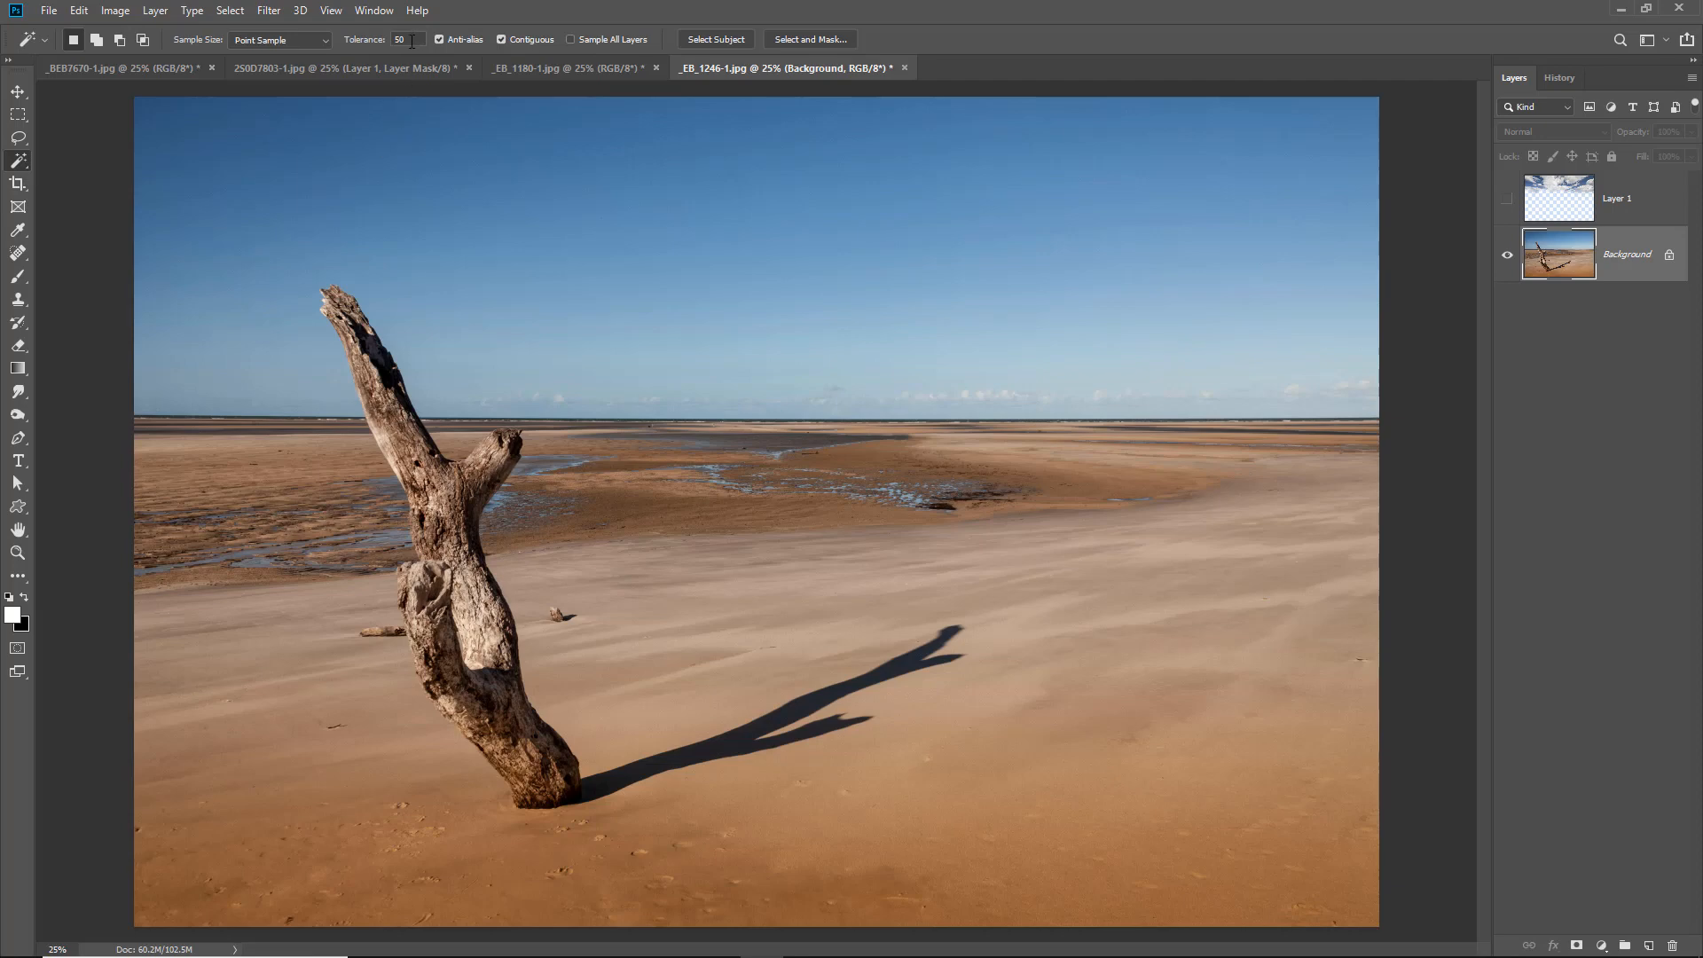
left_click(289, 319)
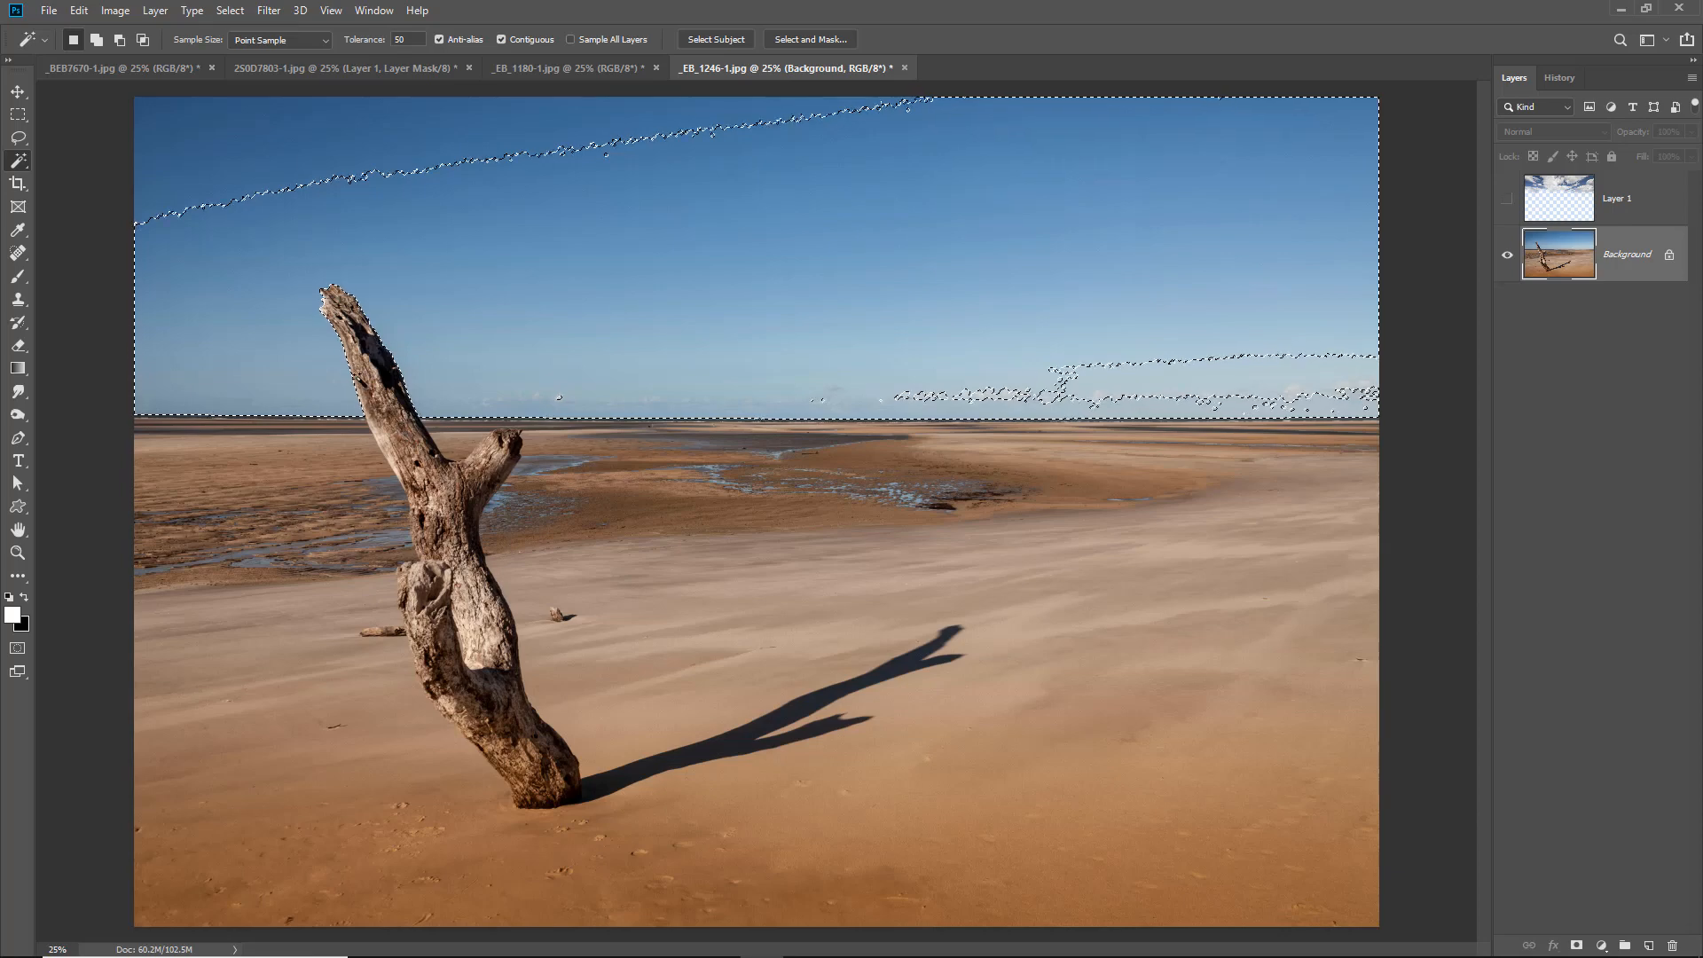
Step: Check the sky selection's edge along the driftwood up close and set its feather to 1 px in Select and Mask
left_click_drag(424, 368, 424, 369)
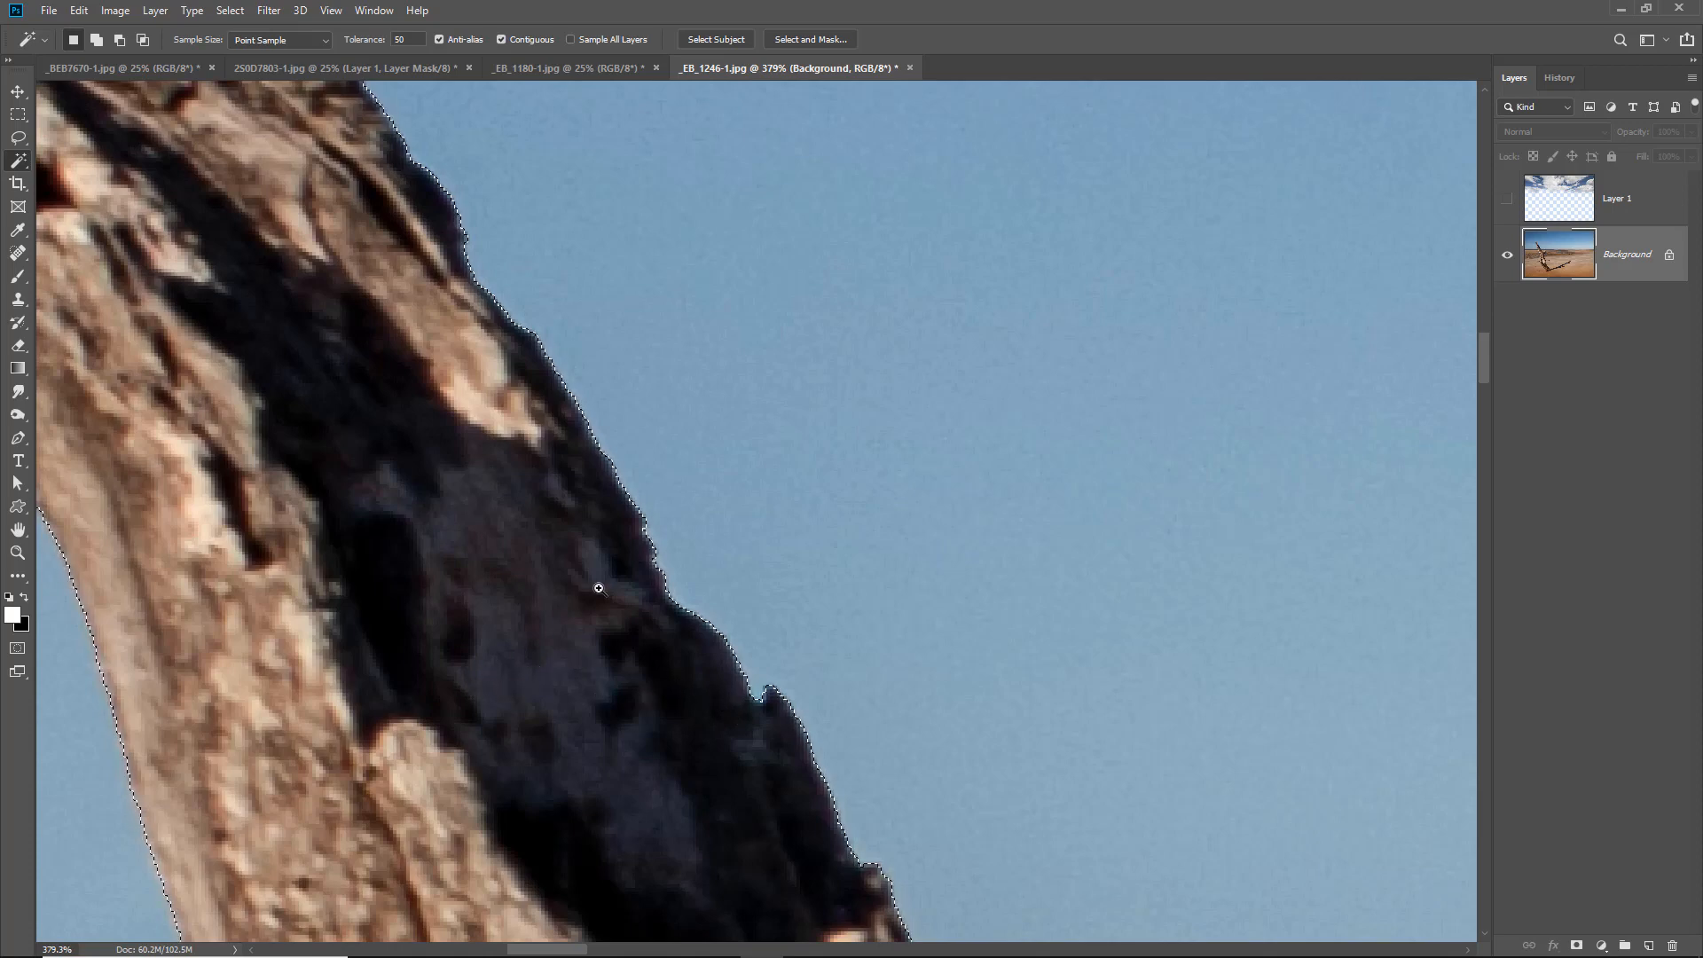
key("ctrl+0")
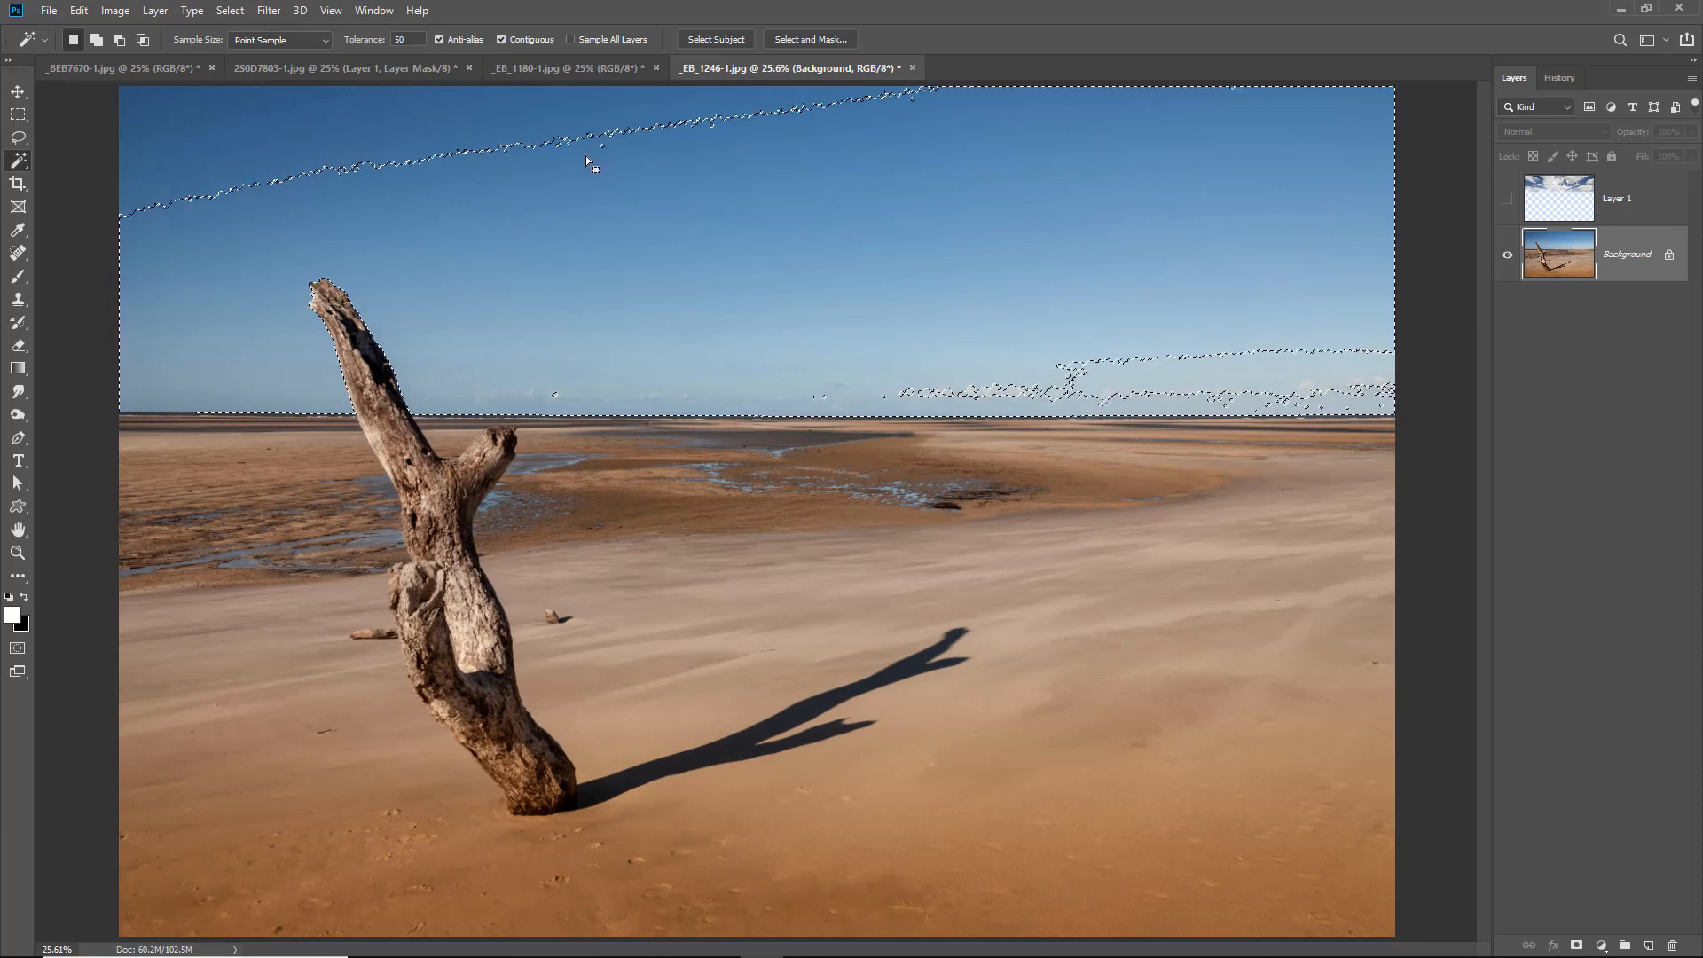
left_click(802, 40)
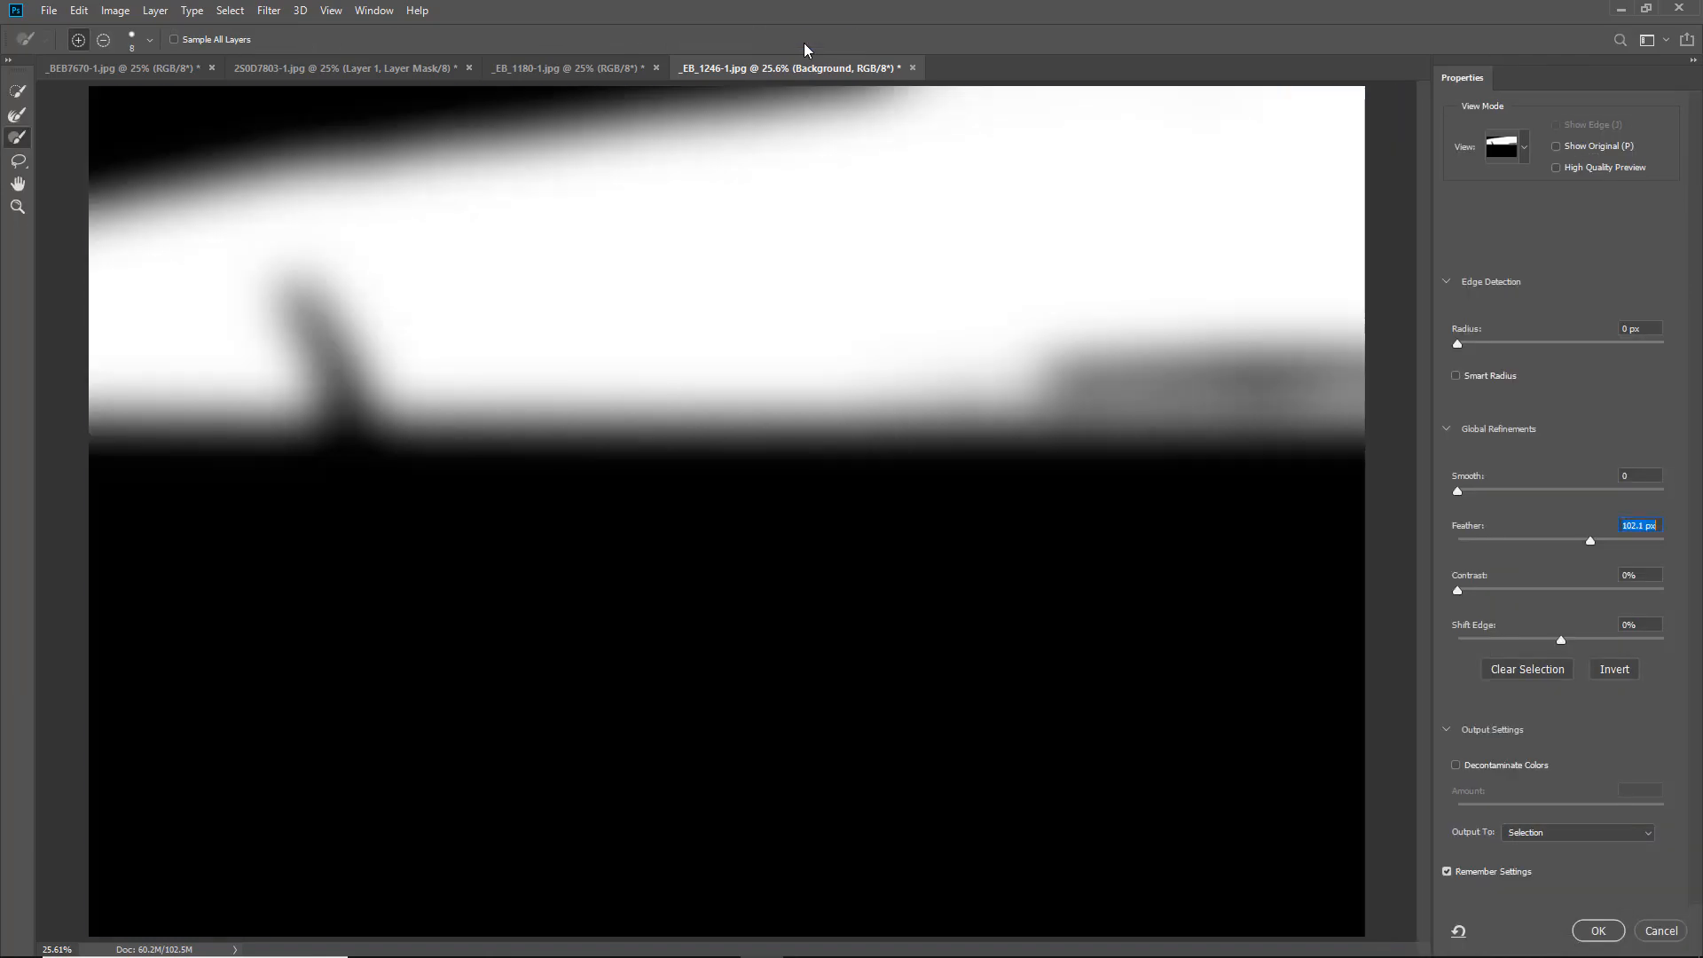
type("1")
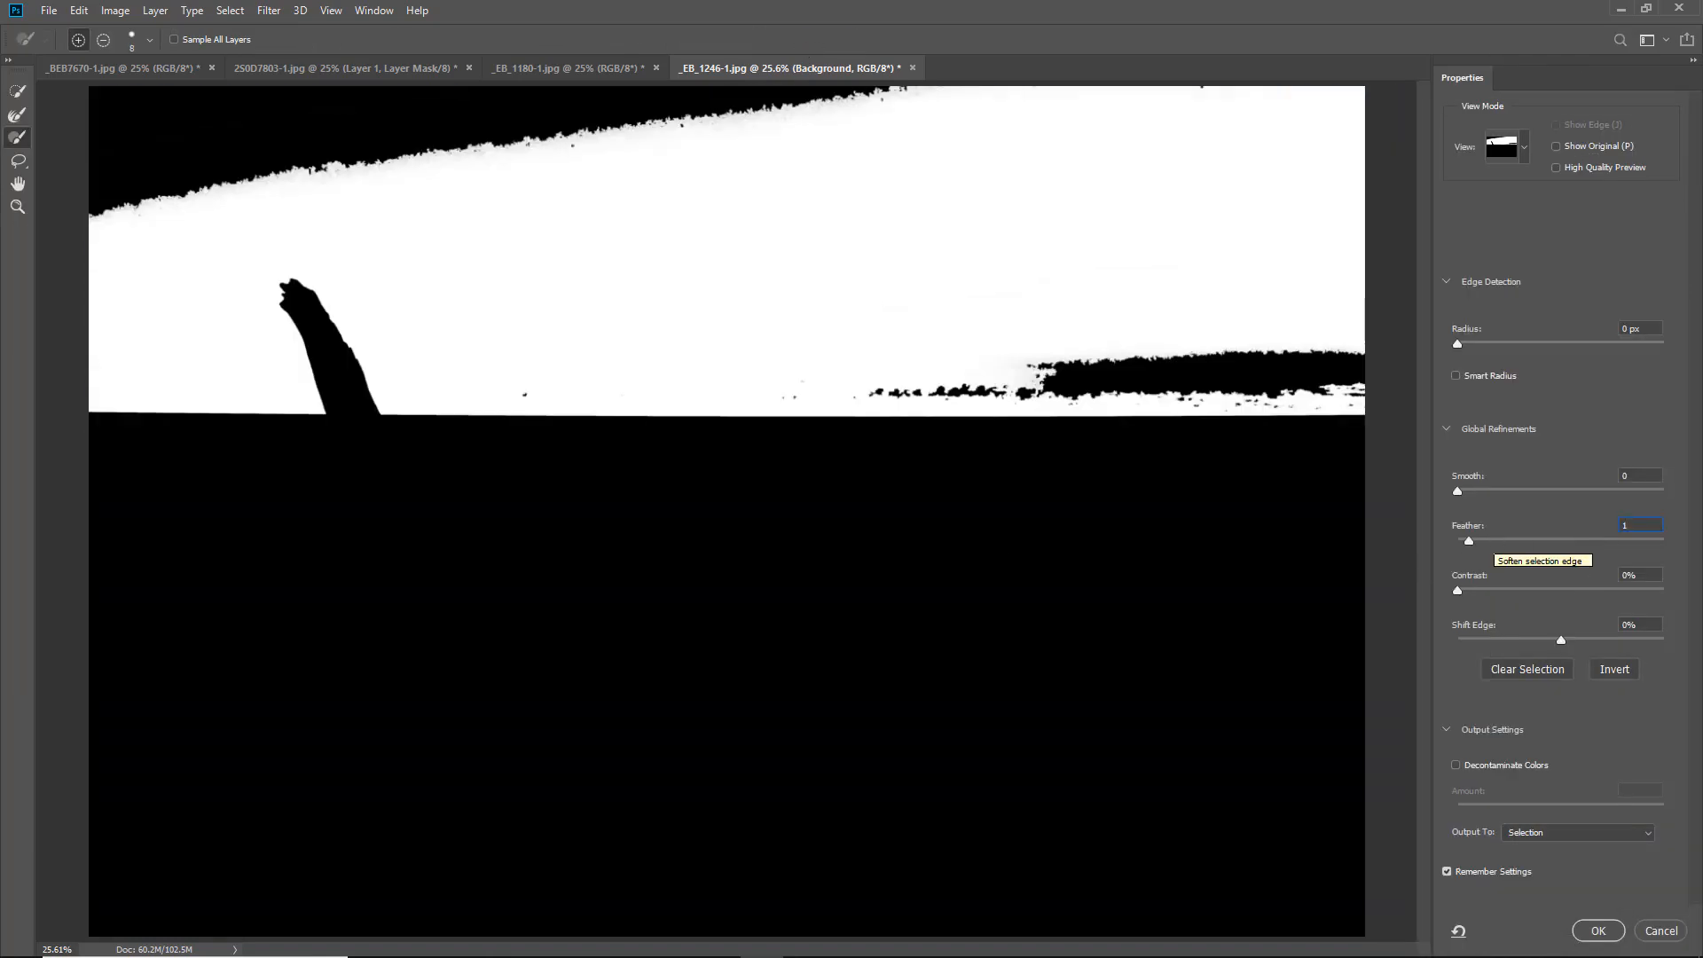
left_click(1596, 931)
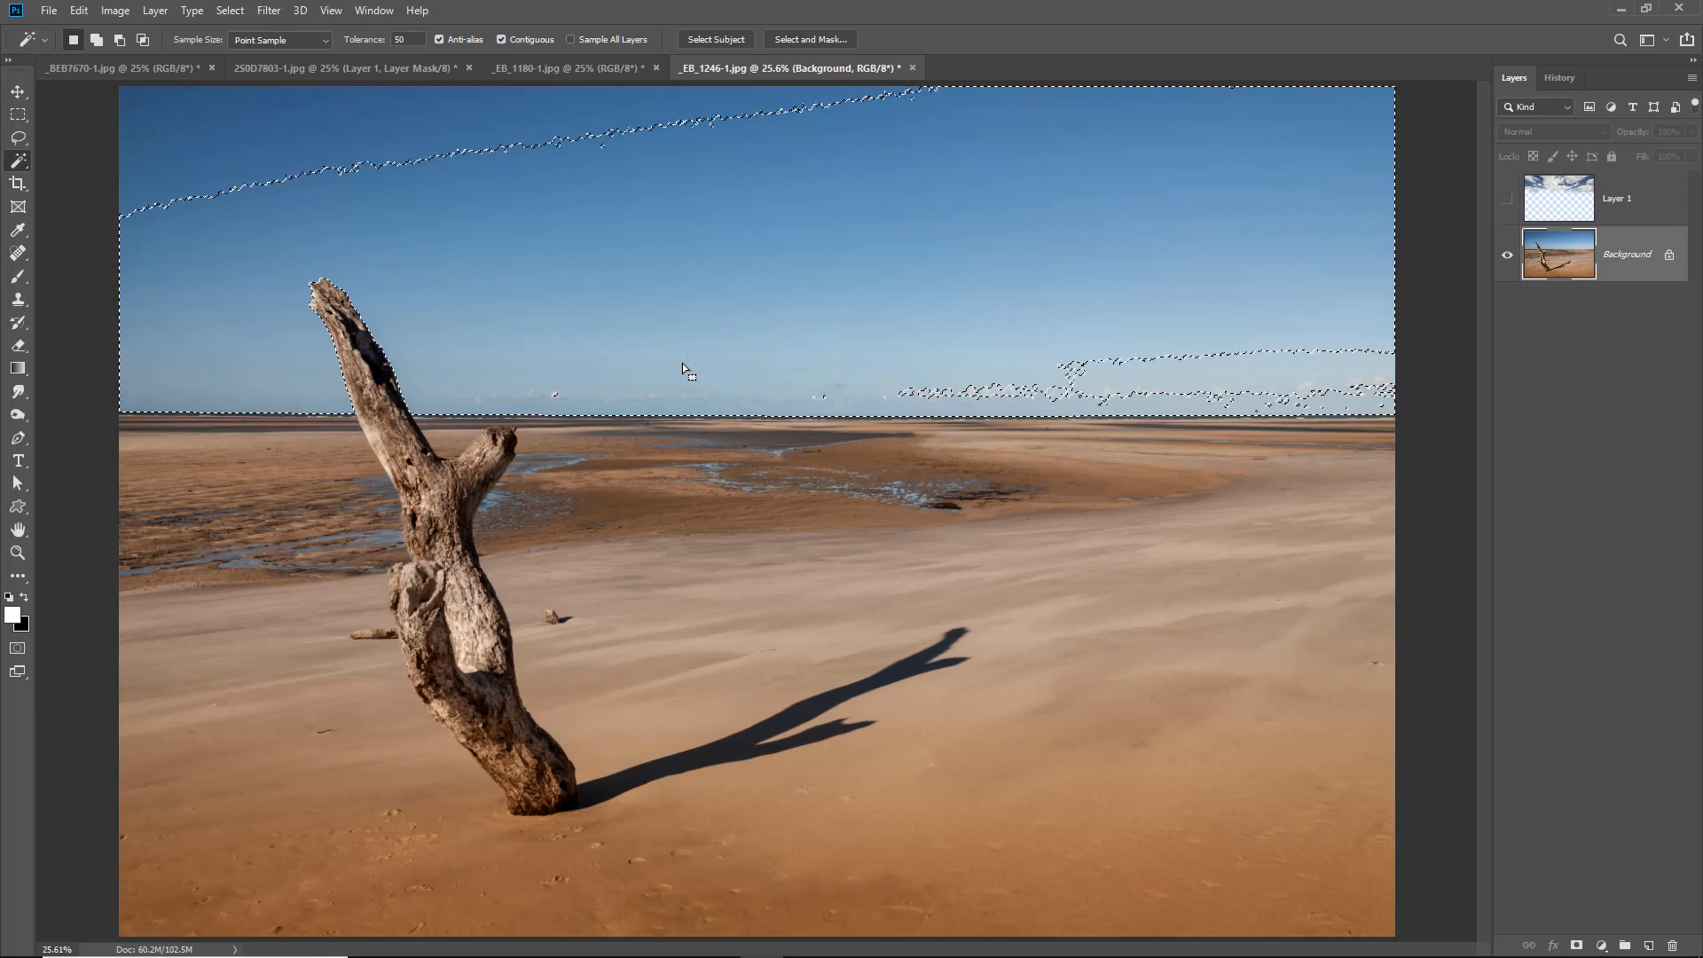
Step: Show the cloud layer, add a layer mask from the sky selection, and inspect the masked edge around the driftwood
left_click(1506, 200)
left_click(1625, 198)
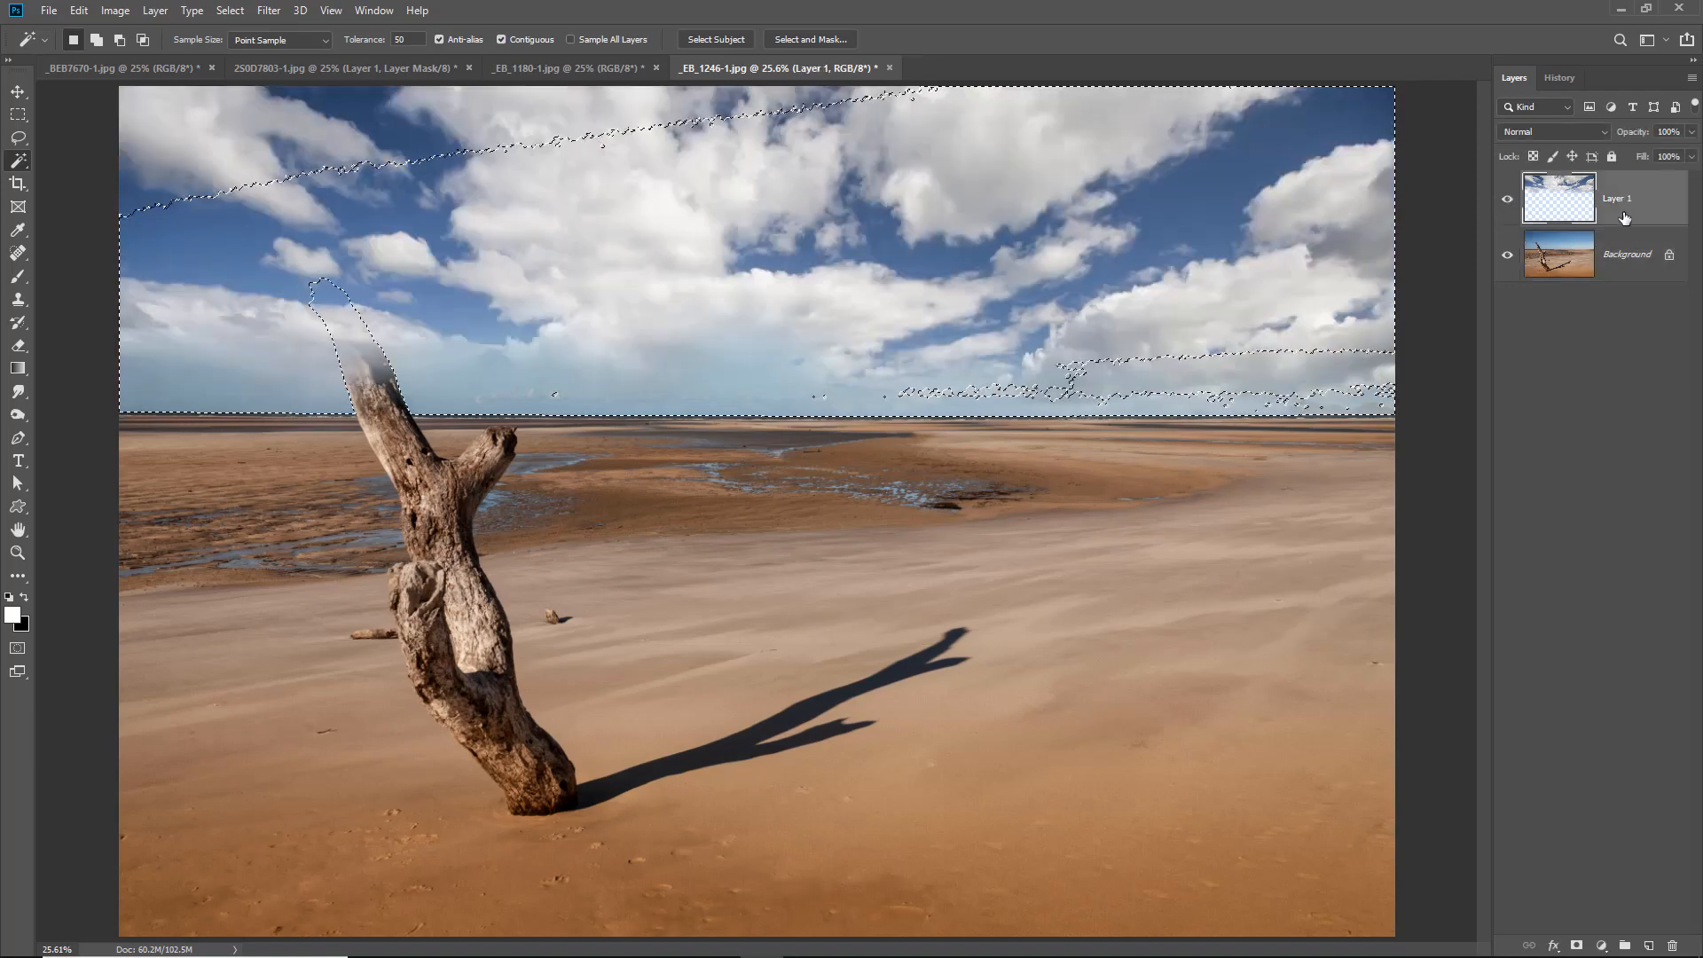
left_click(1575, 945)
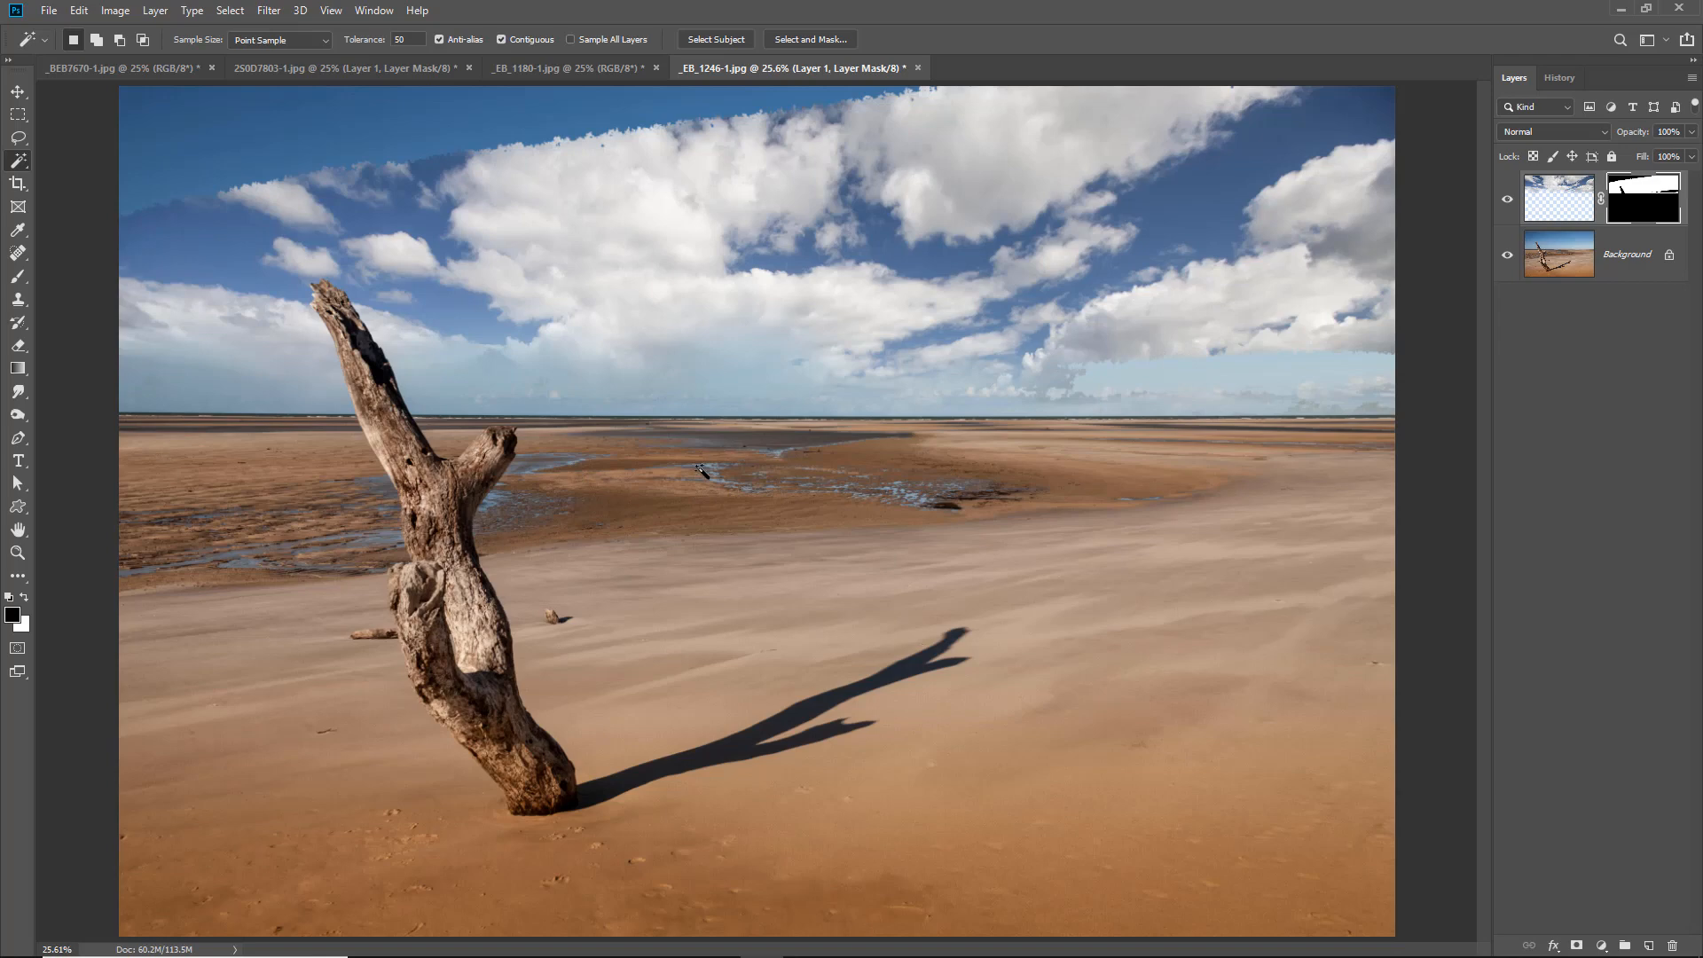
left_click_drag(258, 249, 469, 445)
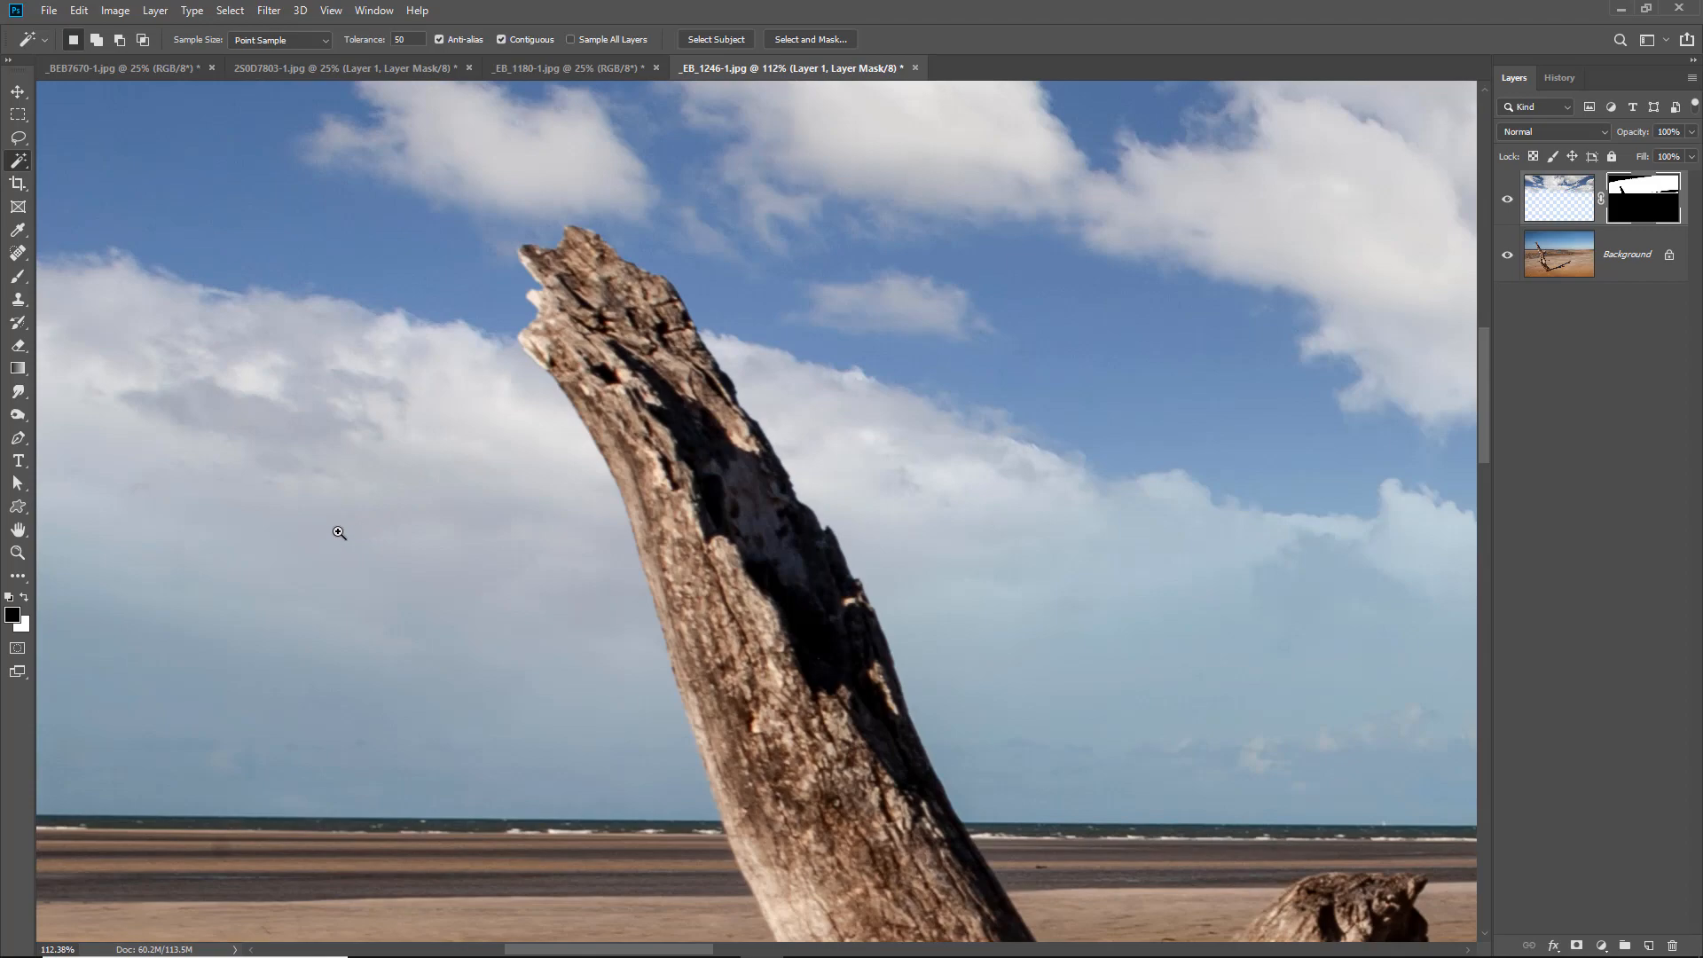
key("ctrl+0")
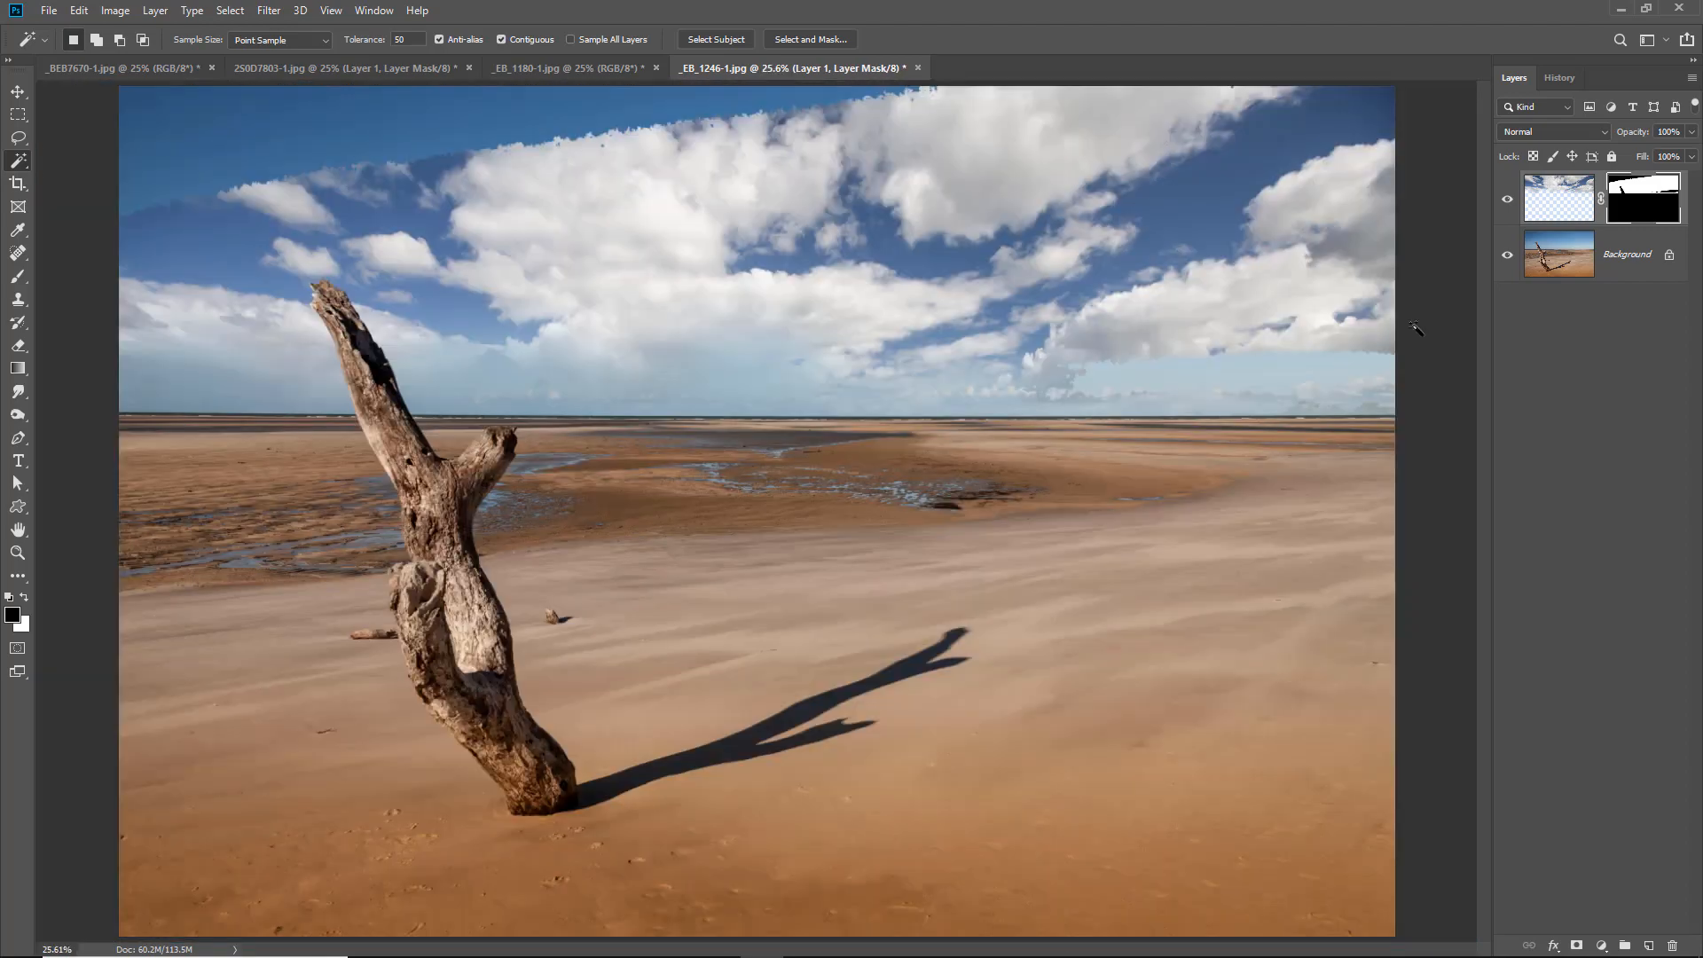
Step: Display the cloud layer's mask and paint the black area along the upper sky white with a 500 px brush at 100% flow
left_click(1645, 202, "alt")
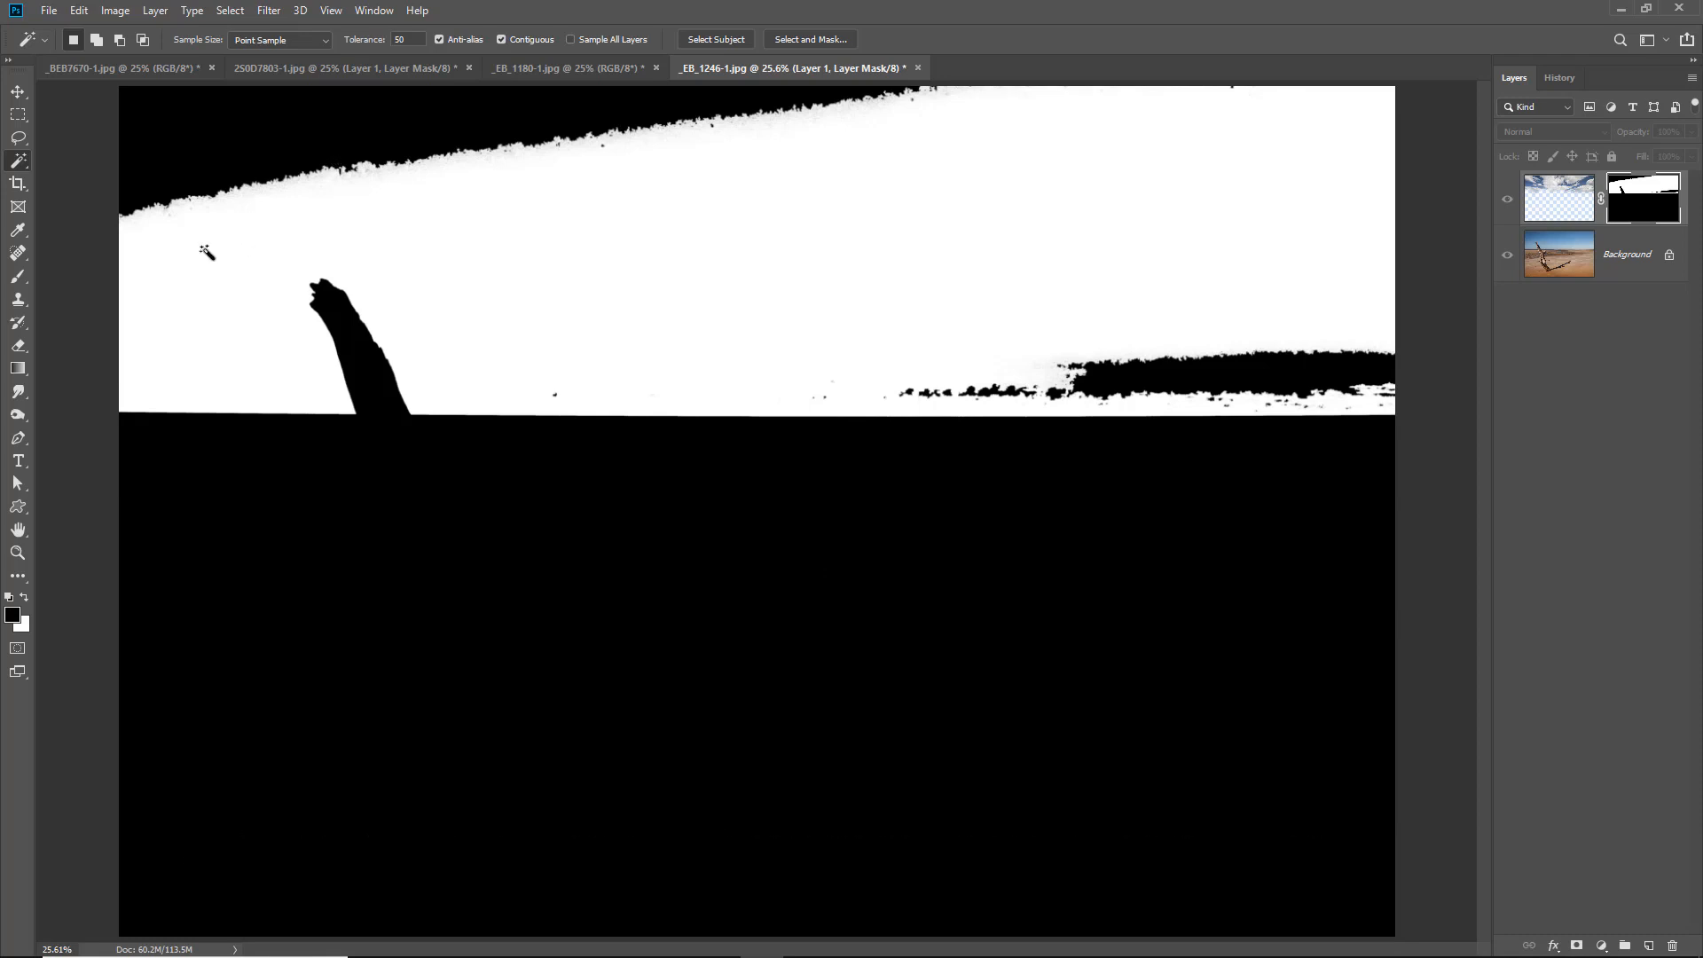
left_click(24, 597)
left_click(17, 275)
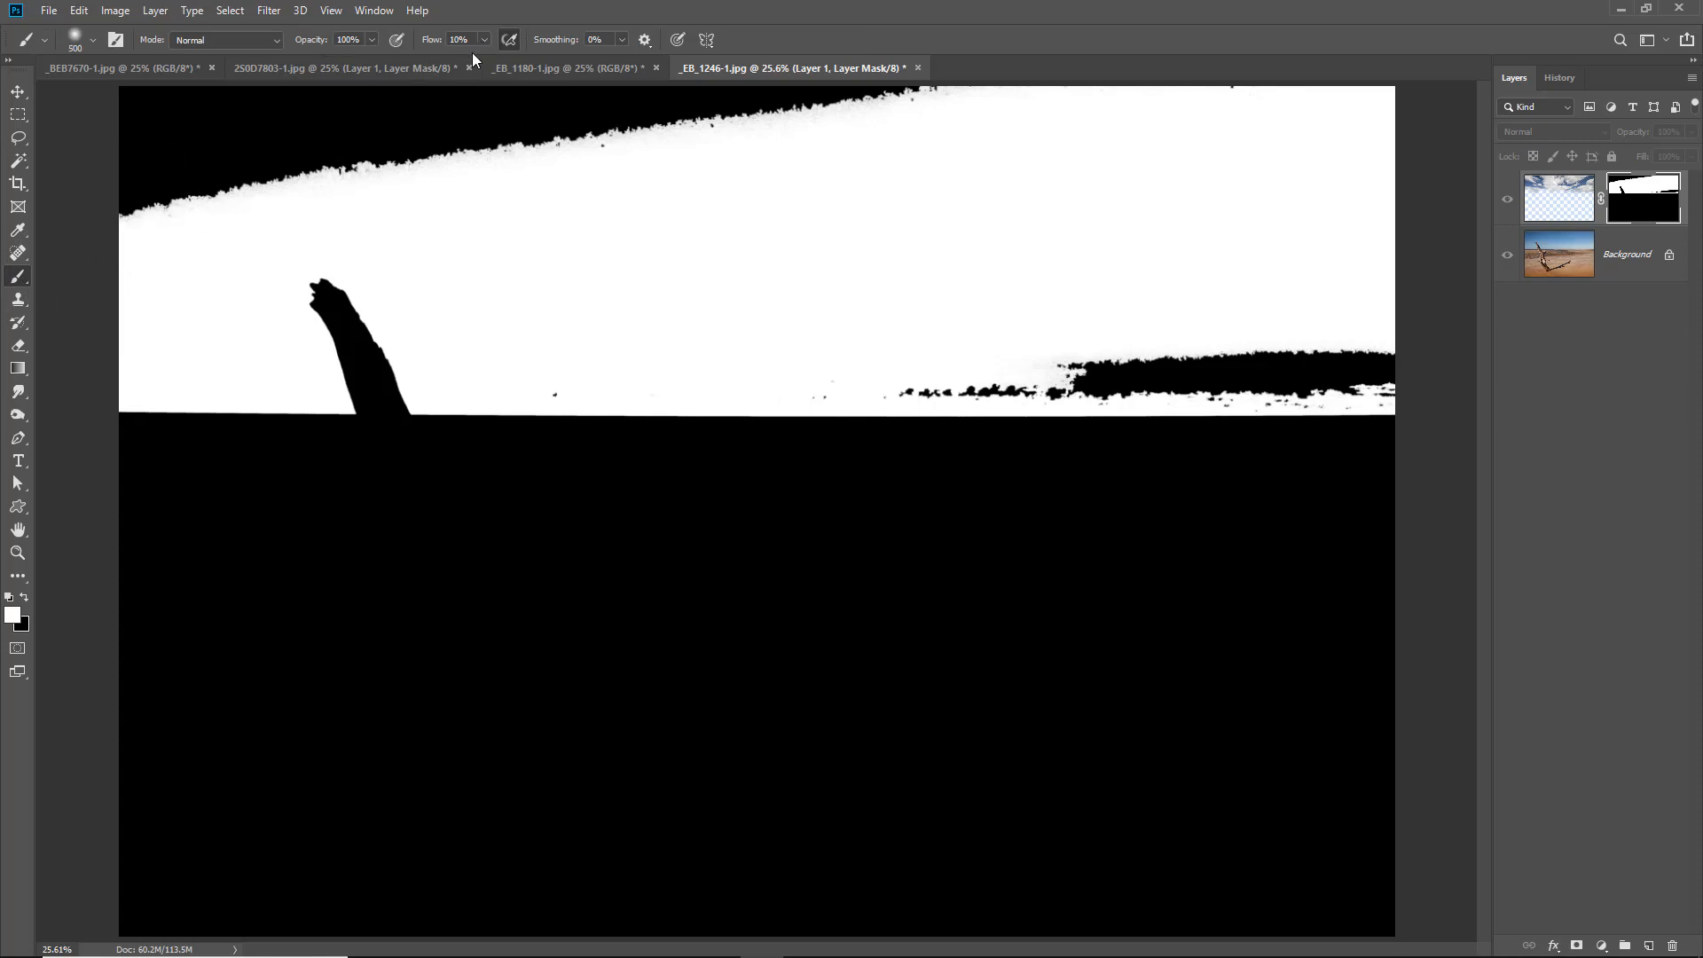
key("0")
mouse_move(71, 211)
left_mouse_down()
mouse_move(646, 122)
mouse_move(939, 98)
mouse_move(618, 67)
mouse_move(43, 129)
mouse_move(56, 204)
mouse_move(314, 125)
left_mouse_up()
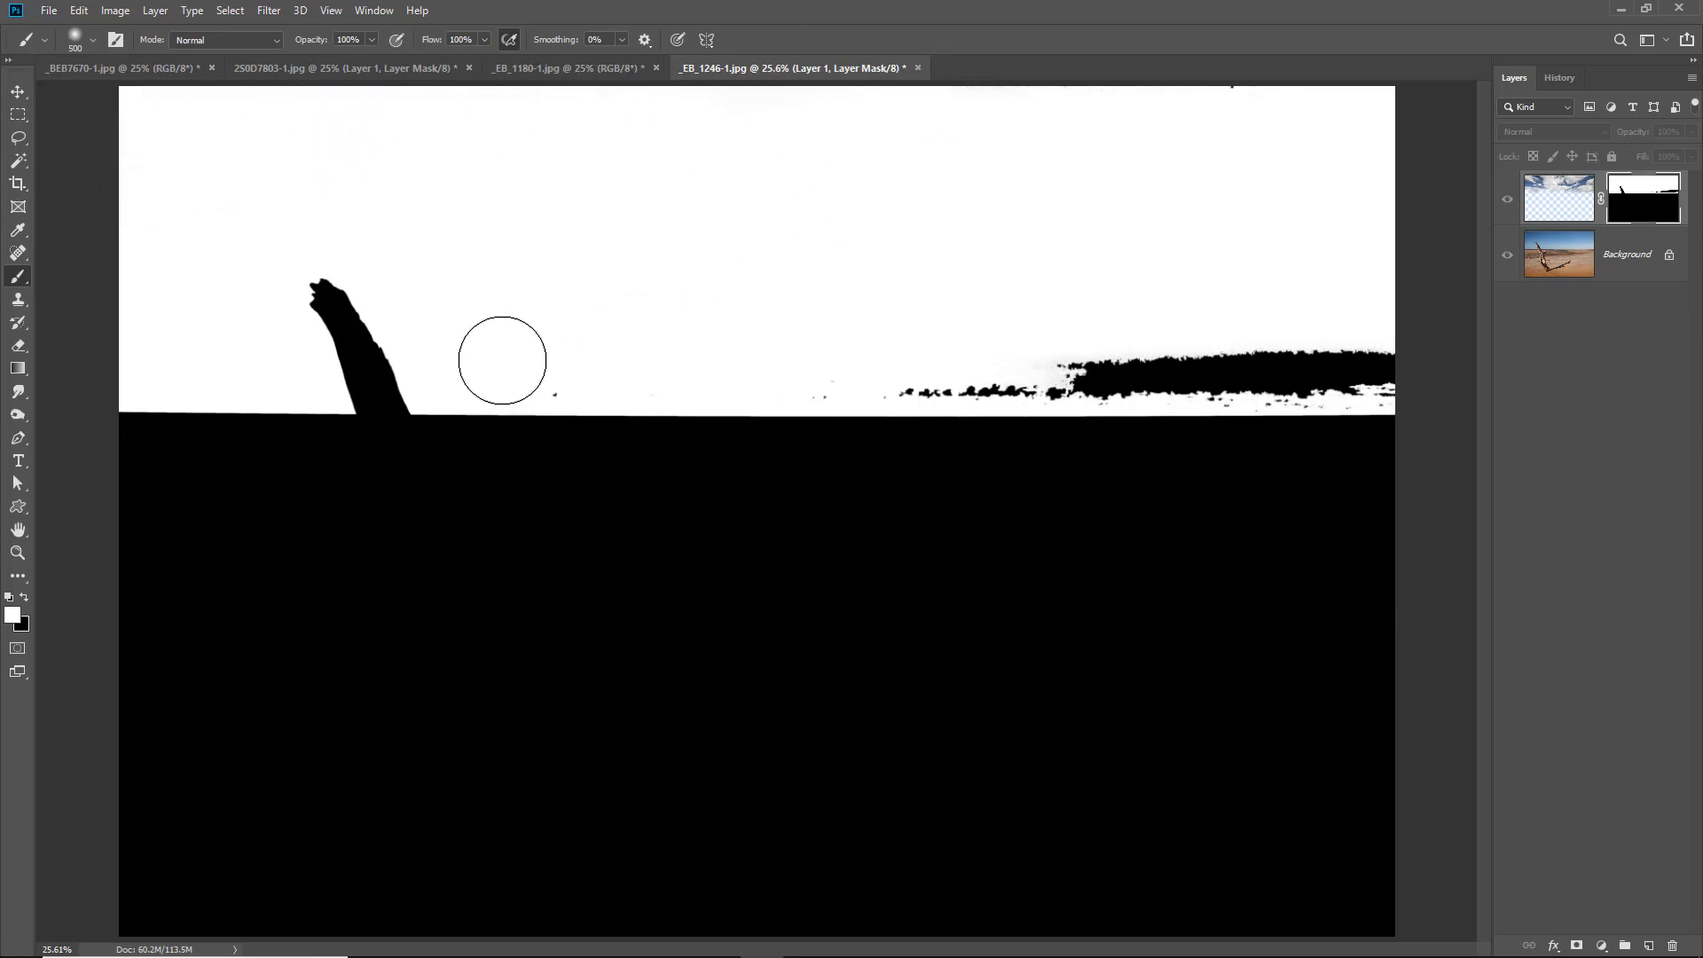
Step: Paint the remaining black patches and specks above the horizon white with a 100 px brush and return to the image view
key("bracketleft")
key("bracketleft")
key("bracketleft")
key("bracketleft")
key("bracketleft")
key("bracketleft")
key("bracketleft")
key("bracketleft")
mouse_move(916, 381)
left_mouse_down()
mouse_move(867, 394)
mouse_move(1391, 398)
mouse_move(1317, 393)
mouse_move(1286, 367)
mouse_move(1375, 355)
mouse_move(1057, 361)
mouse_move(1093, 349)
mouse_move(1338, 372)
mouse_move(1209, 385)
mouse_move(1096, 385)
mouse_move(1300, 378)
mouse_move(1392, 347)
left_mouse_up()
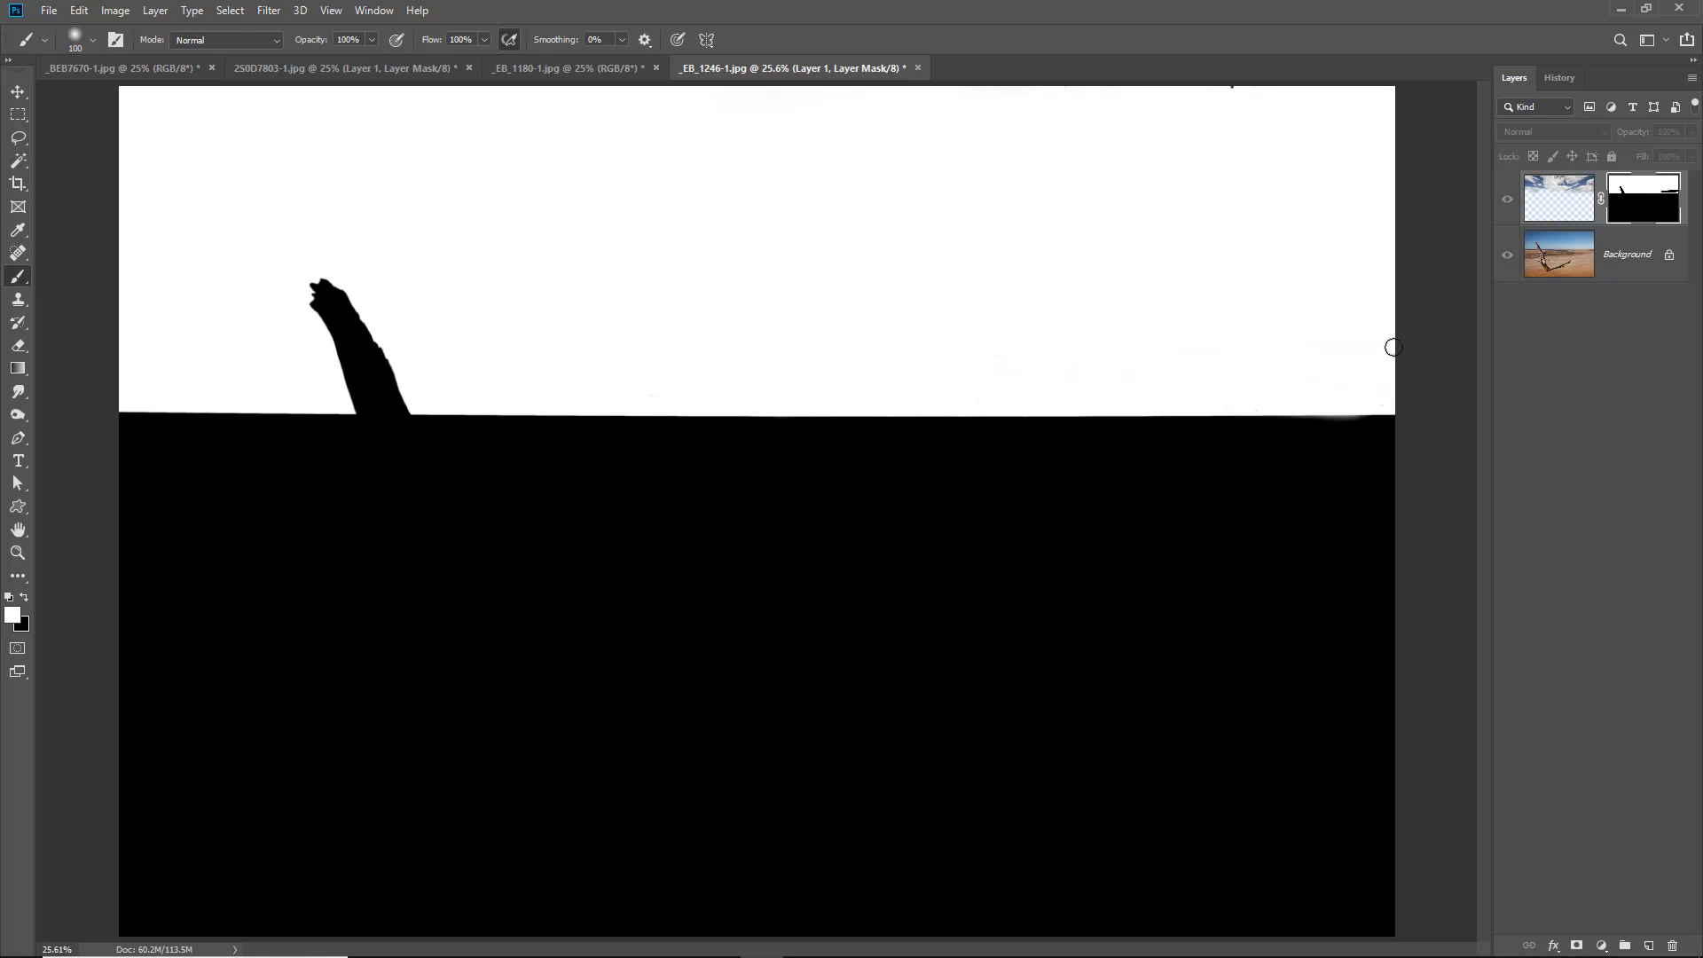
left_click(1508, 199)
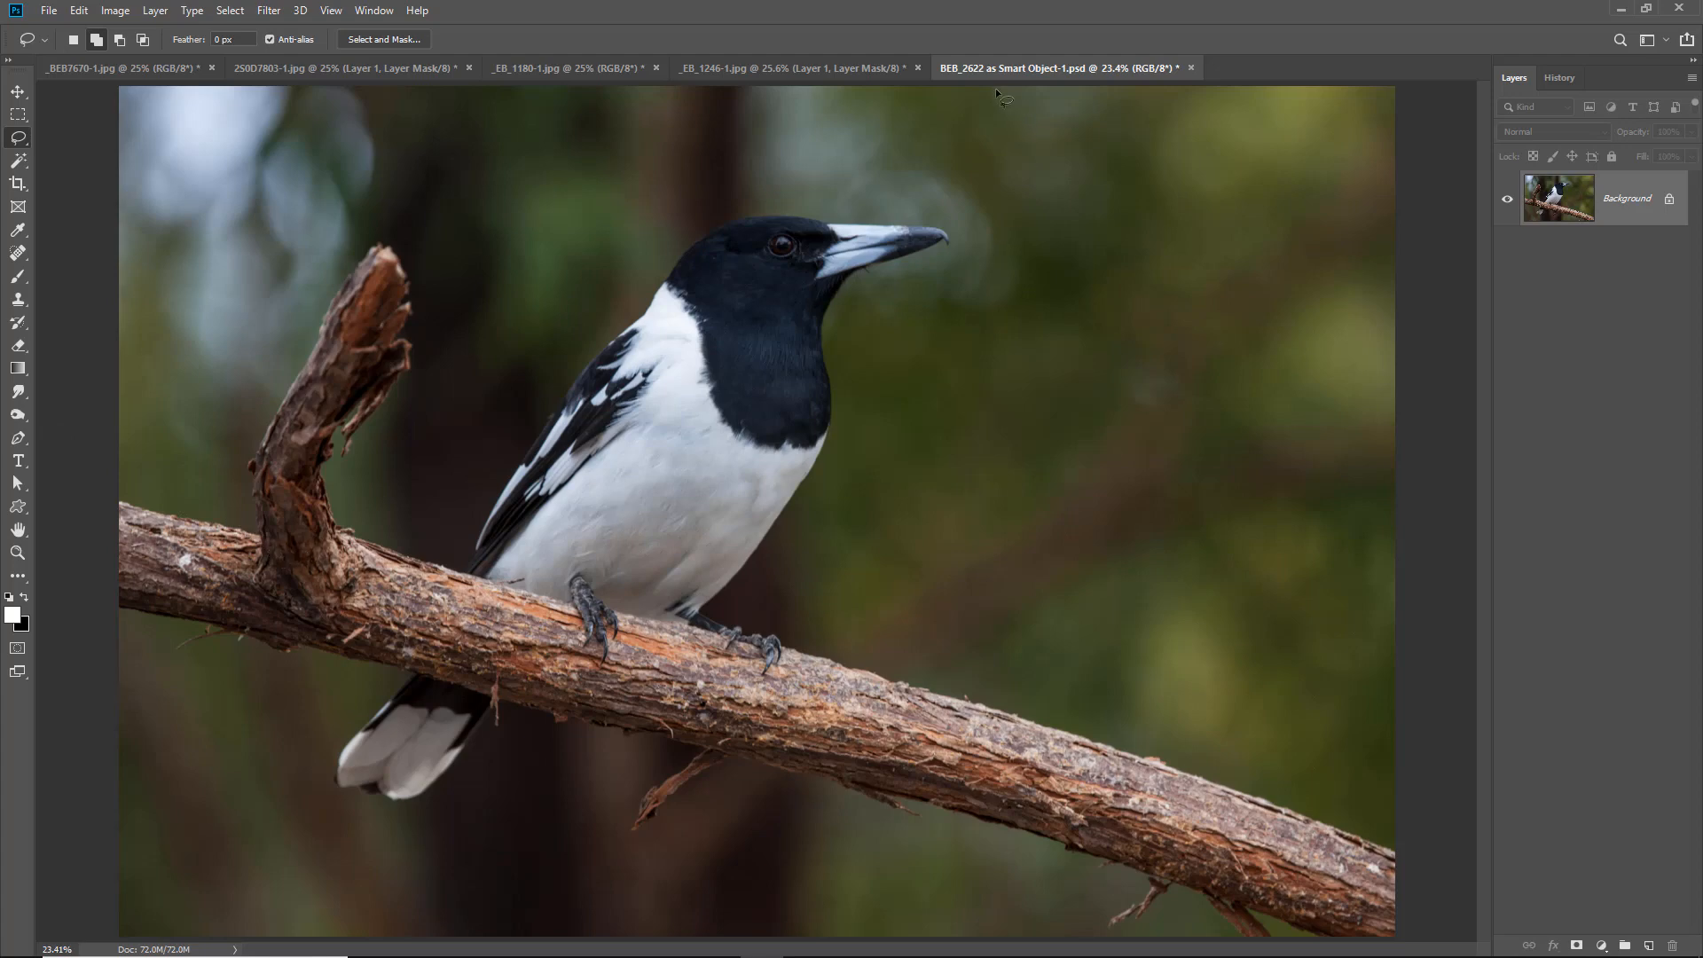
Step: In the magpie photo, lasso the blurred background from beyond the beak down to the branch and out to the image edges
mouse_move(995, 88)
left_mouse_down()
mouse_move(1054, 191)
mouse_move(1013, 324)
mouse_move(915, 498)
mouse_move(822, 729)
mouse_move(1199, 831)
left_mouse_up()
mouse_move(1373, 905)
left_mouse_down()
mouse_move(1445, 691)
mouse_move(1433, 378)
mouse_move(1448, 109)
mouse_move(1403, 81)
left_mouse_up()
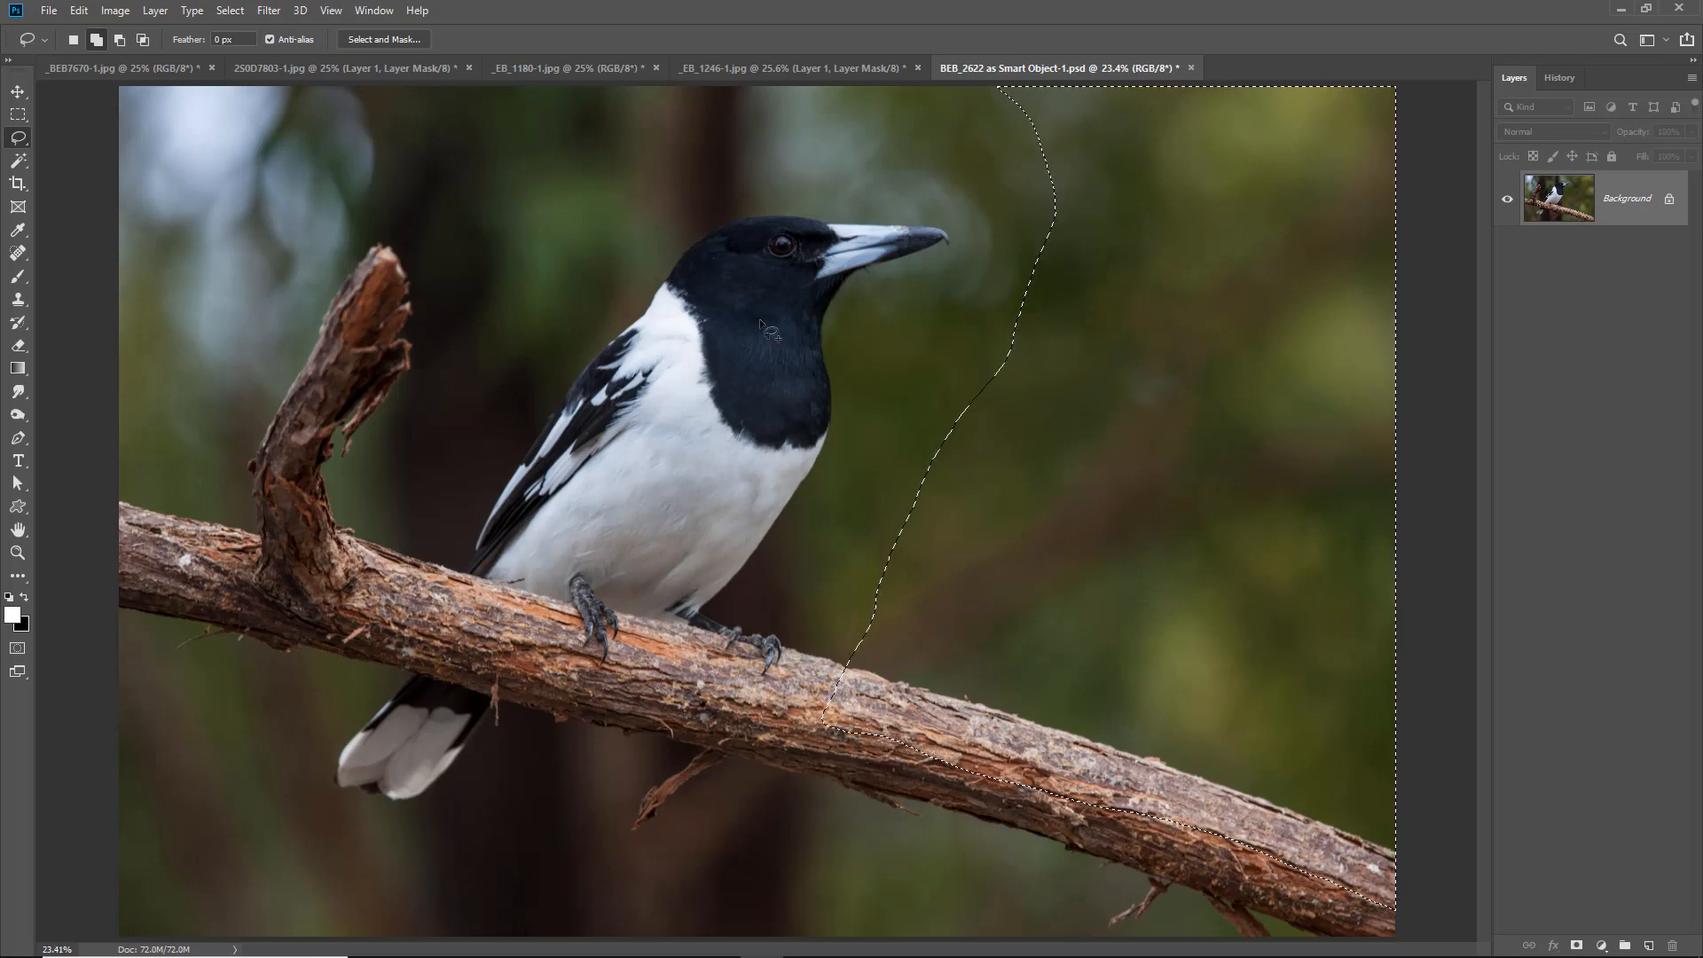
Step: Feather the background selection by about 106.9 px in Select and Mask and copy it onto a new layer
left_click(382, 40)
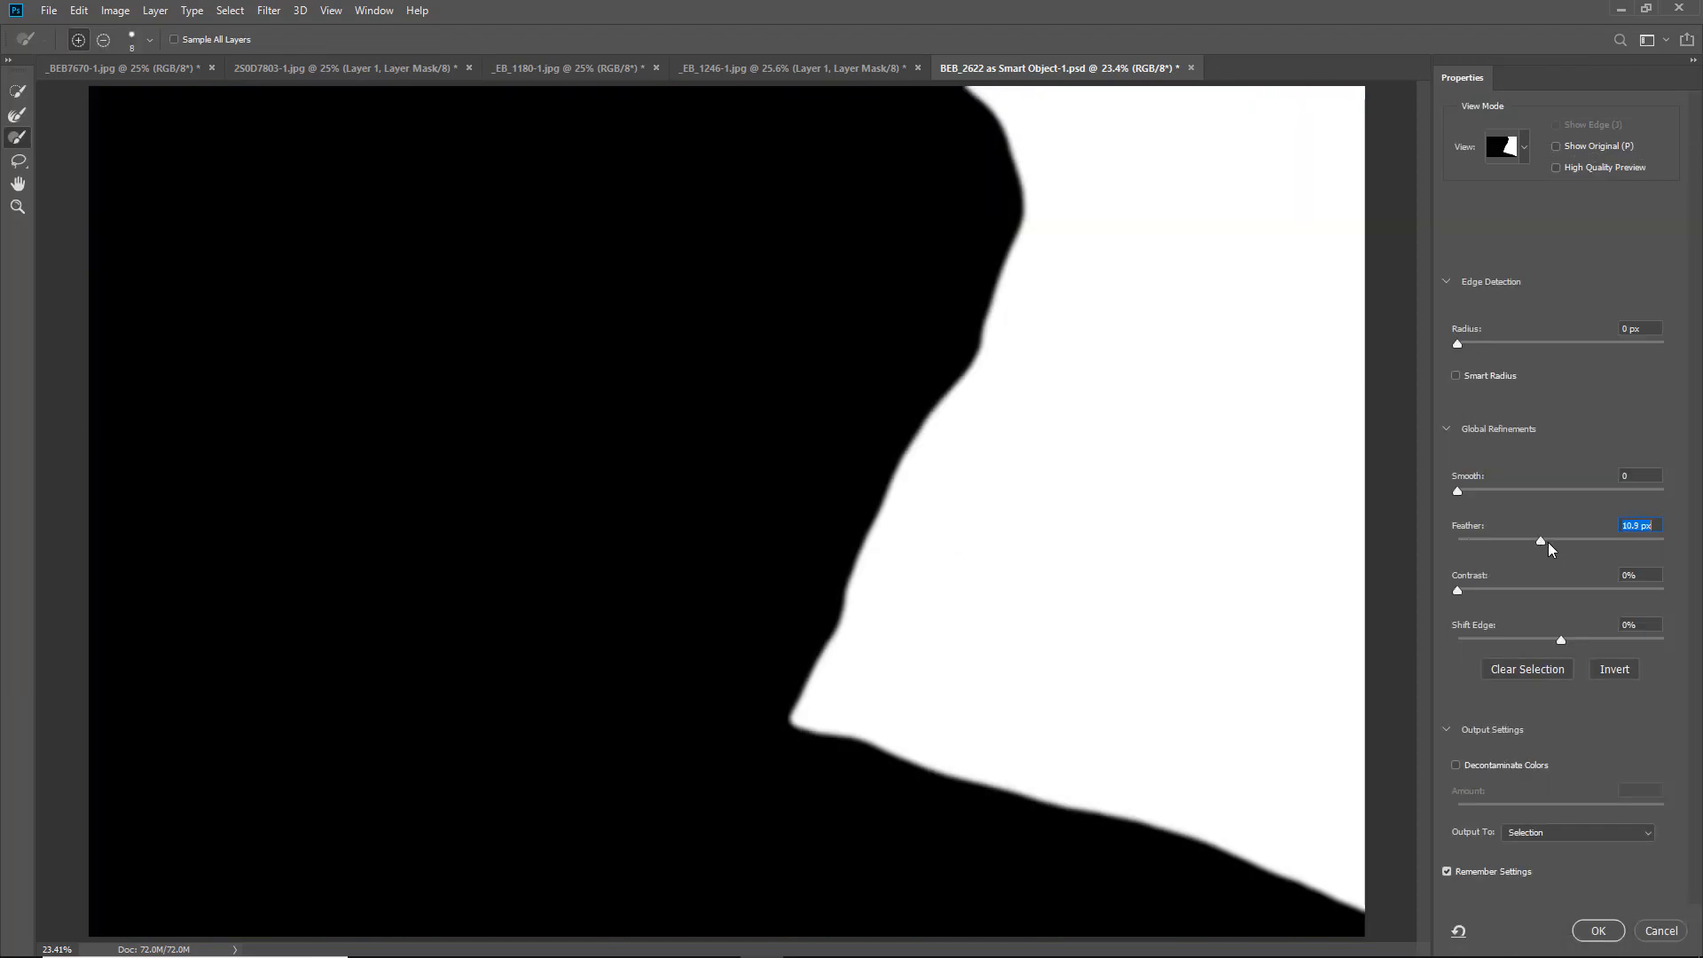
left_click_drag(1570, 541, 1599, 541)
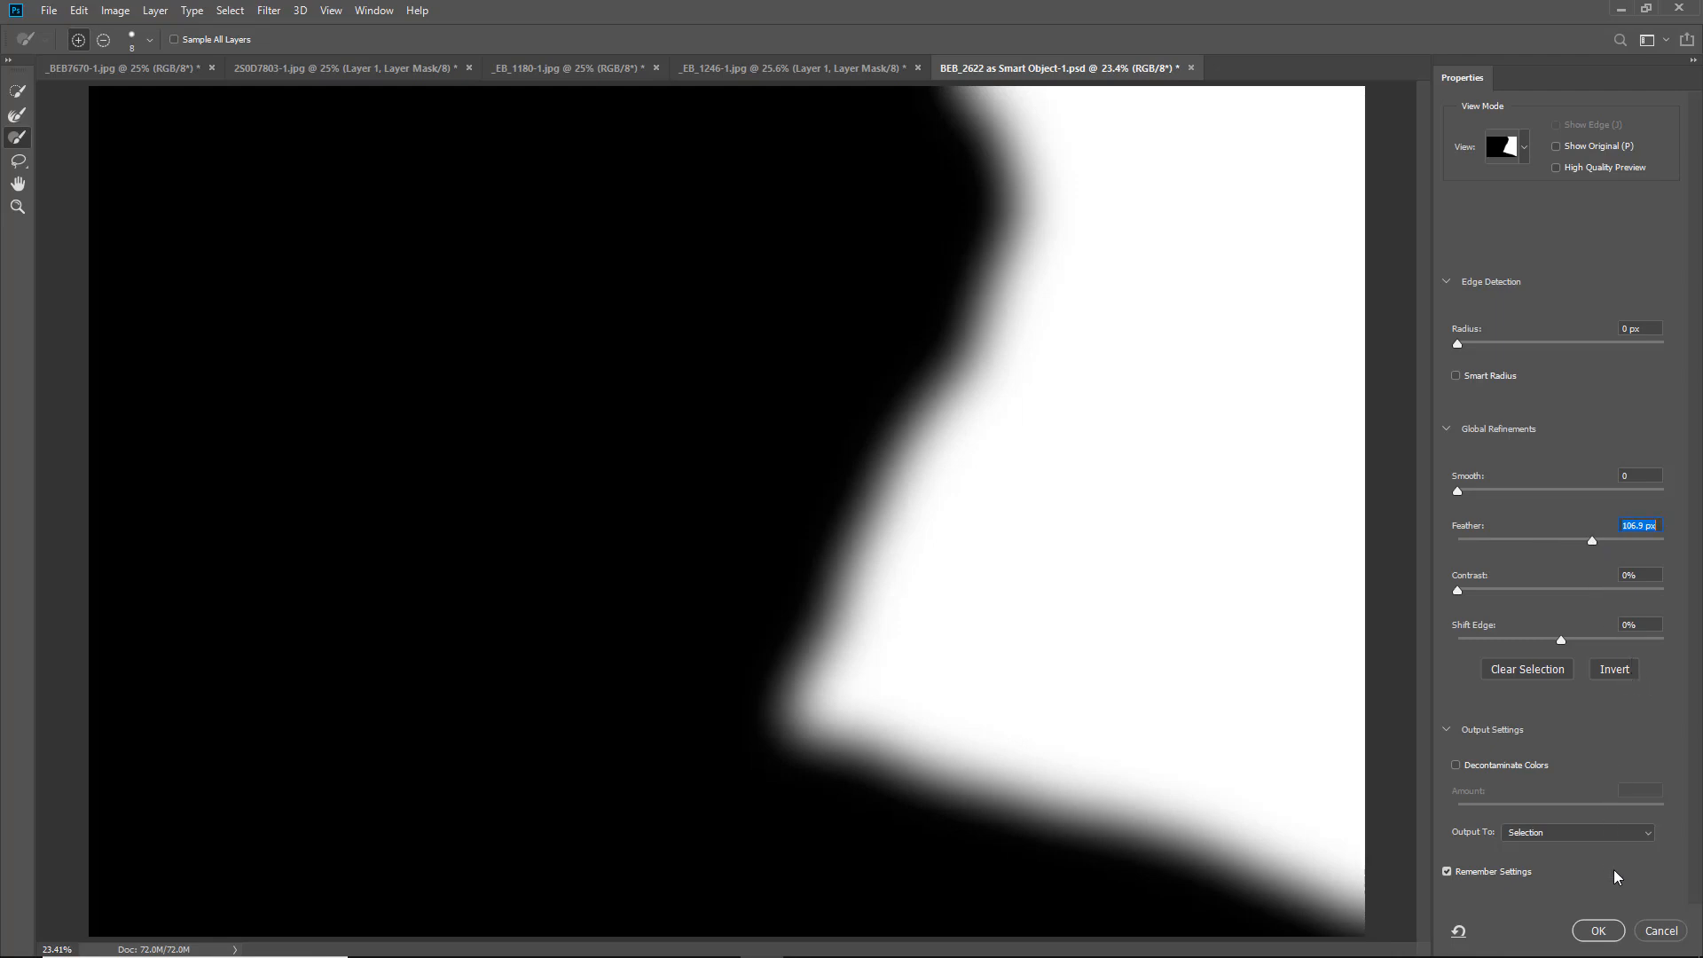
left_click(1596, 931)
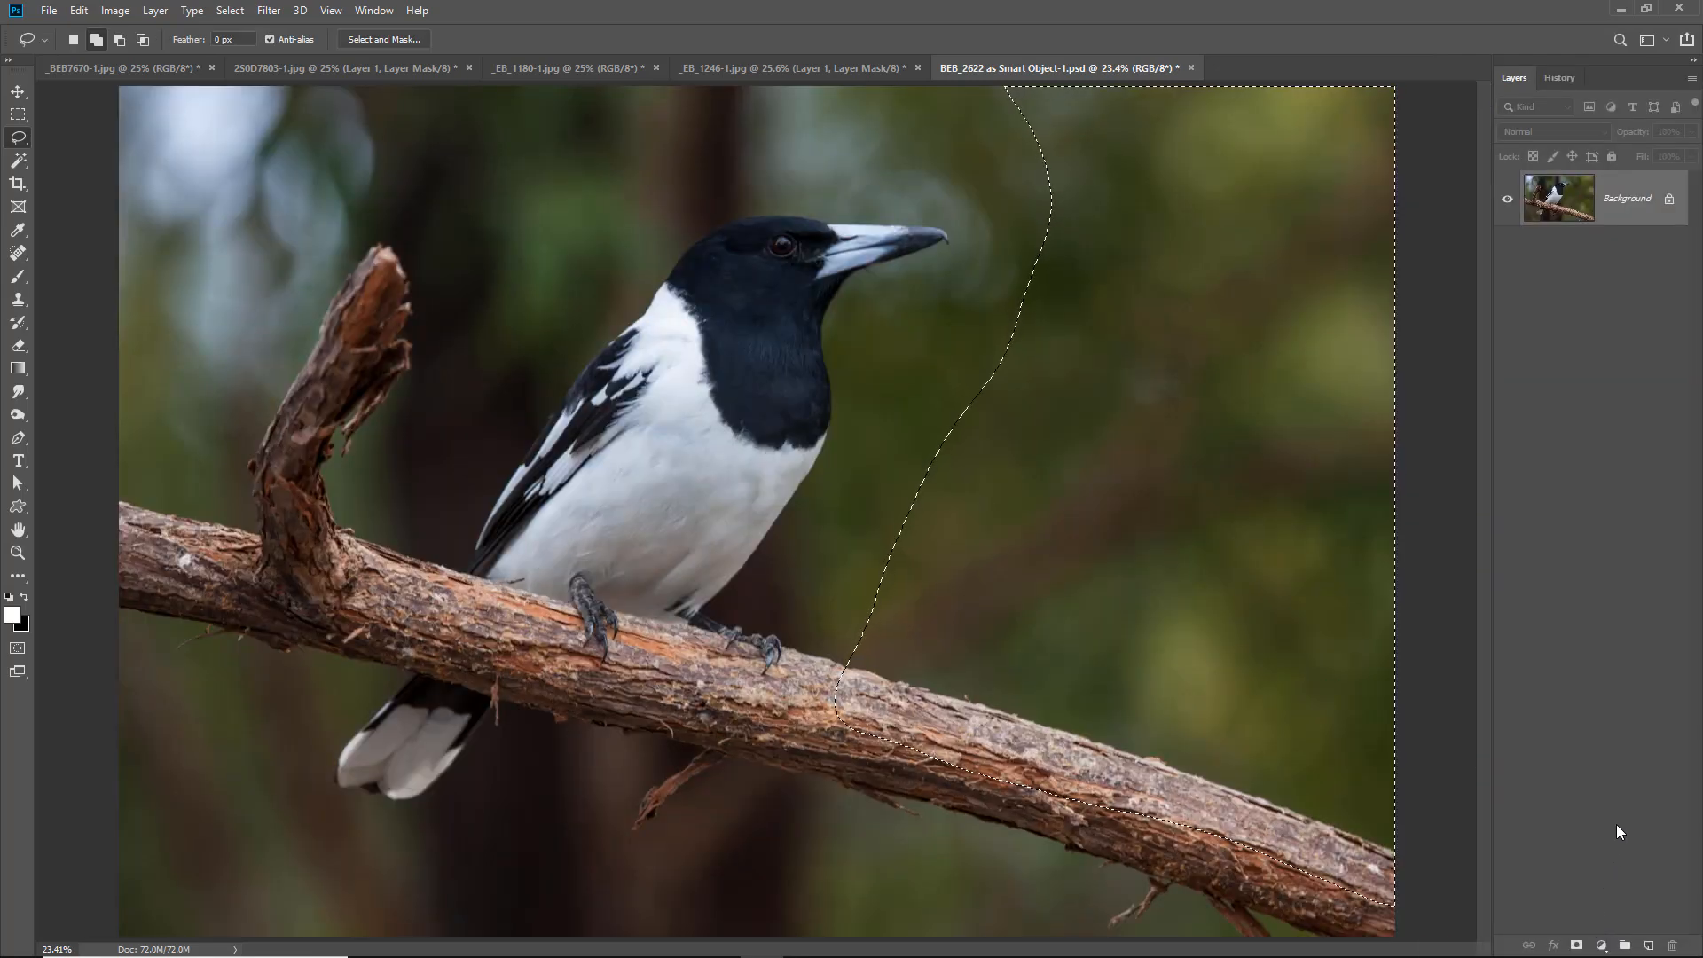
key("ctrl+j")
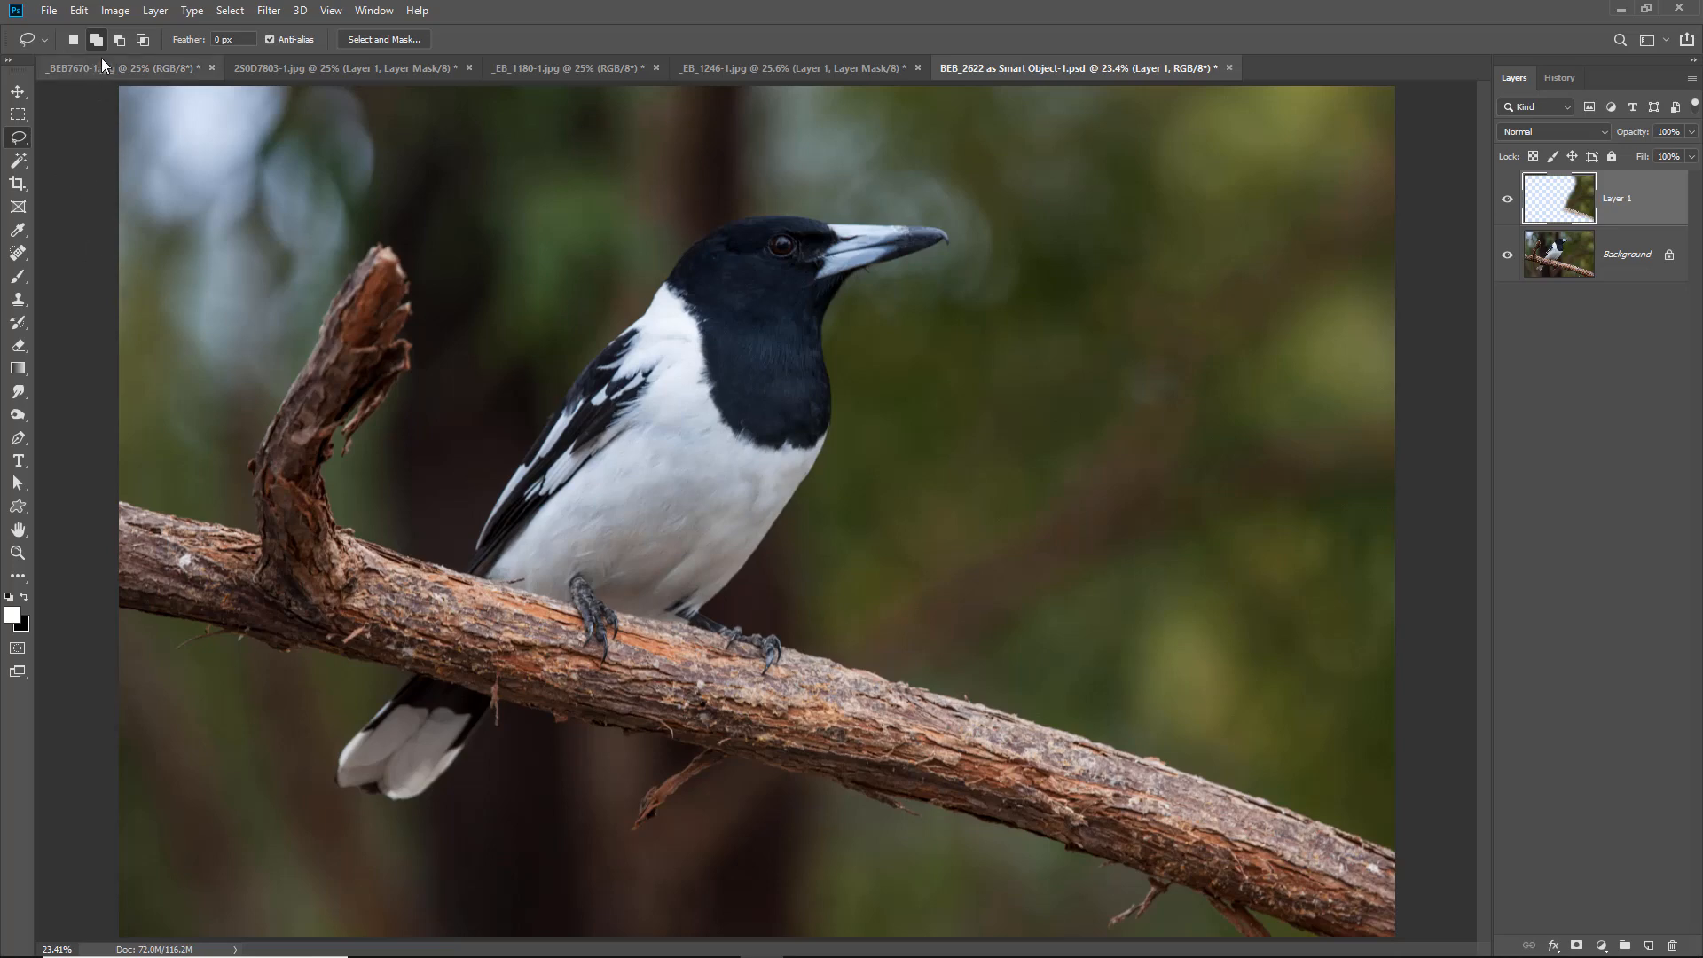
Step: Flip the copied background layer horizontally and move it across the bird toward the upright branch stub
left_click(80, 10)
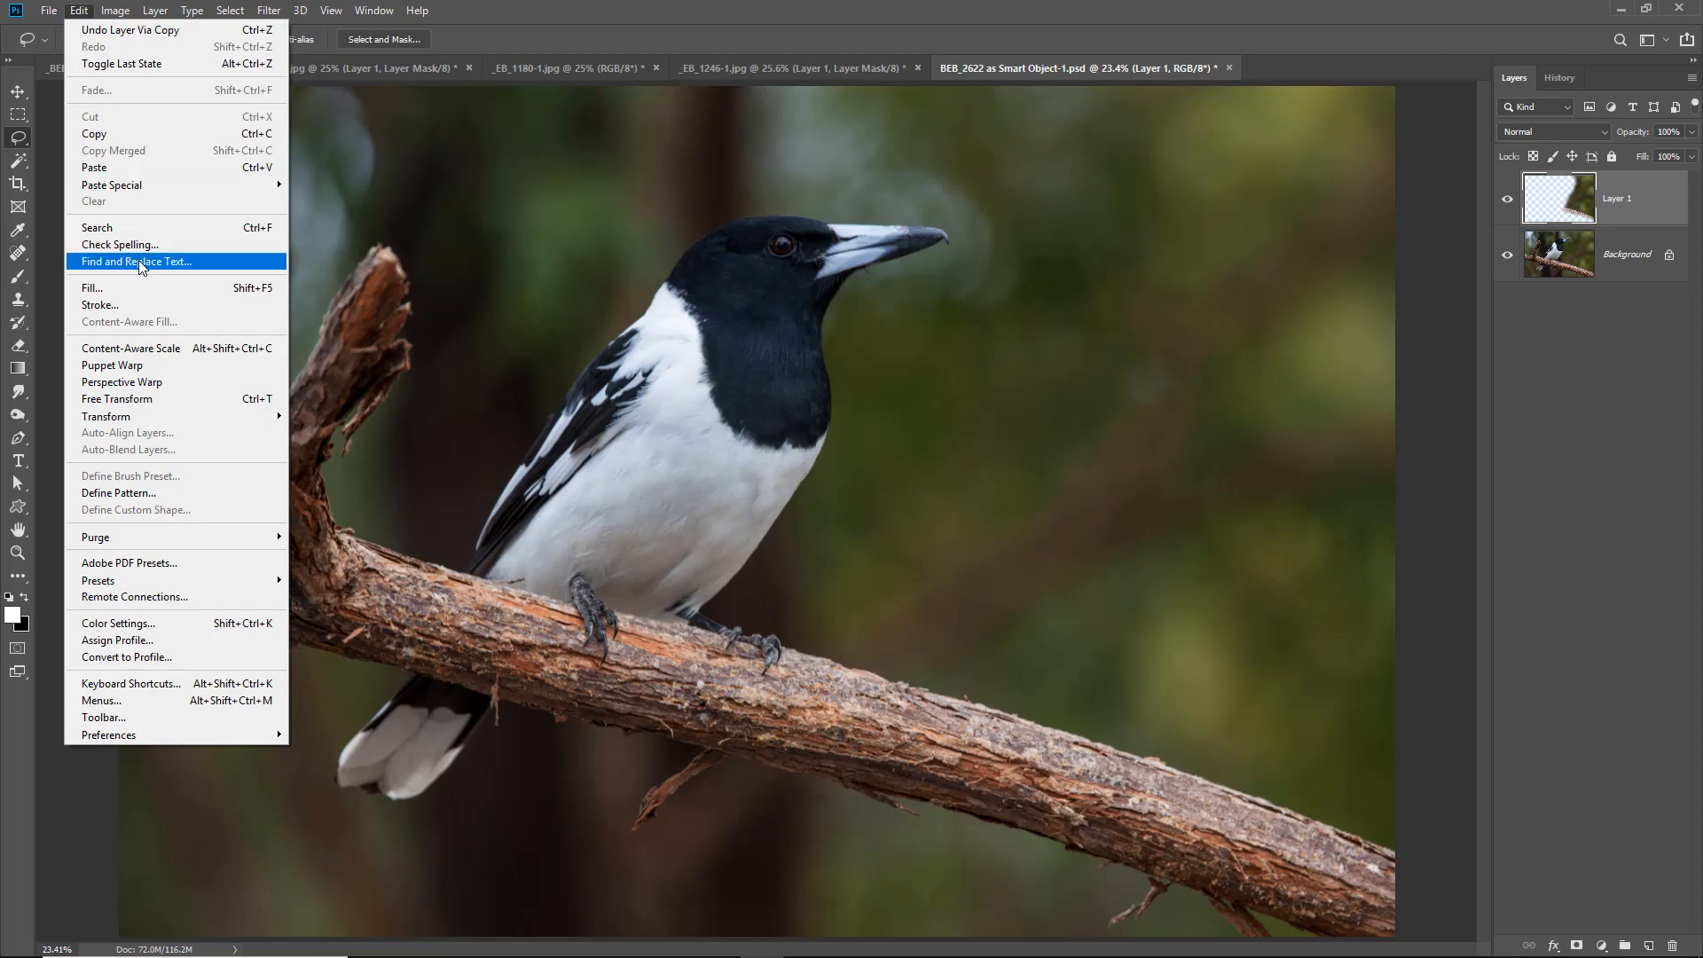
mouse_move(133, 417)
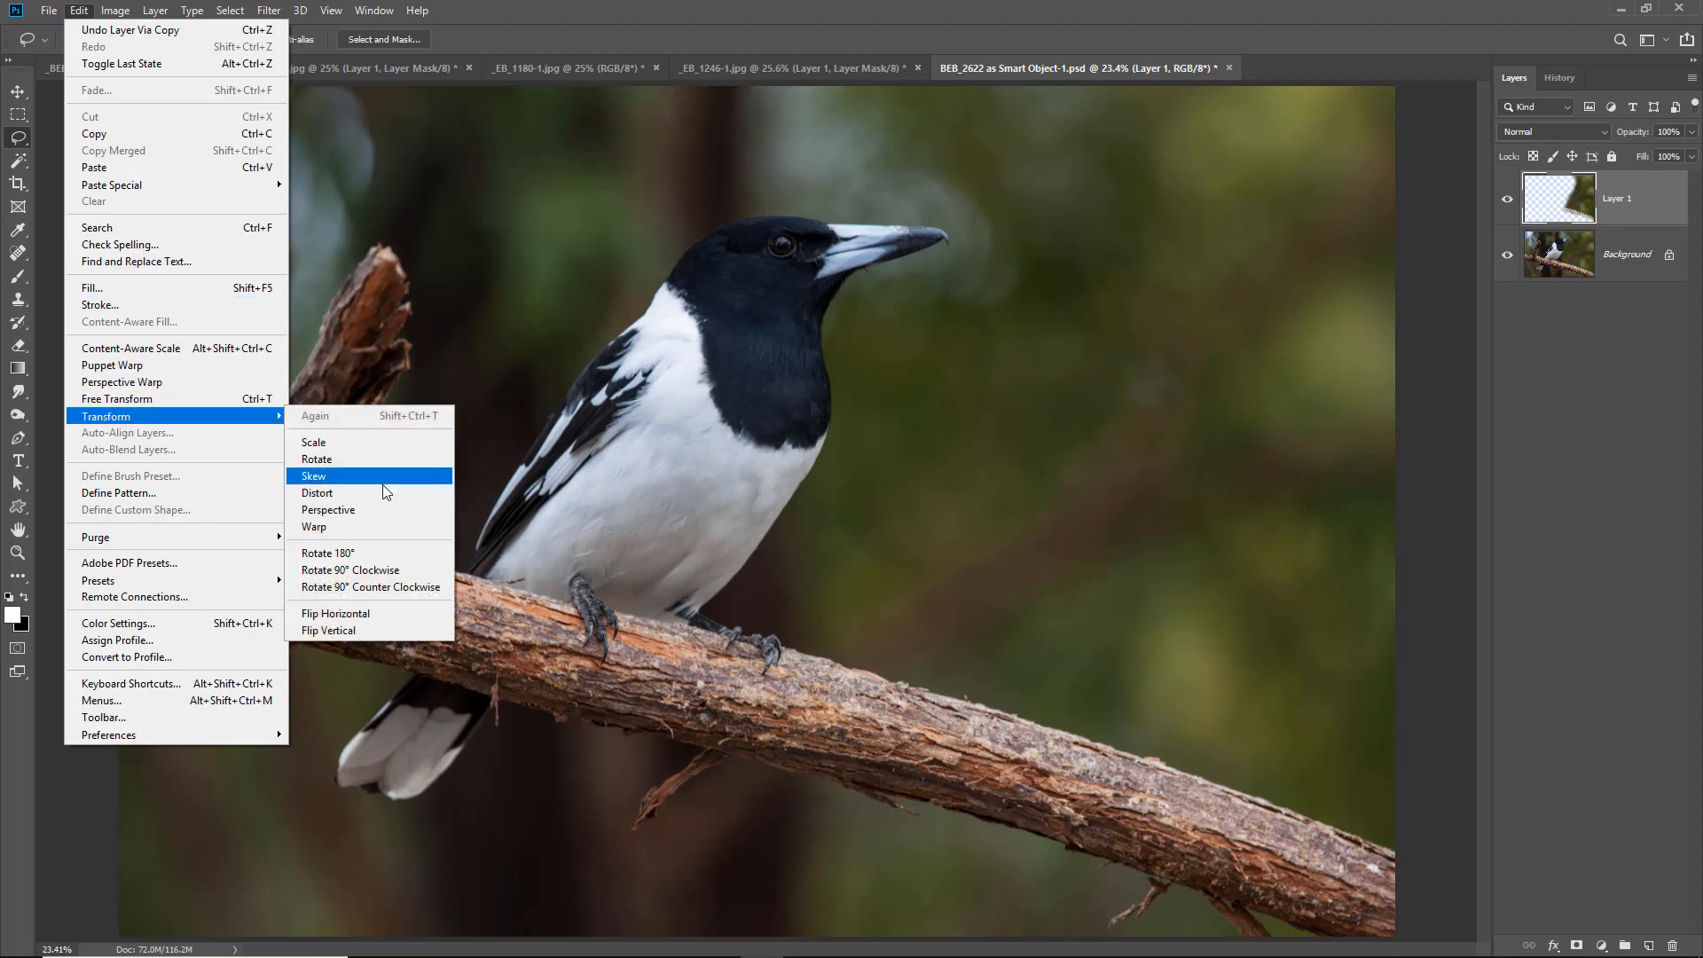
left_click(359, 613)
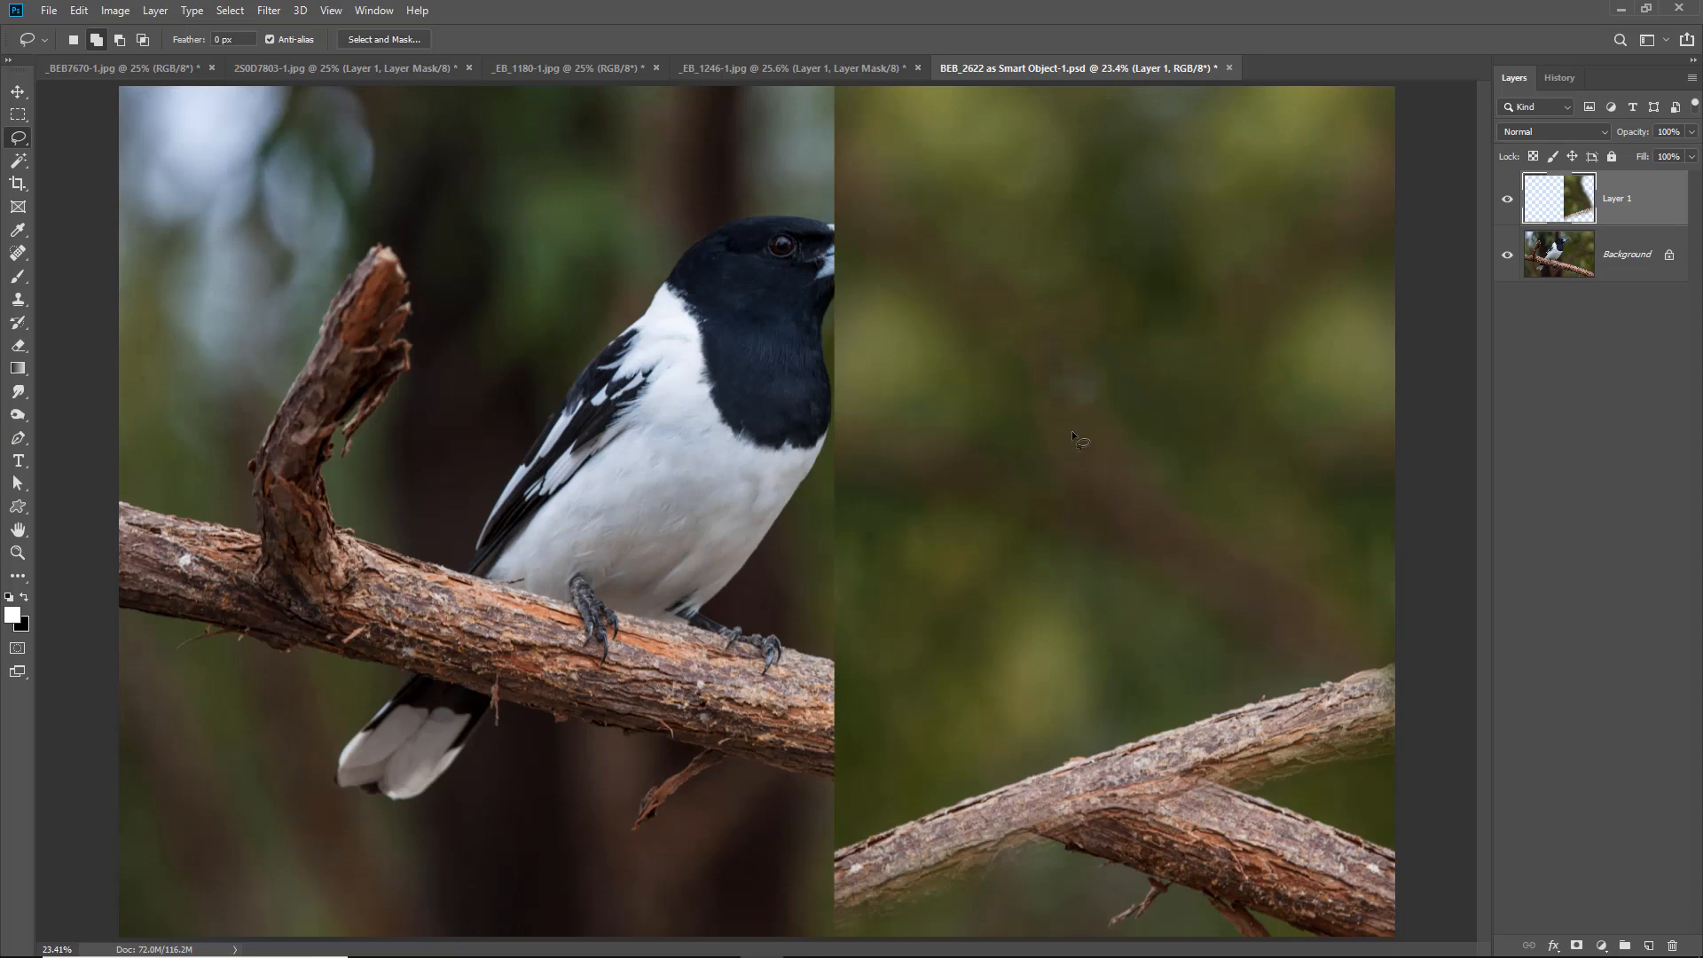
left_click_drag(1071, 429, 519, 431)
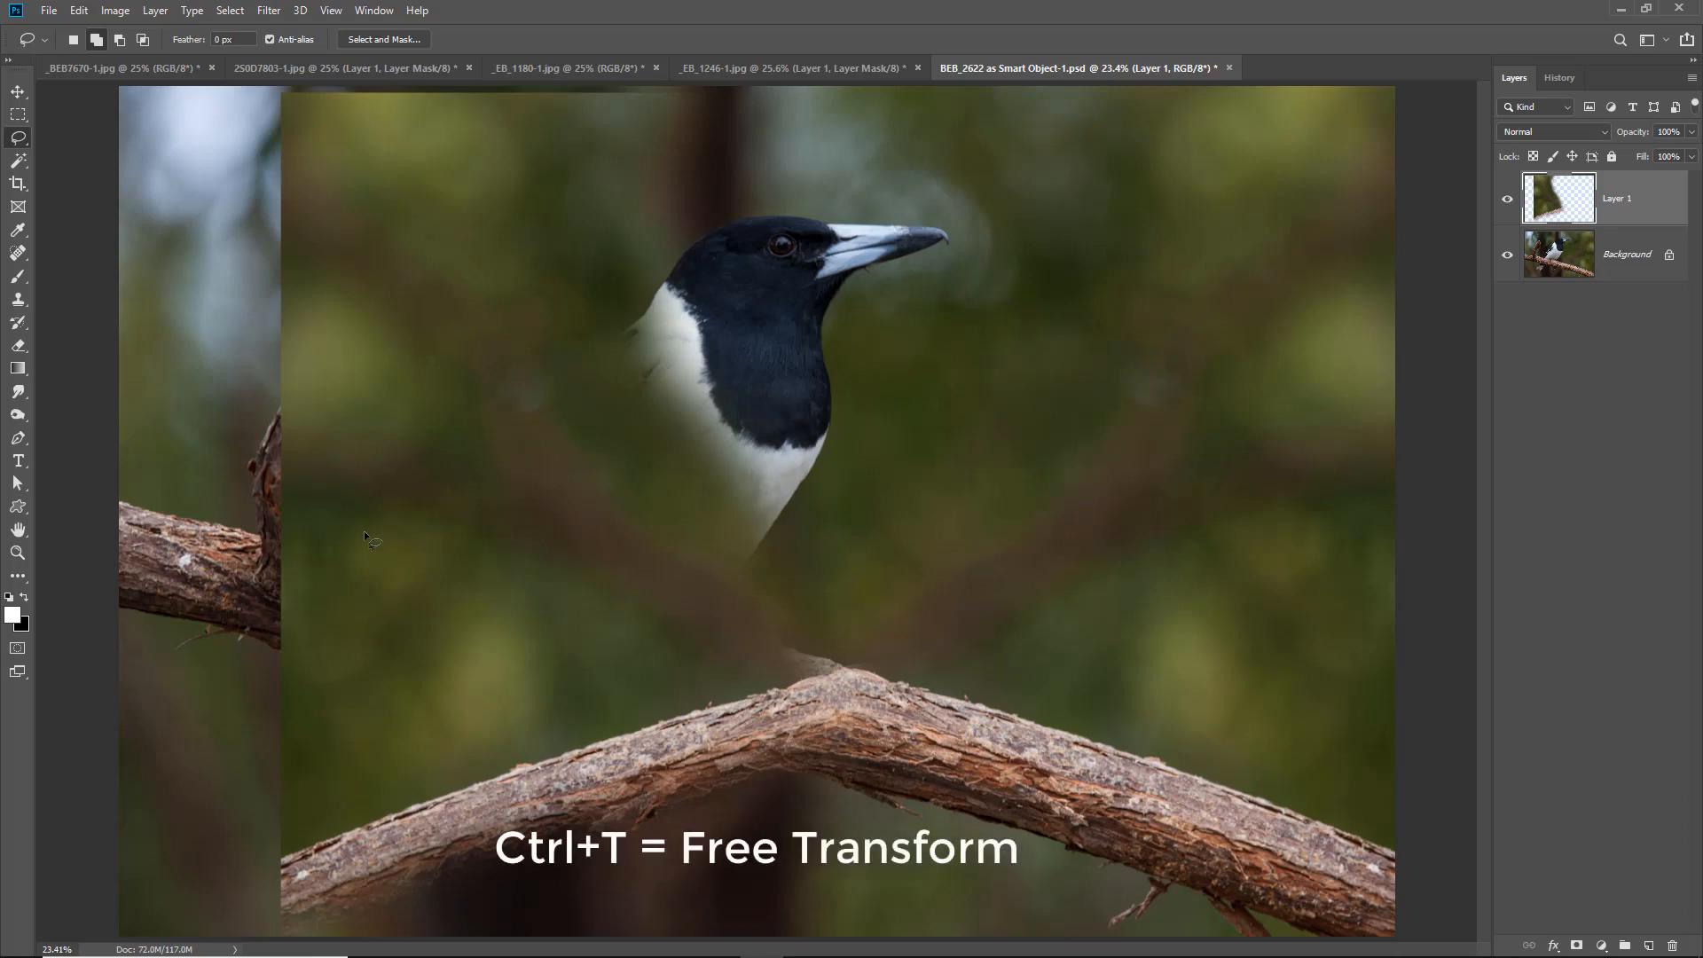
Step: Free-transform the flipped copy, rotating it about 32.86° and positioning it over the branch stub and bright background in line with the original branch
left_click(79, 11)
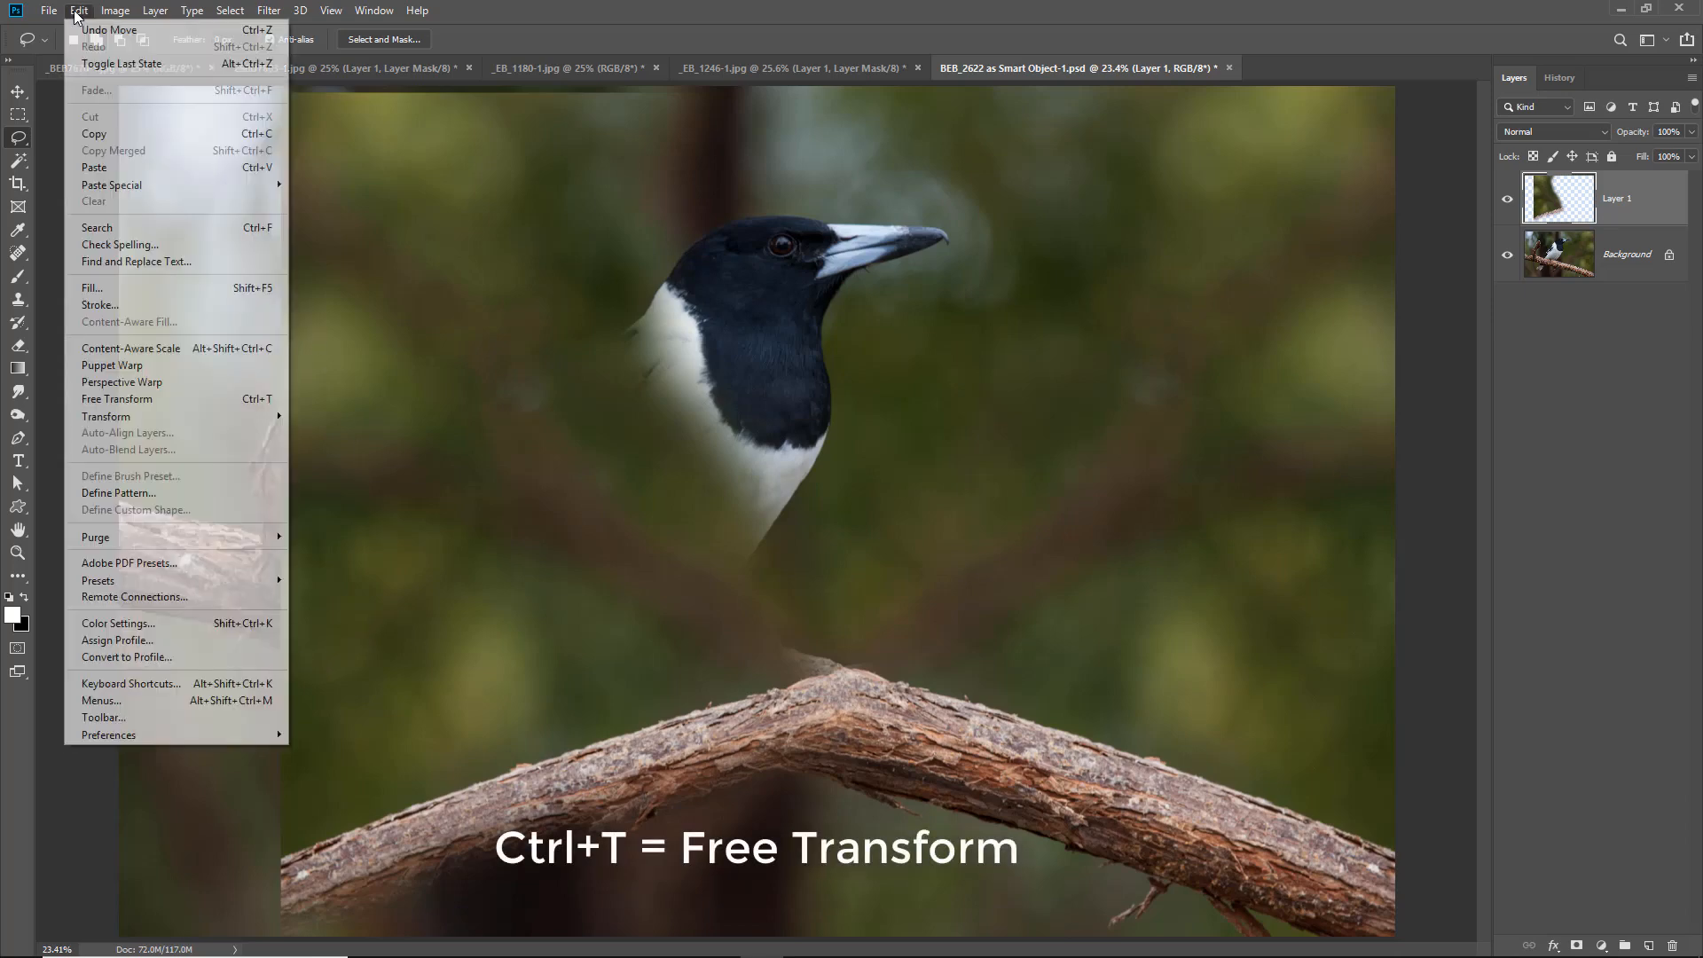
left_click(117, 399)
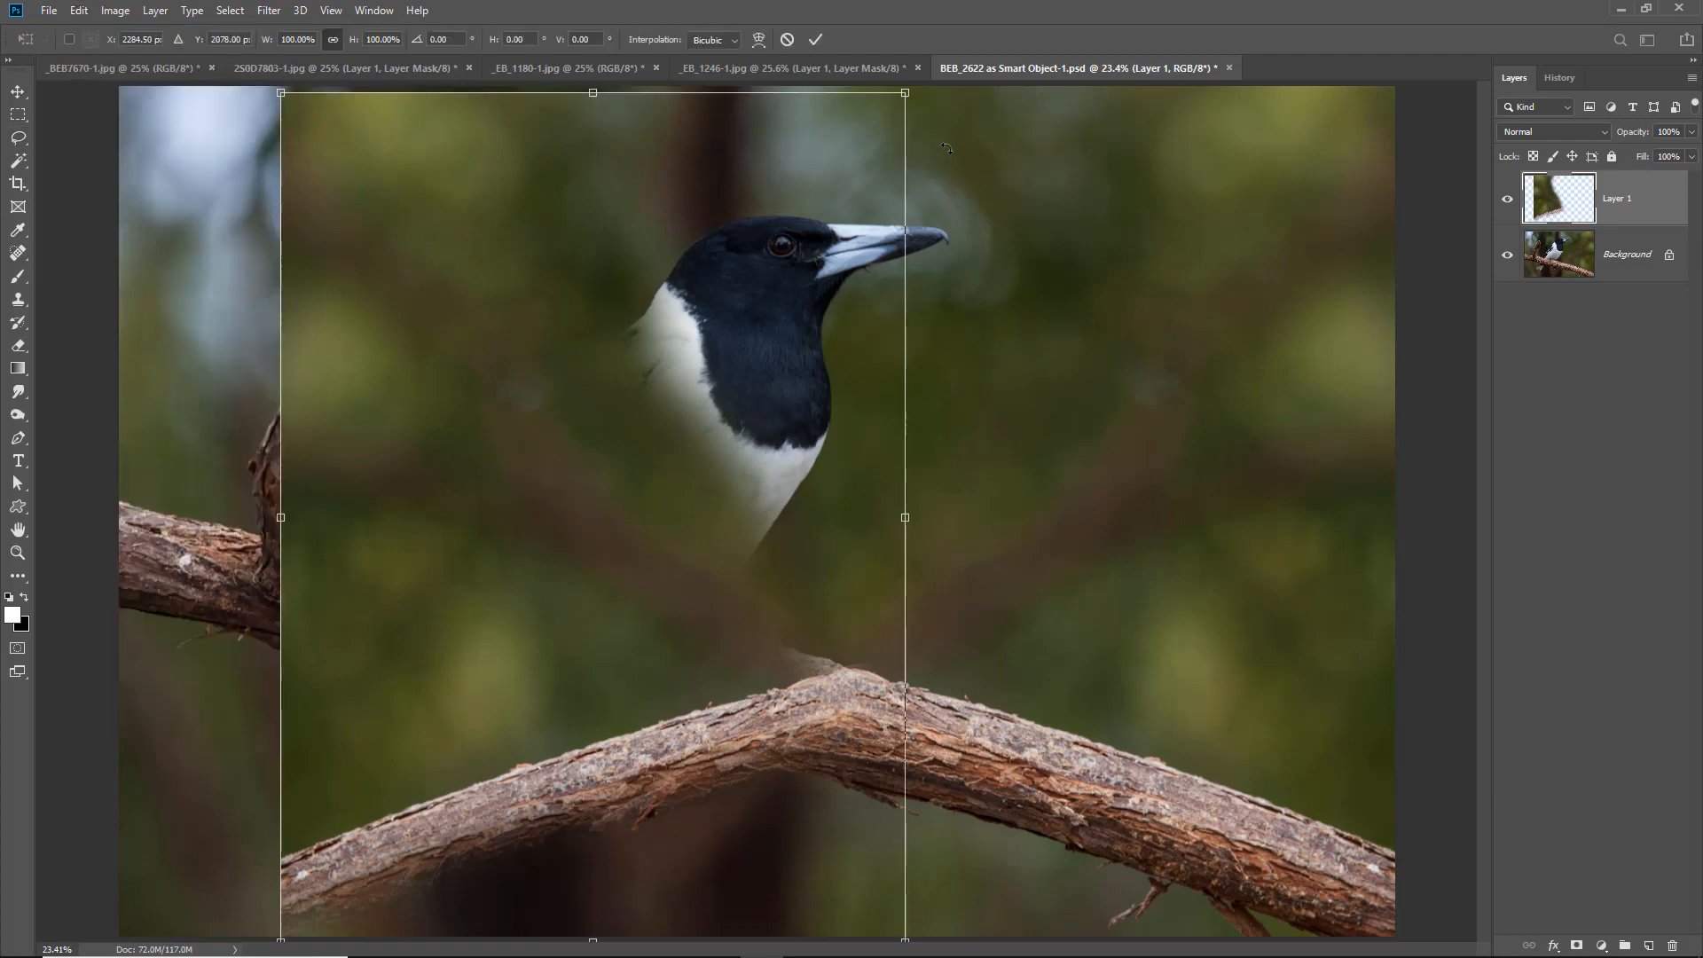
left_click_drag(951, 151, 1143, 377)
left_click_drag(425, 745, 179, 555)
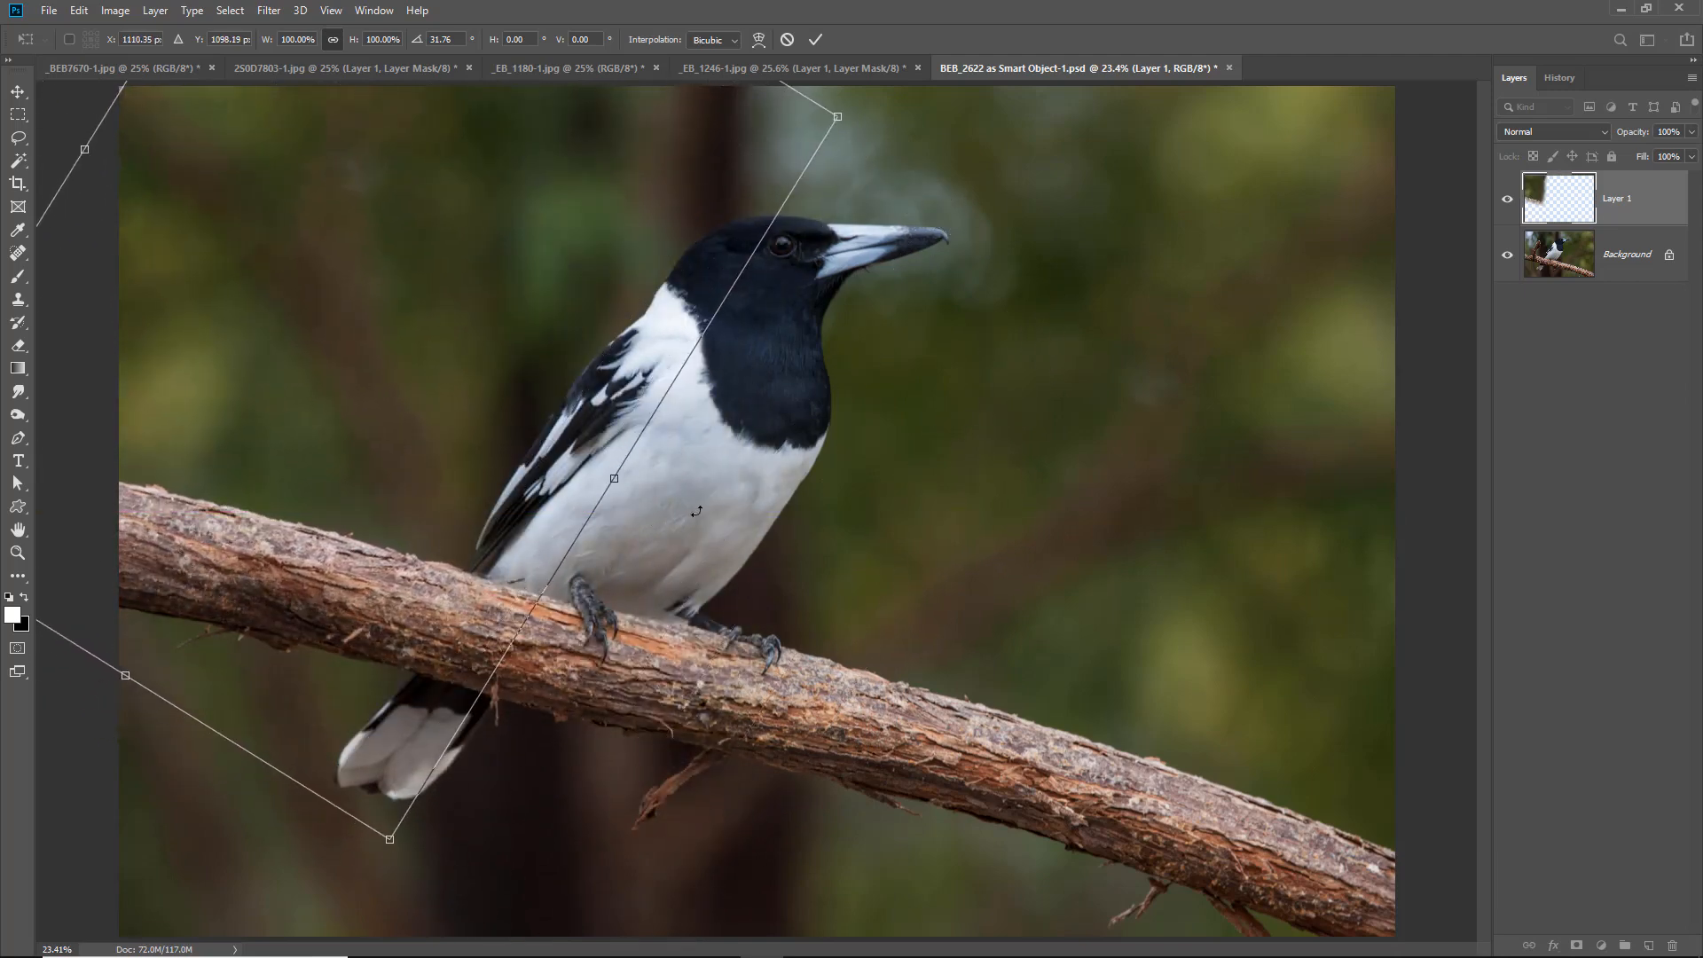
left_click_drag(678, 501, 531, 458)
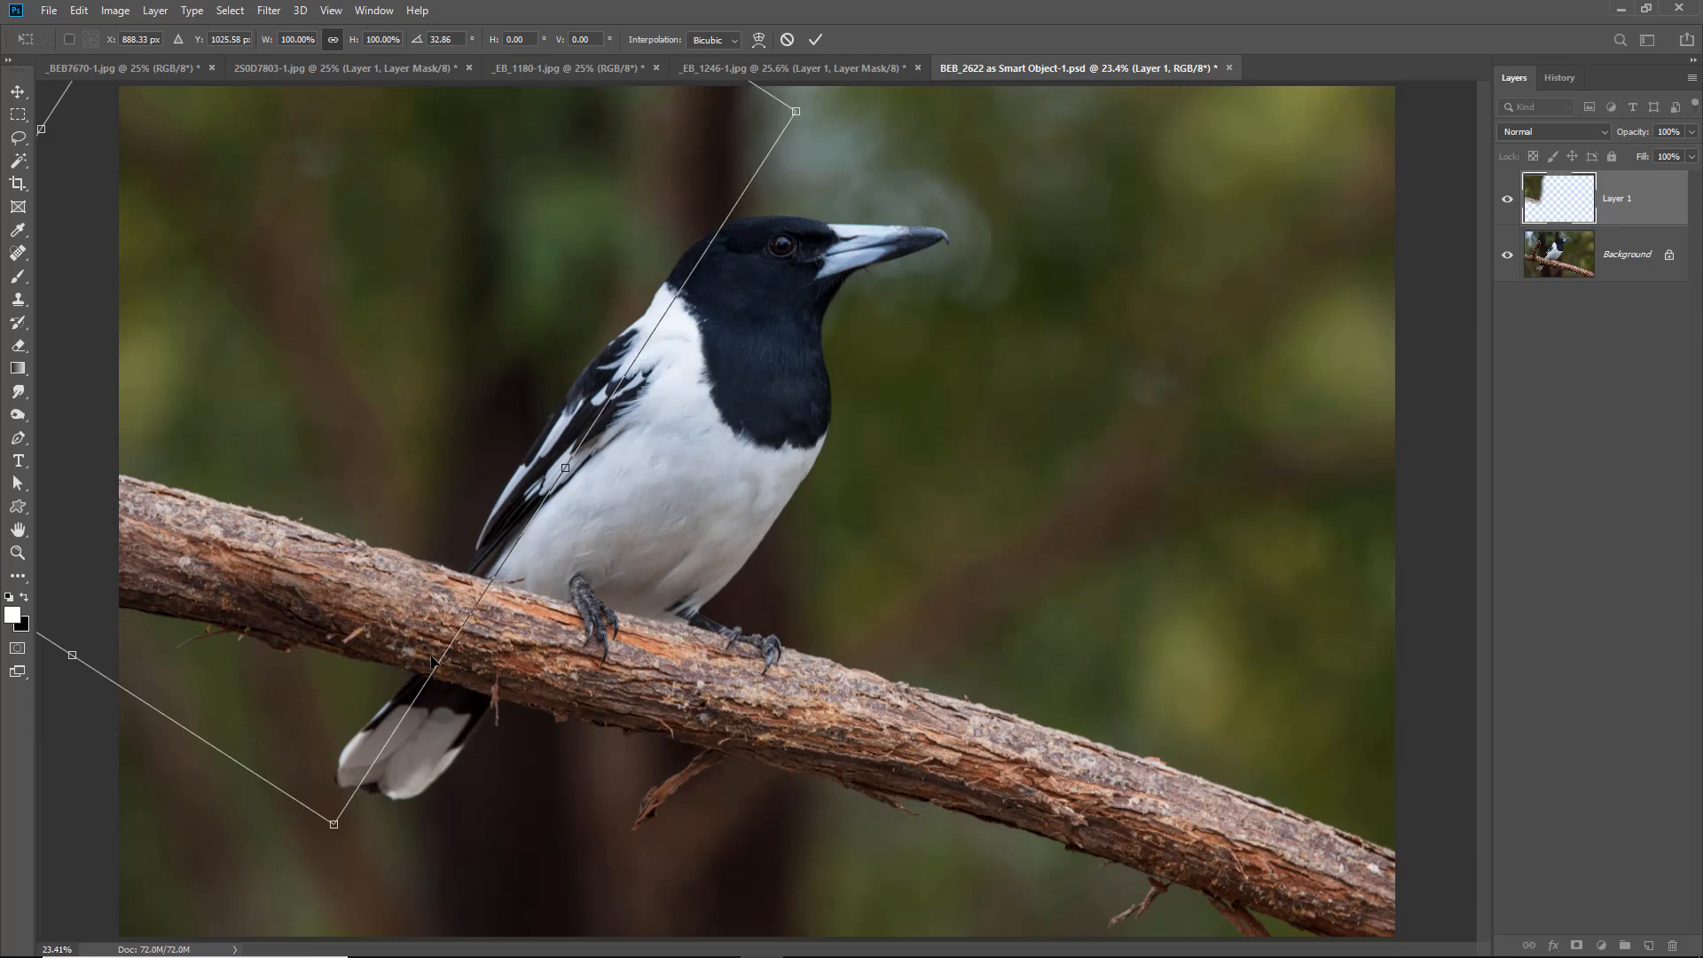
left_click(812, 40)
key("l")
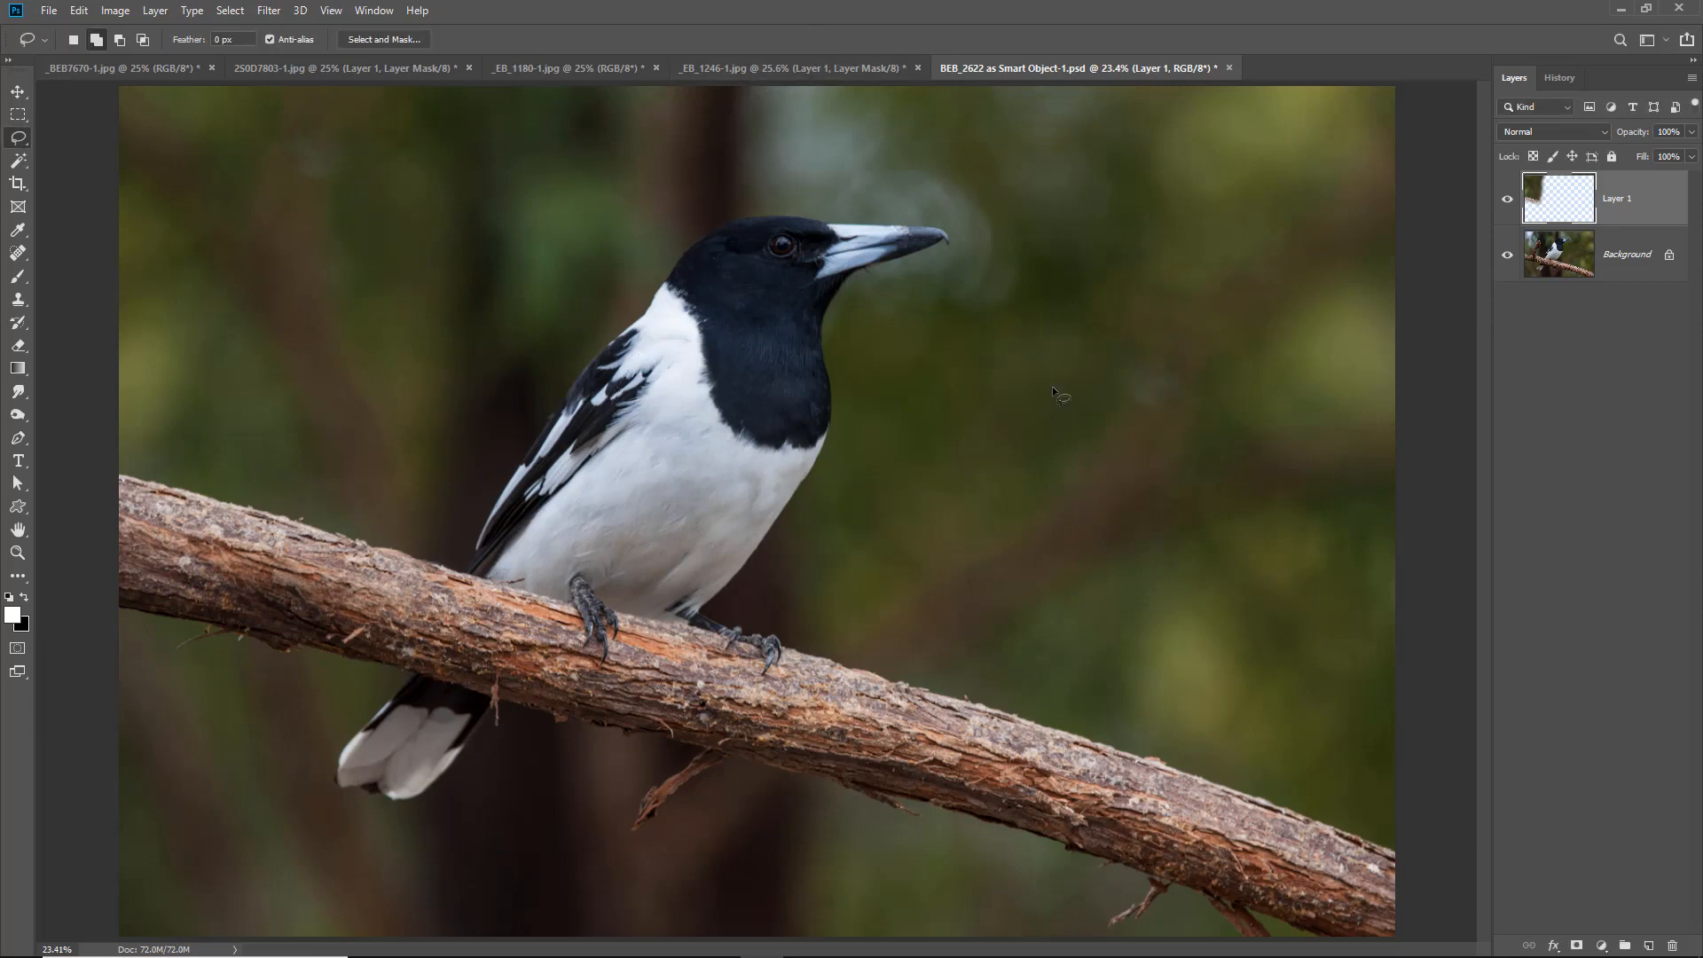
Step: Hide and show the flipped copy repeatedly to compare the covered branch stub and background with the original photo
left_click(1507, 201)
left_click(1507, 201)
left_click(1506, 201)
left_click(1507, 200)
left_click(1506, 203)
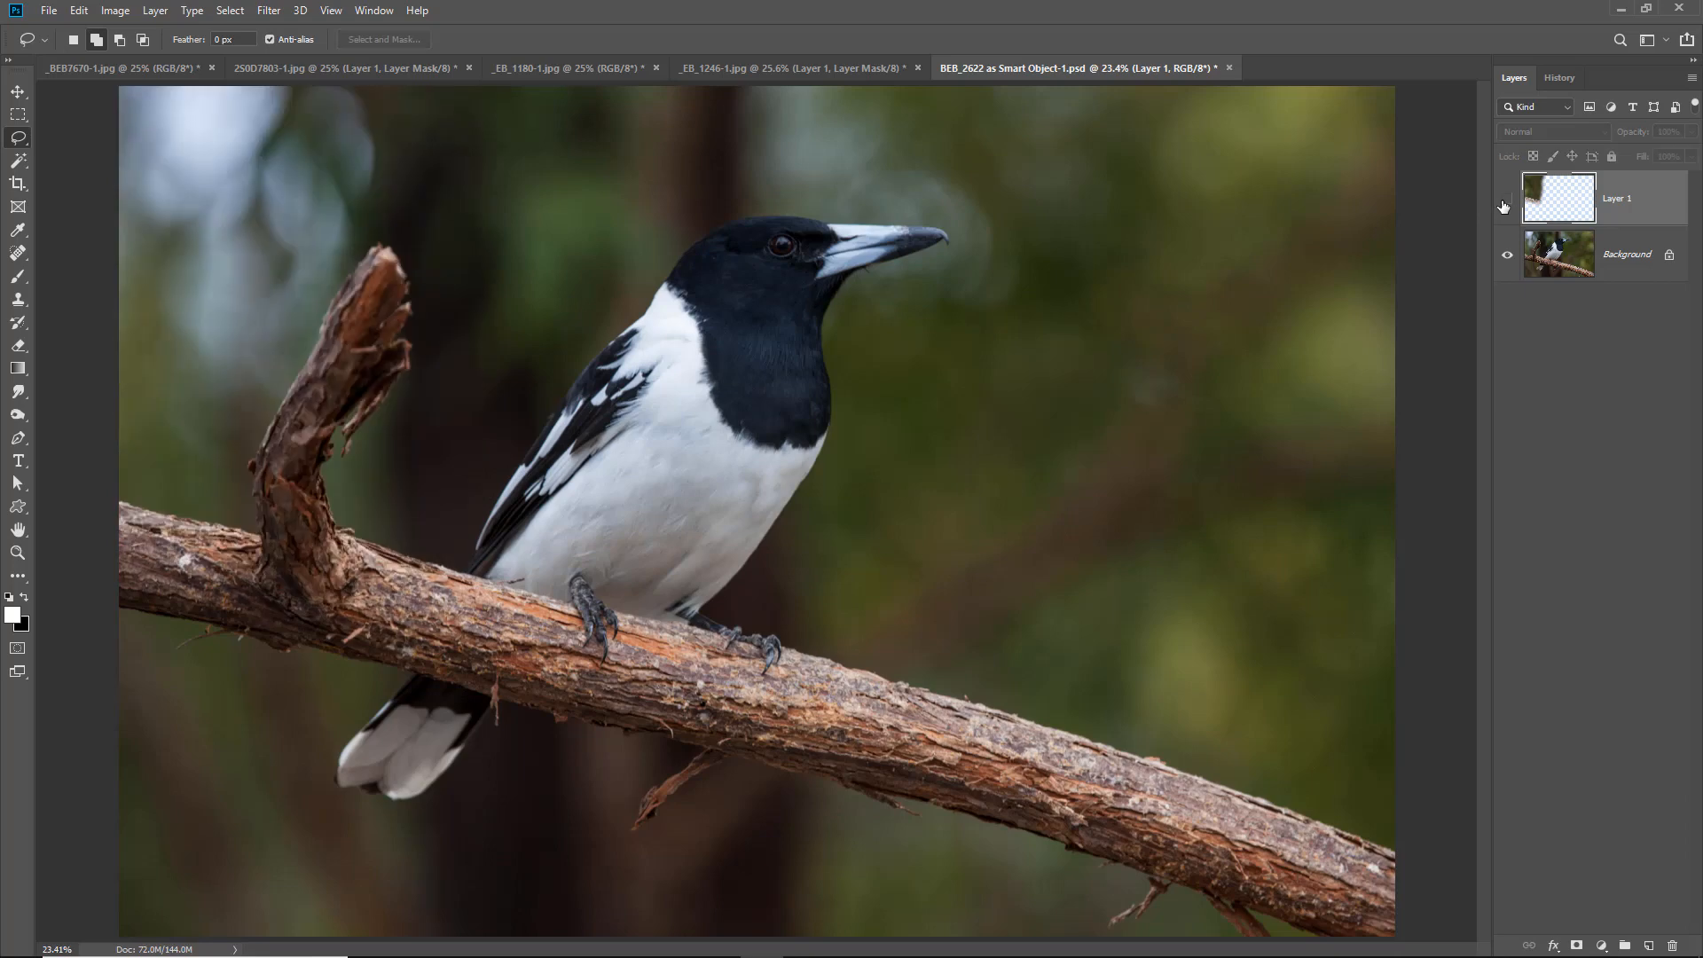
left_click(1506, 203)
left_click(1506, 203)
left_click(1506, 203)
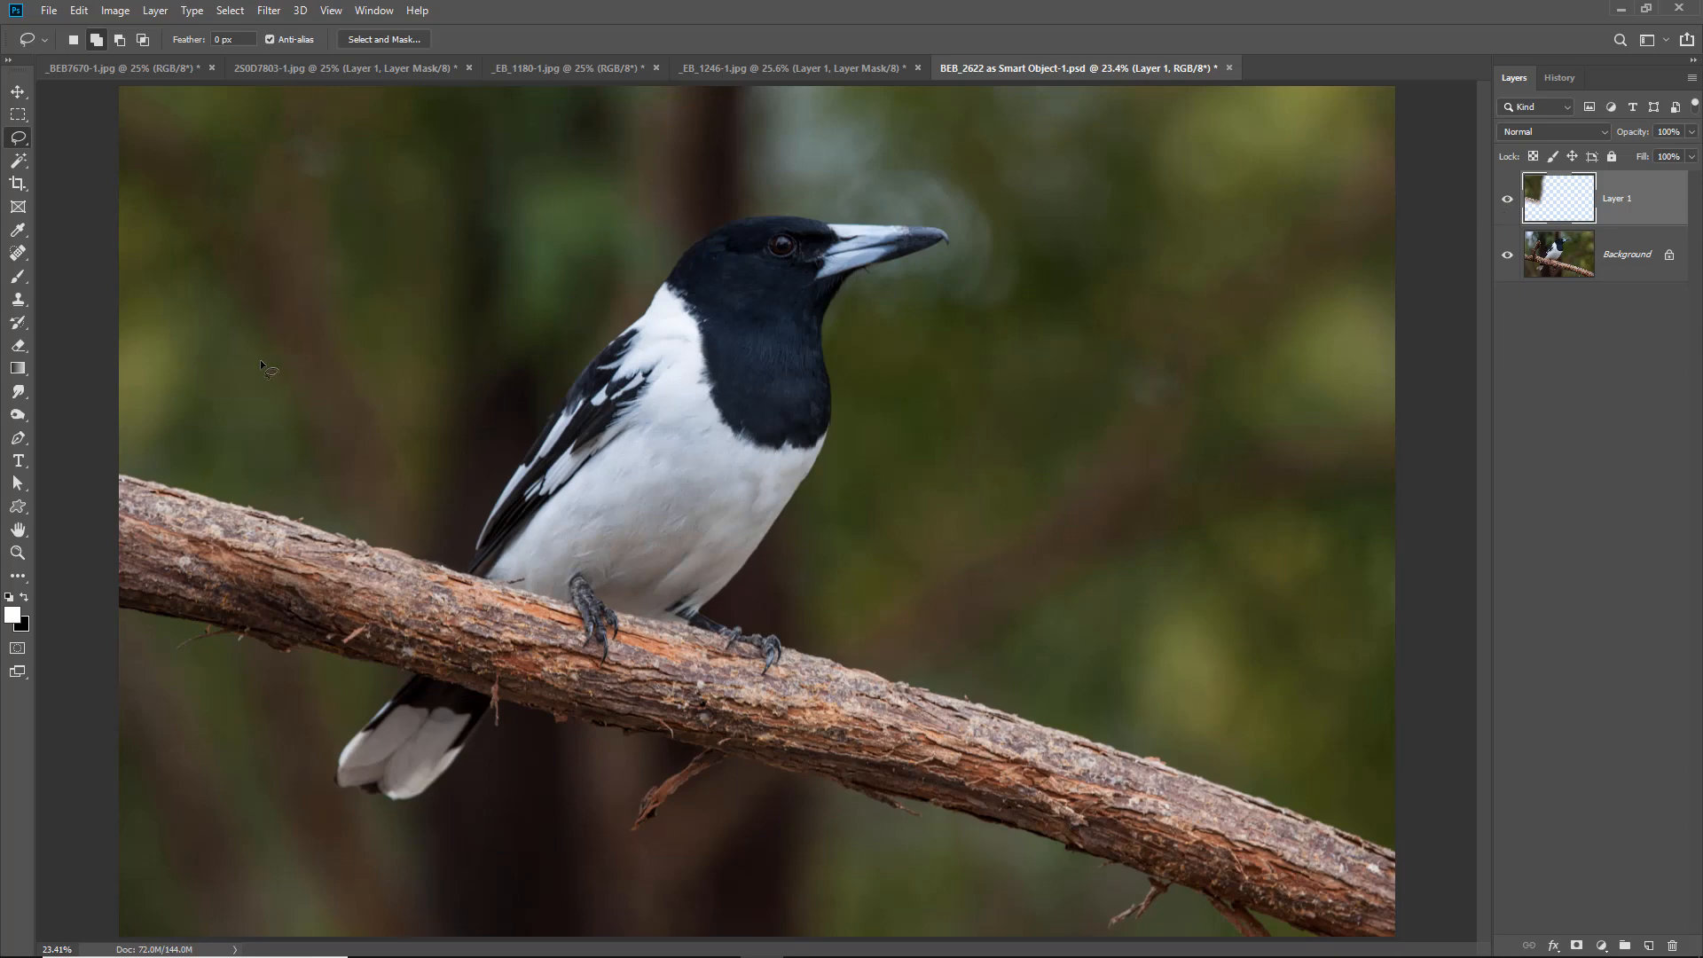
Step: Shift the flipped copy slightly to refine how its branch meets the original, and compare the photo with the layer hidden and shown
left_click_drag(278, 358, 336, 374)
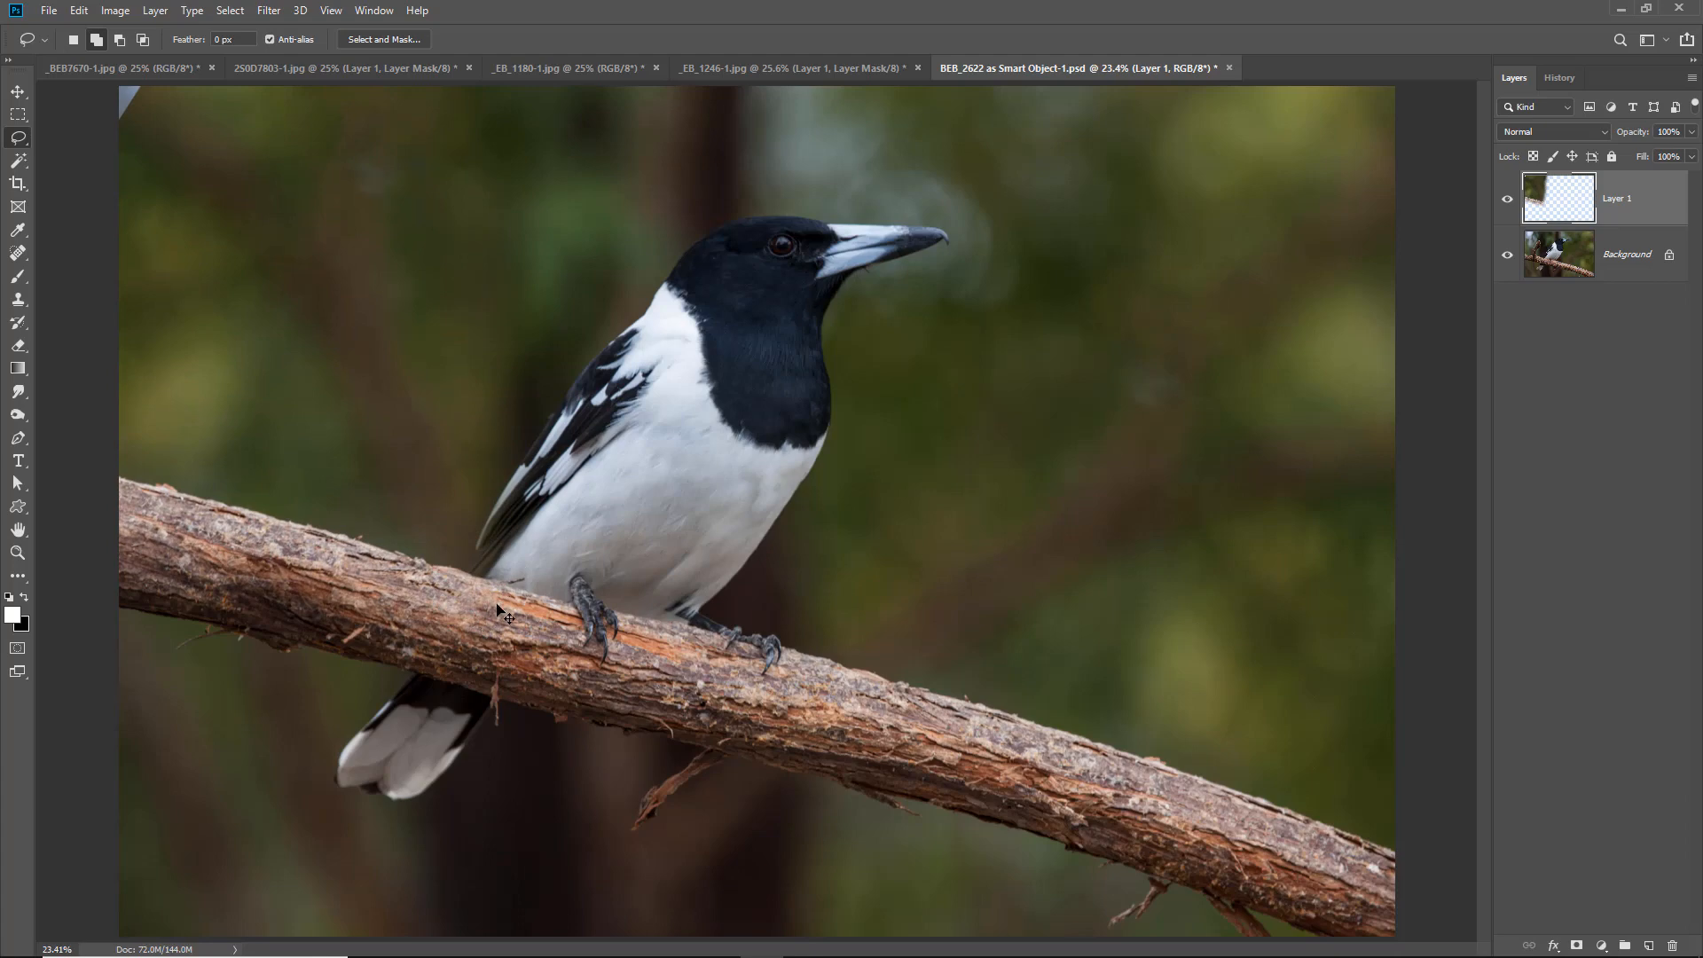
left_click_drag(431, 610, 296, 569)
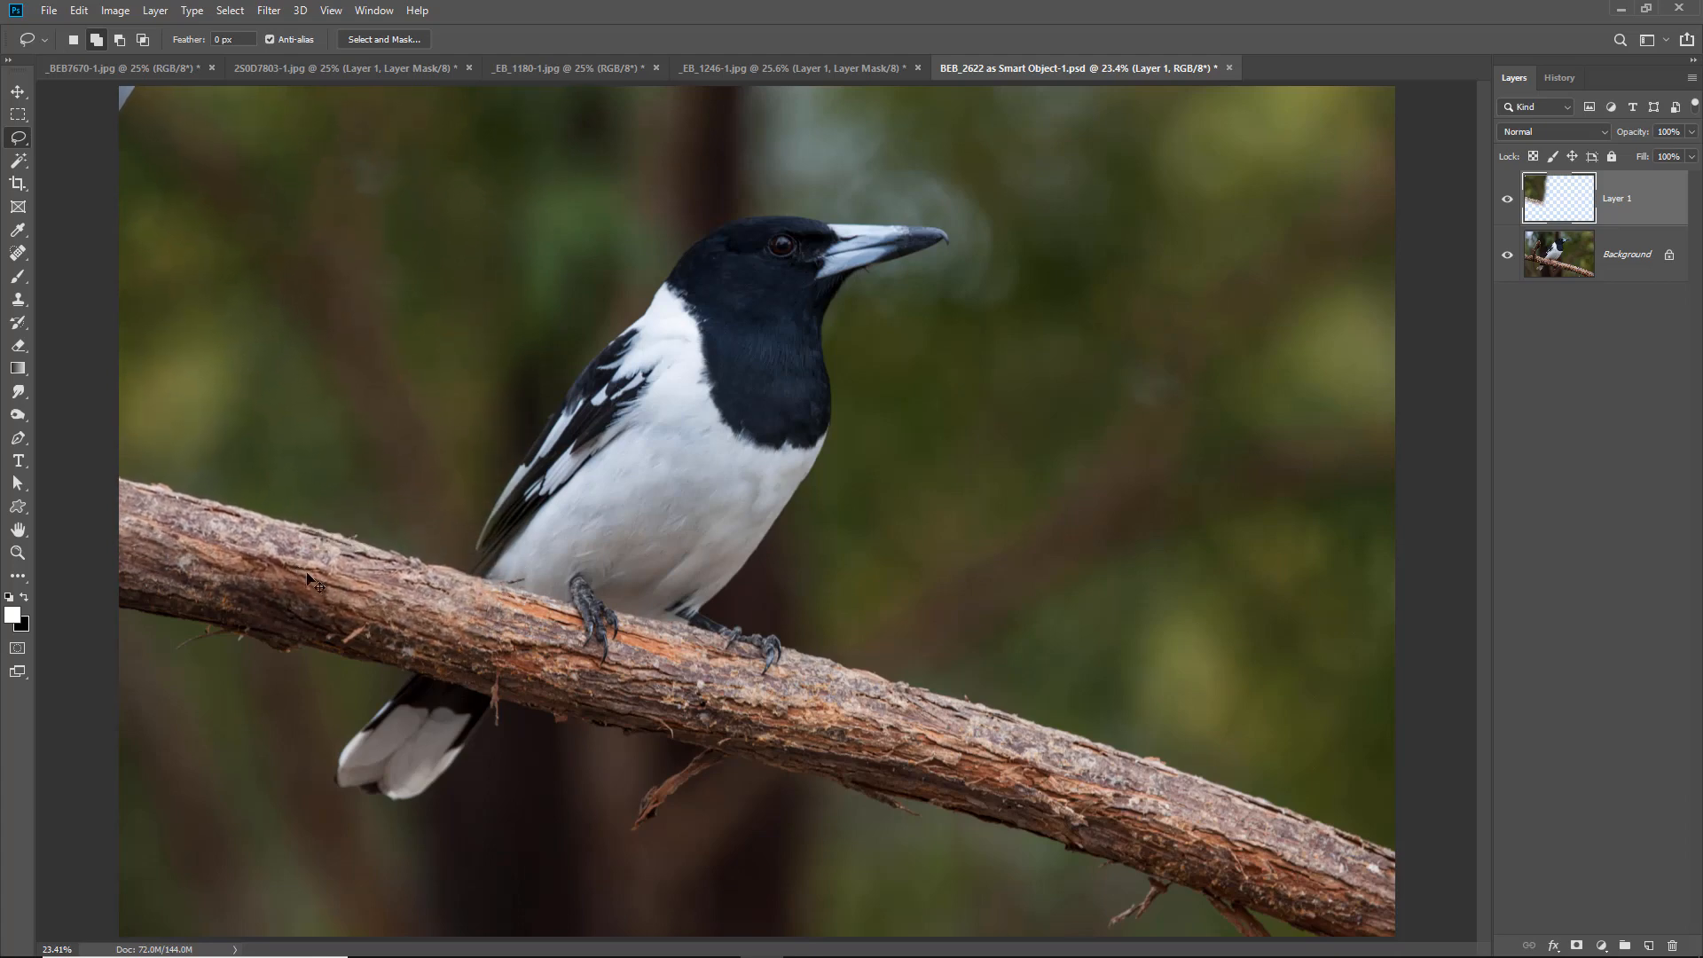
left_click(1506, 203)
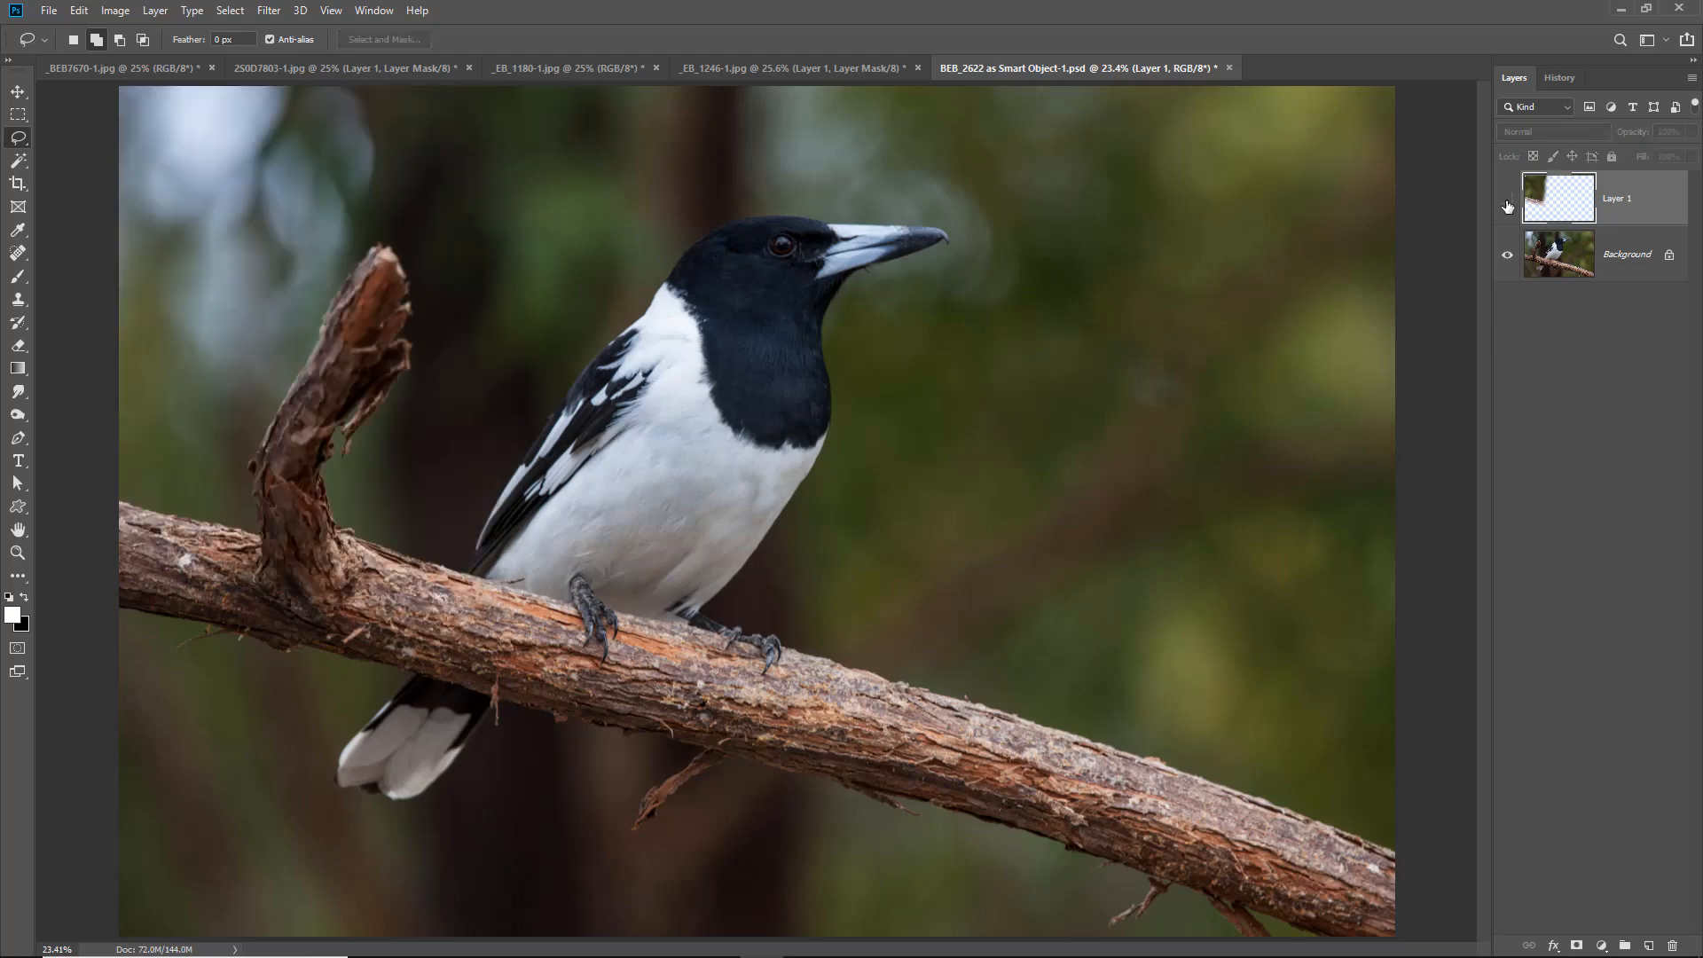
left_click(1505, 204)
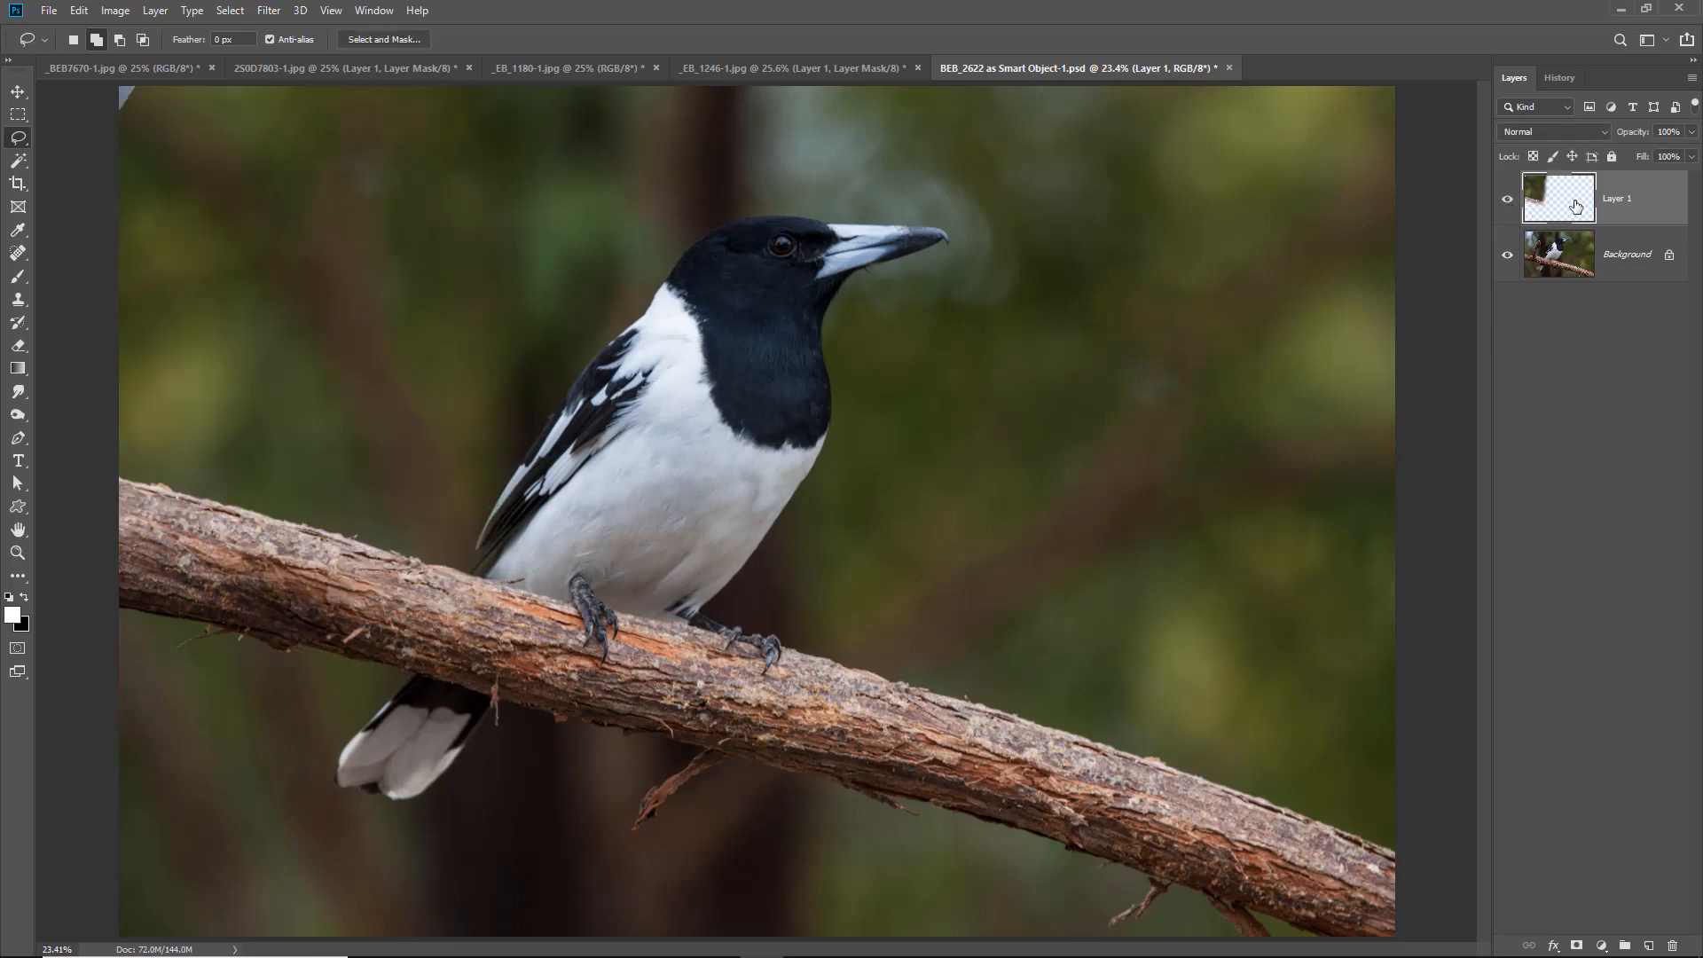
Step: Add a layer mask to the flipped copy and paint black with a 700 px brush at 10% flow where it overlaps the bird's lower wing
left_click(1576, 945)
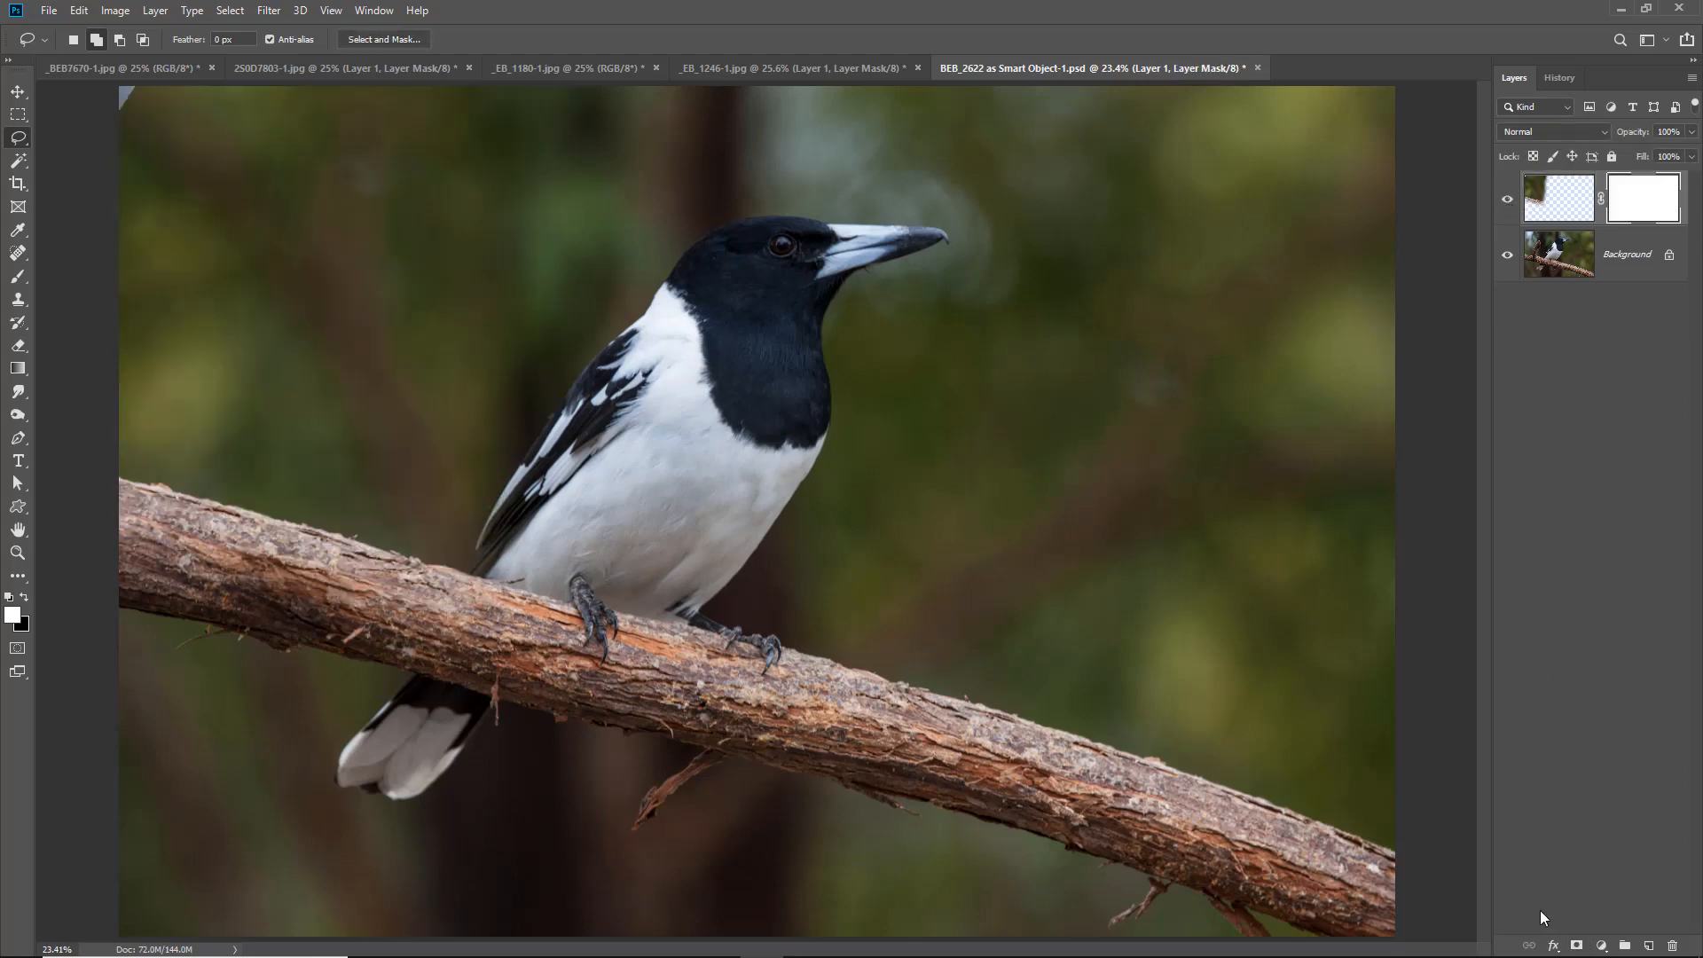
left_click(23, 597)
left_click(24, 279)
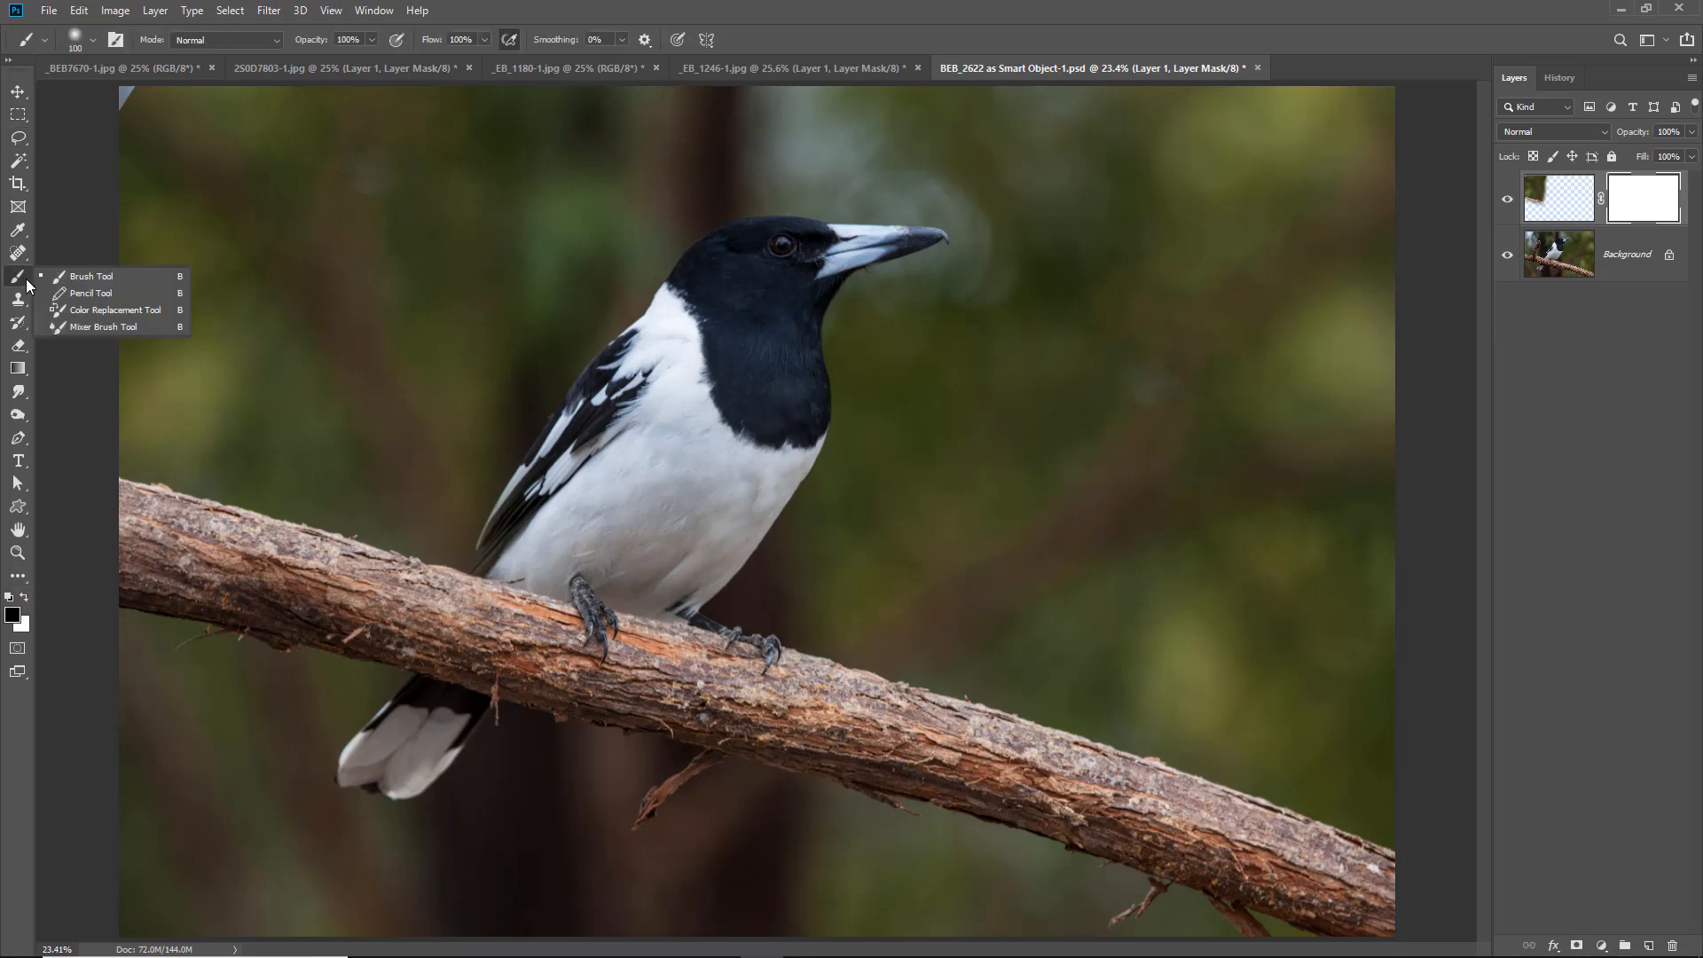
left_click(71, 282)
key("bracketright")
key("bracketright")
key("bracketright")
key("bracketright")
key("bracketright")
key("bracketright")
key("bracketright")
key("bracketright")
key("bracketright")
key("bracketright")
key("bracketright")
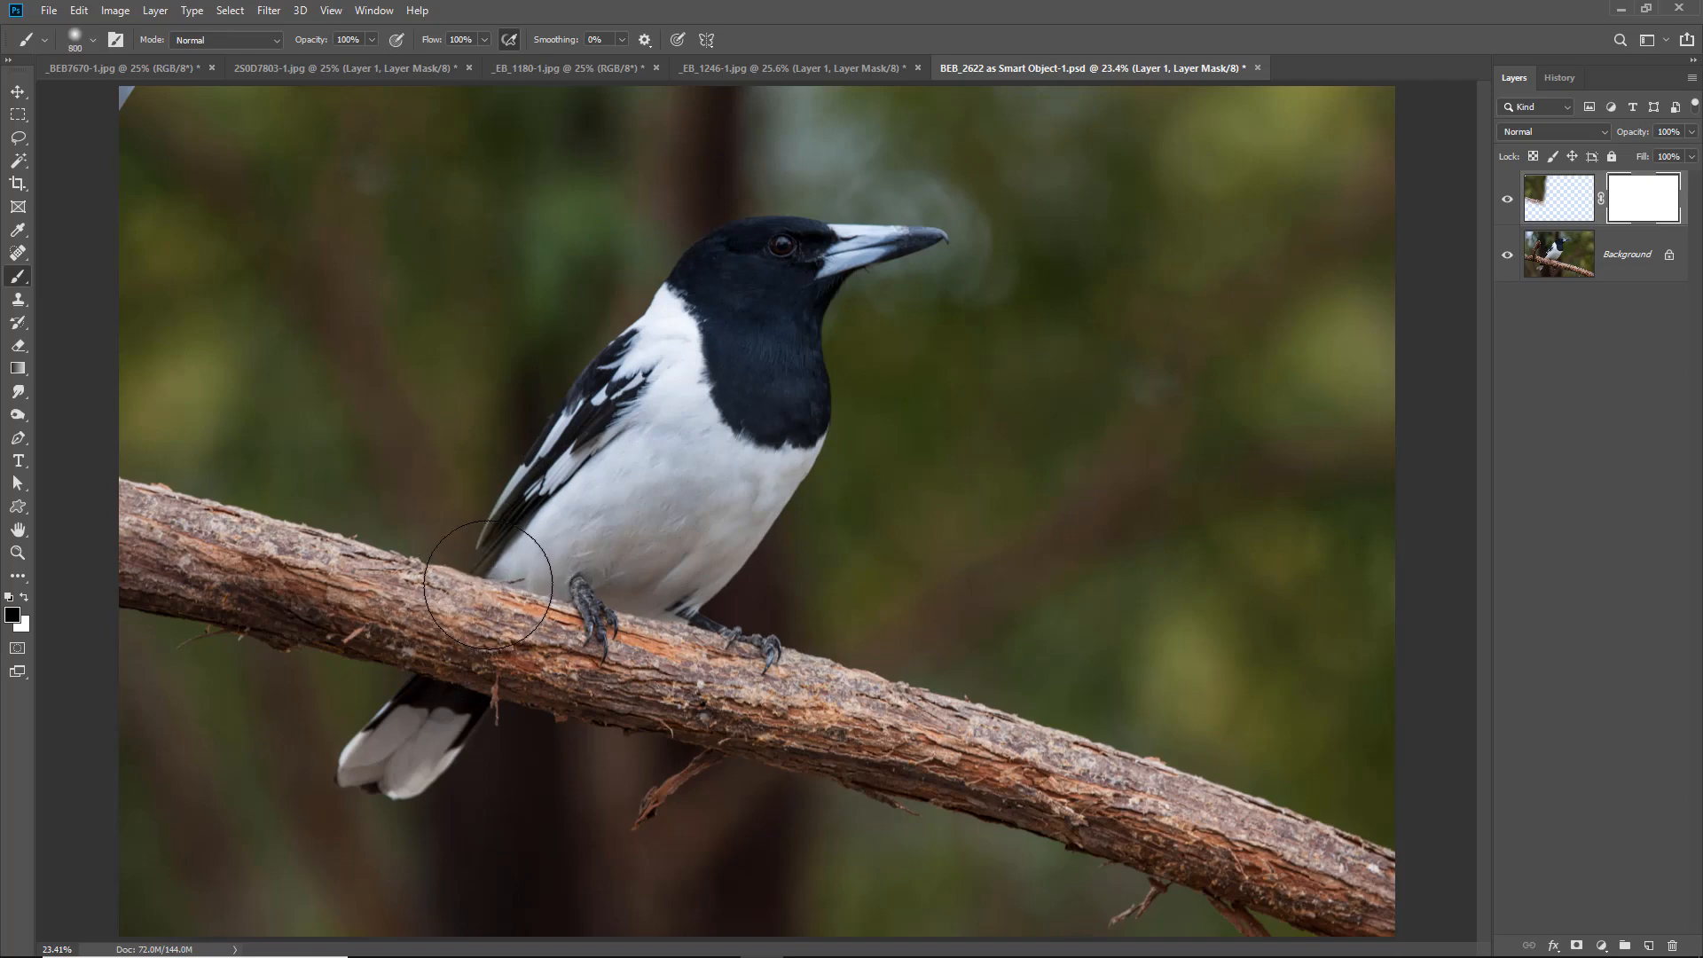
key("bracketleft")
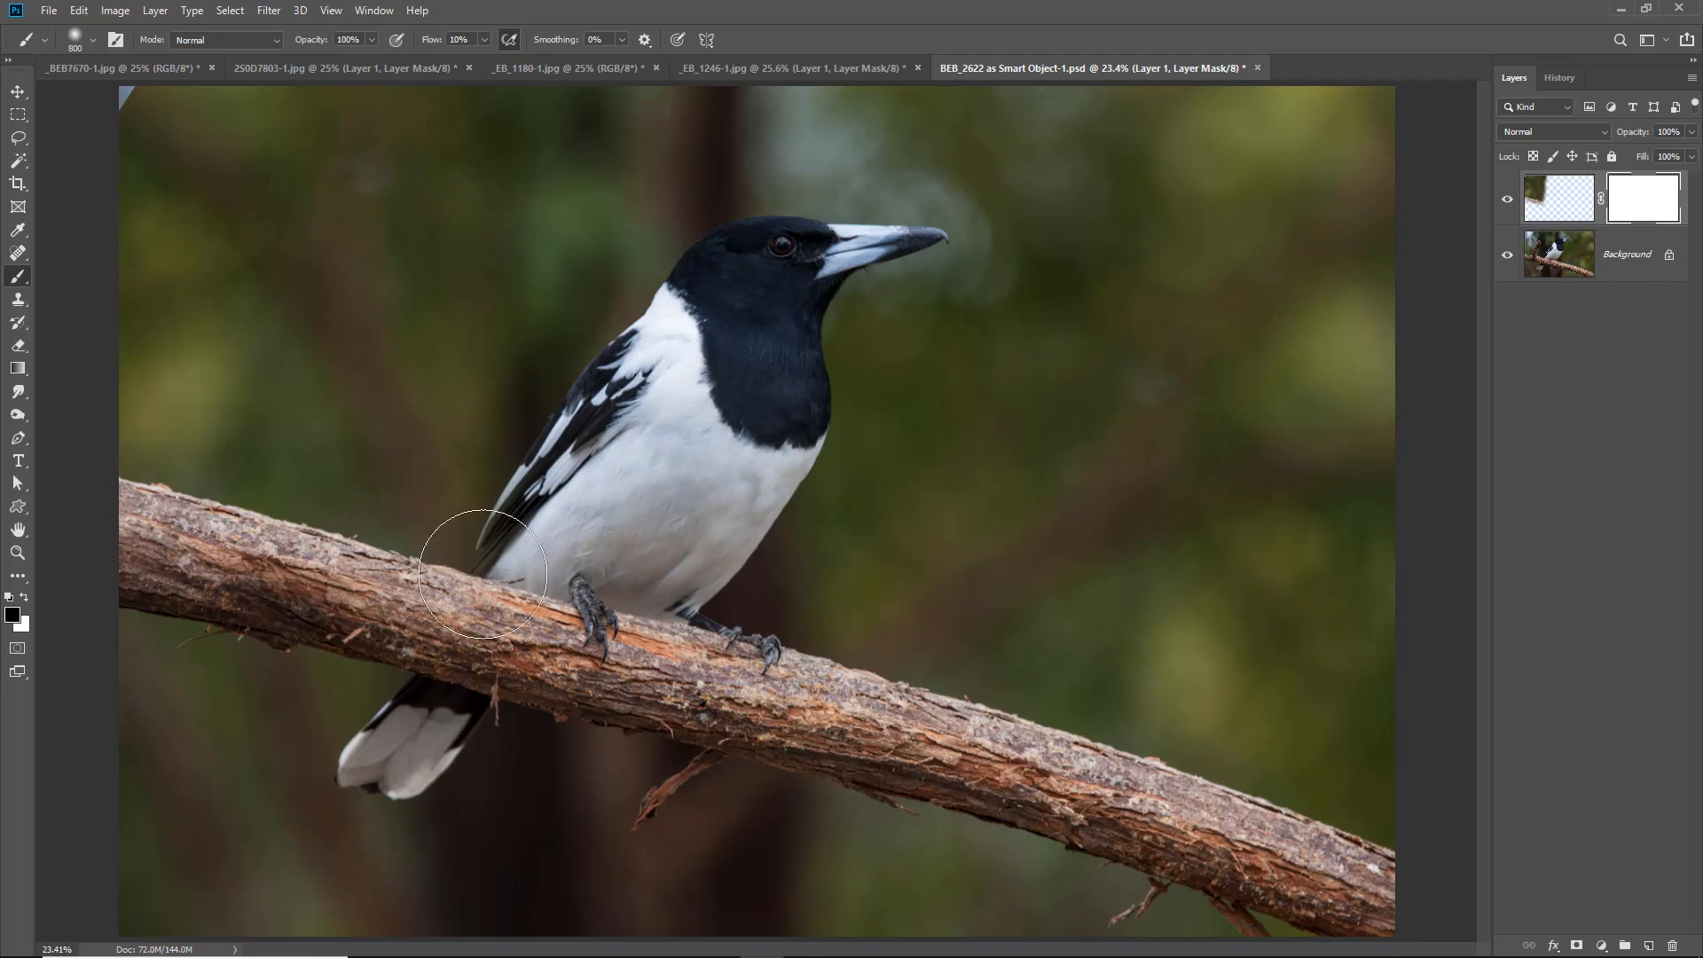
key("shift+1")
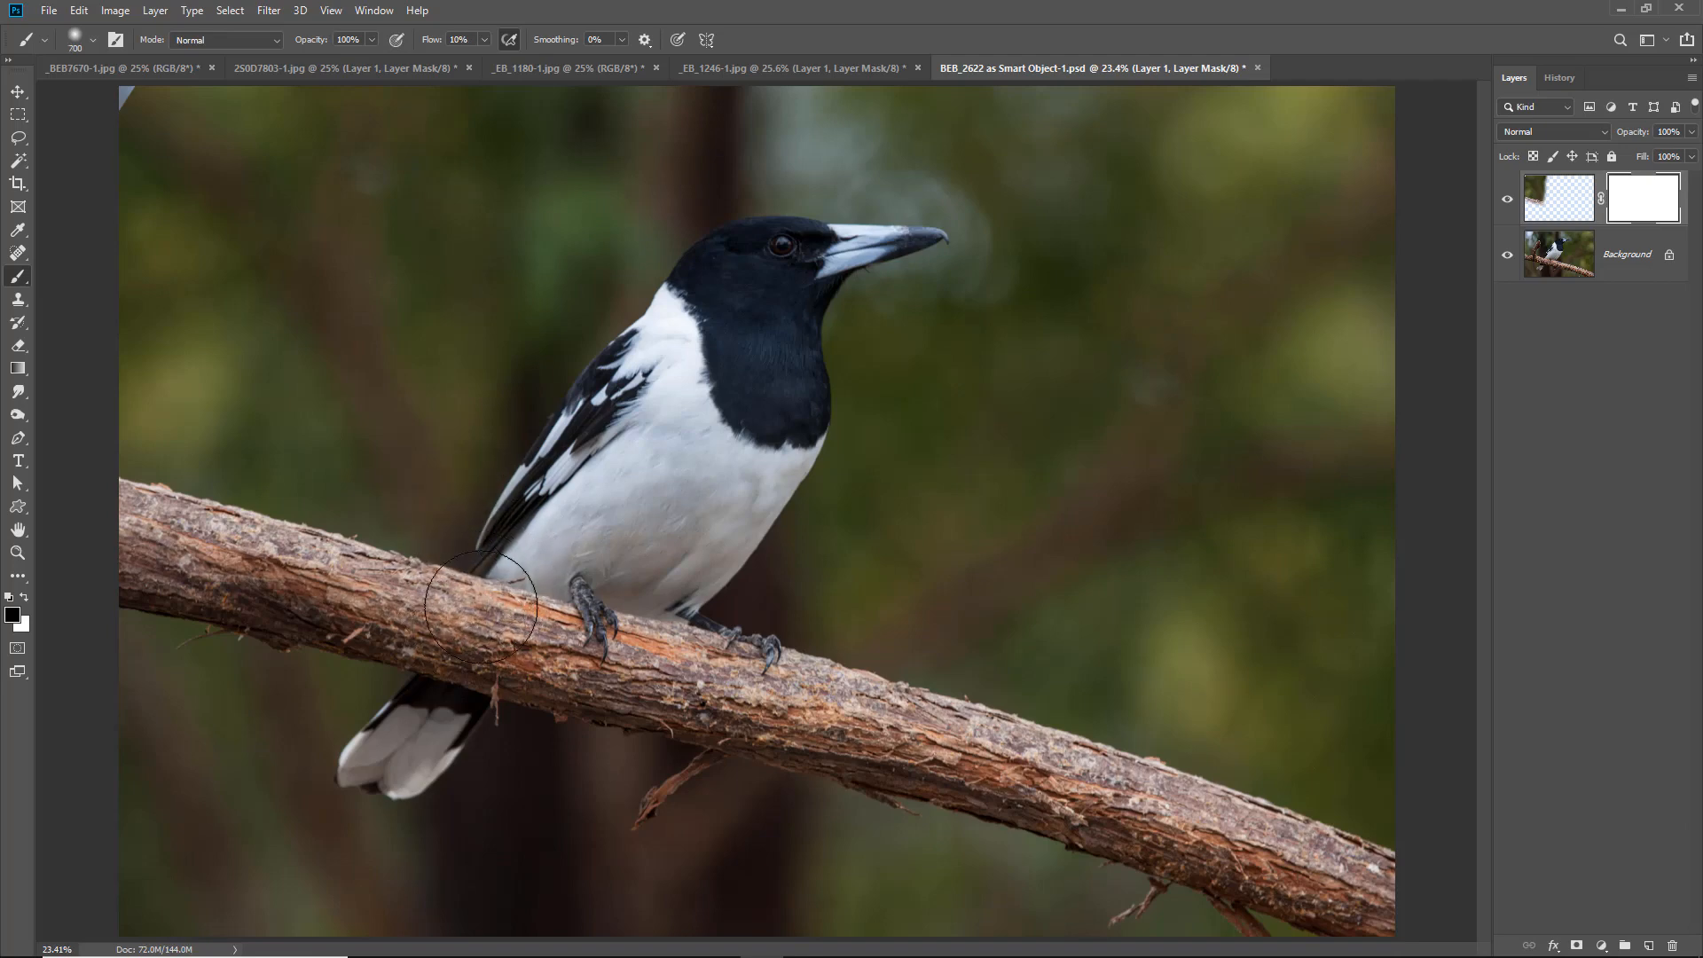
left_click(571, 711)
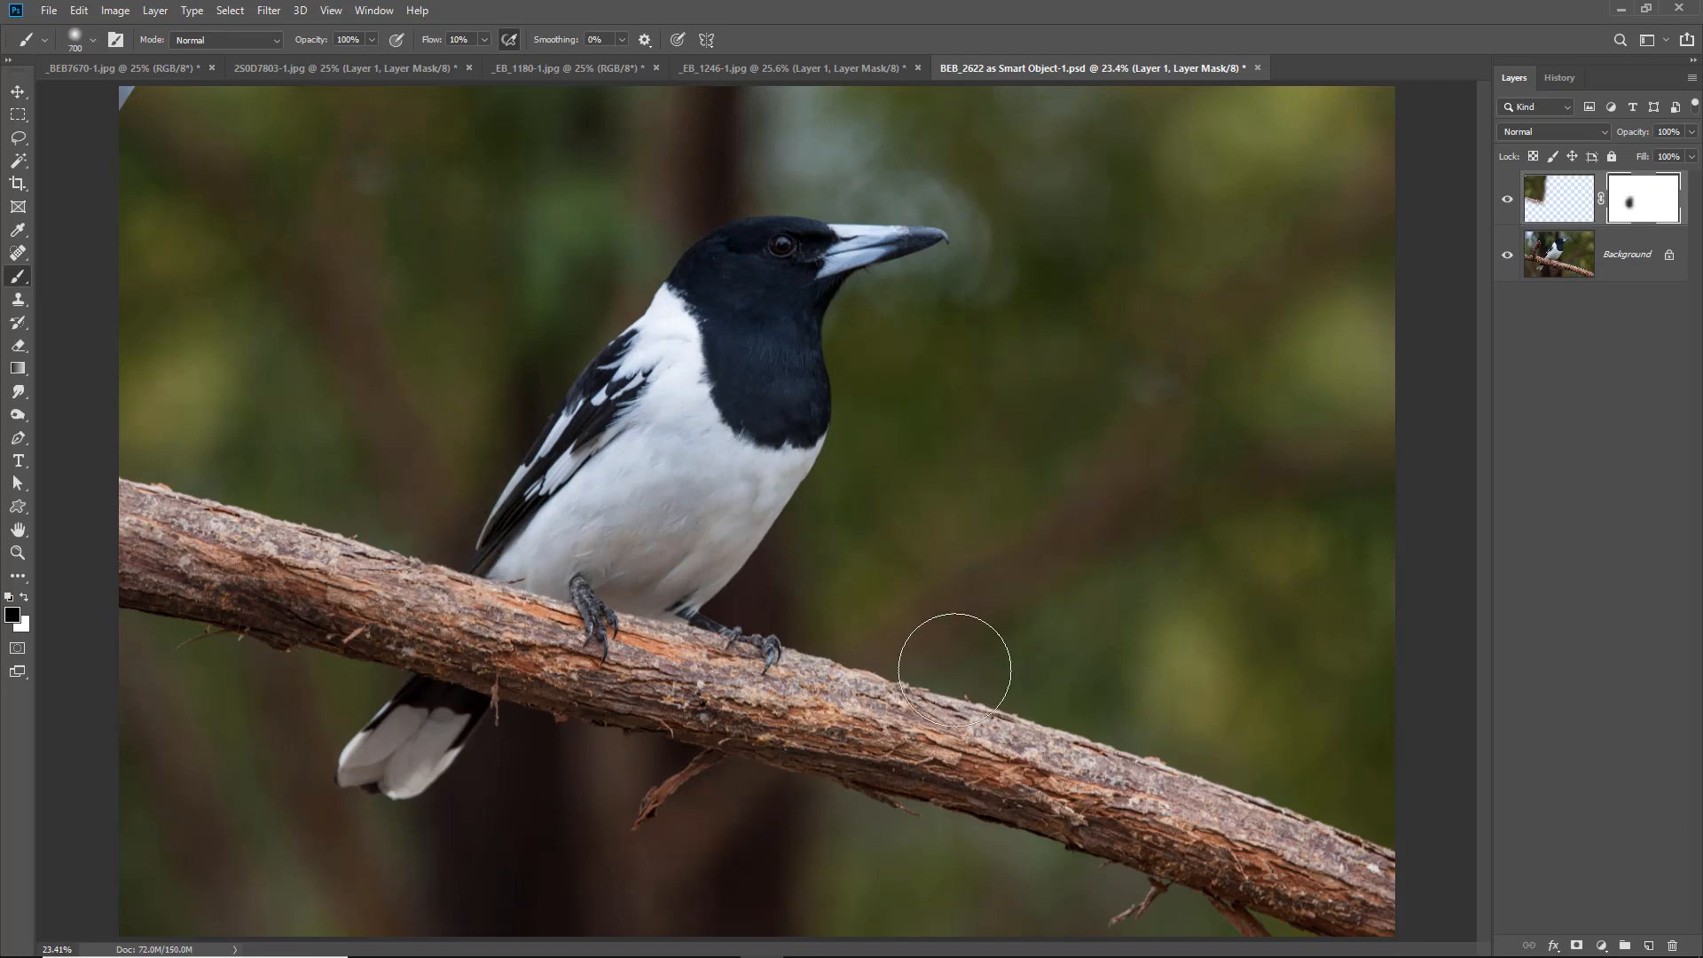
Step: Flatten the magpie image and heal the leftover pale corner and nearby background spot with a 200 px Content-Aware Spot Healing Brush
left_click(1692, 81)
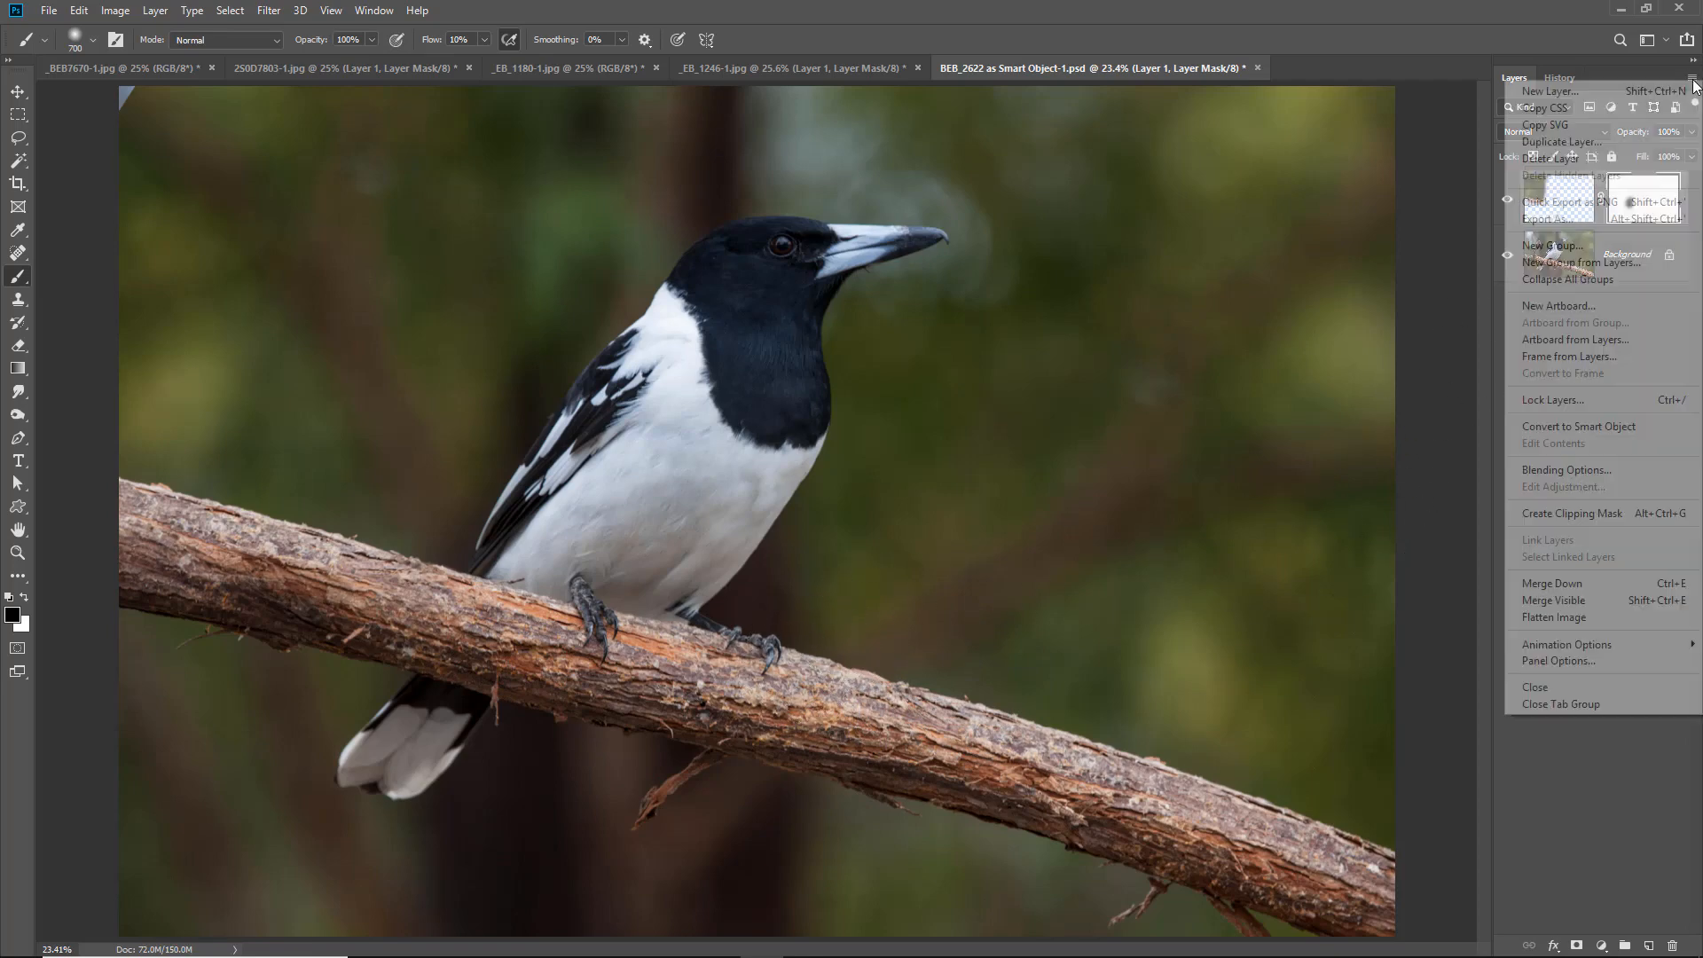
left_click(1563, 618)
key("x")
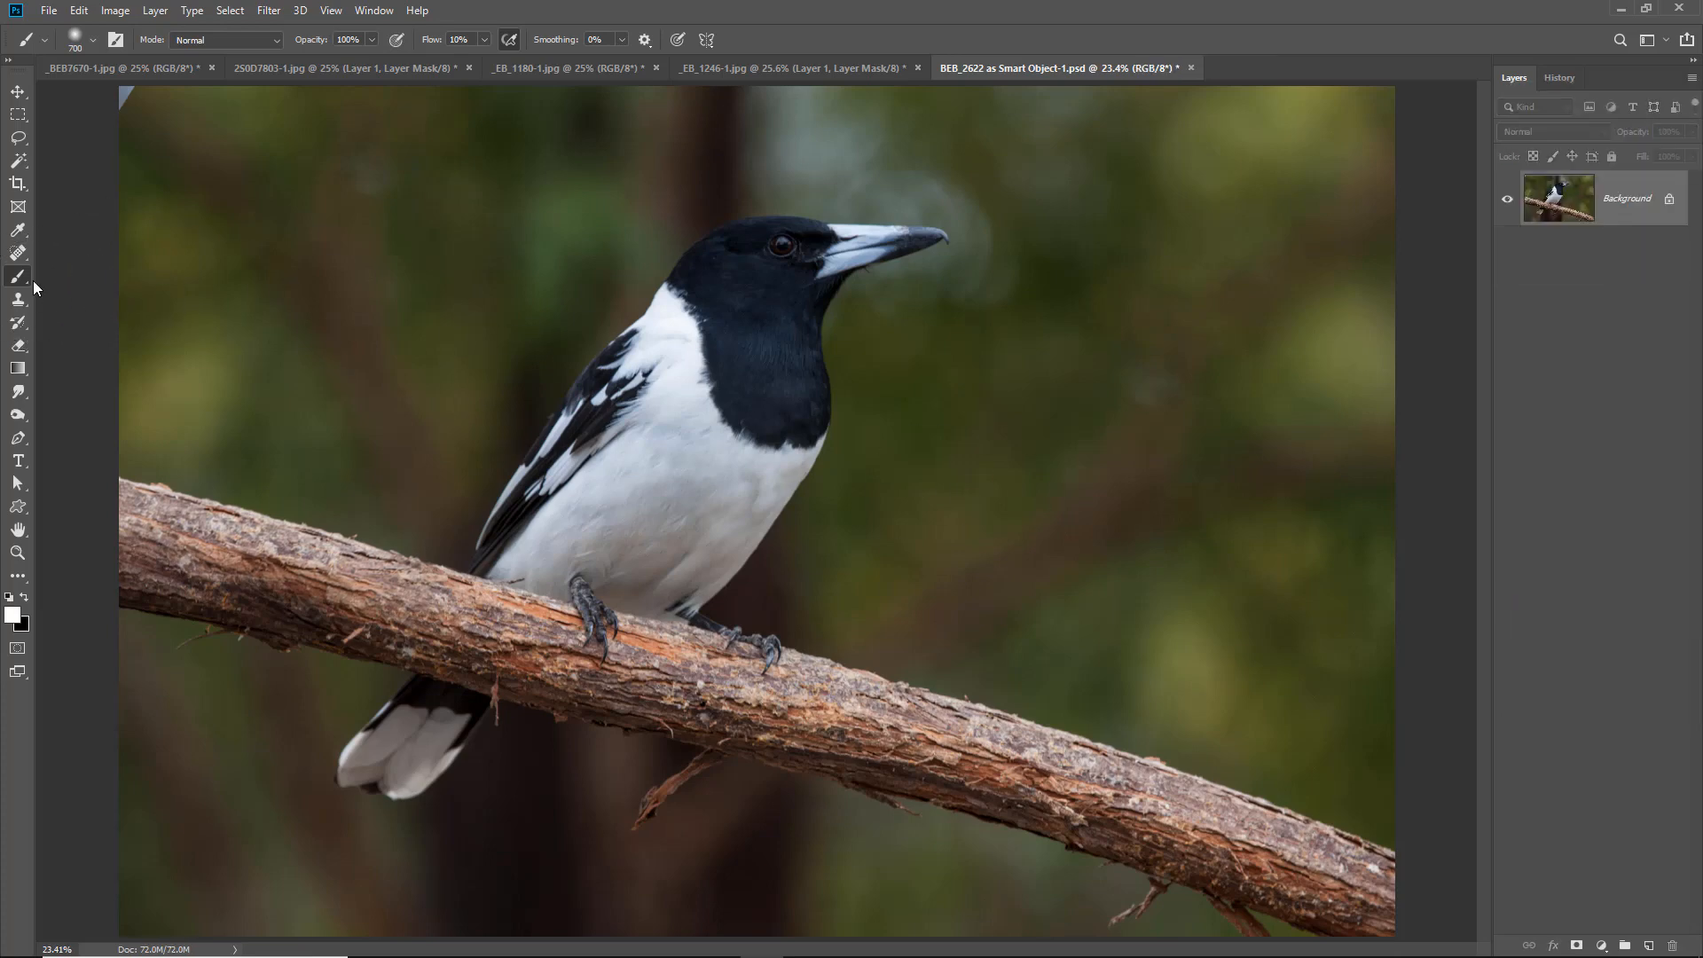
left_click(14, 255)
left_click(69, 252)
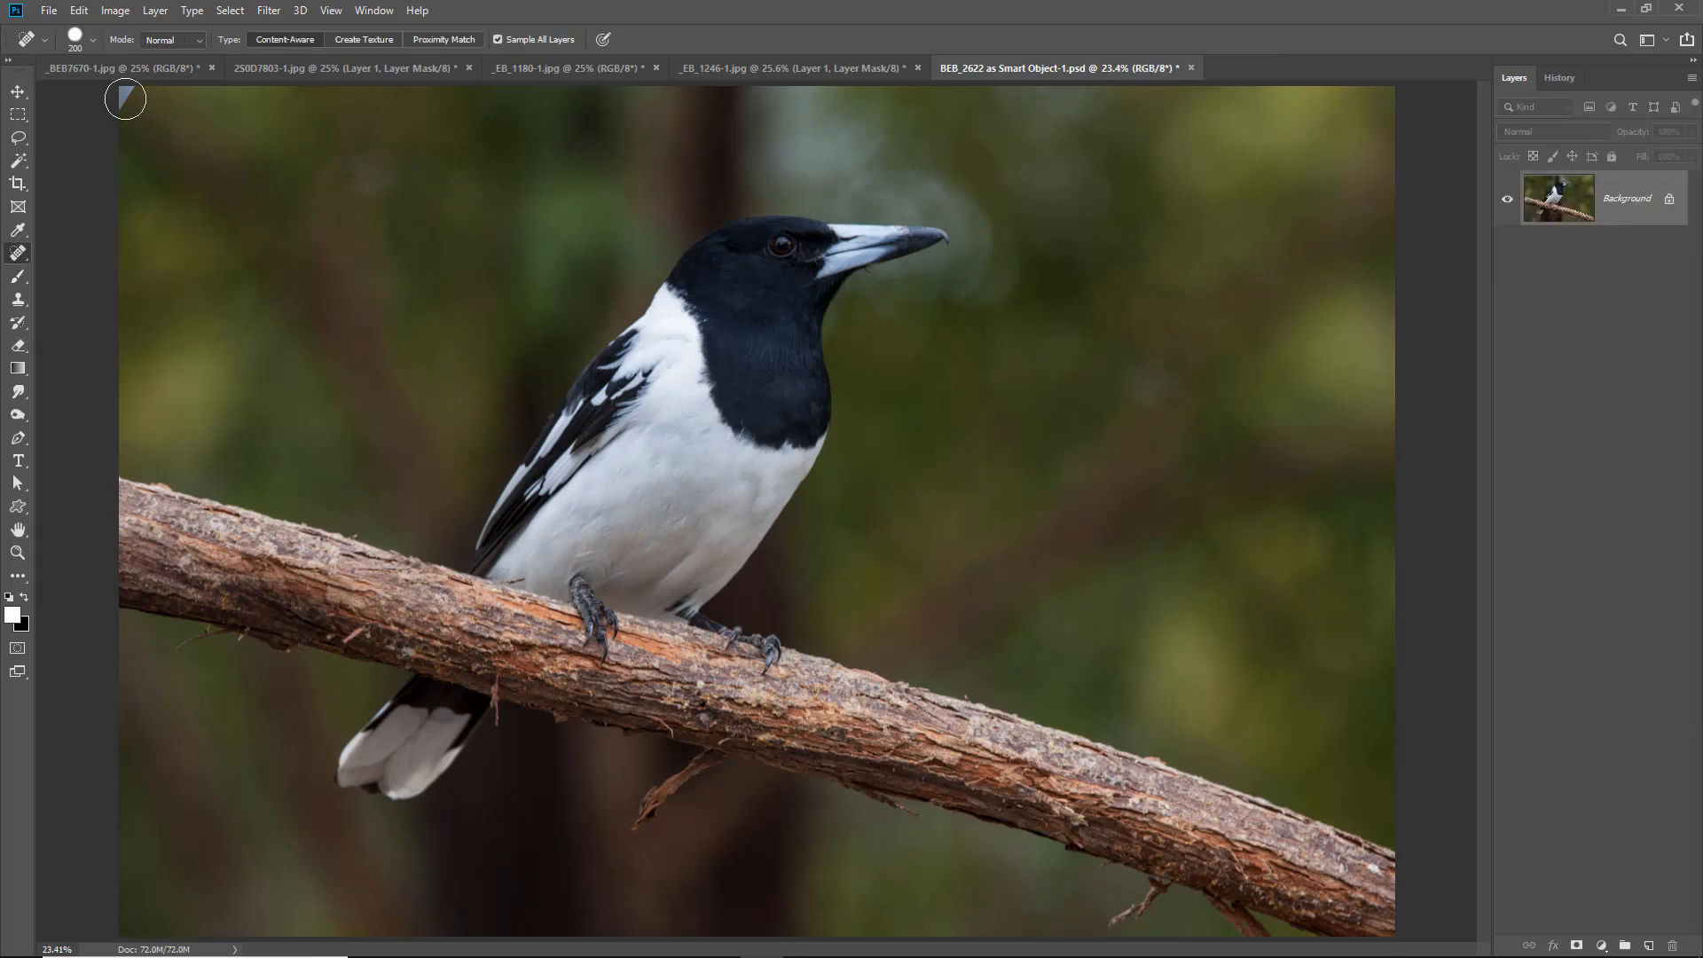
left_click_drag(360, 170, 333, 200)
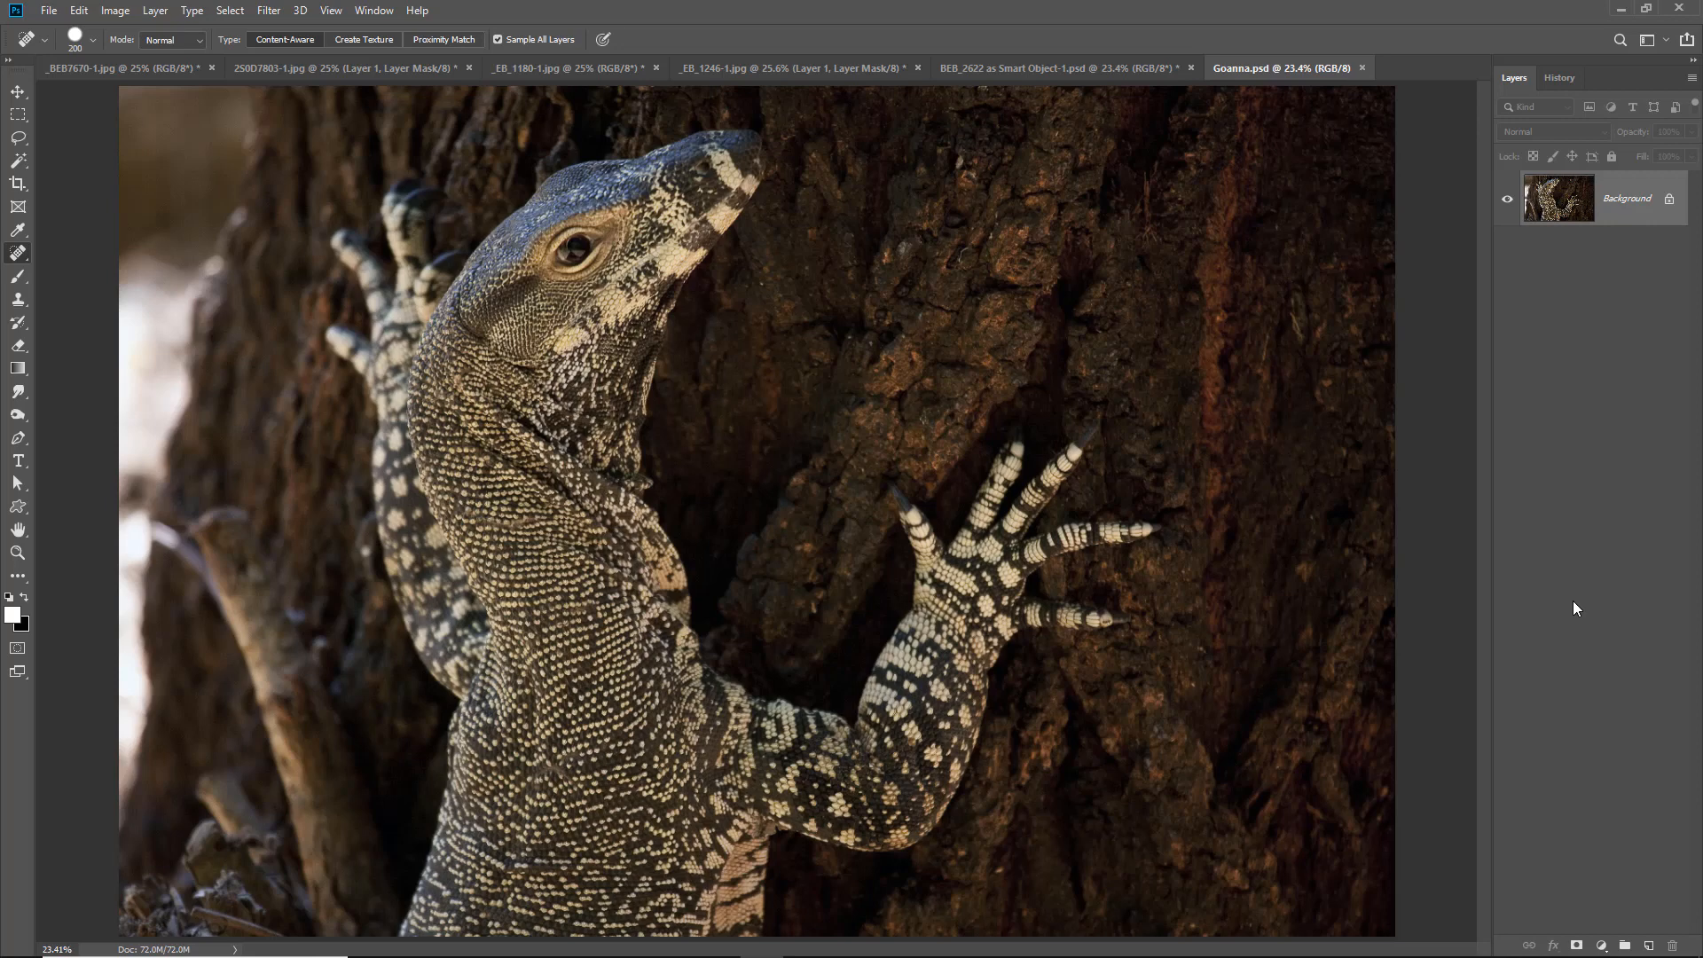
Step: In Goanna.psd, lasso the tree bark beyond the lizard's head and front claws out to the image edges
left_click(24, 140)
left_click(71, 139)
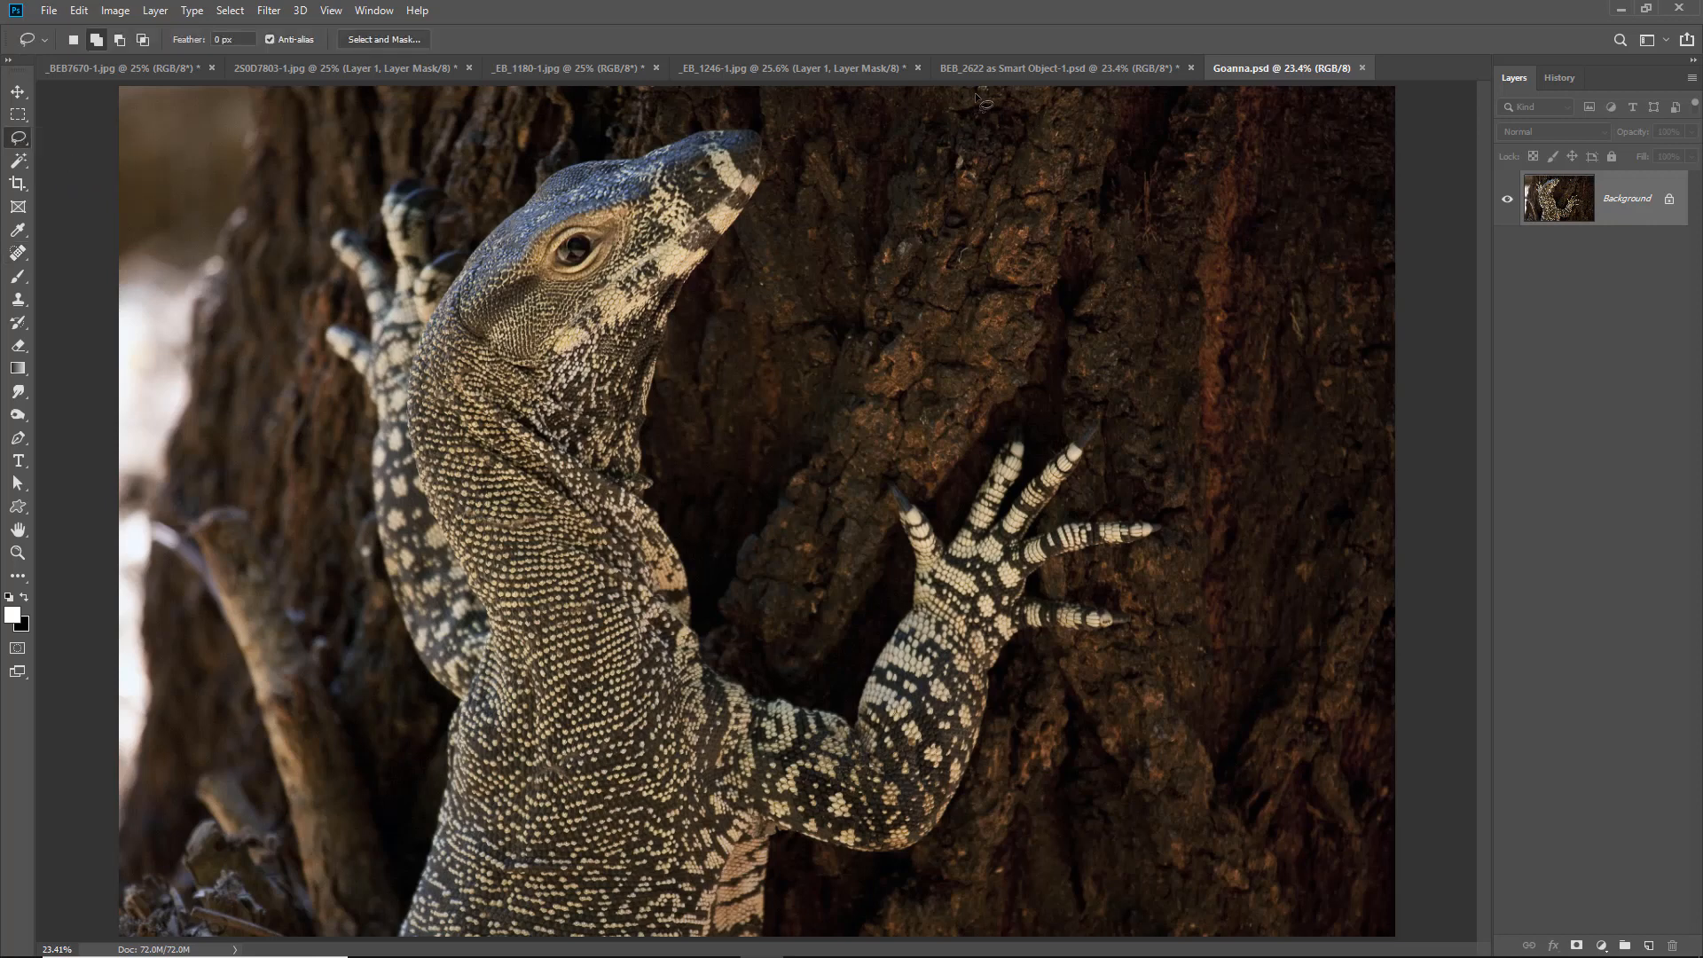
mouse_move(970, 91)
left_mouse_down()
mouse_move(959, 174)
mouse_move(1024, 336)
mouse_move(1152, 424)
mouse_move(1200, 505)
mouse_move(1195, 592)
mouse_move(1056, 719)
mouse_move(999, 923)
mouse_move(1137, 948)
mouse_move(1430, 951)
mouse_move(1473, 632)
mouse_move(1462, 269)
mouse_move(1431, 81)
mouse_move(1238, 56)
mouse_move(986, 71)
left_mouse_up()
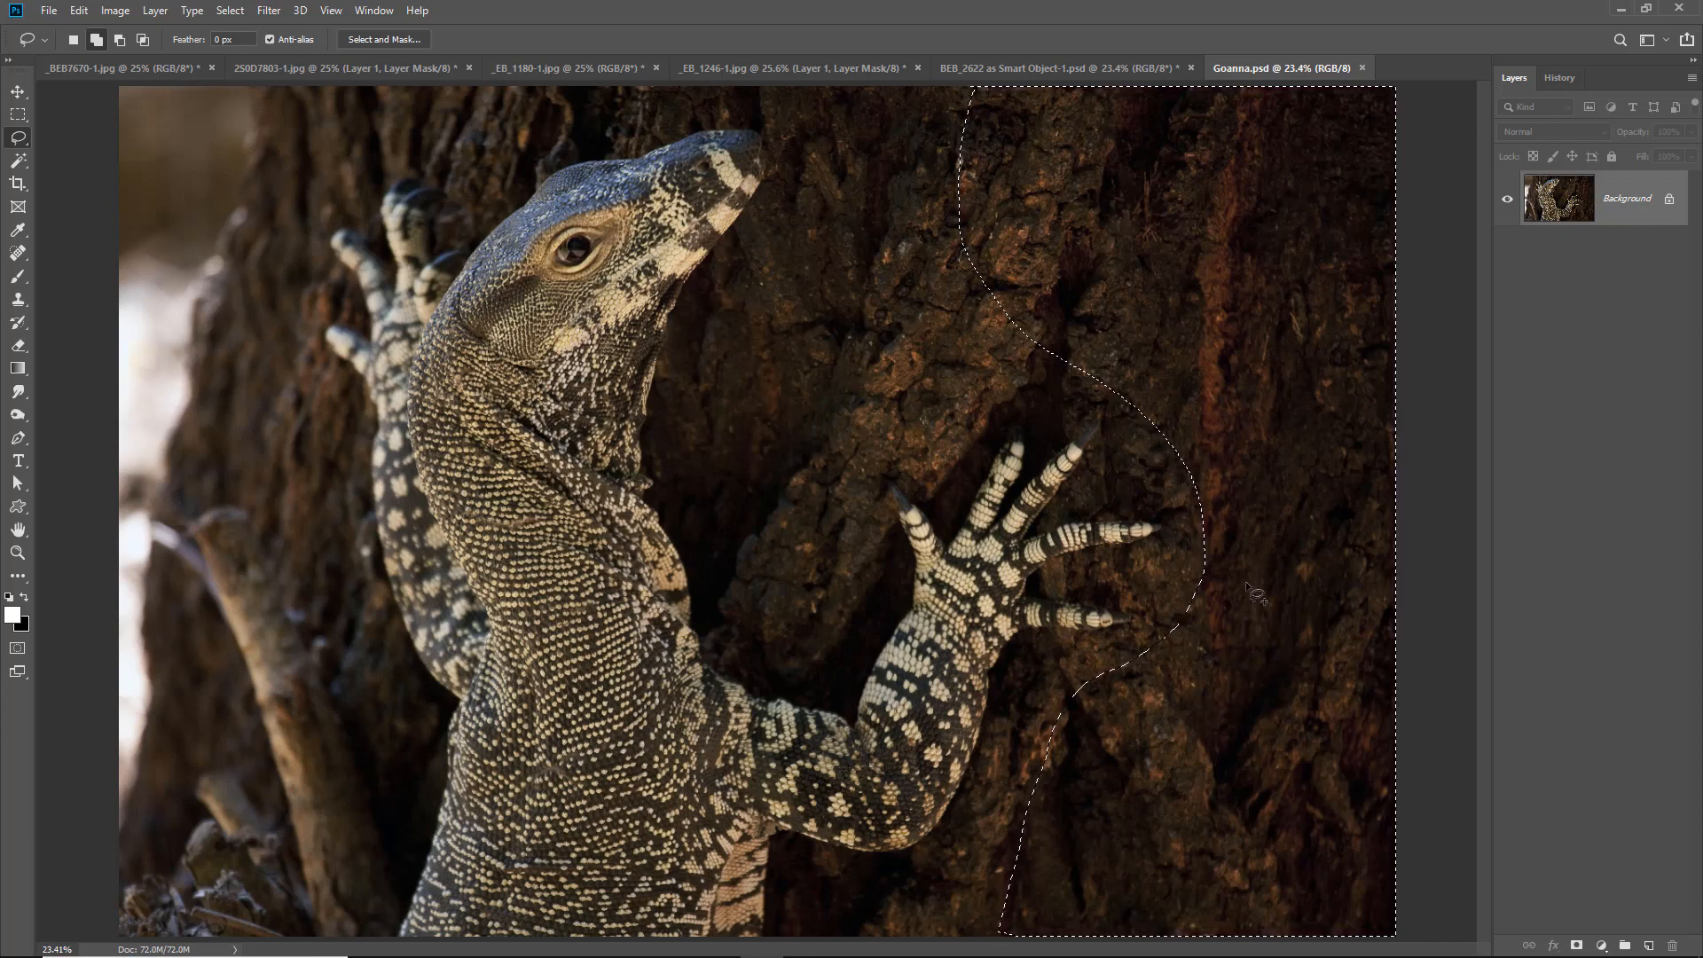
Step: Feather the bark selection by 106.9 px in Select and Mask and copy it onto a new layer
left_click(383, 40)
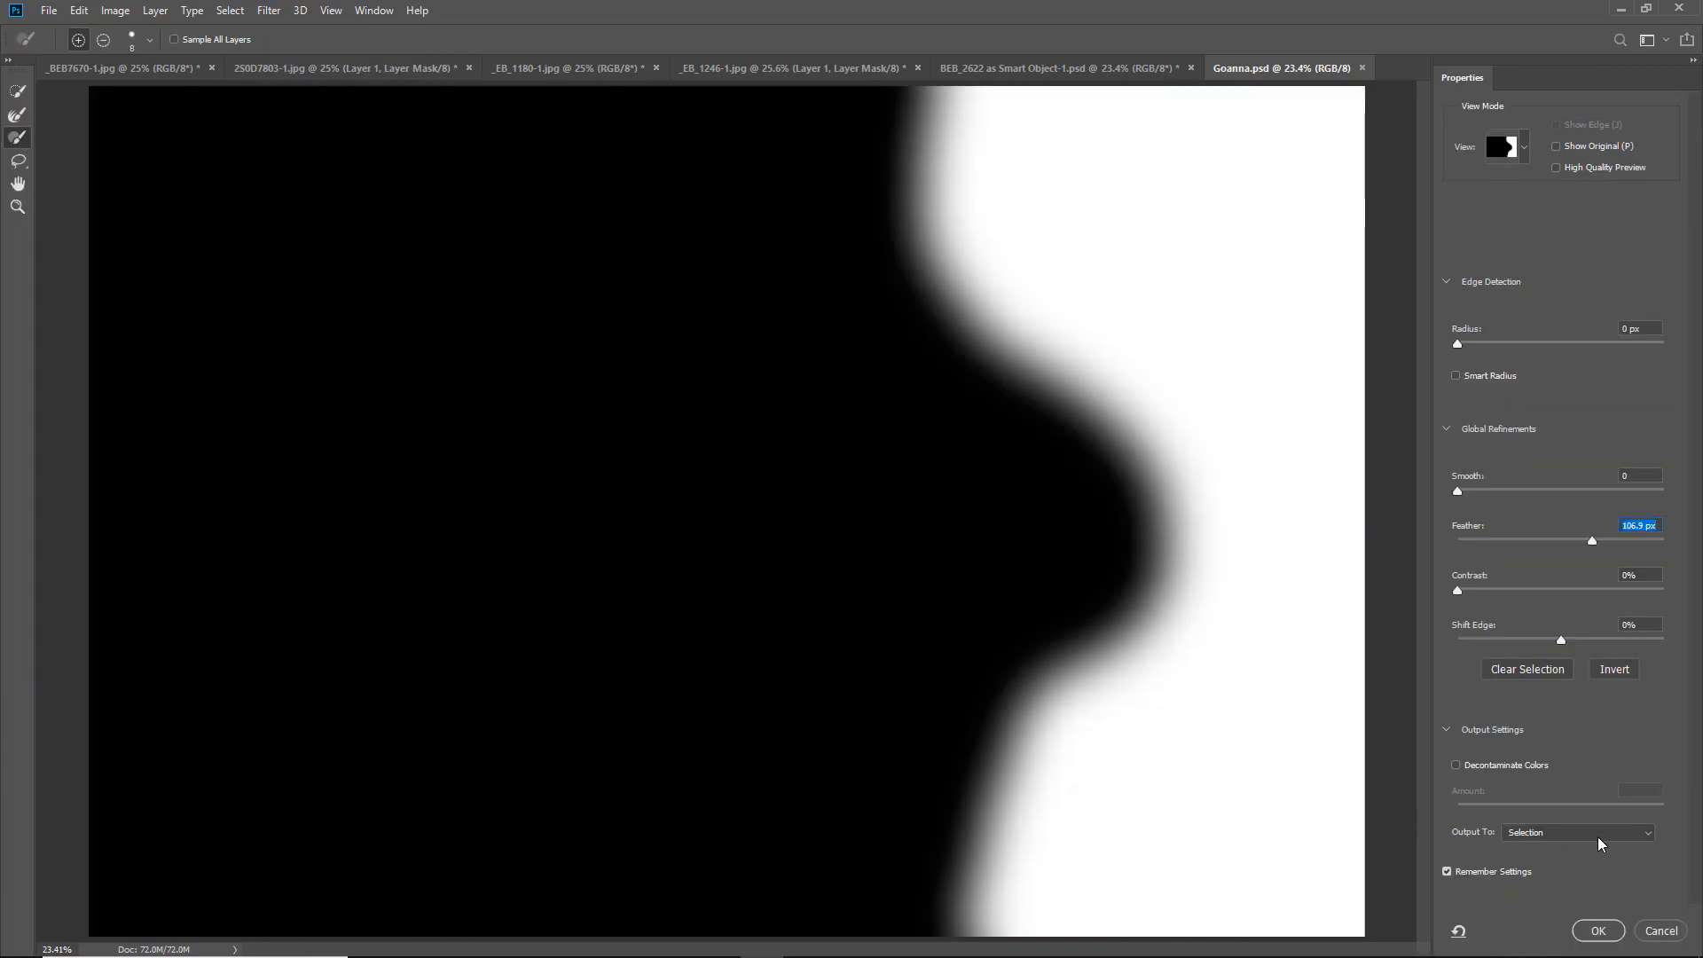
left_click(1596, 931)
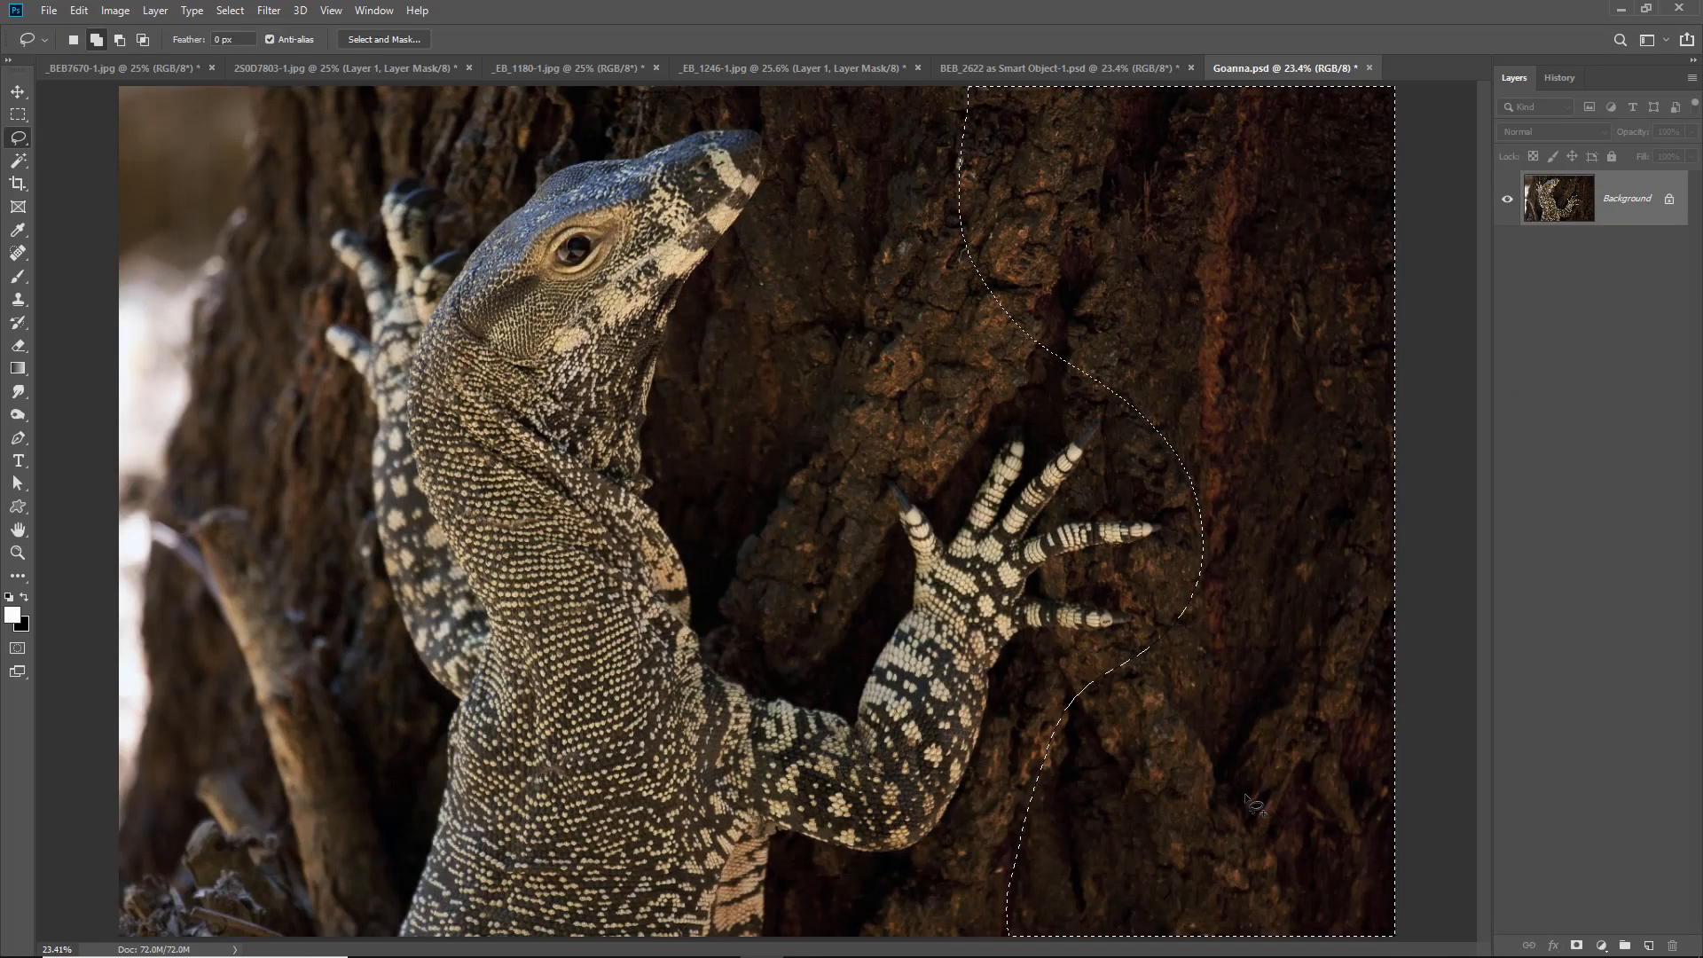
key("ctrl+j")
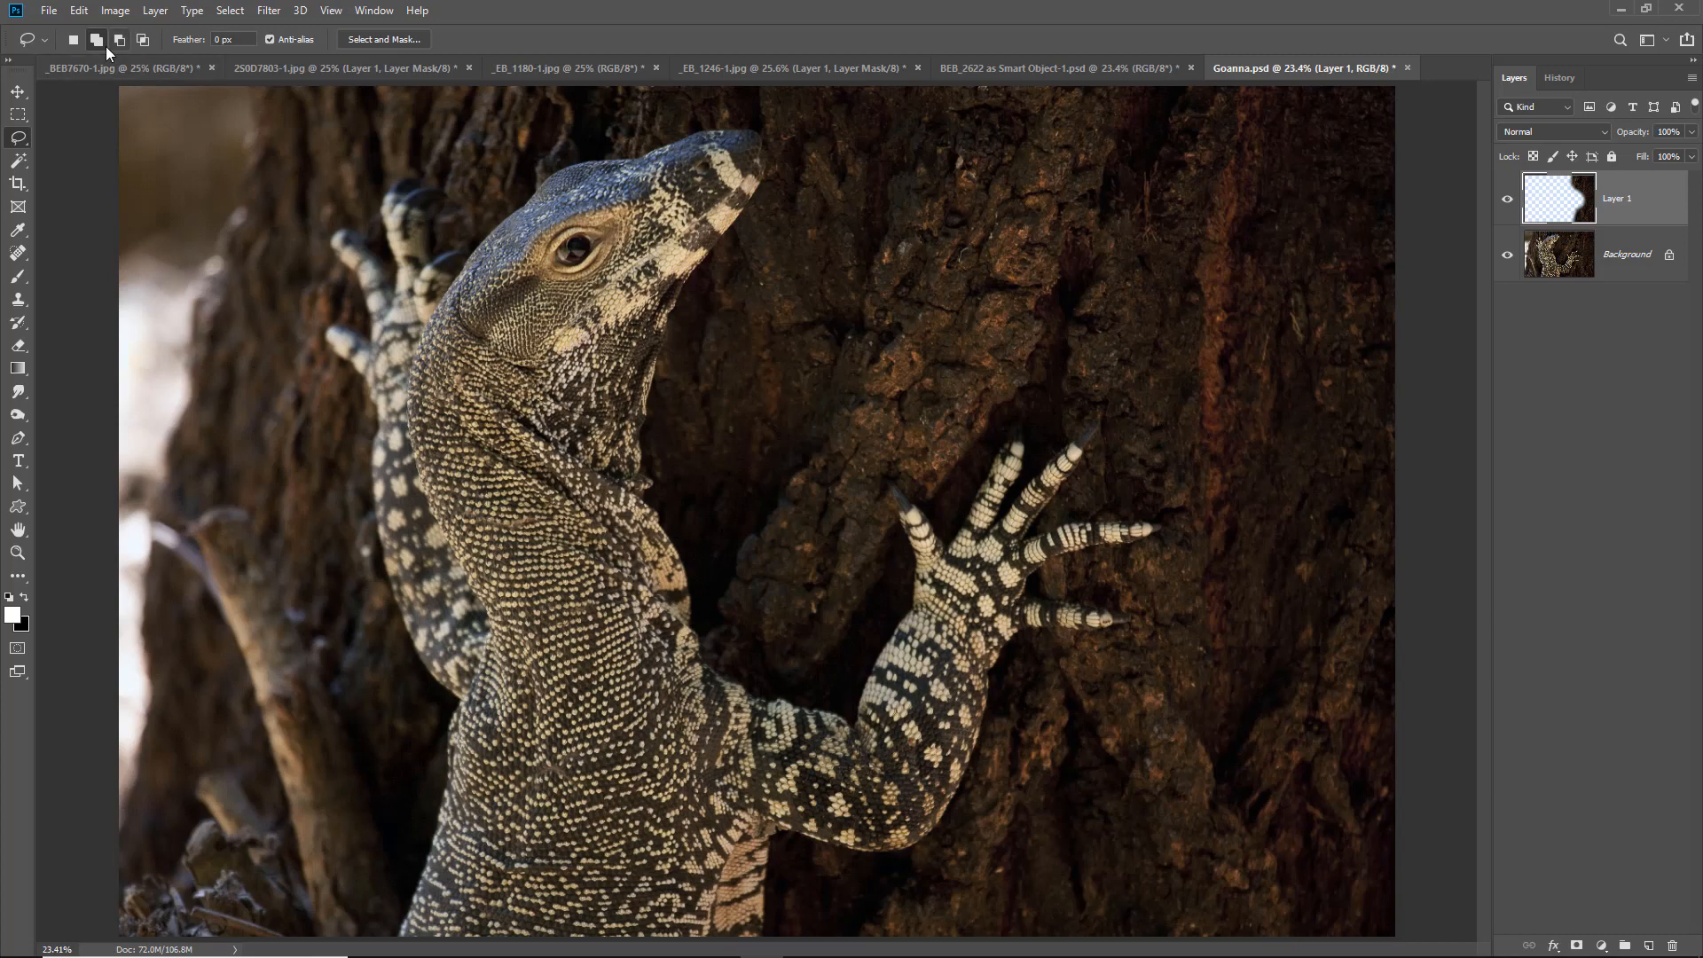
Step: Flip the copied bark layer horizontally and move it across to cover the bright background behind the lizard
left_click(78, 11)
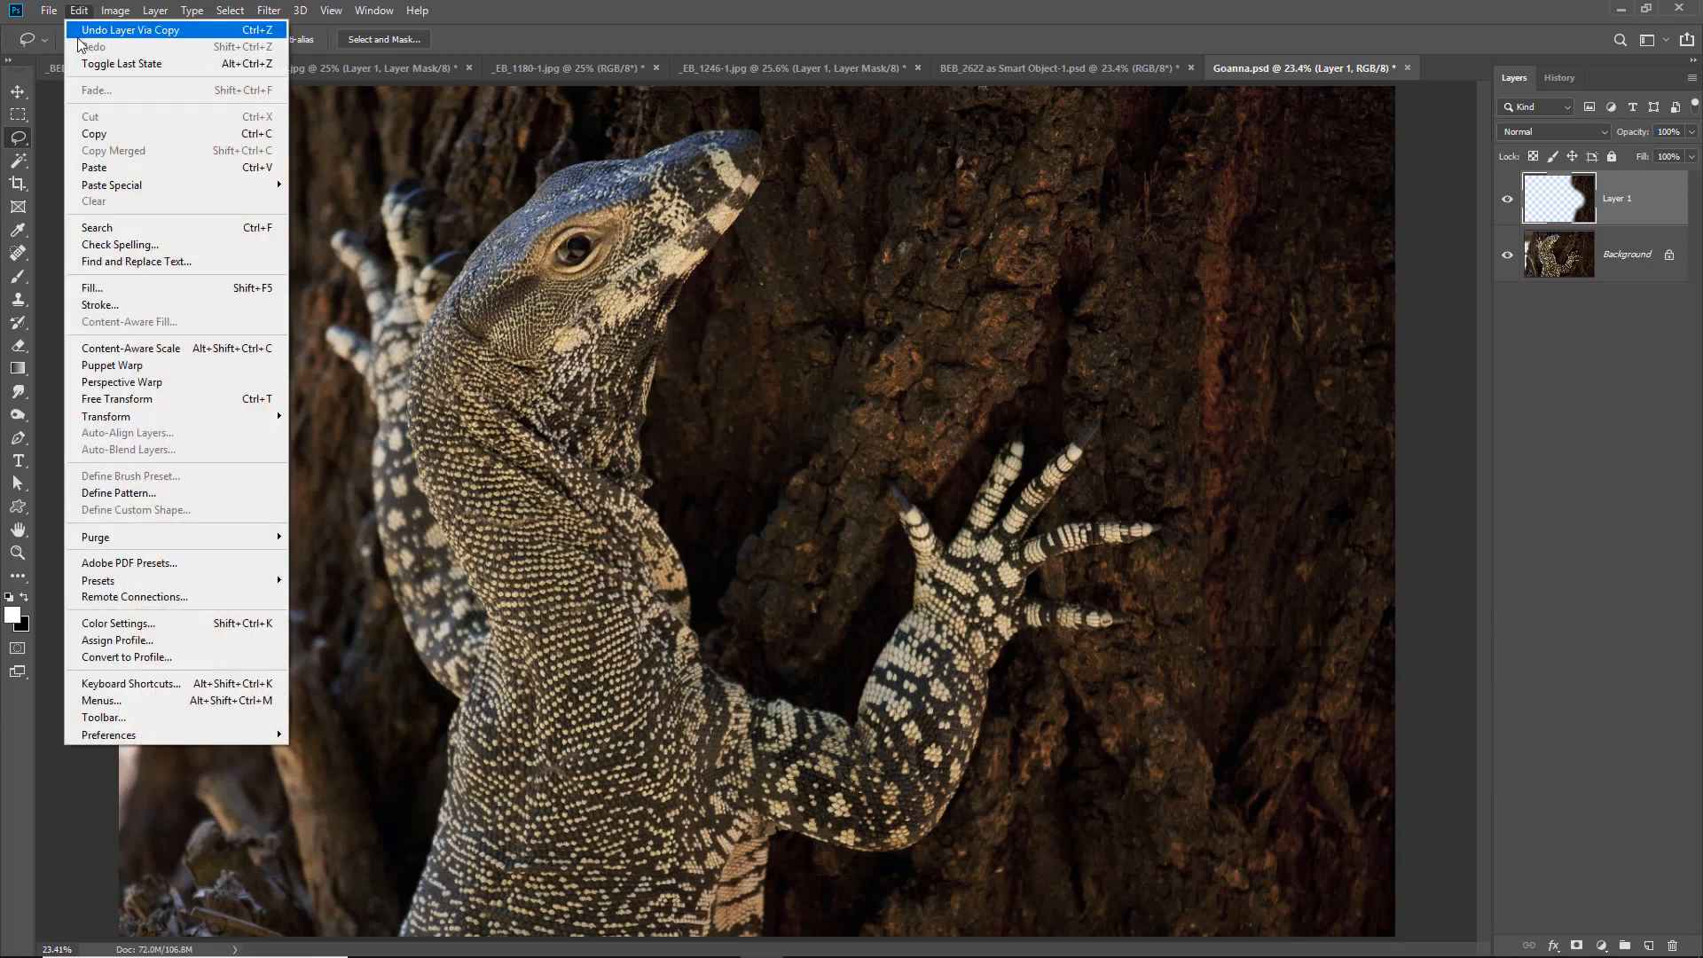
mouse_move(113, 418)
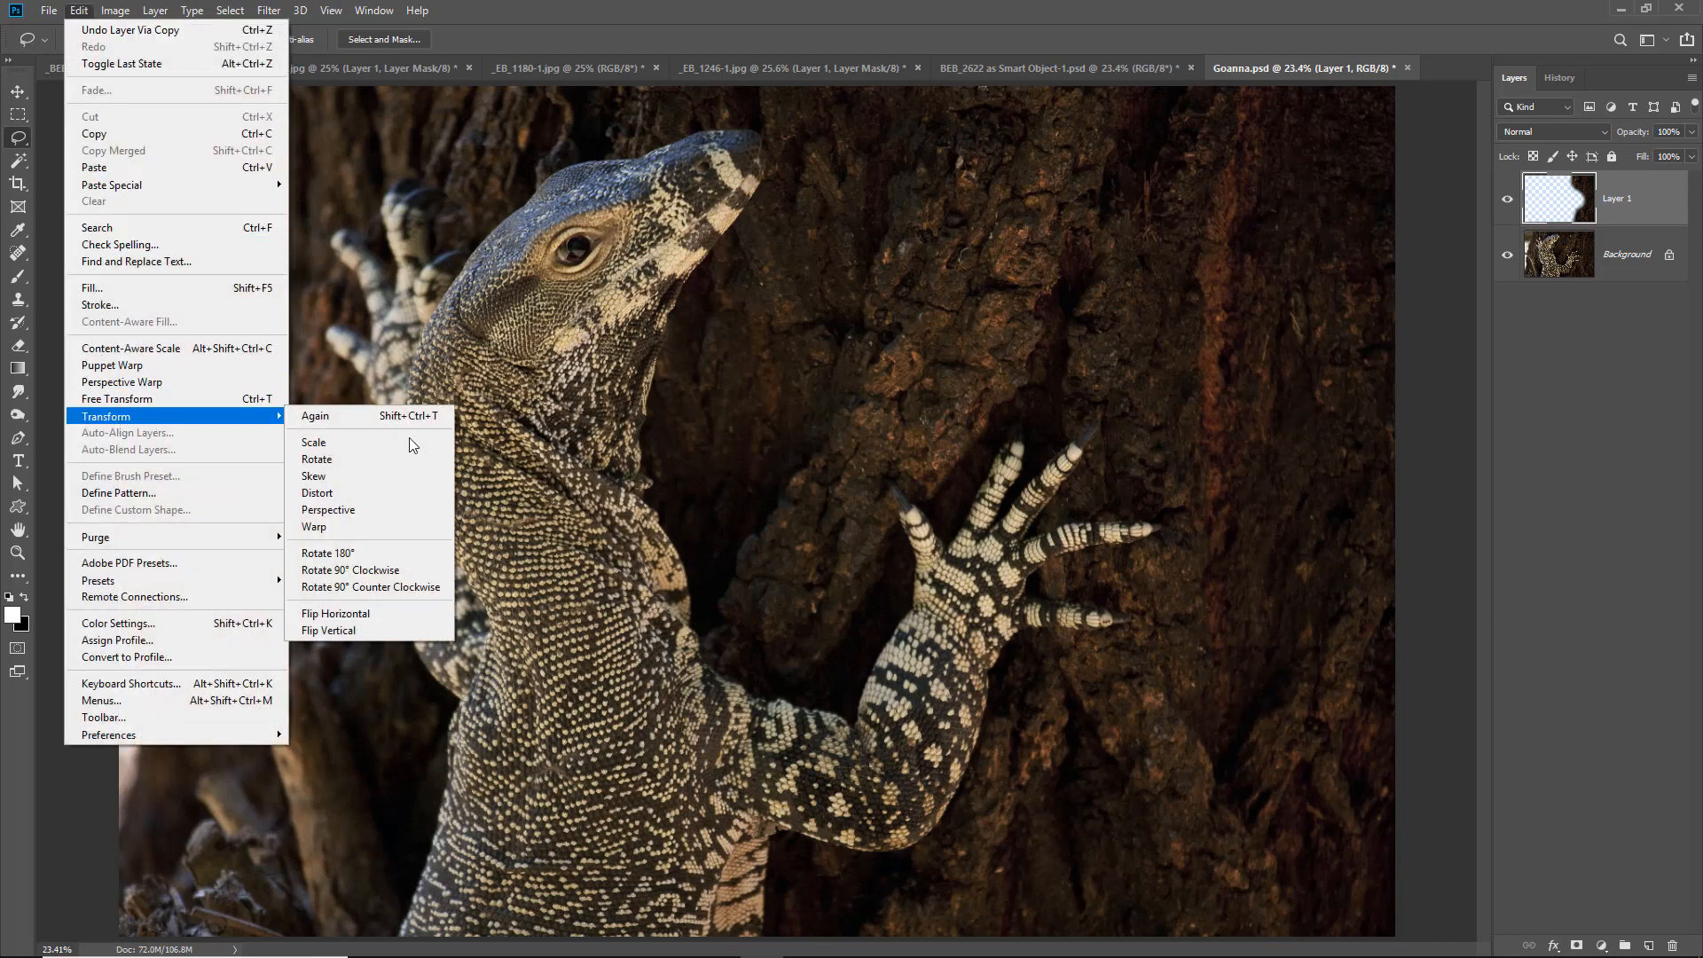
left_click(375, 617)
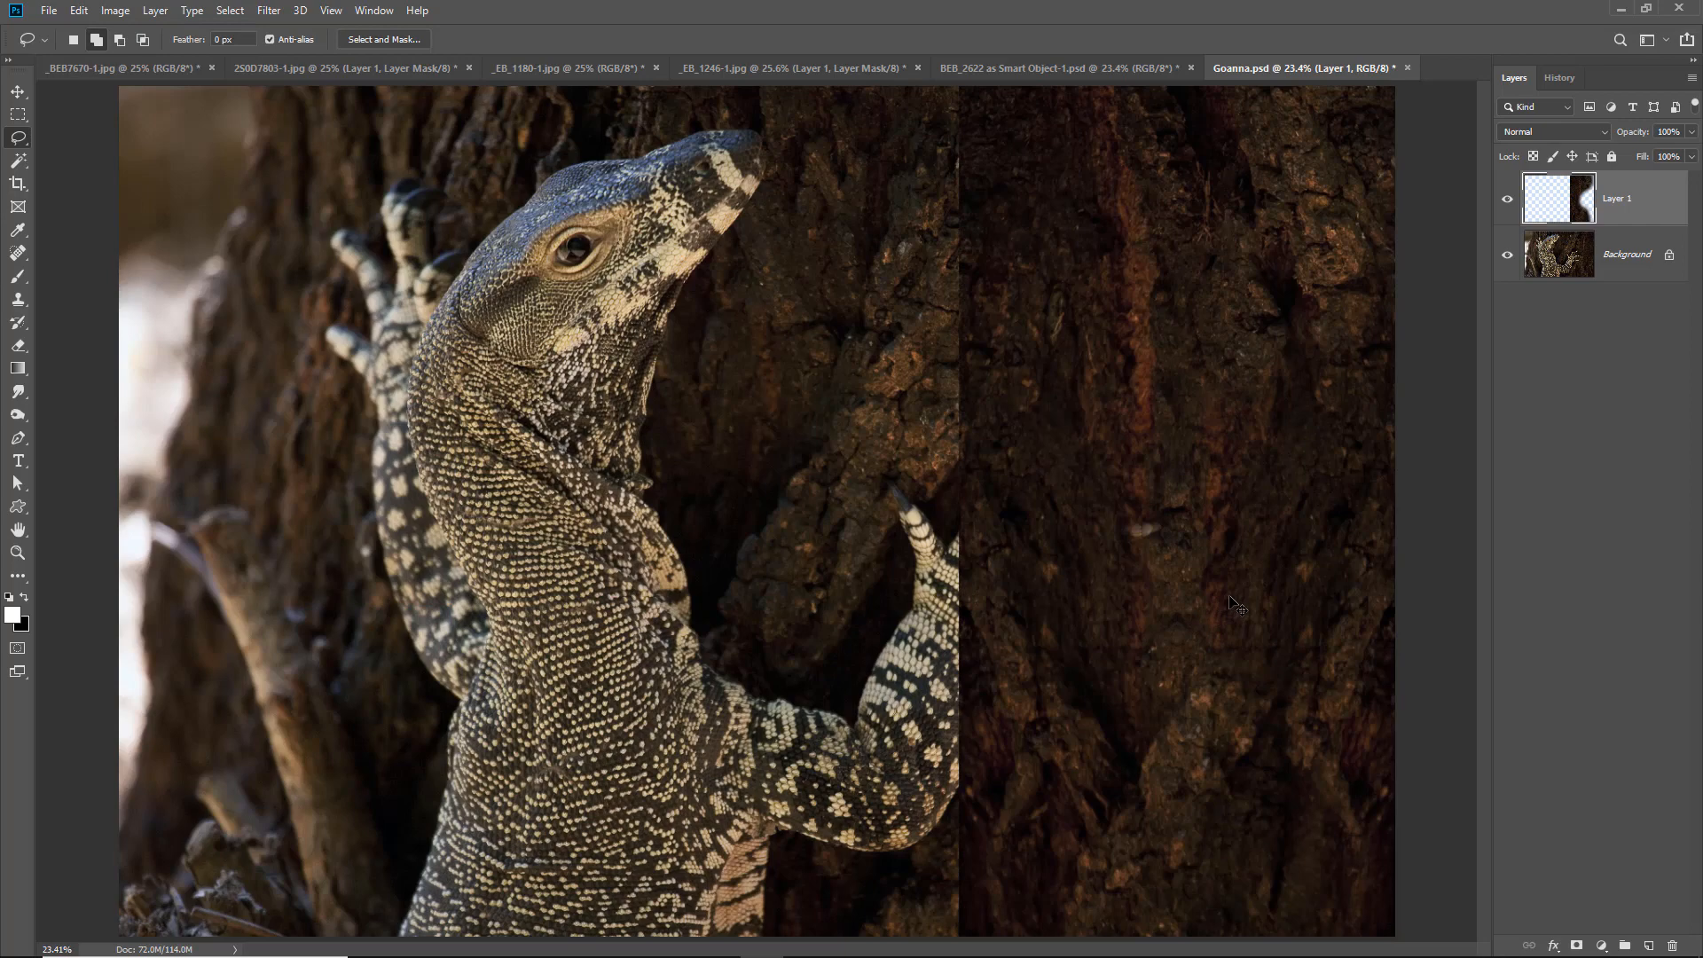
left_click_drag(1277, 581, 417, 592)
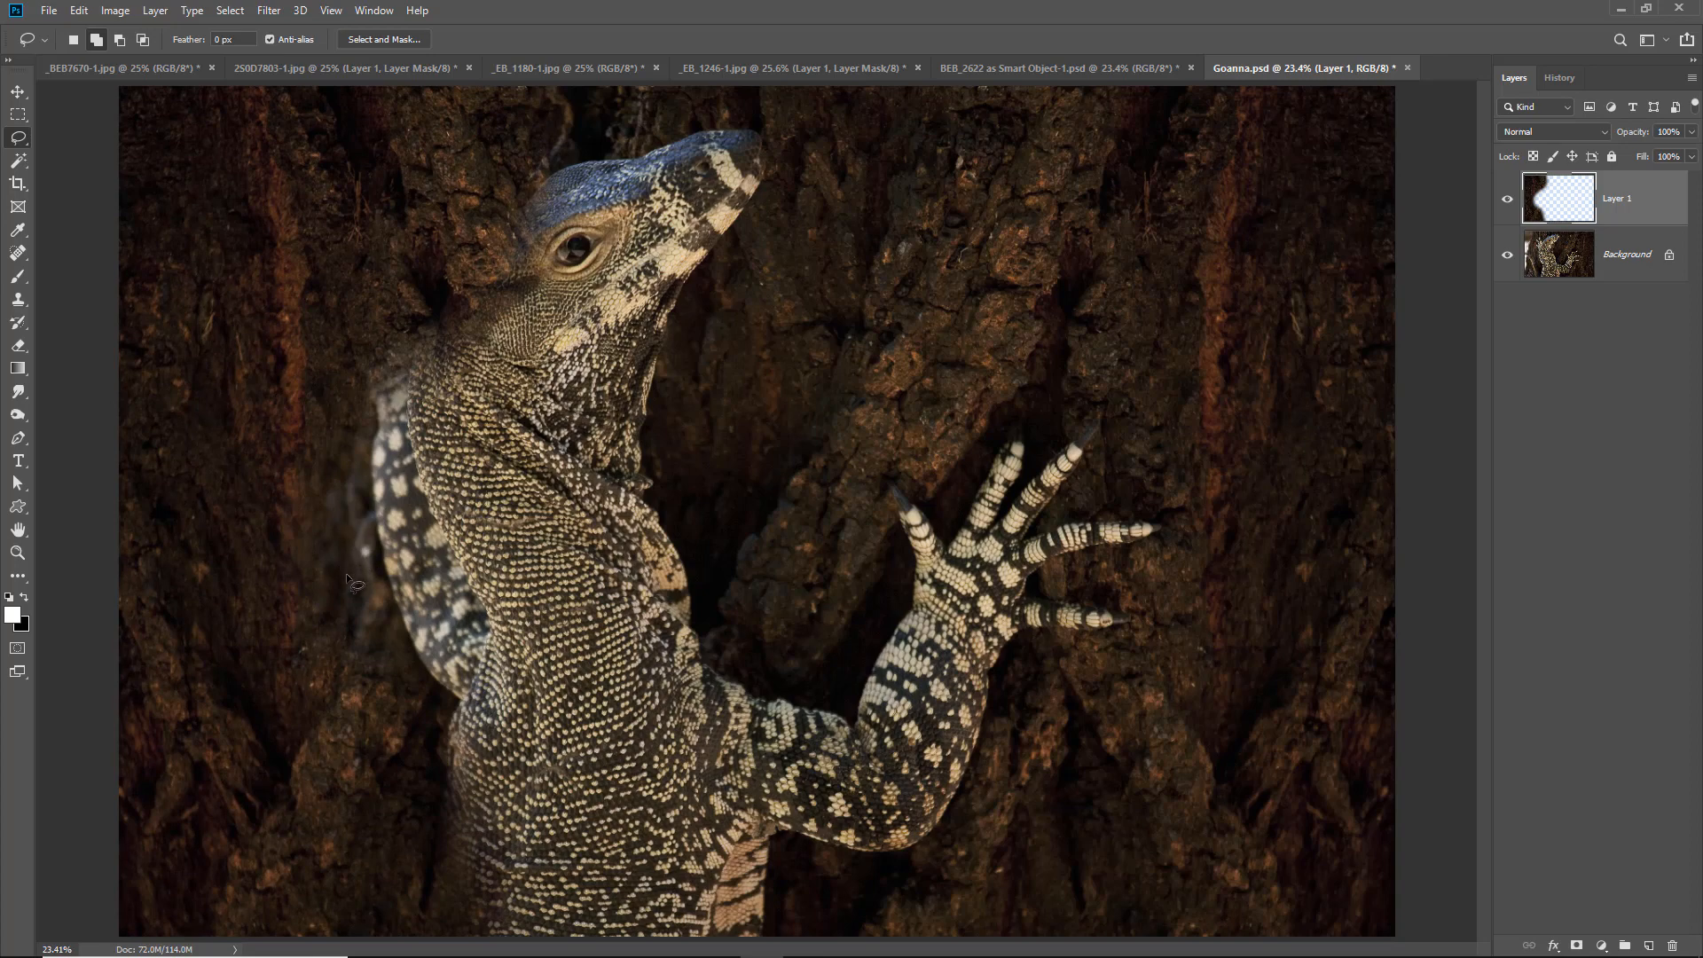
Step: Soften the flipped bark copy with a 9.6 px Gaussian Blur and nudge it slightly
left_click(266, 13)
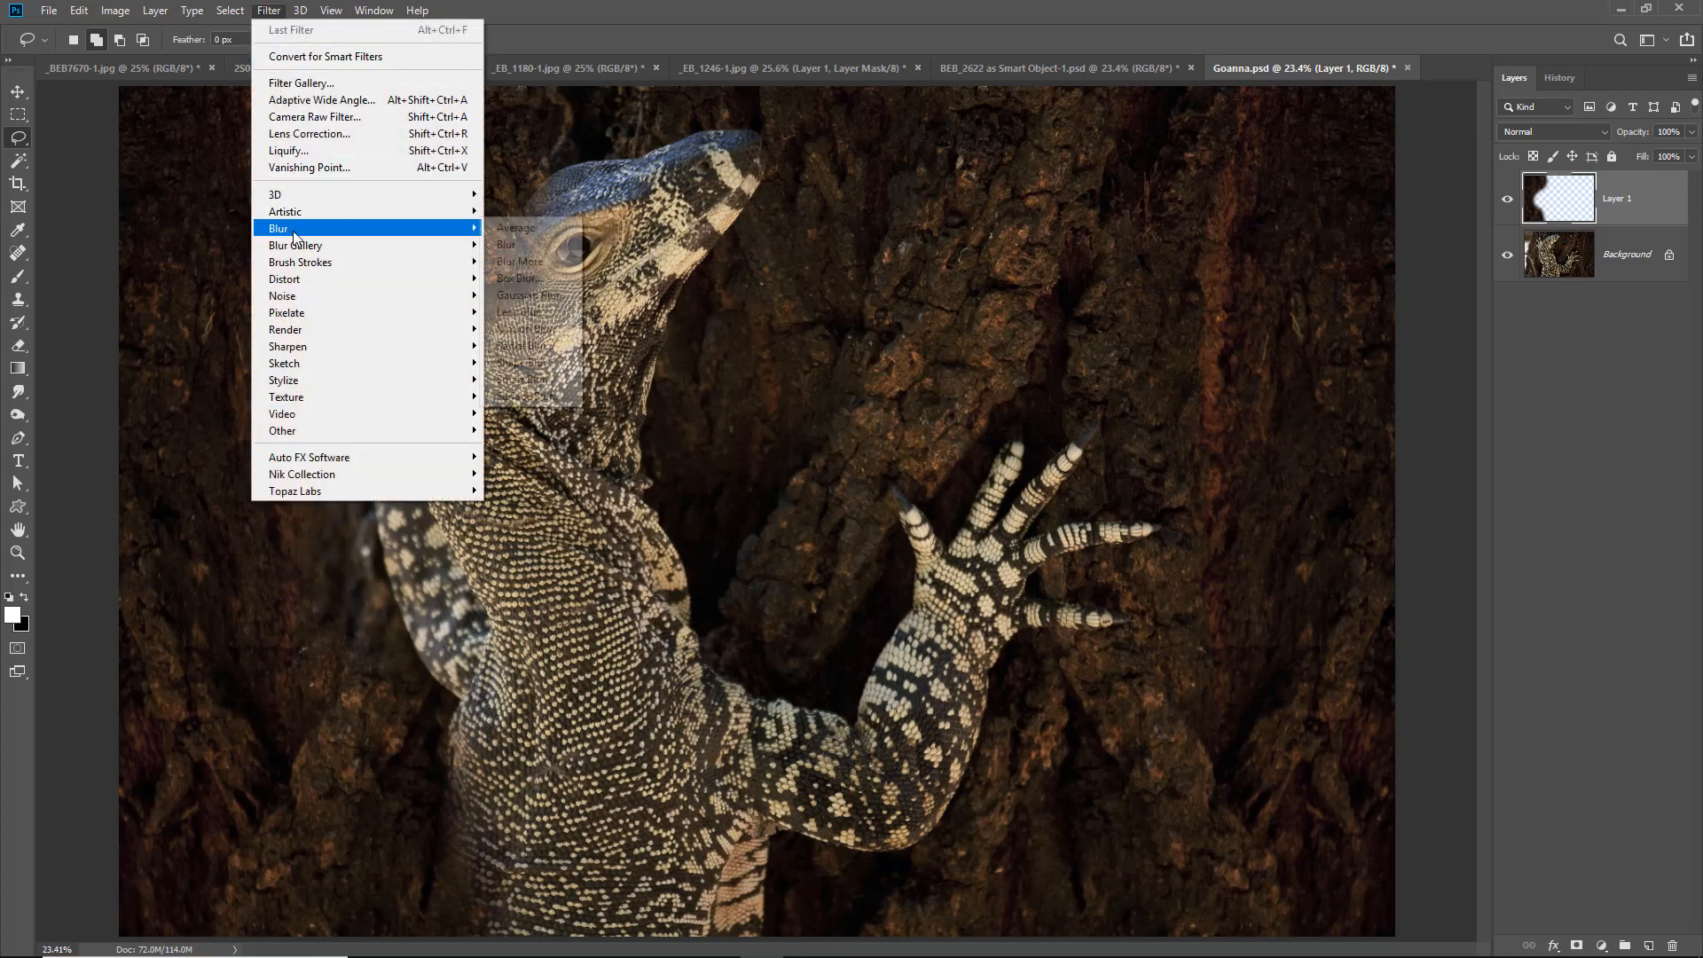
mouse_move(298, 233)
left_click(518, 296)
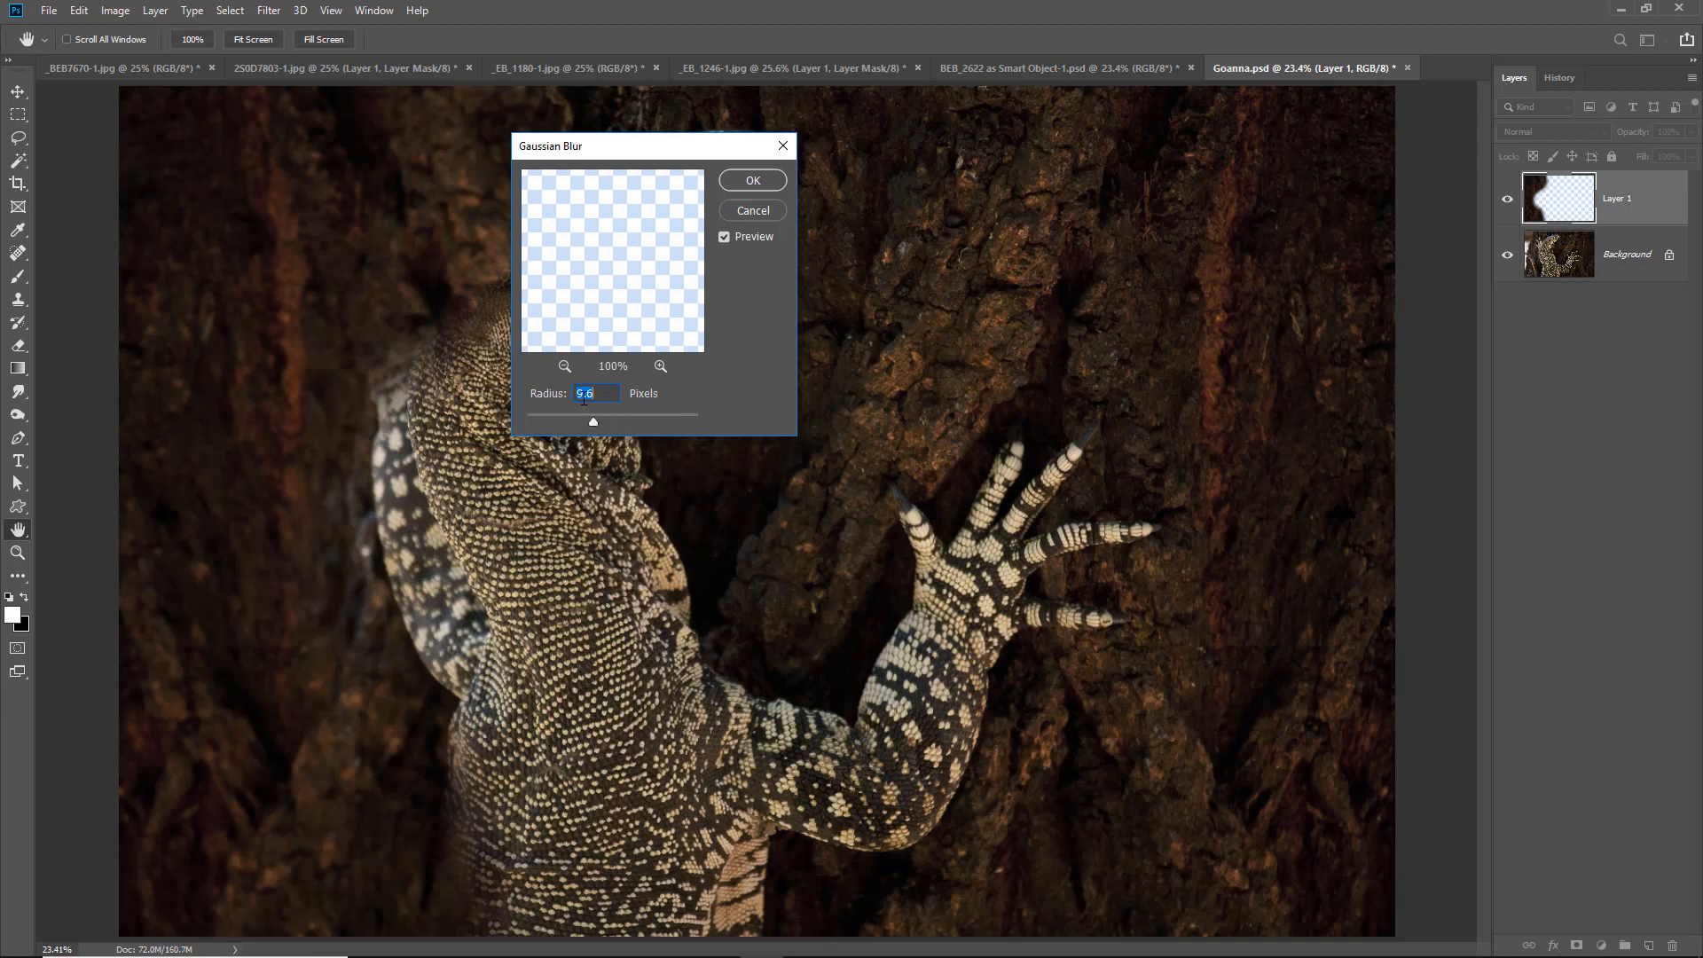
left_click(753, 181)
key("l")
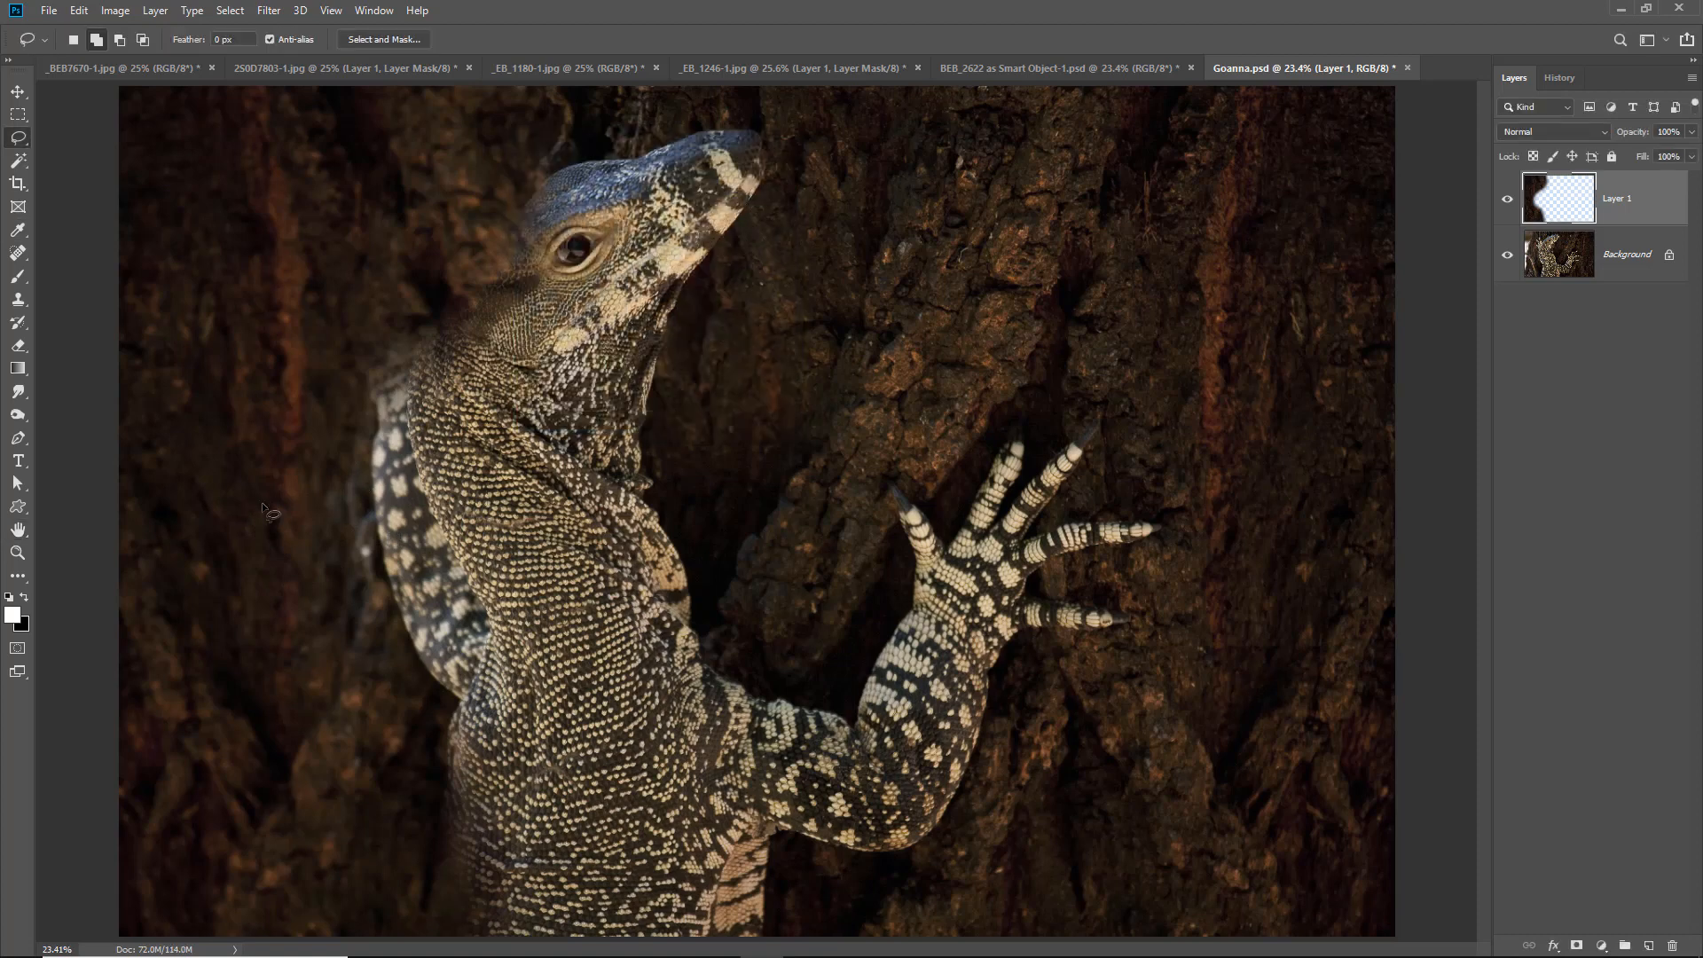
mouse_move(255, 384)
left_mouse_down()
mouse_move(817, 421)
mouse_move(297, 359)
mouse_move(250, 386)
left_mouse_up()
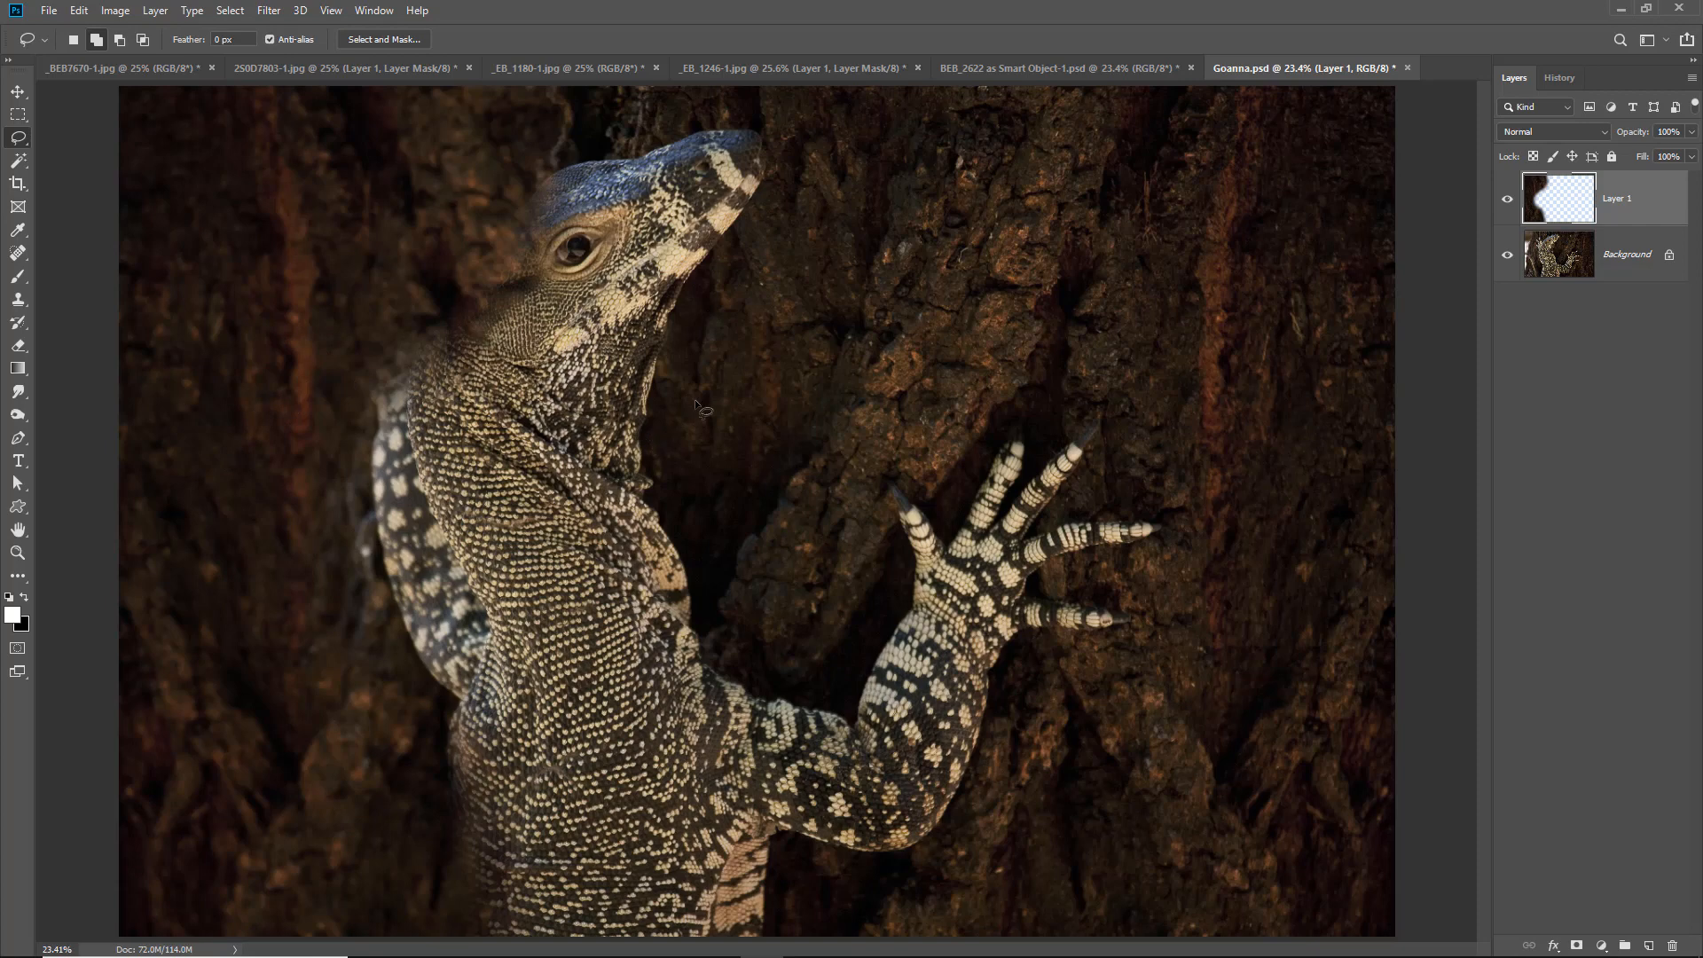
Step: Brighten the bark copy with Levels by setting the midtone input level to 1.2
key("ctrl+l")
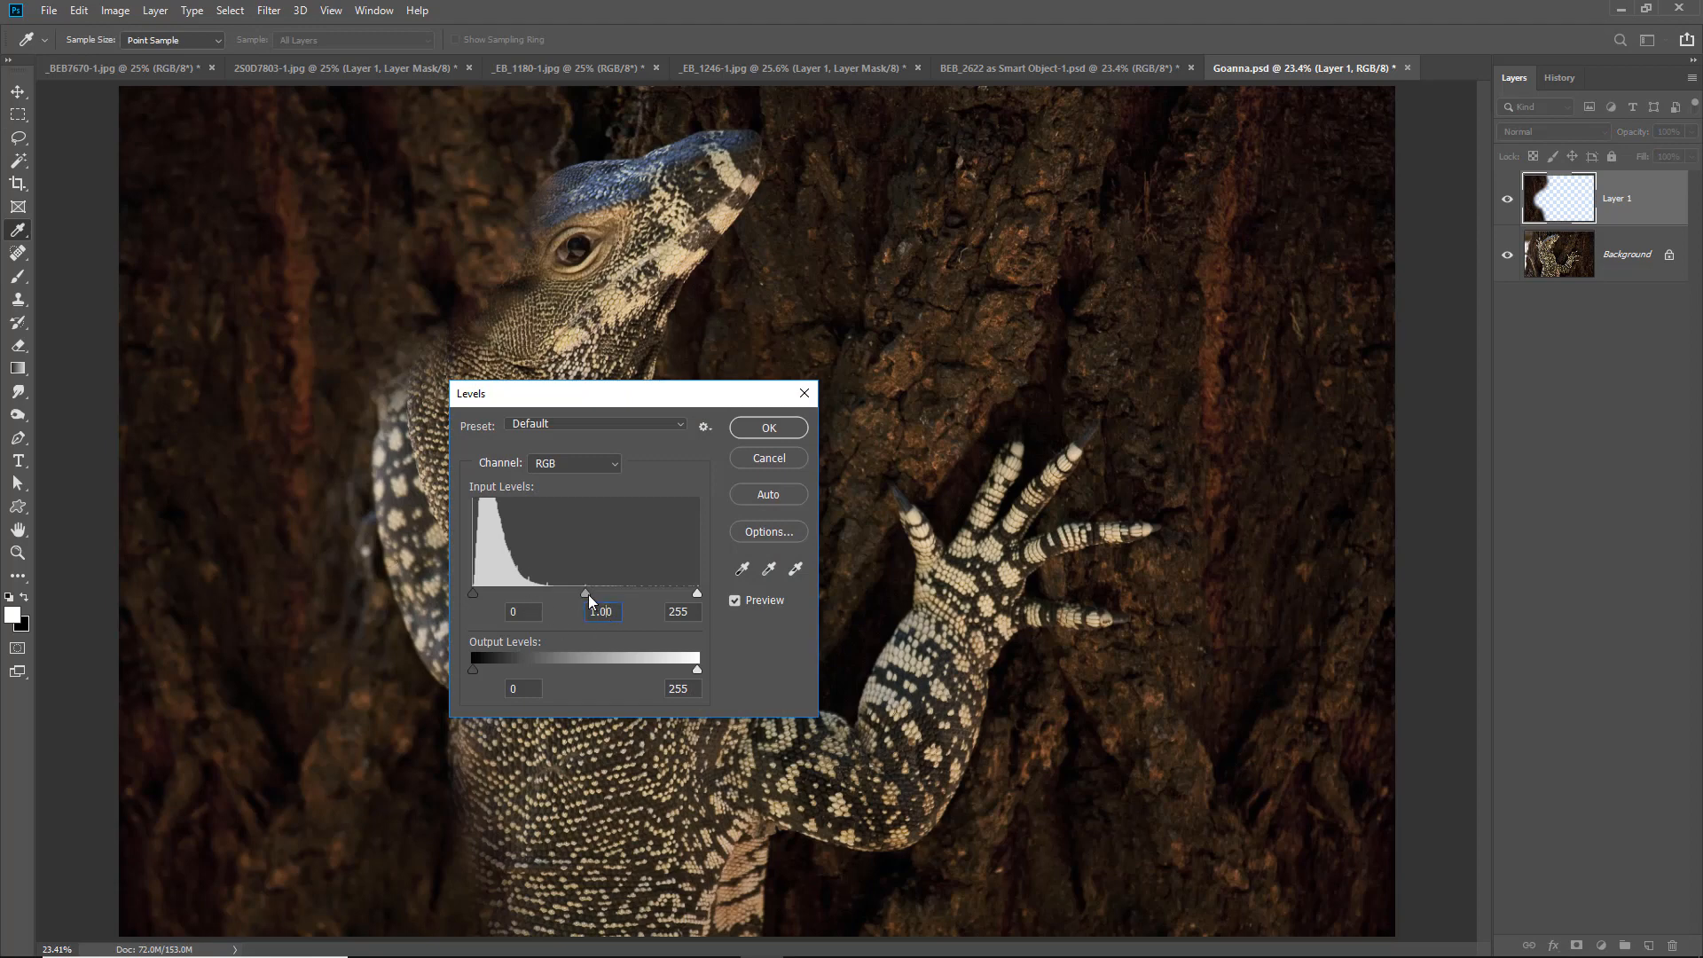
scroll(616, 610, "down", 20)
scroll(617, 610, "down", 3)
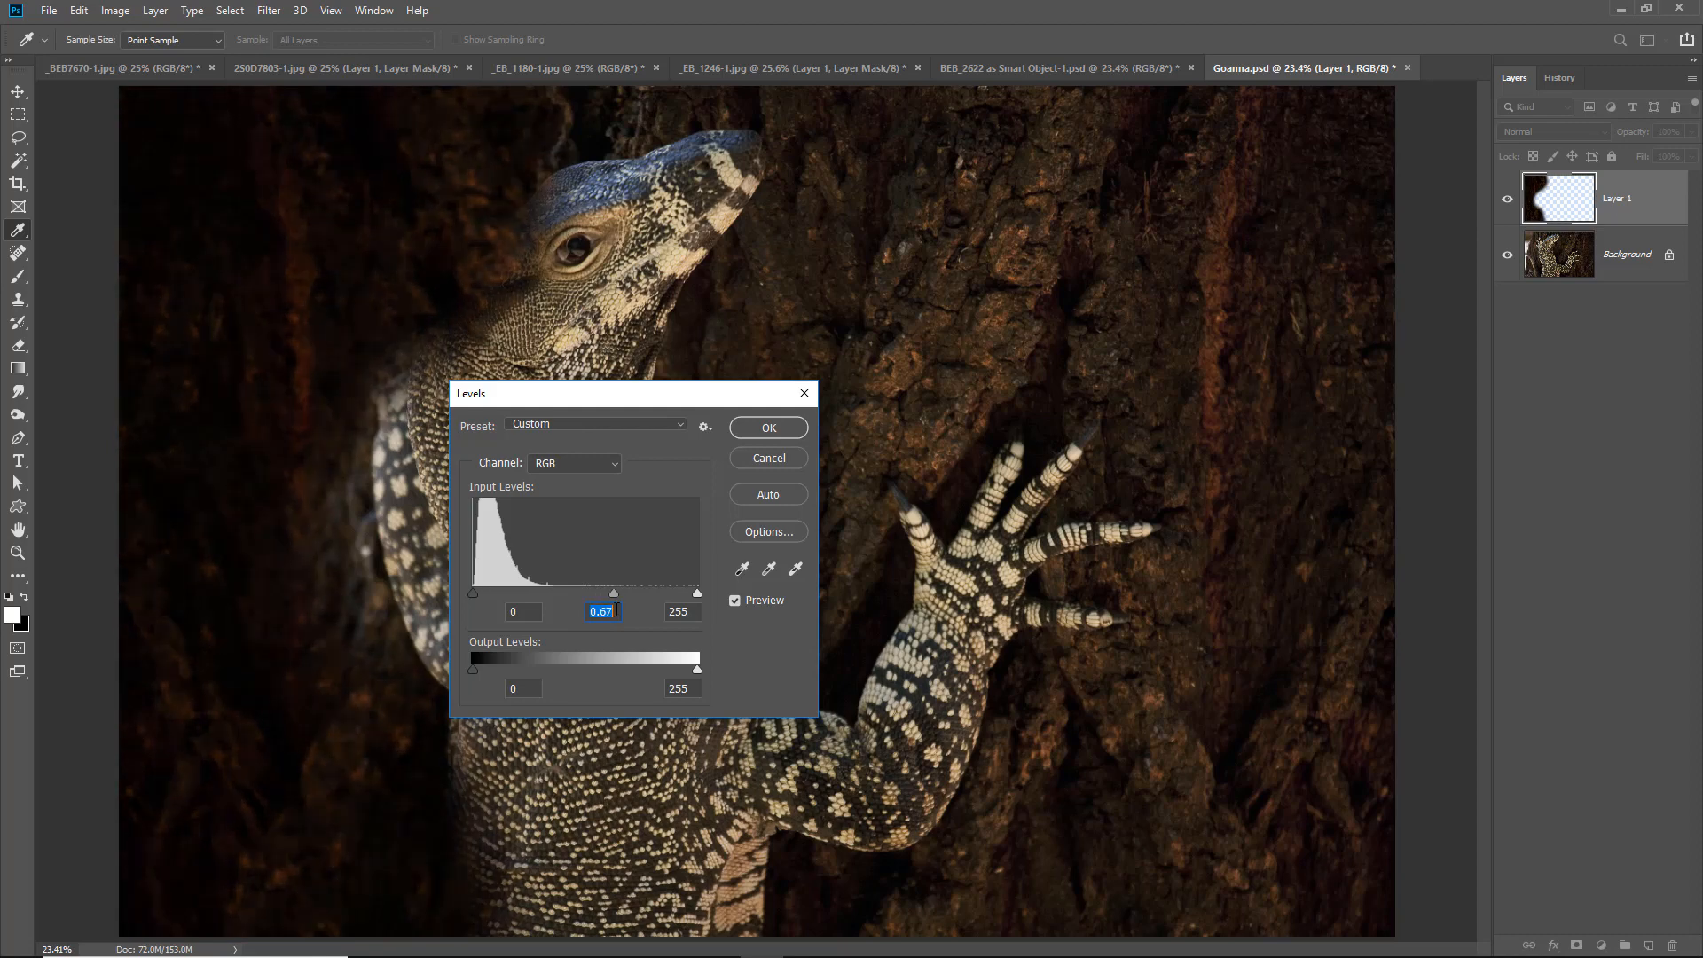
scroll(616, 610, "up", 20)
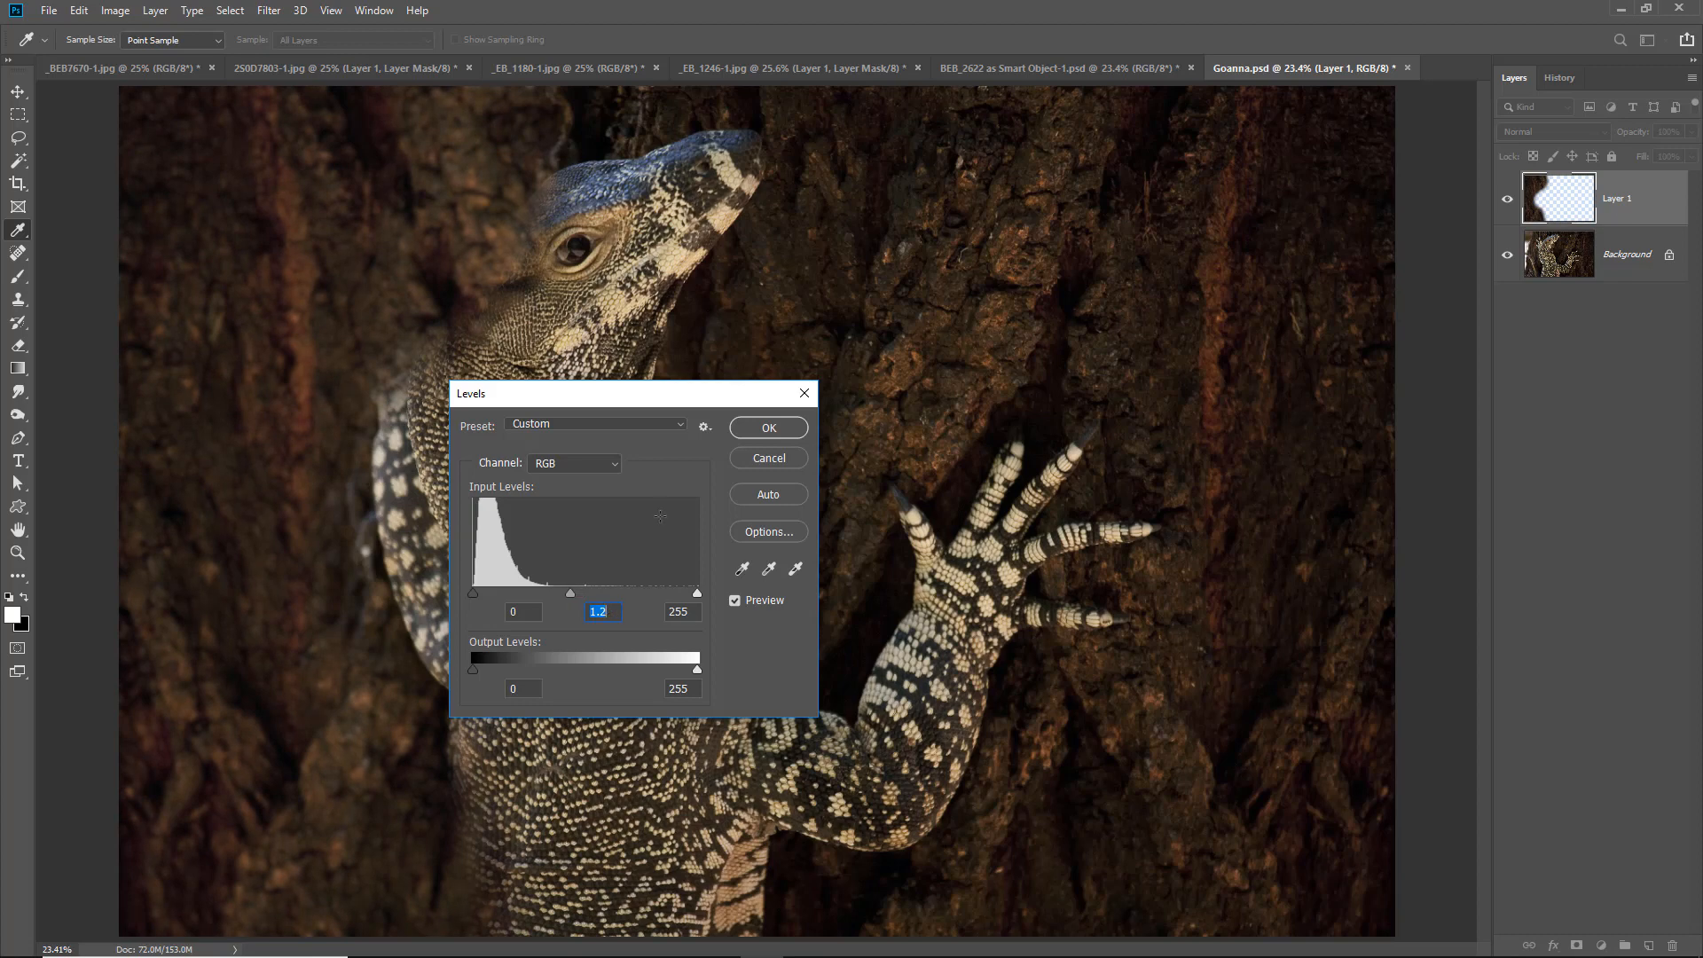
left_click(769, 427)
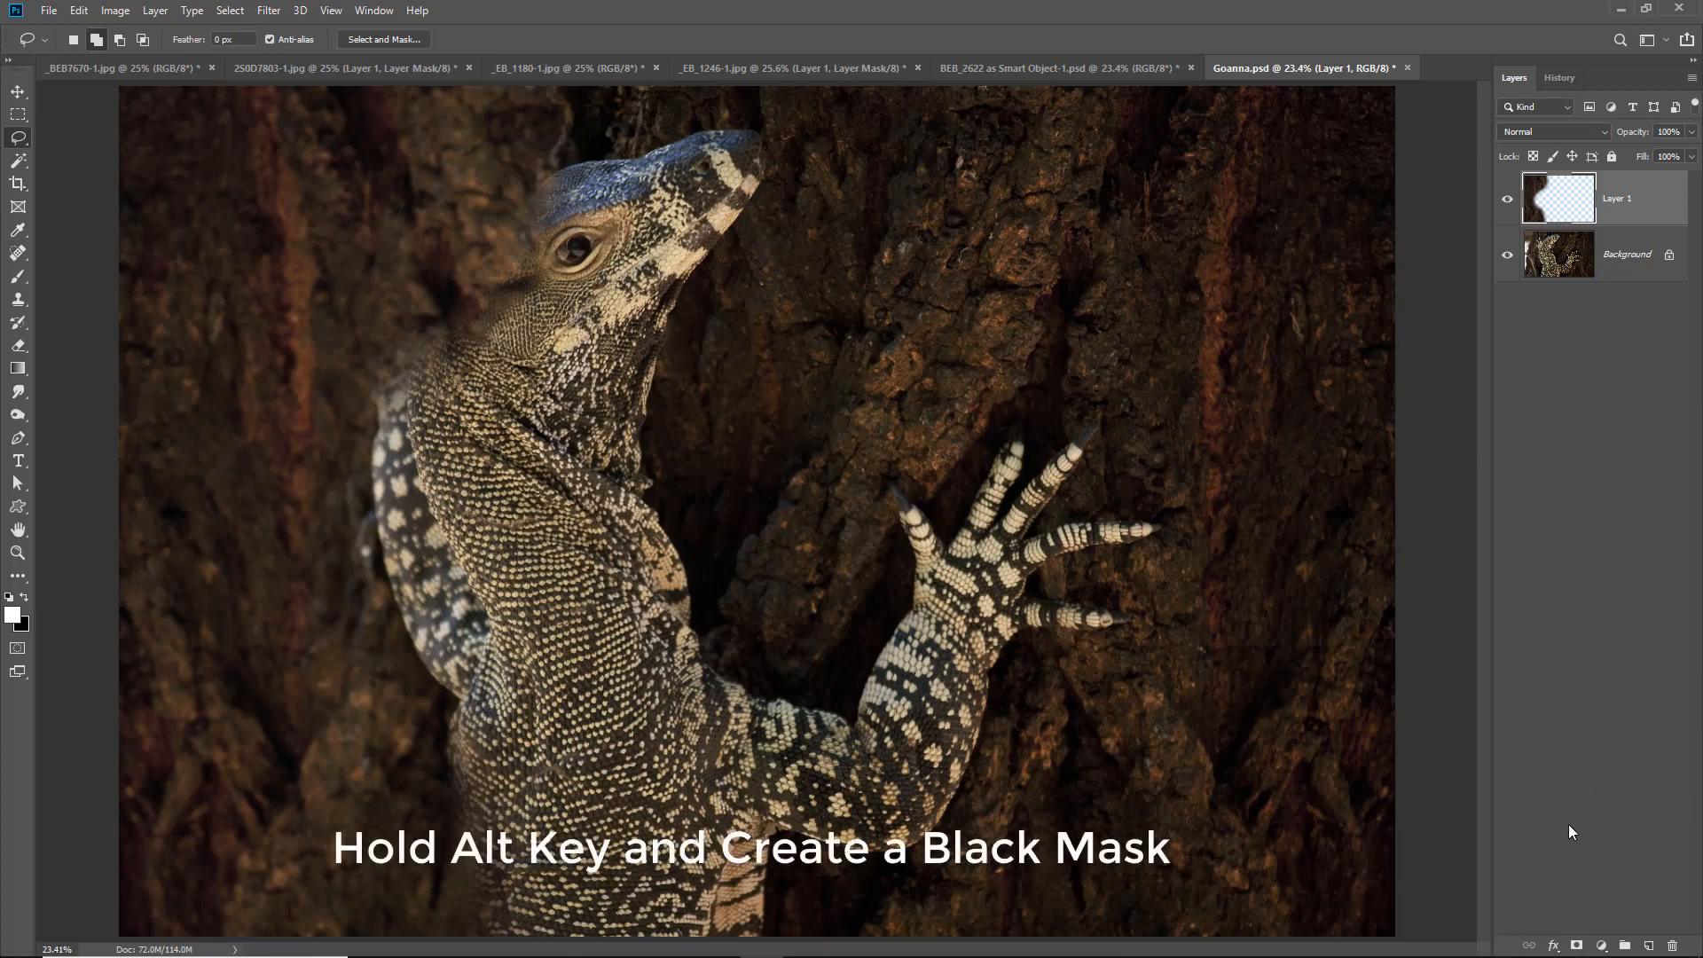
Step: Add a black mask to the bark copy and paint white with a 700 px brush at 100% flow down the bright outer edge
left_click(1576, 946, "alt")
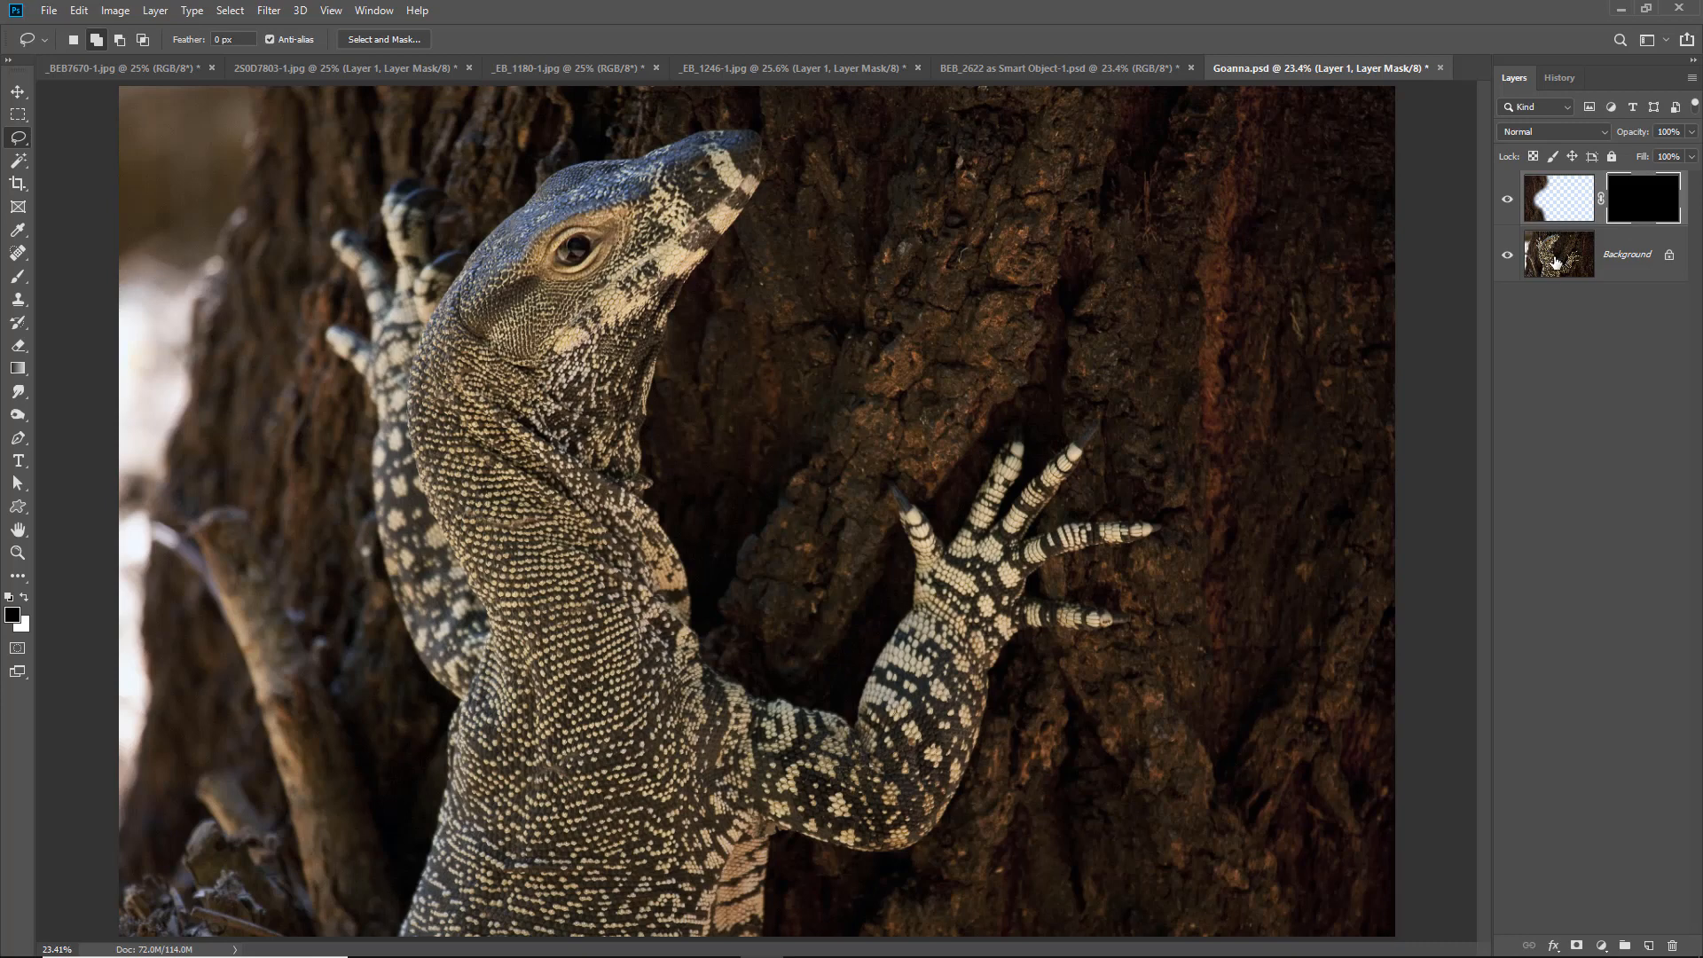
left_click(24, 597)
left_click(18, 276)
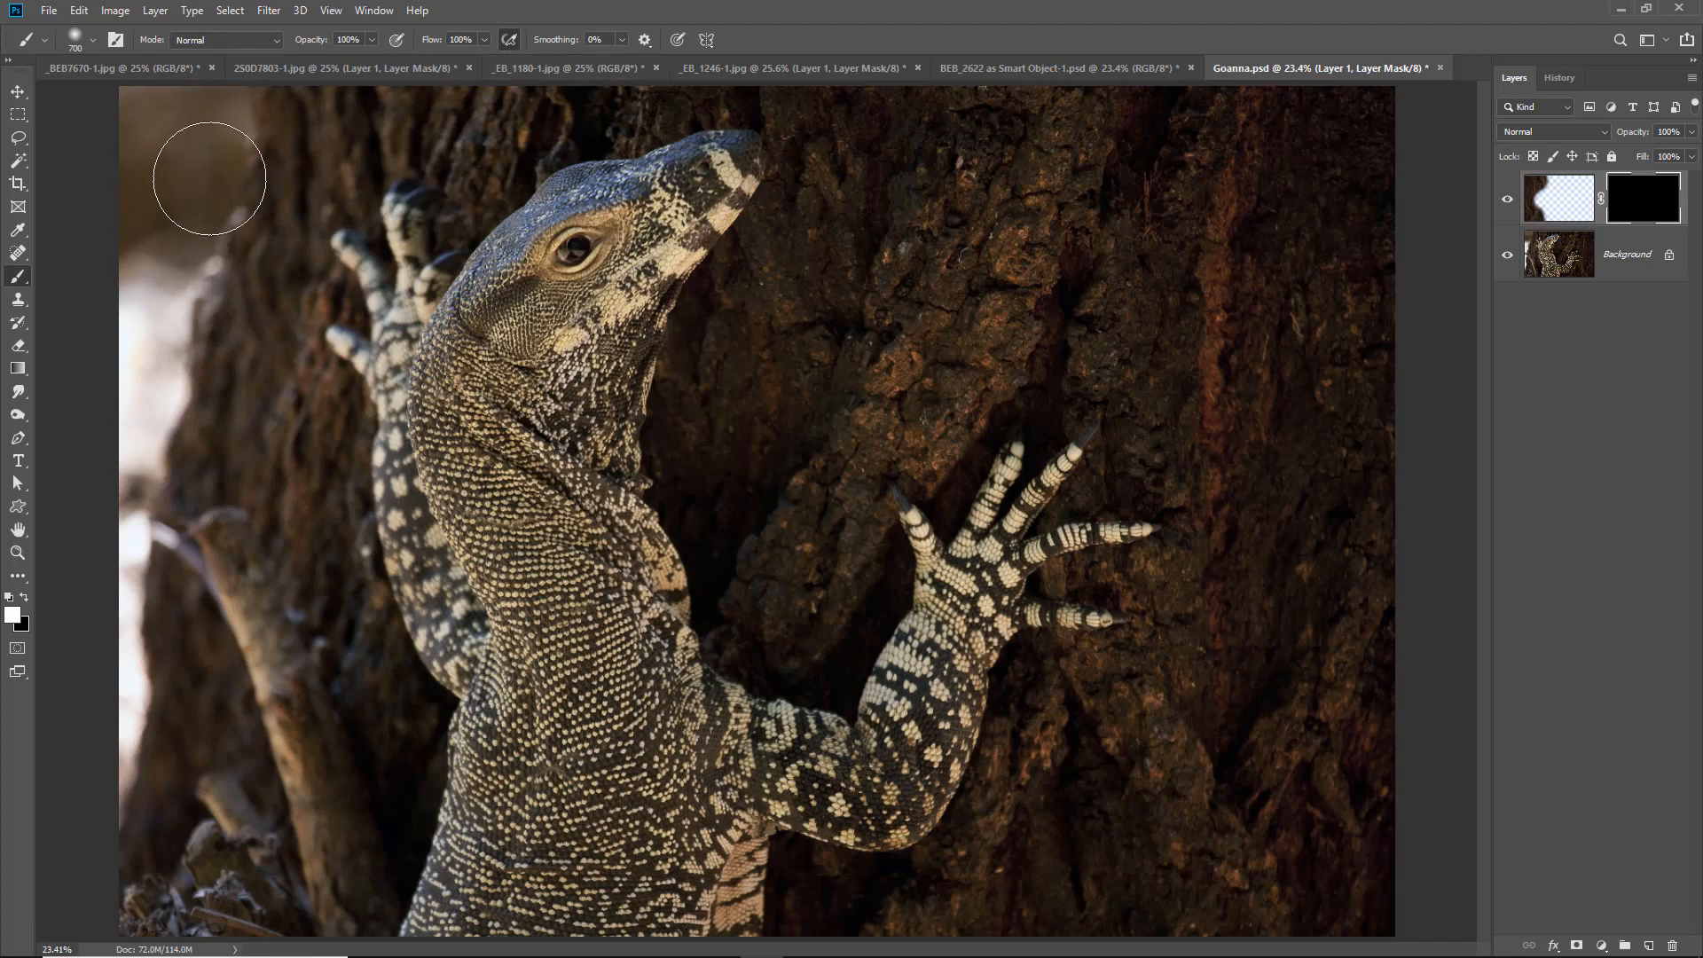
key("shift+0")
mouse_move(209, 172)
left_mouse_down()
mouse_move(184, 262)
mouse_move(216, 166)
mouse_move(140, 262)
mouse_move(123, 137)
mouse_move(112, 170)
mouse_move(96, 564)
mouse_move(127, 551)
mouse_move(183, 340)
mouse_move(91, 849)
mouse_move(119, 919)
mouse_move(156, 773)
left_mouse_up()
Step: Paint white on the mask at 50% flow over the broken branches and the bark beside the lizard's body
key("shift+5")
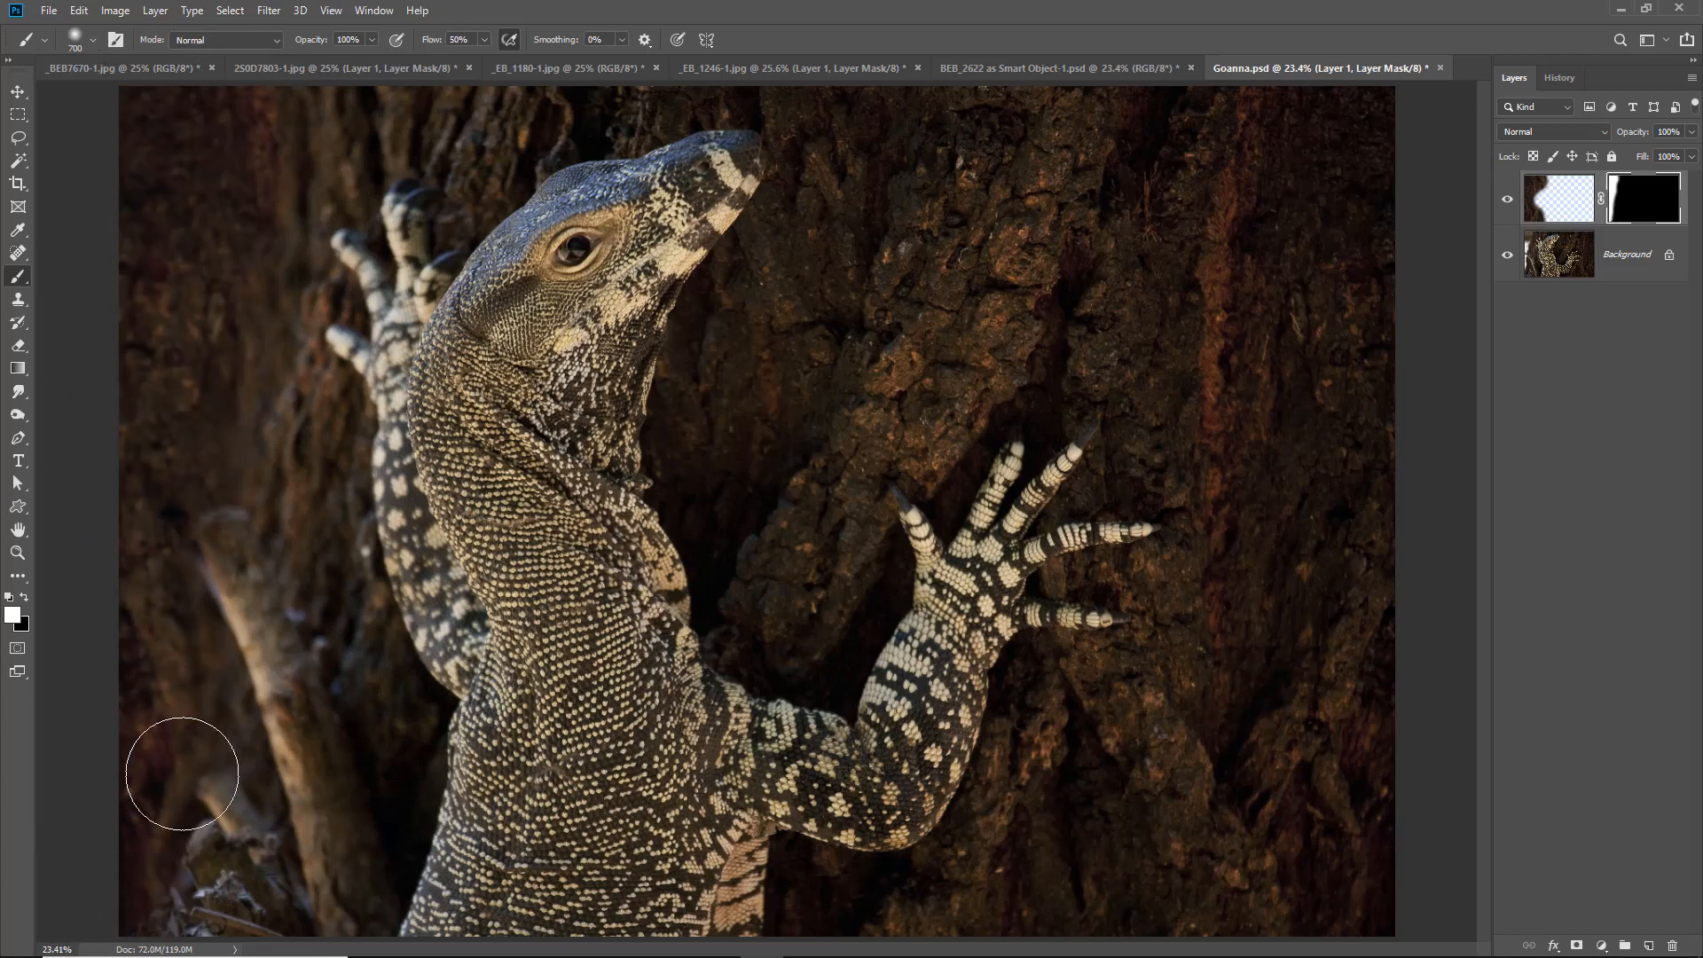
mouse_move(213, 606)
left_mouse_down()
mouse_move(218, 539)
mouse_move(189, 839)
mouse_move(214, 795)
mouse_move(245, 606)
mouse_move(302, 912)
mouse_move(313, 856)
mouse_move(172, 937)
left_mouse_up()
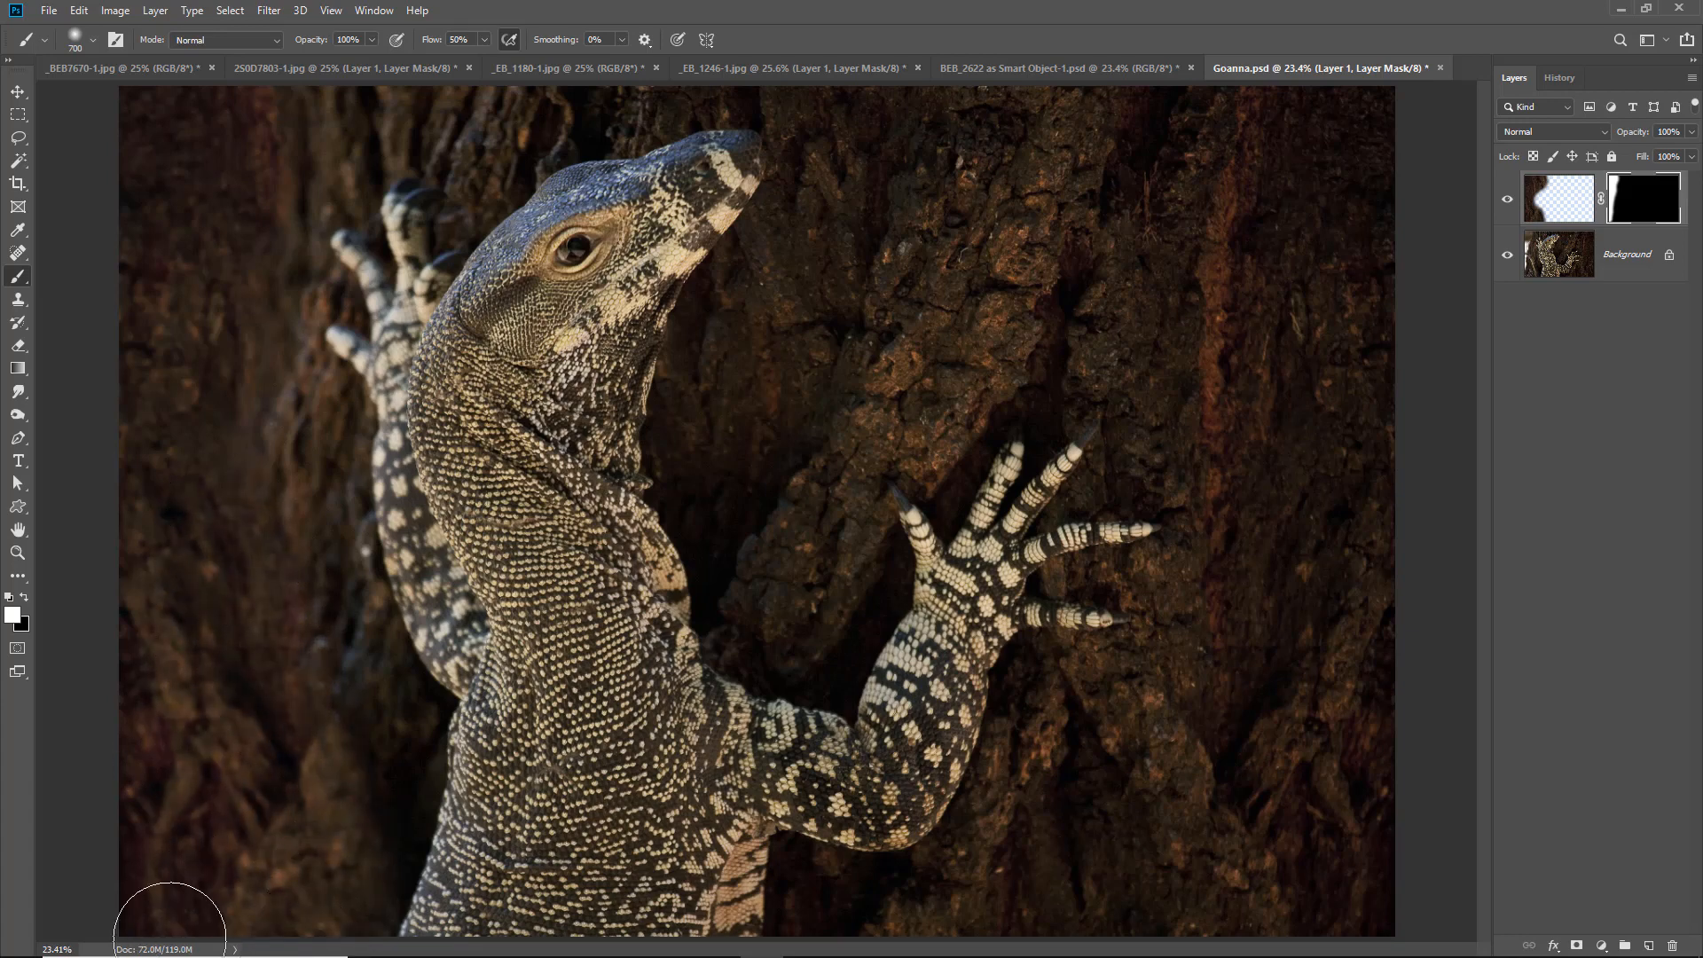
mouse_move(232, 423)
left_mouse_down()
mouse_move(259, 364)
mouse_move(261, 391)
left_mouse_up()
mouse_move(306, 637)
left_mouse_down()
mouse_move(312, 657)
mouse_move(308, 544)
left_mouse_up()
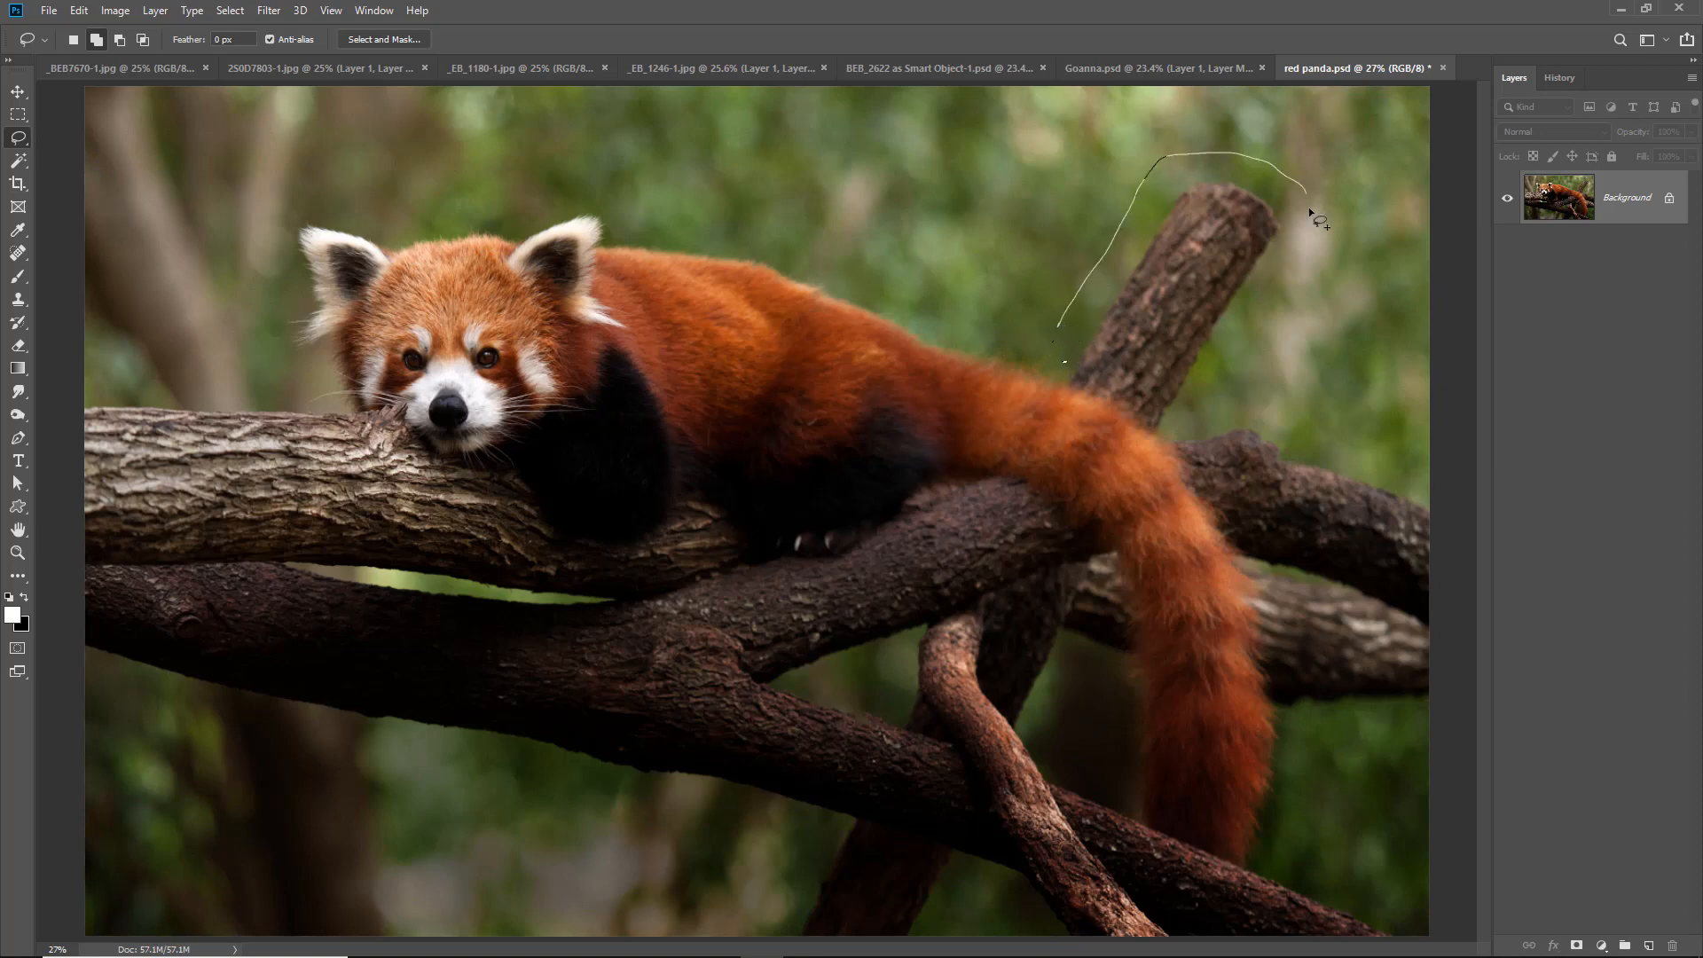
Step: In red panda.psd, lasso the upright branch stub, feather the selection by 56.8 px in Select and Mask, and copy it onto a new layer
left_click_drag(1141, 376, 1045, 332)
left_click(385, 39)
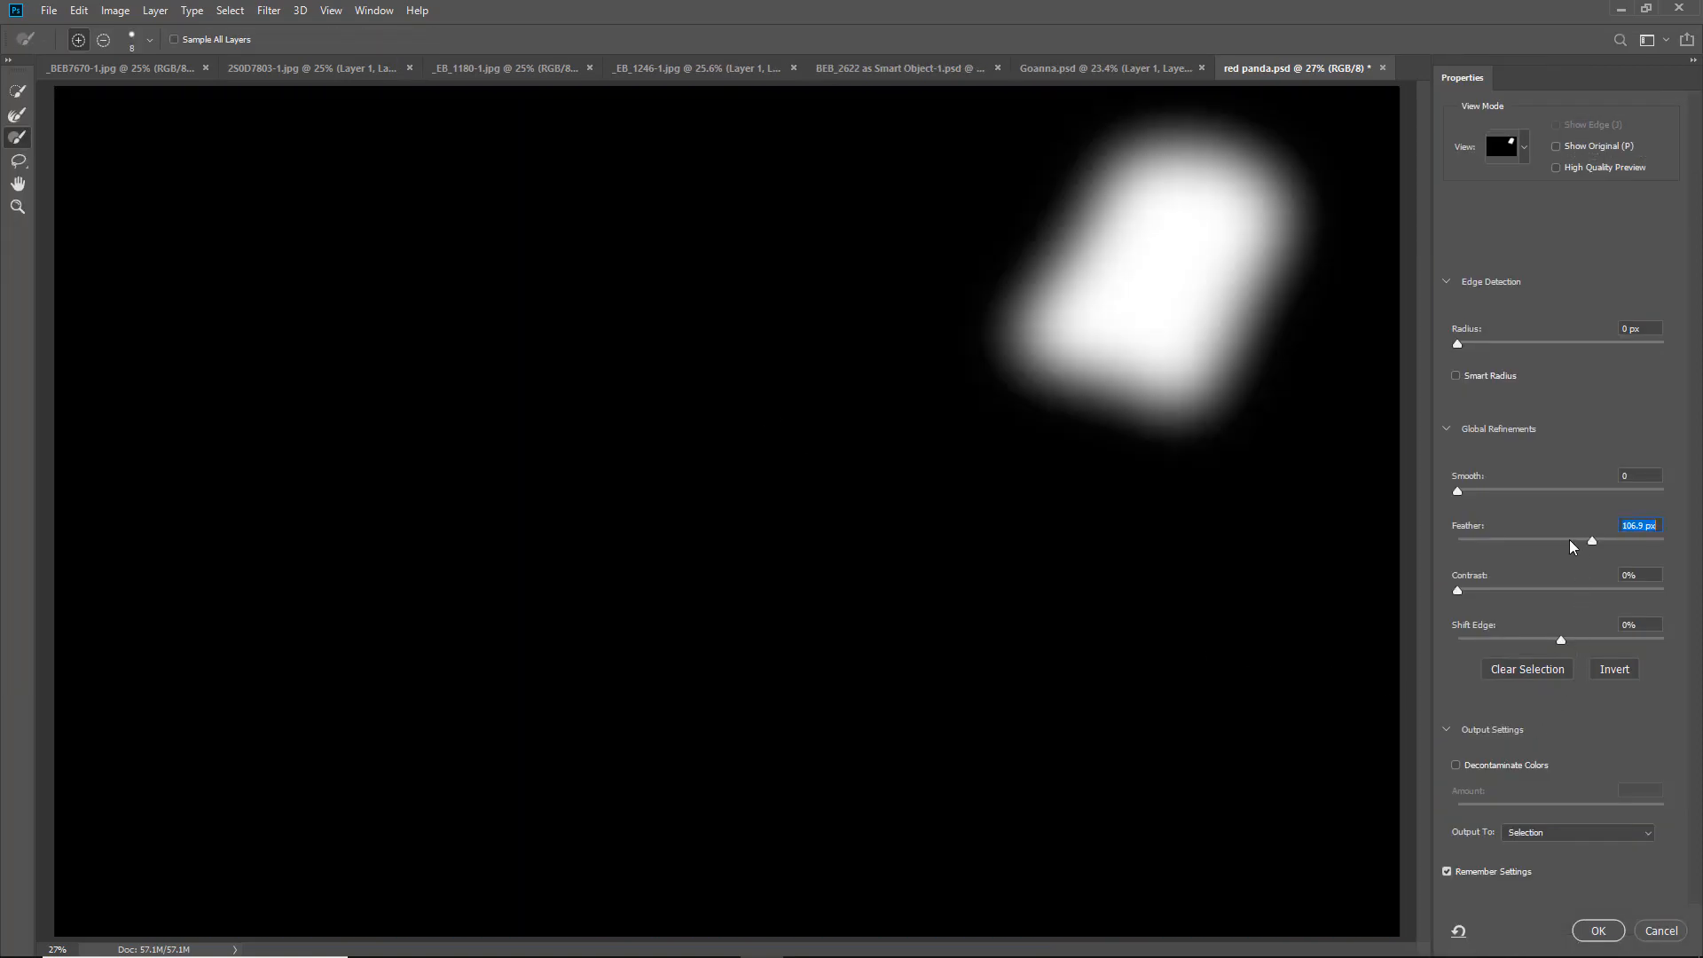
left_click(1569, 540)
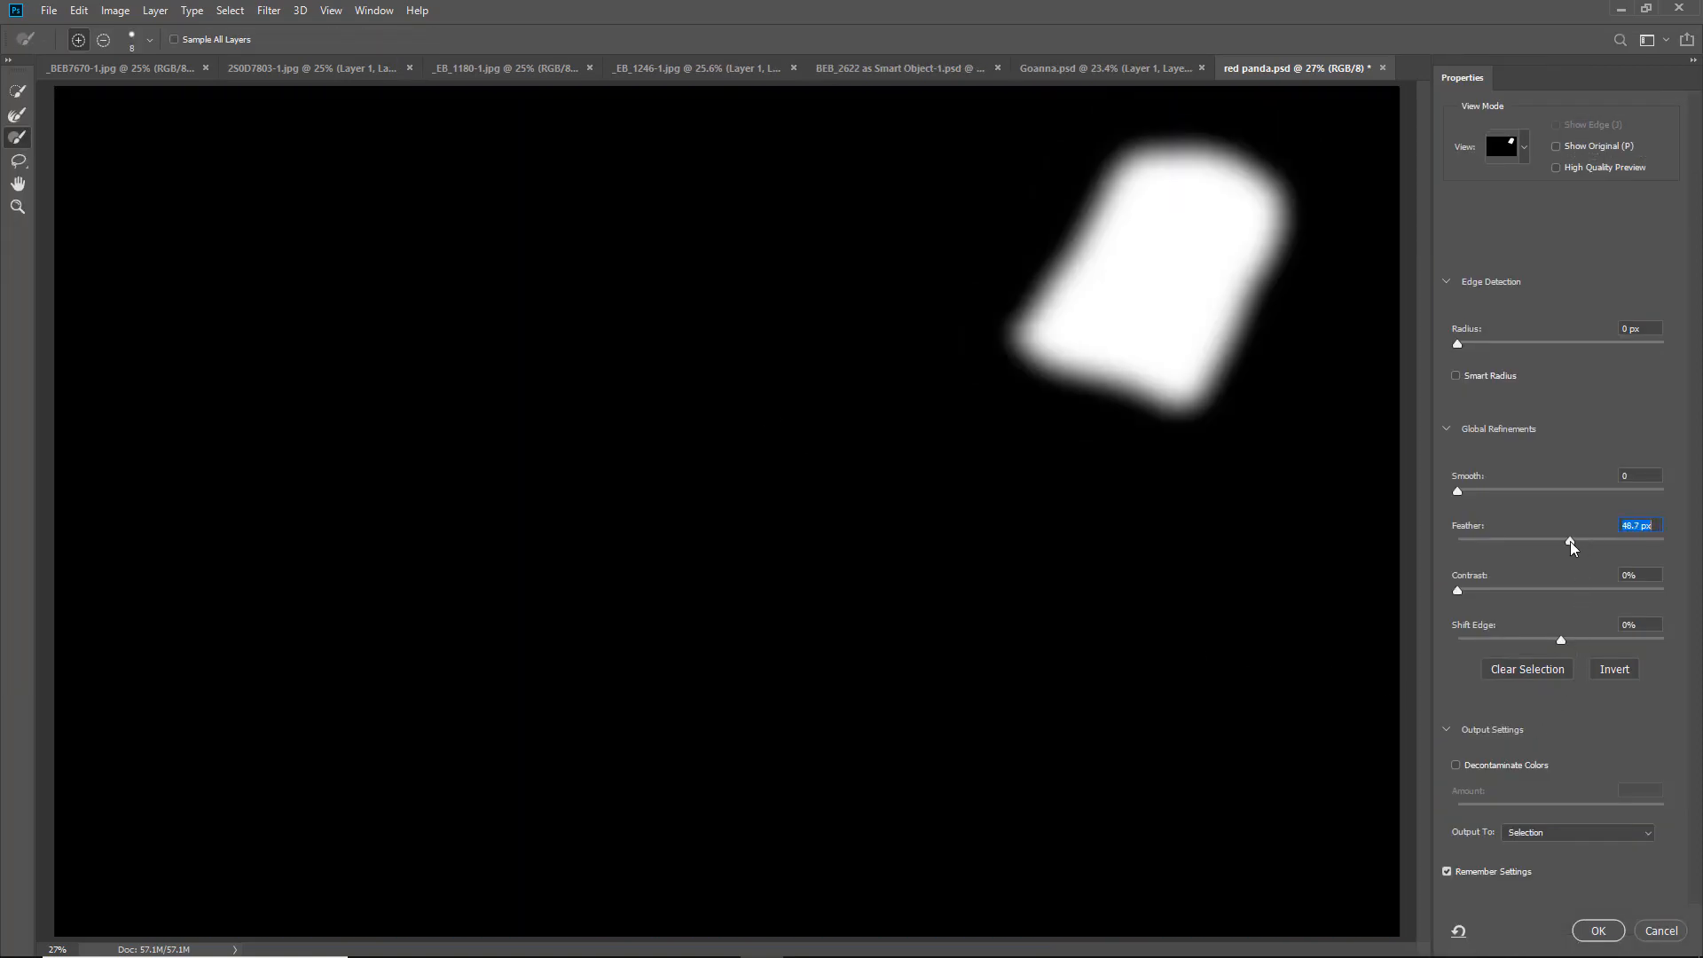
left_click(1598, 931)
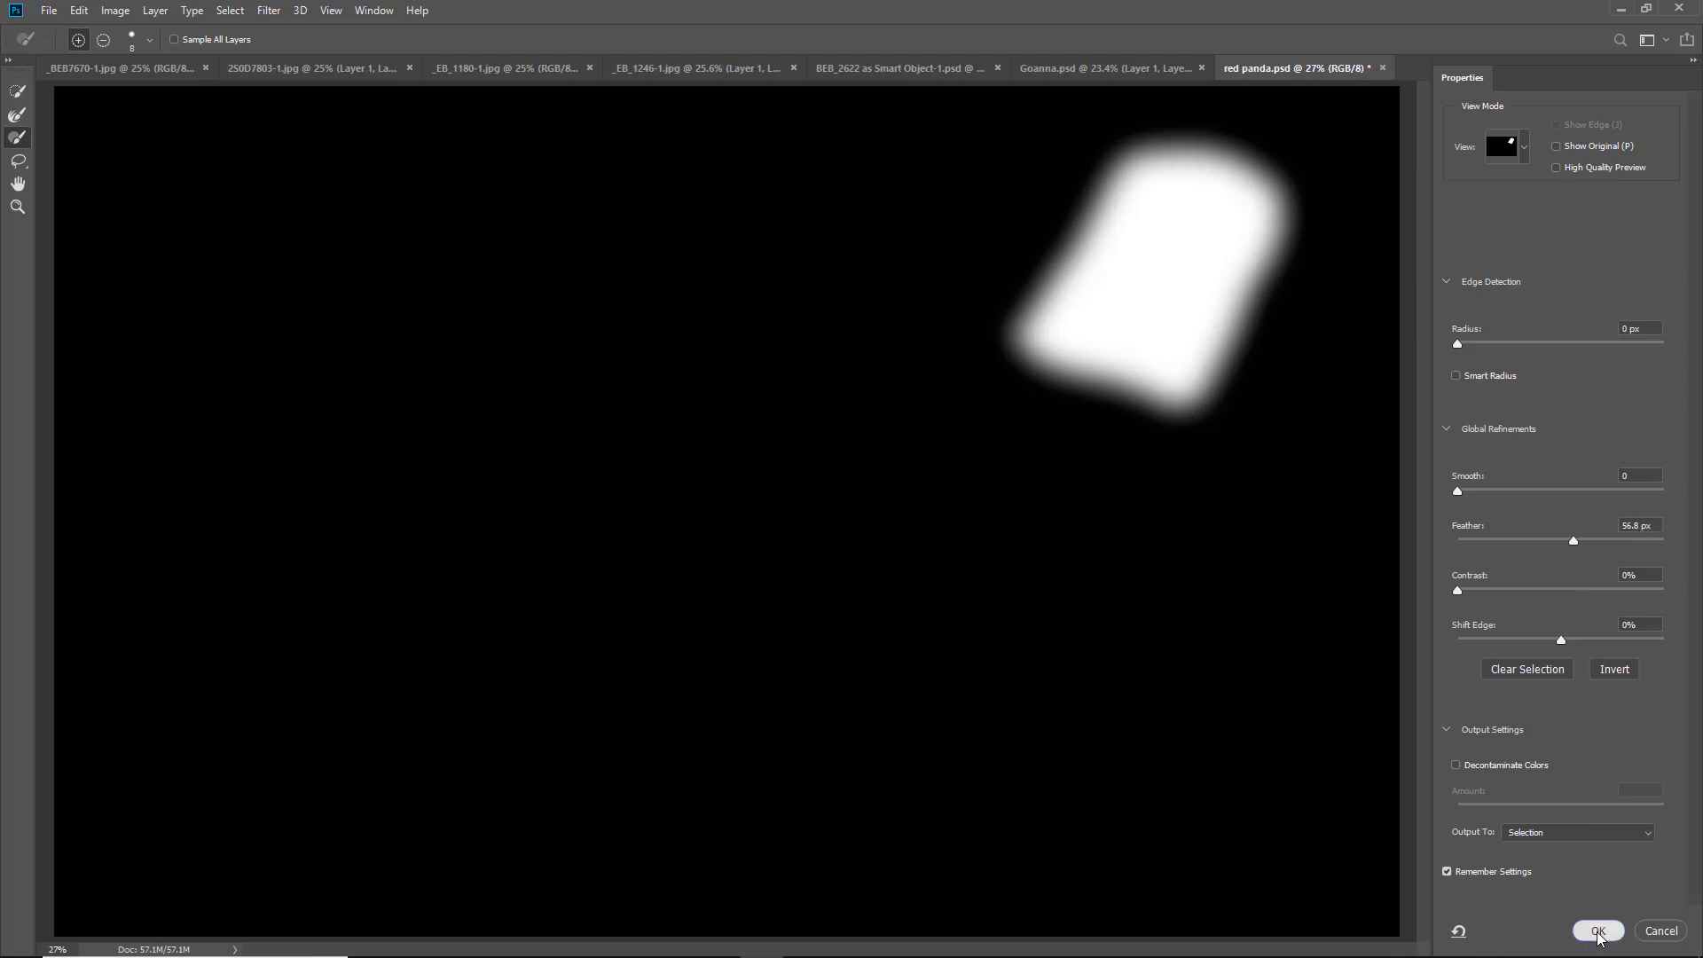
key("ctrl+j")
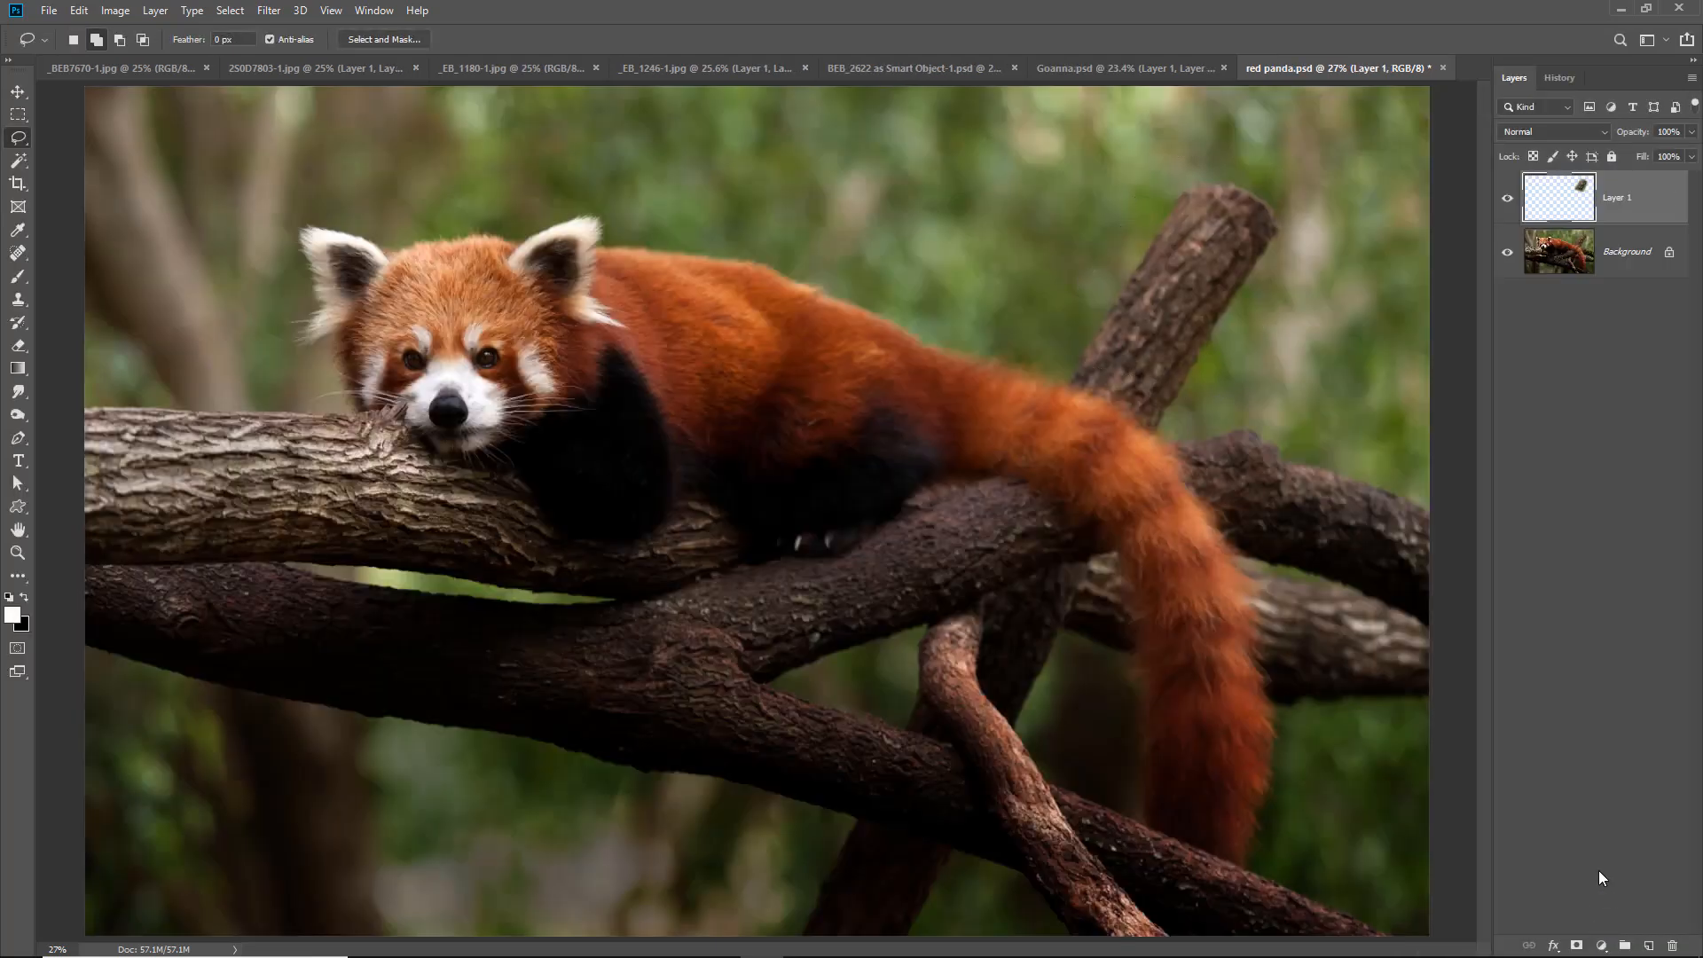
Step: Move the branch copy up along its slant so the branch reaches the upper image edge, and flatten the image
left_click_drag(1174, 316, 1242, 193)
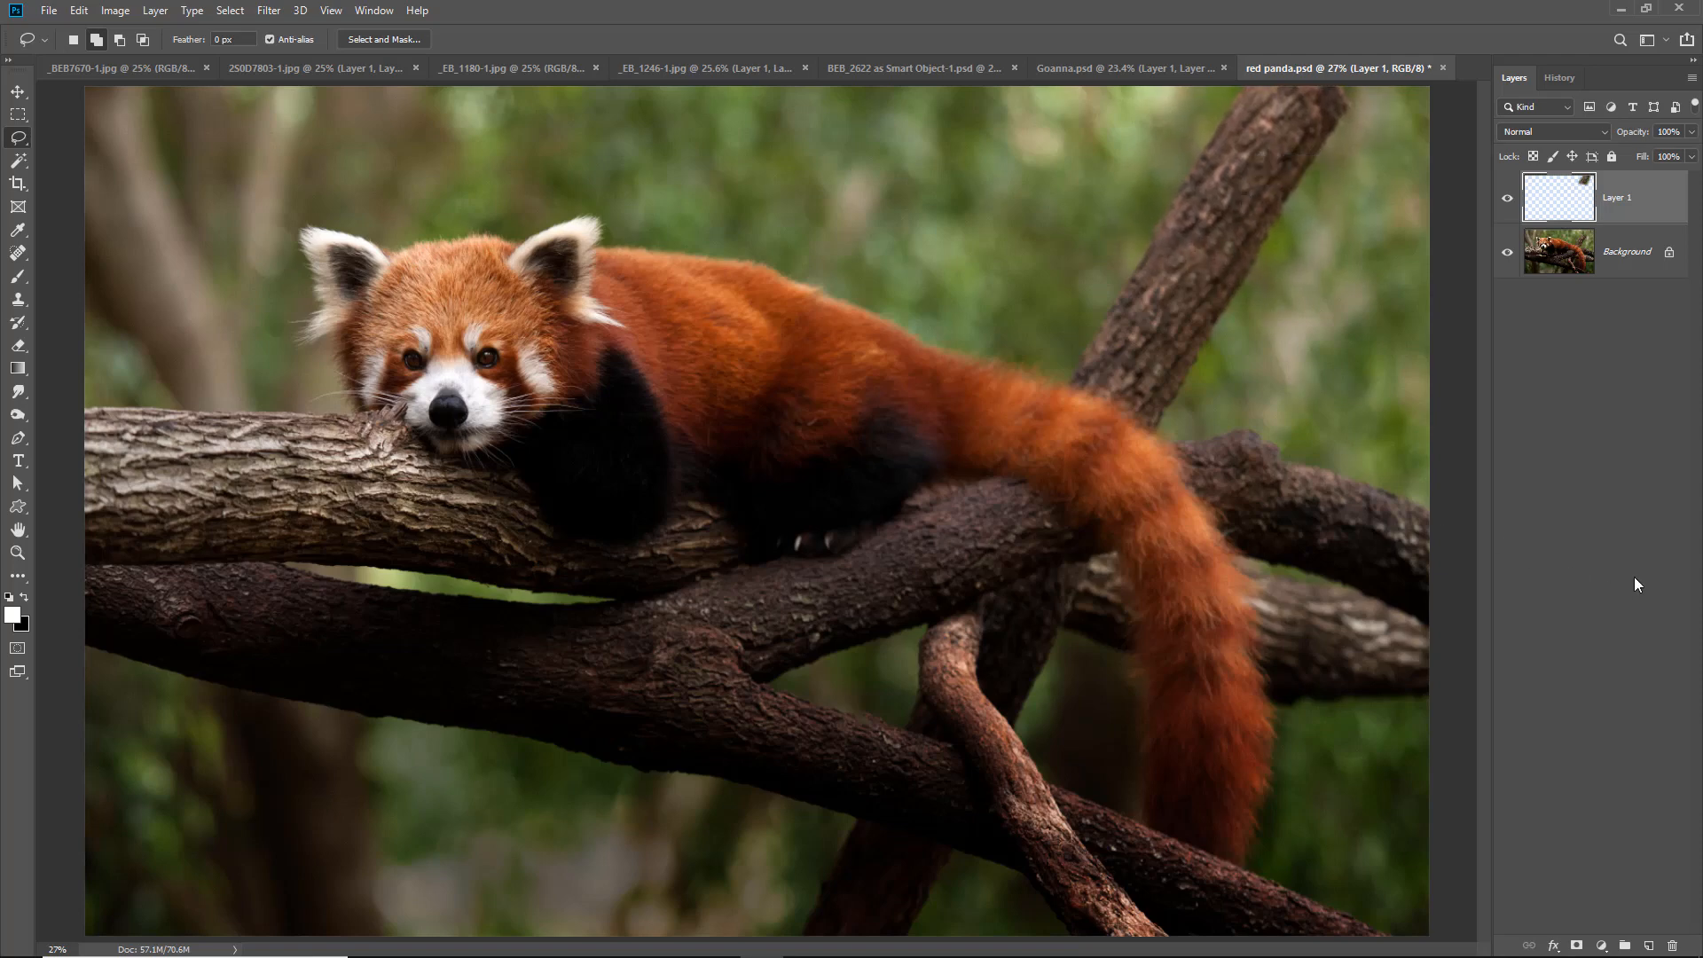
left_click(1691, 78)
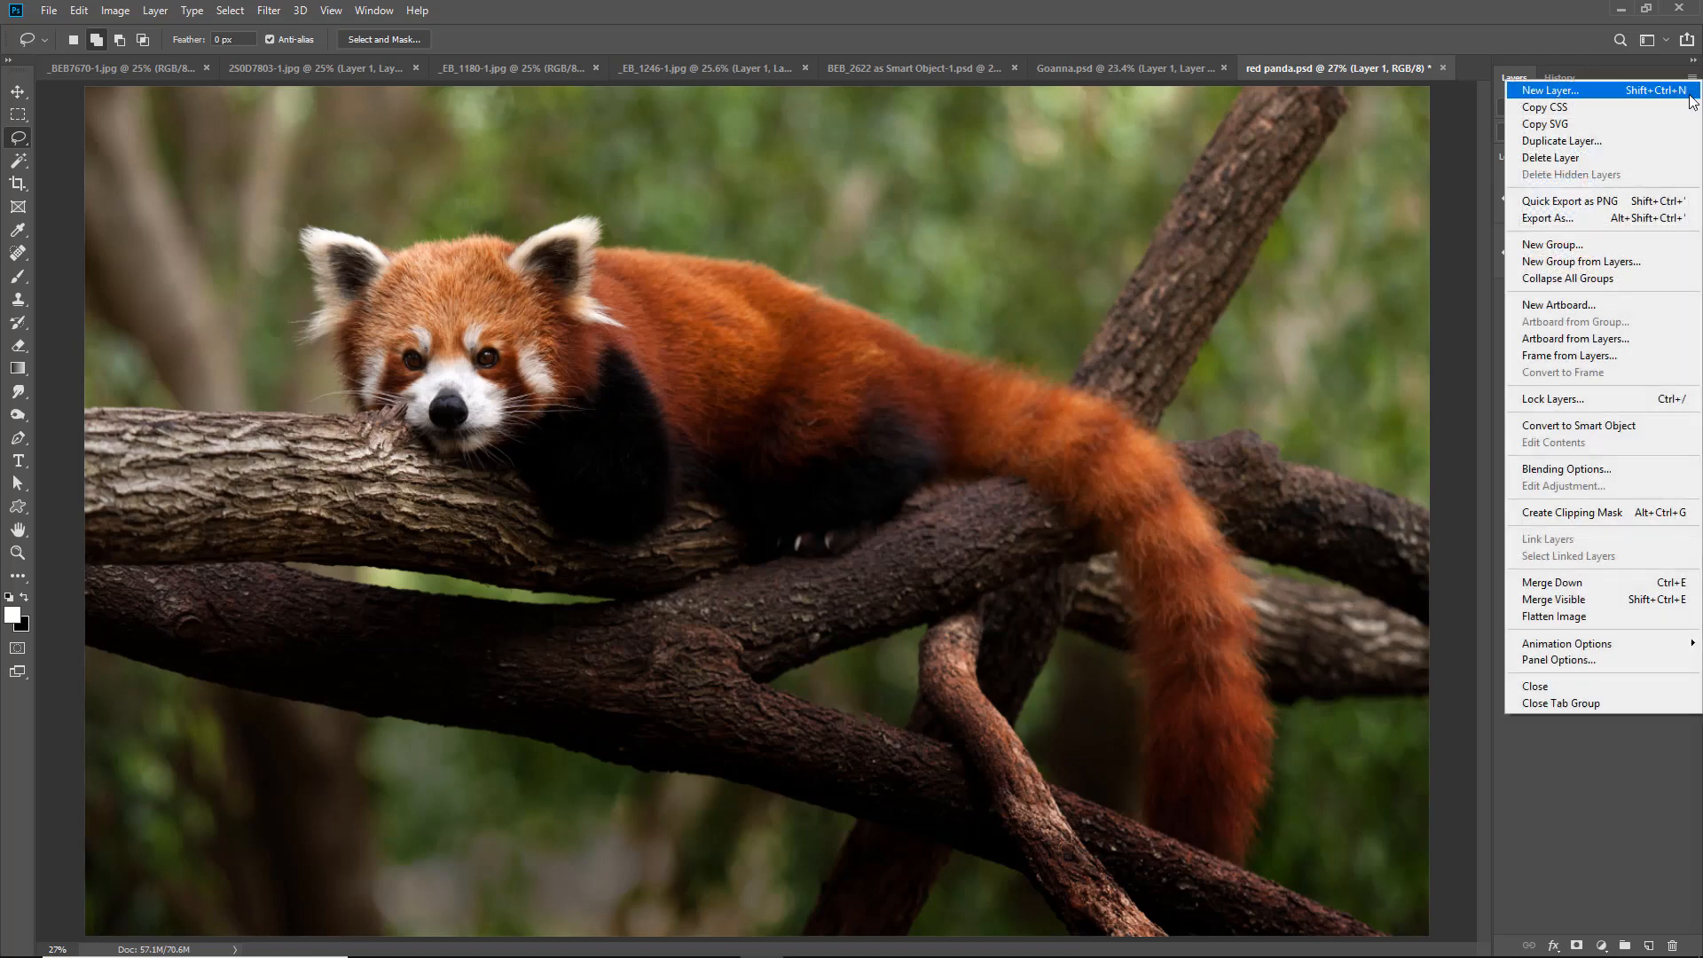
left_click(1556, 618)
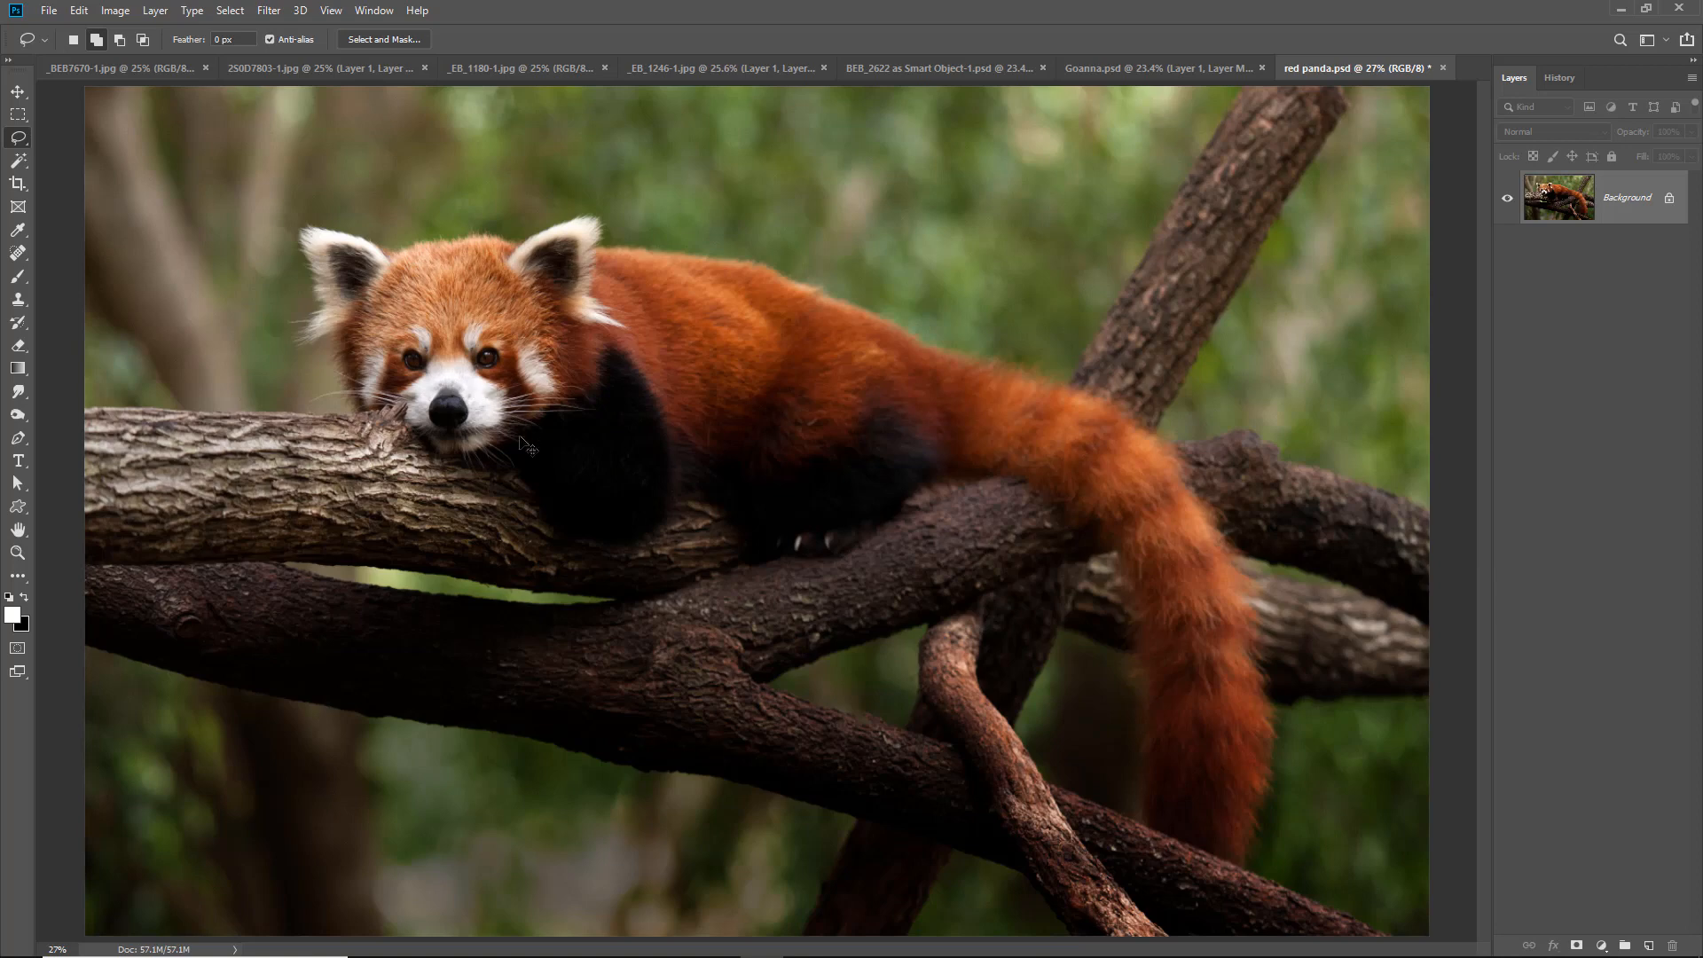
Step: Lasso the iris of the red panda's eye on the side farther from its tail
scroll(449, 391, "up", 2)
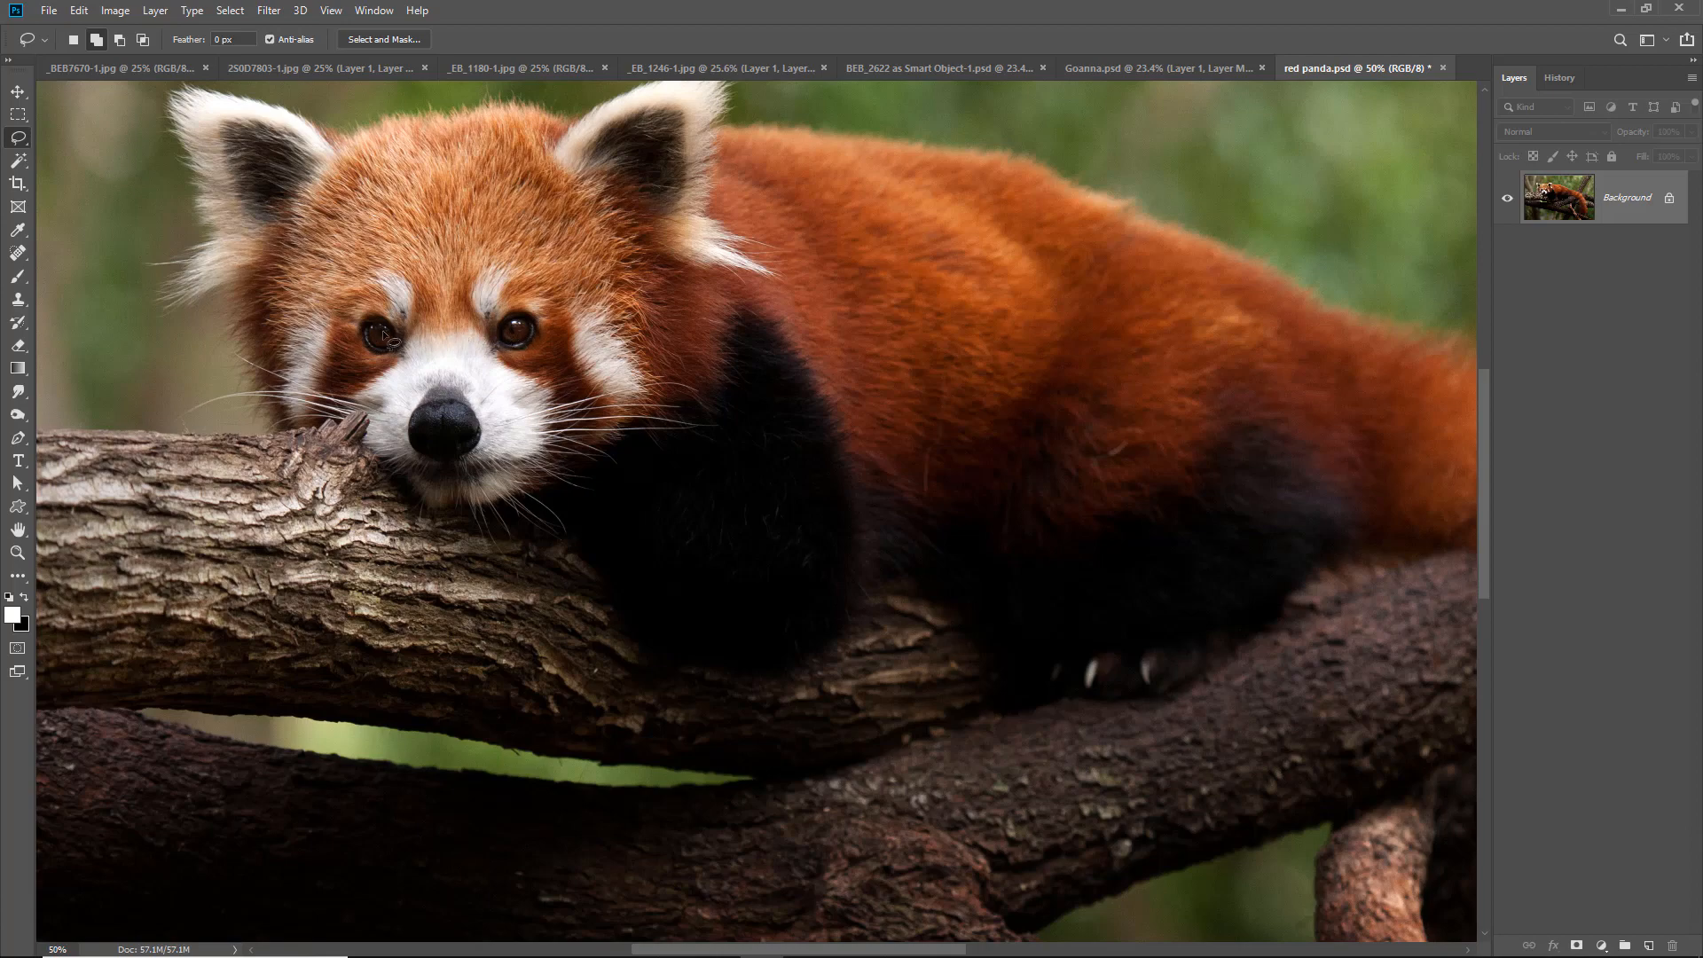
left_click_drag(329, 270, 446, 401)
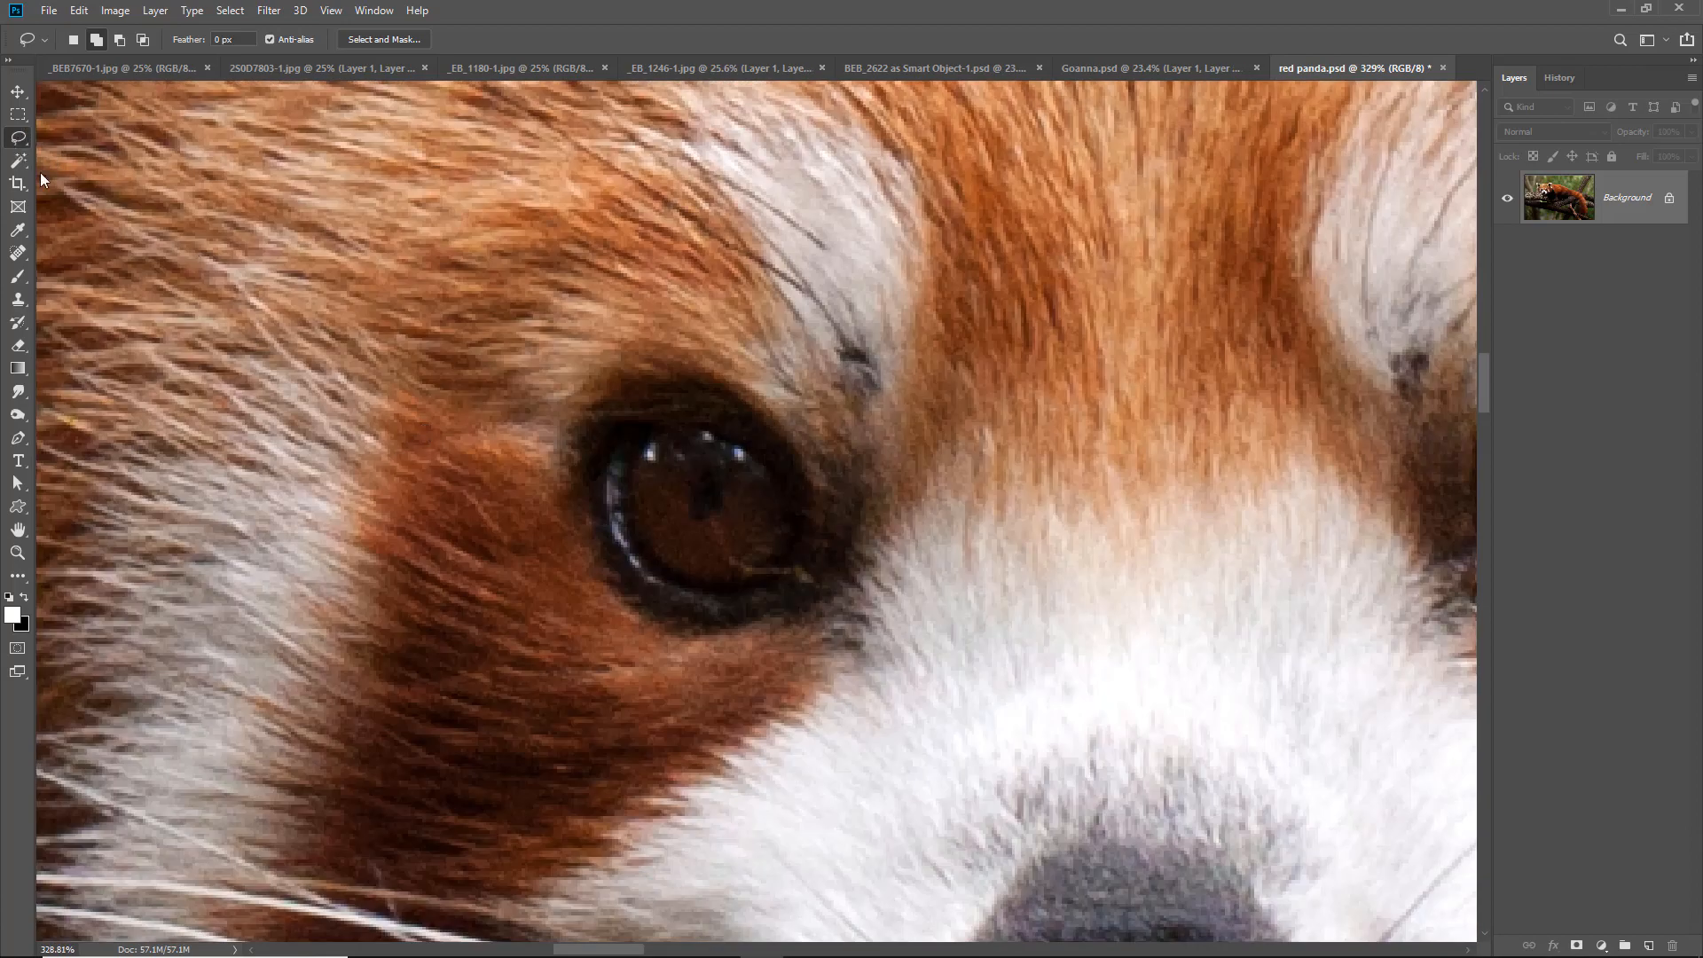
mouse_move(743, 455)
left_mouse_down()
mouse_move(677, 420)
mouse_move(632, 458)
mouse_move(625, 528)
mouse_move(669, 588)
mouse_move(711, 601)
mouse_move(773, 583)
mouse_move(782, 498)
mouse_move(729, 438)
left_mouse_up()
Step: Reduce the iris selection's feather to a very small amount in Select and Mask and copy the iris onto a new layer
left_click(379, 39)
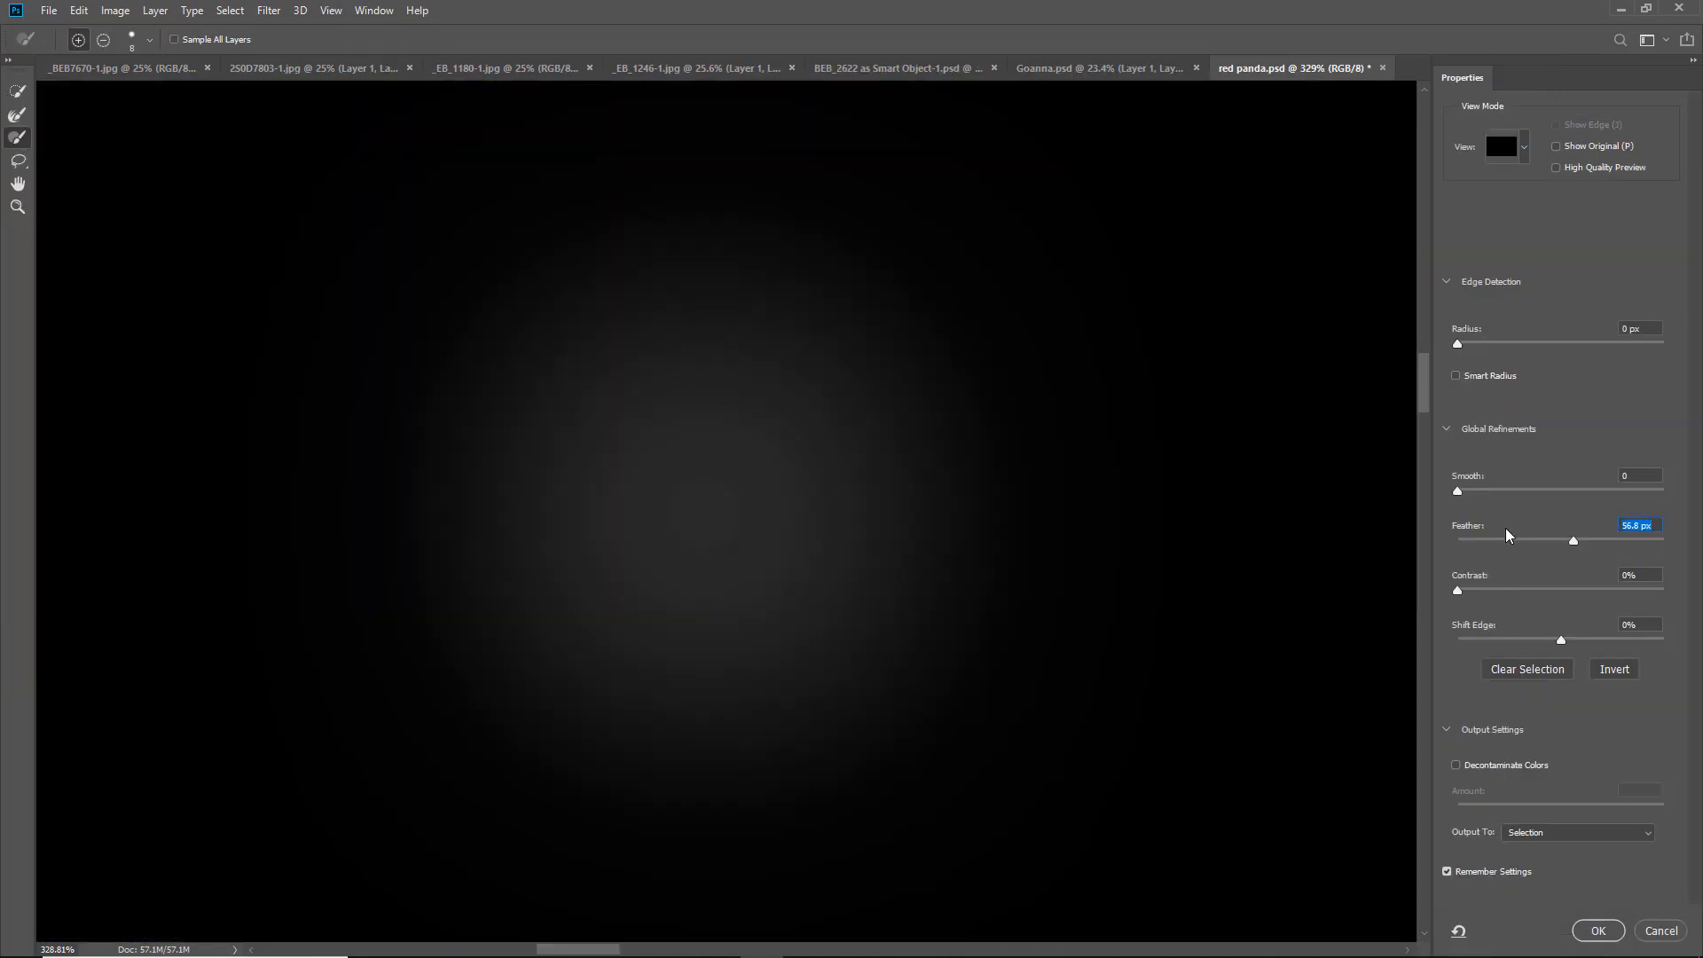
left_click(1465, 542)
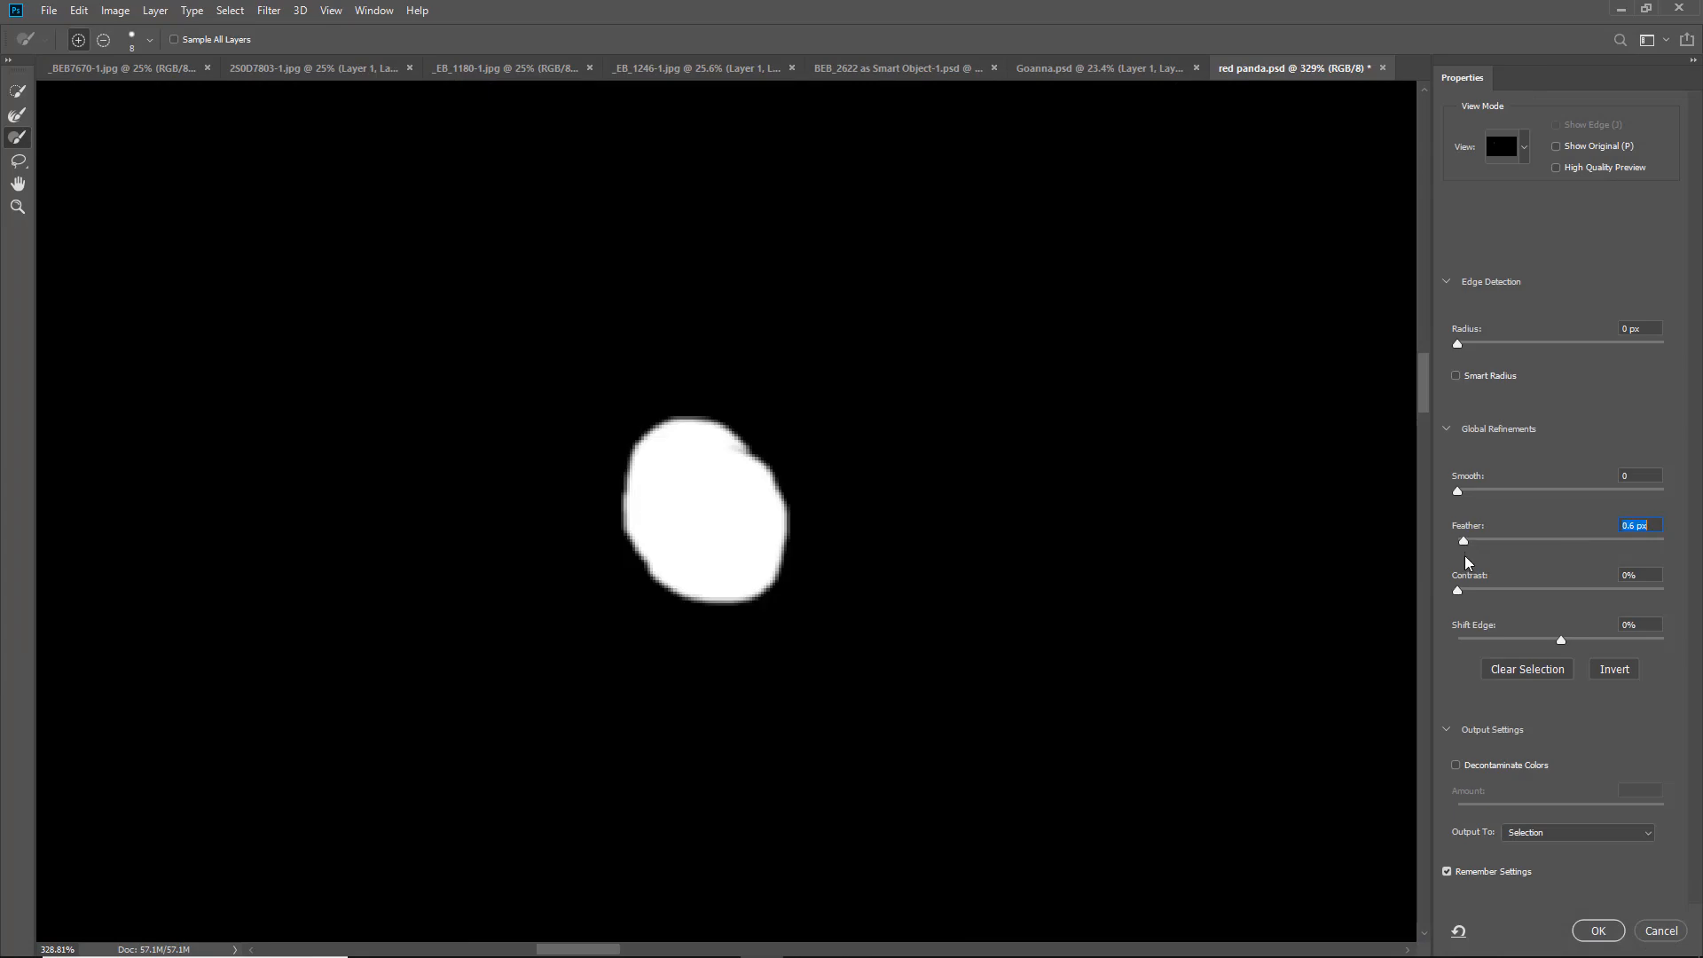
left_click_drag(1464, 542, 1467, 542)
left_click(1598, 931)
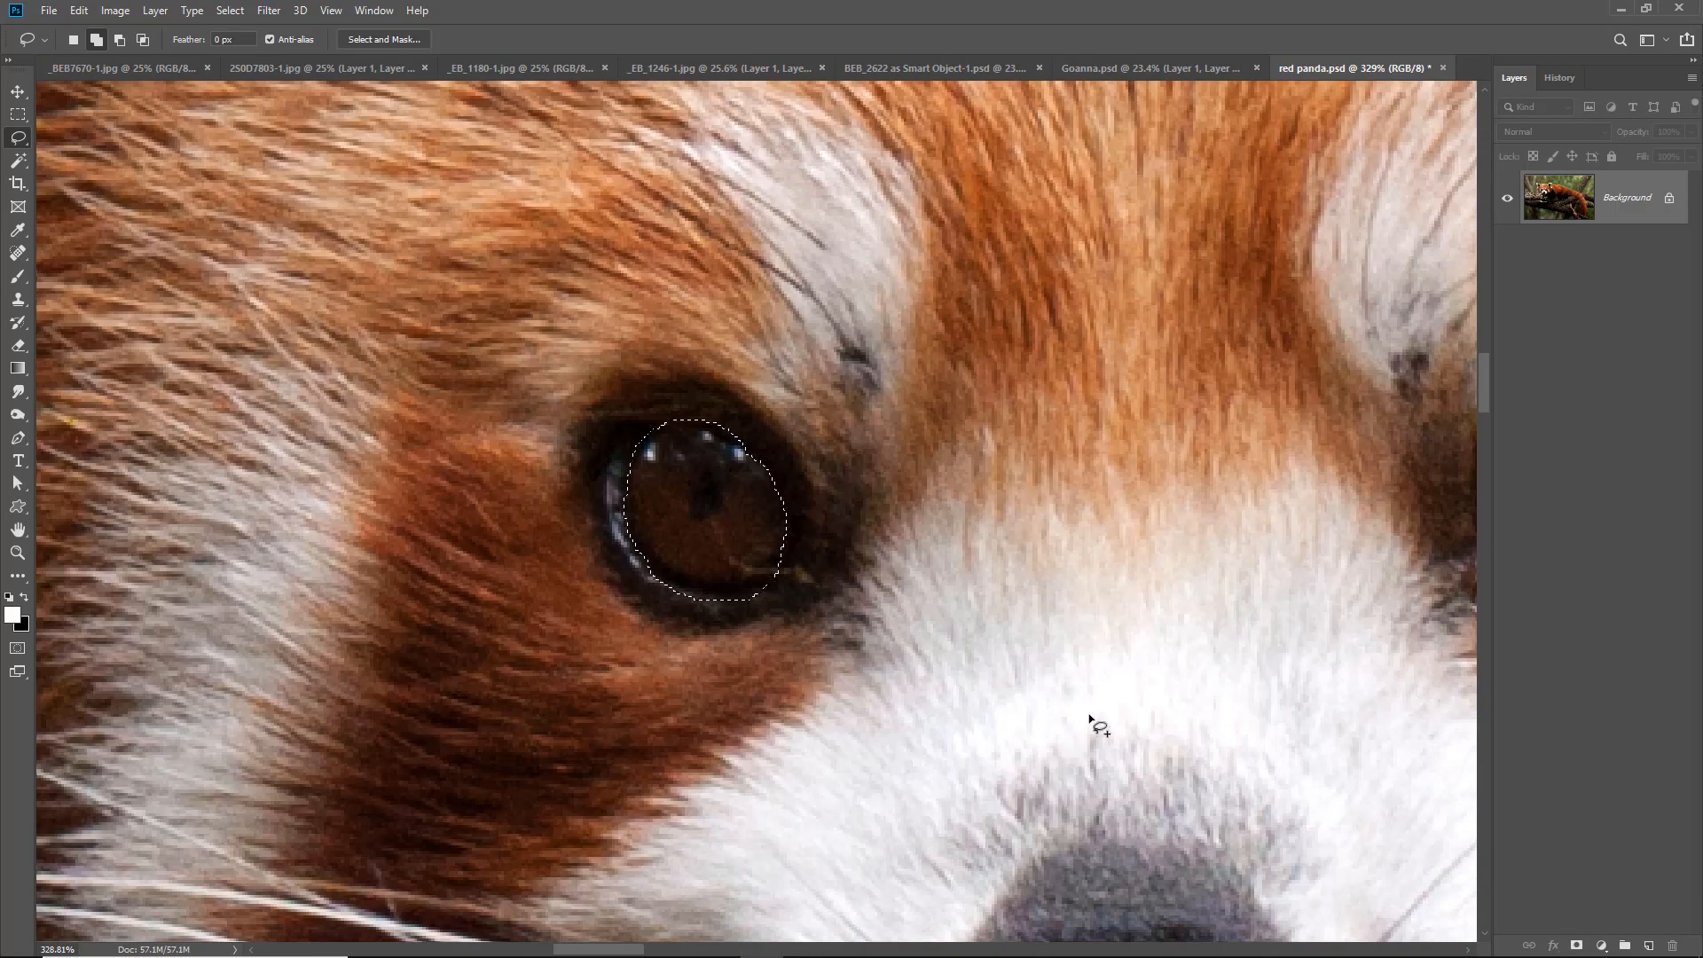
key("ctrl+0")
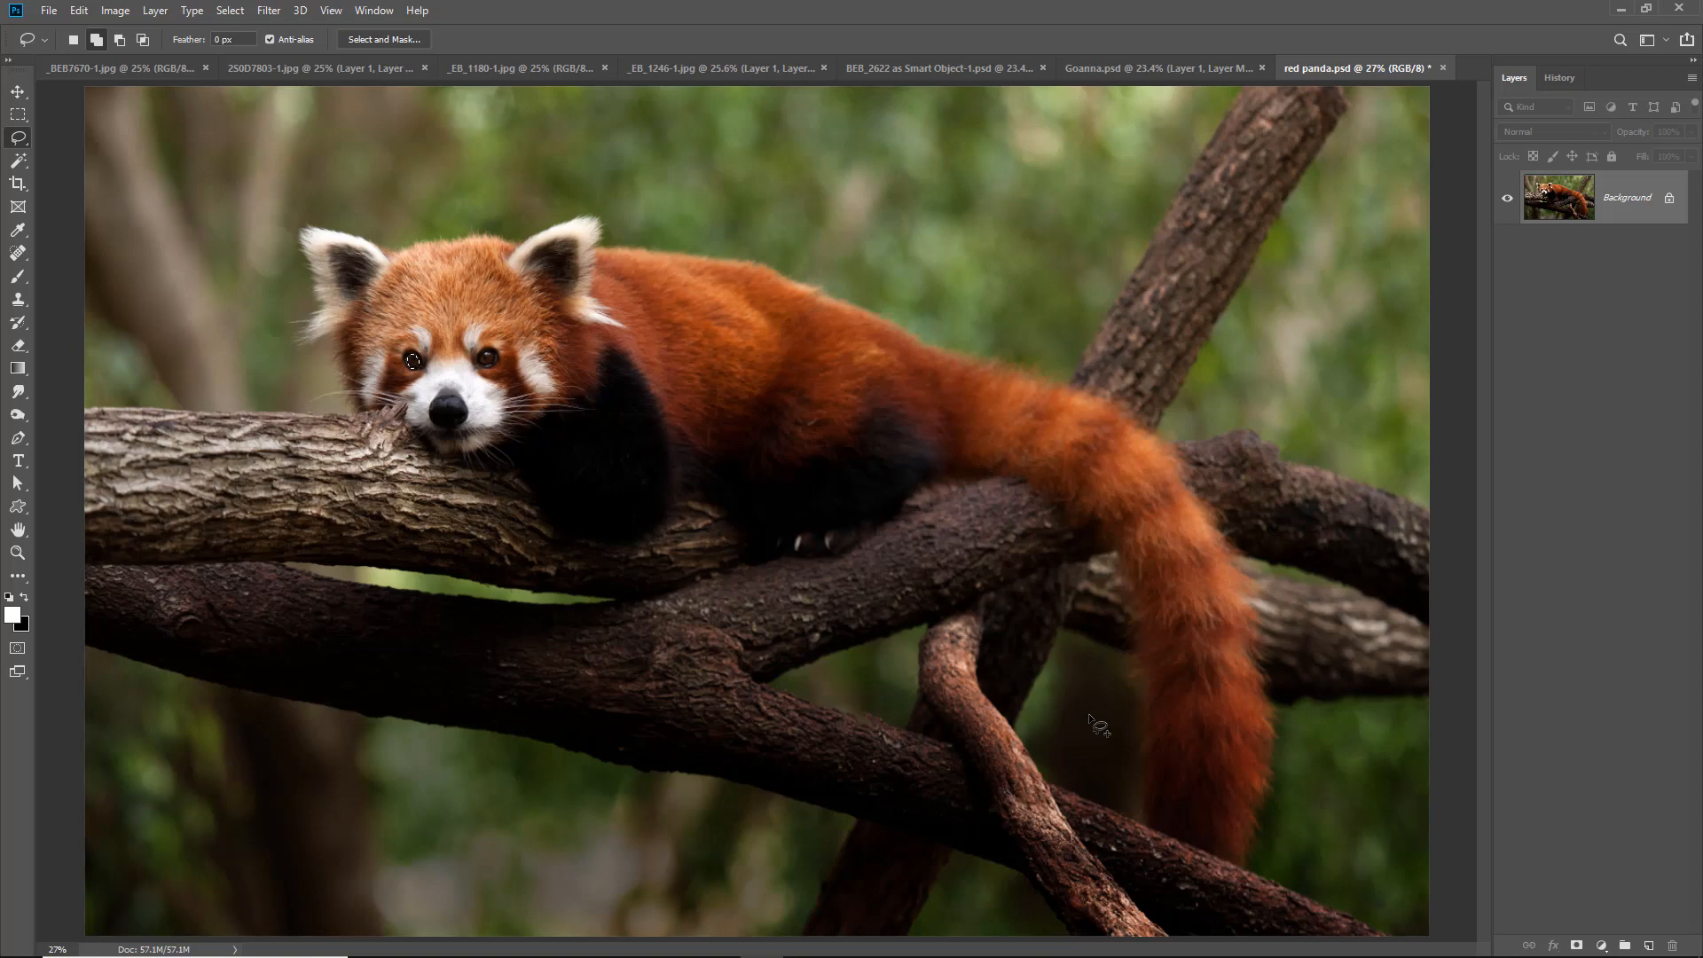
key("ctrl+shift+alt+n")
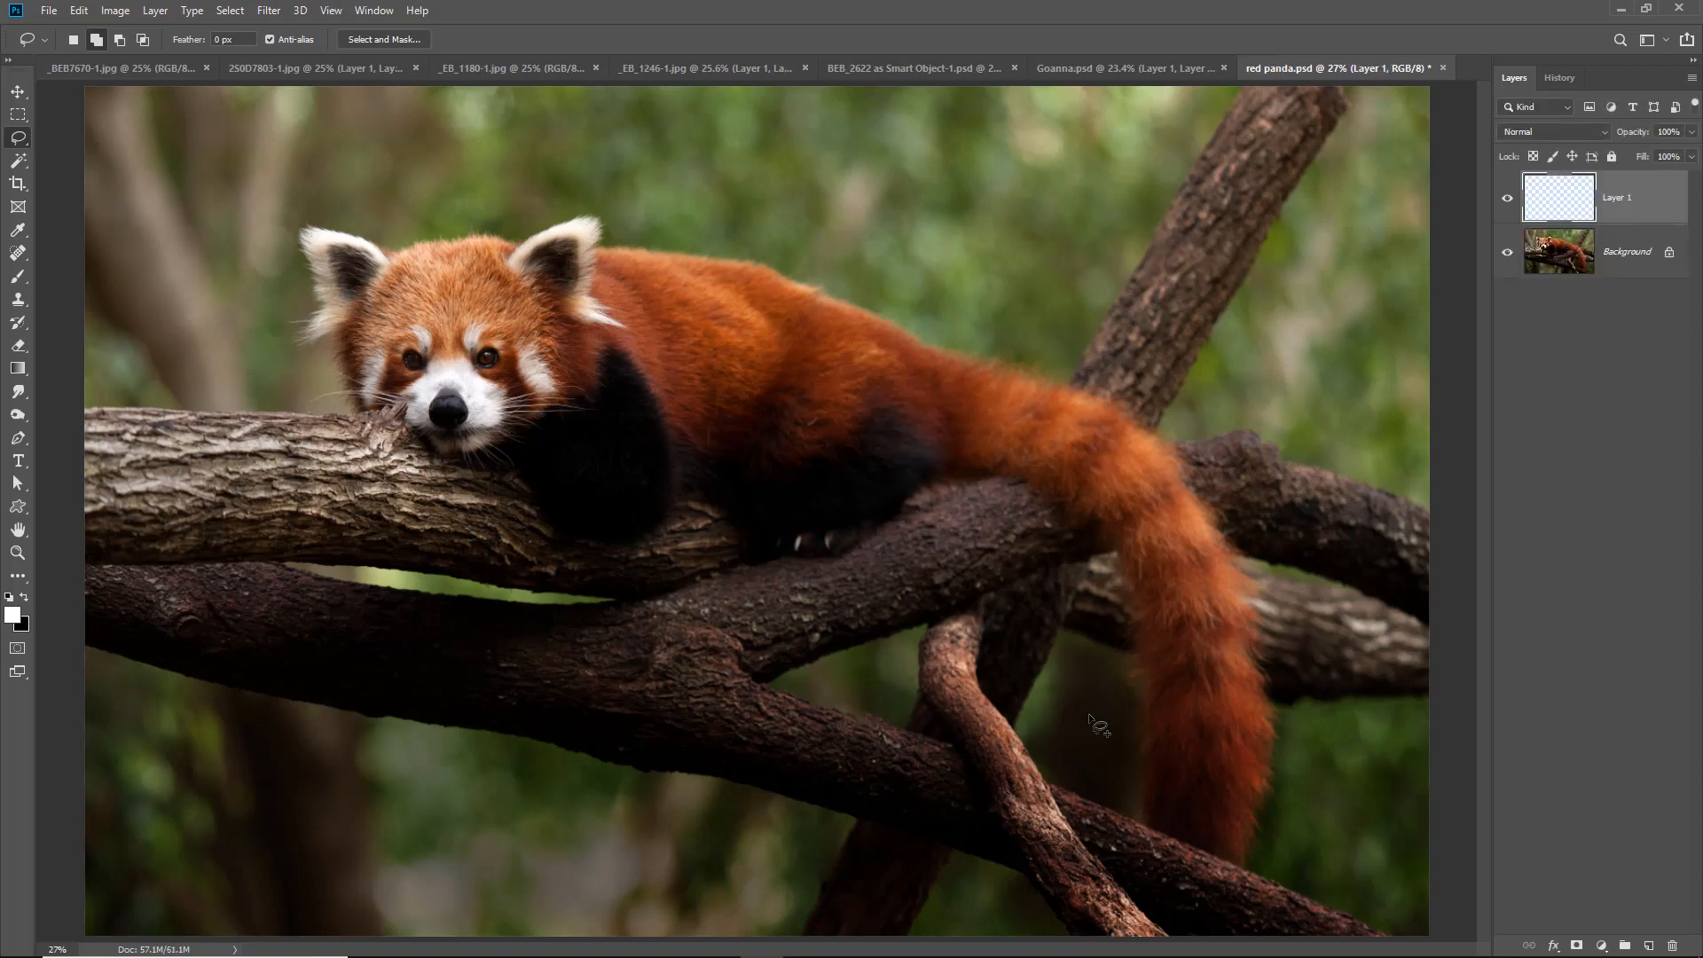
Step: Check the copied iris on its own without the background, and set its layer's blend mode to Screen
left_click(1507, 252)
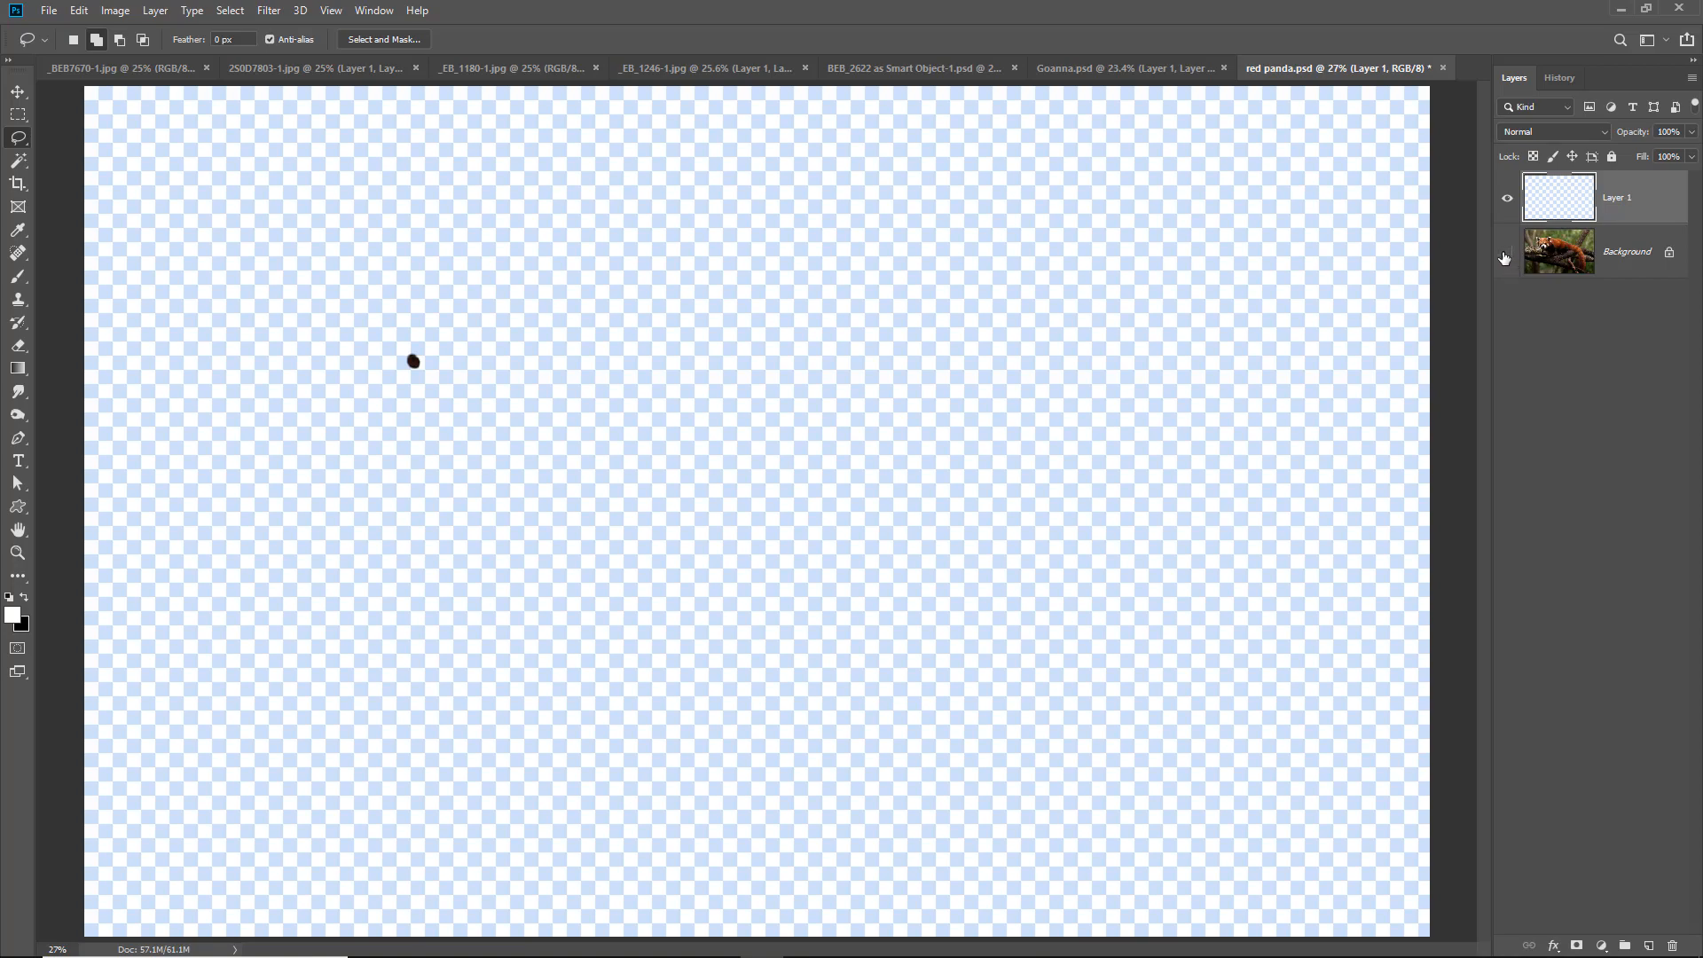
left_click(1507, 253)
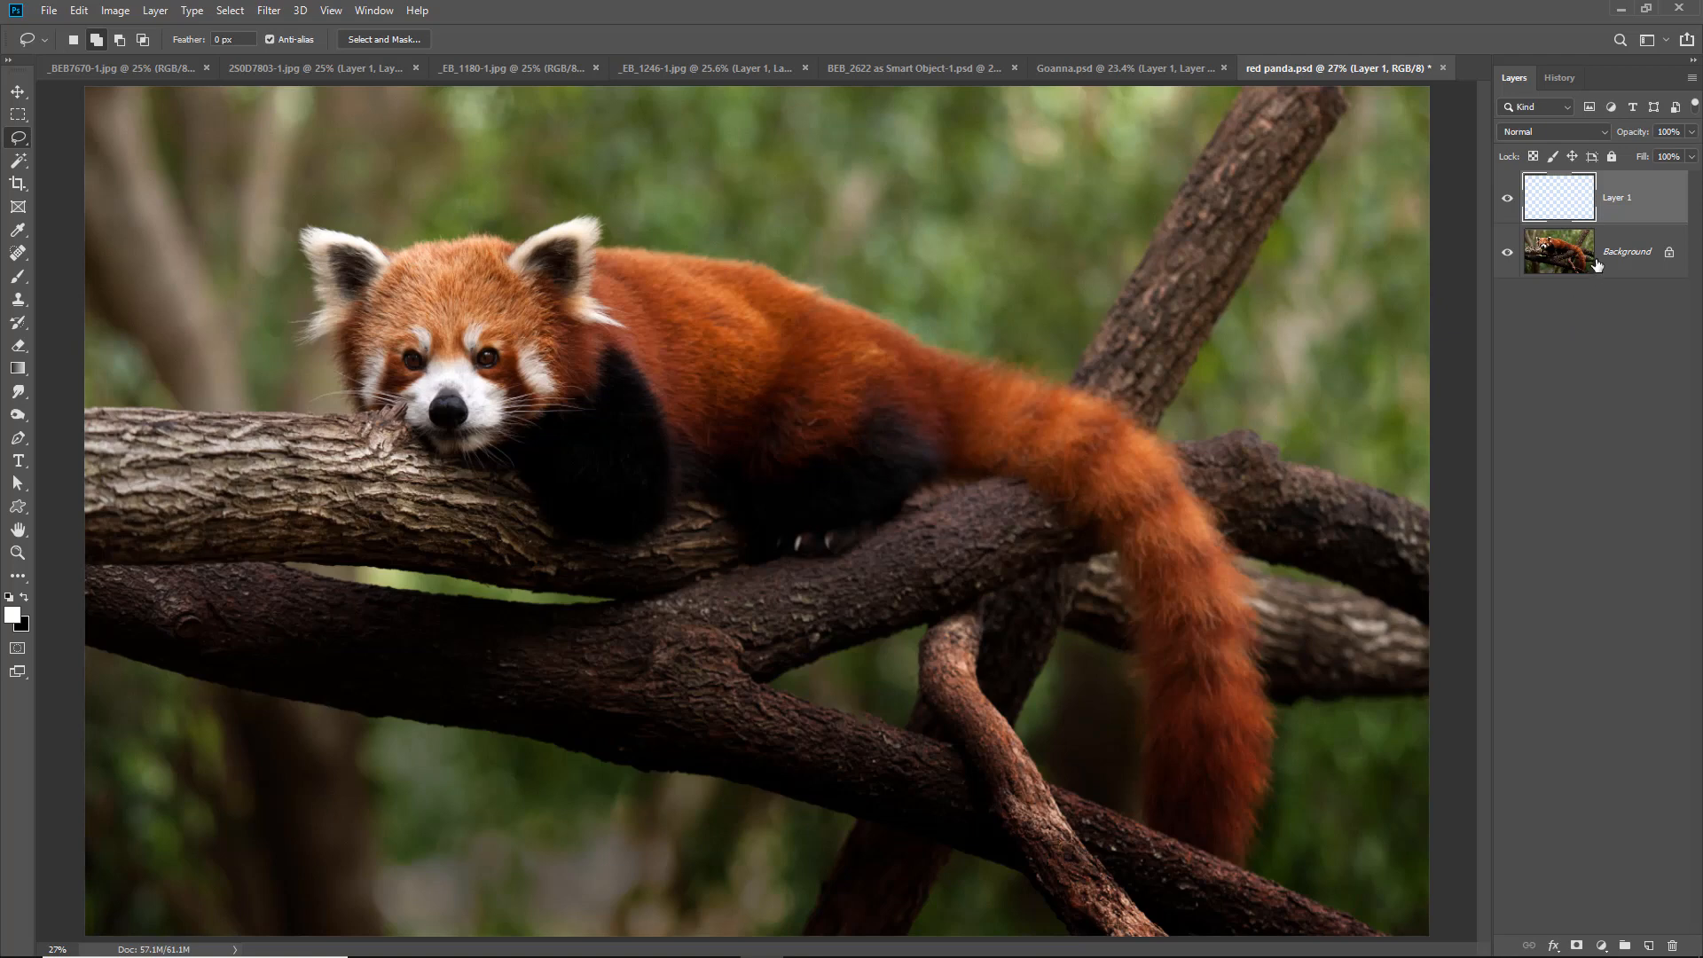
left_click(1603, 131)
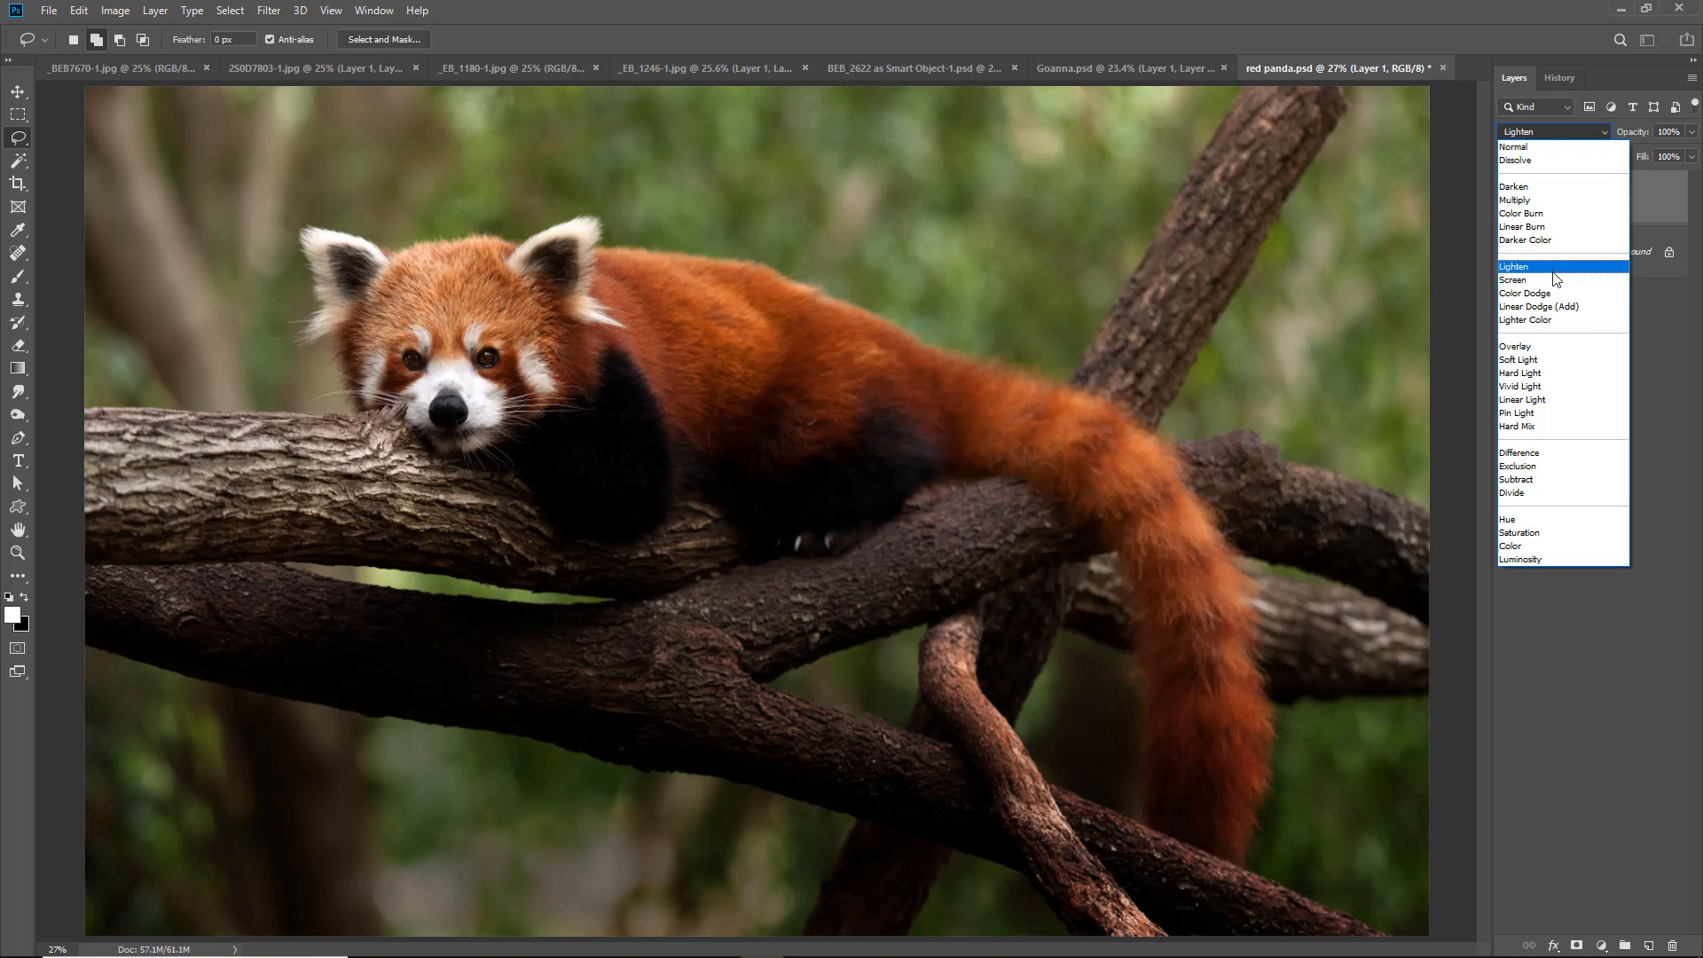
left_click(1518, 281)
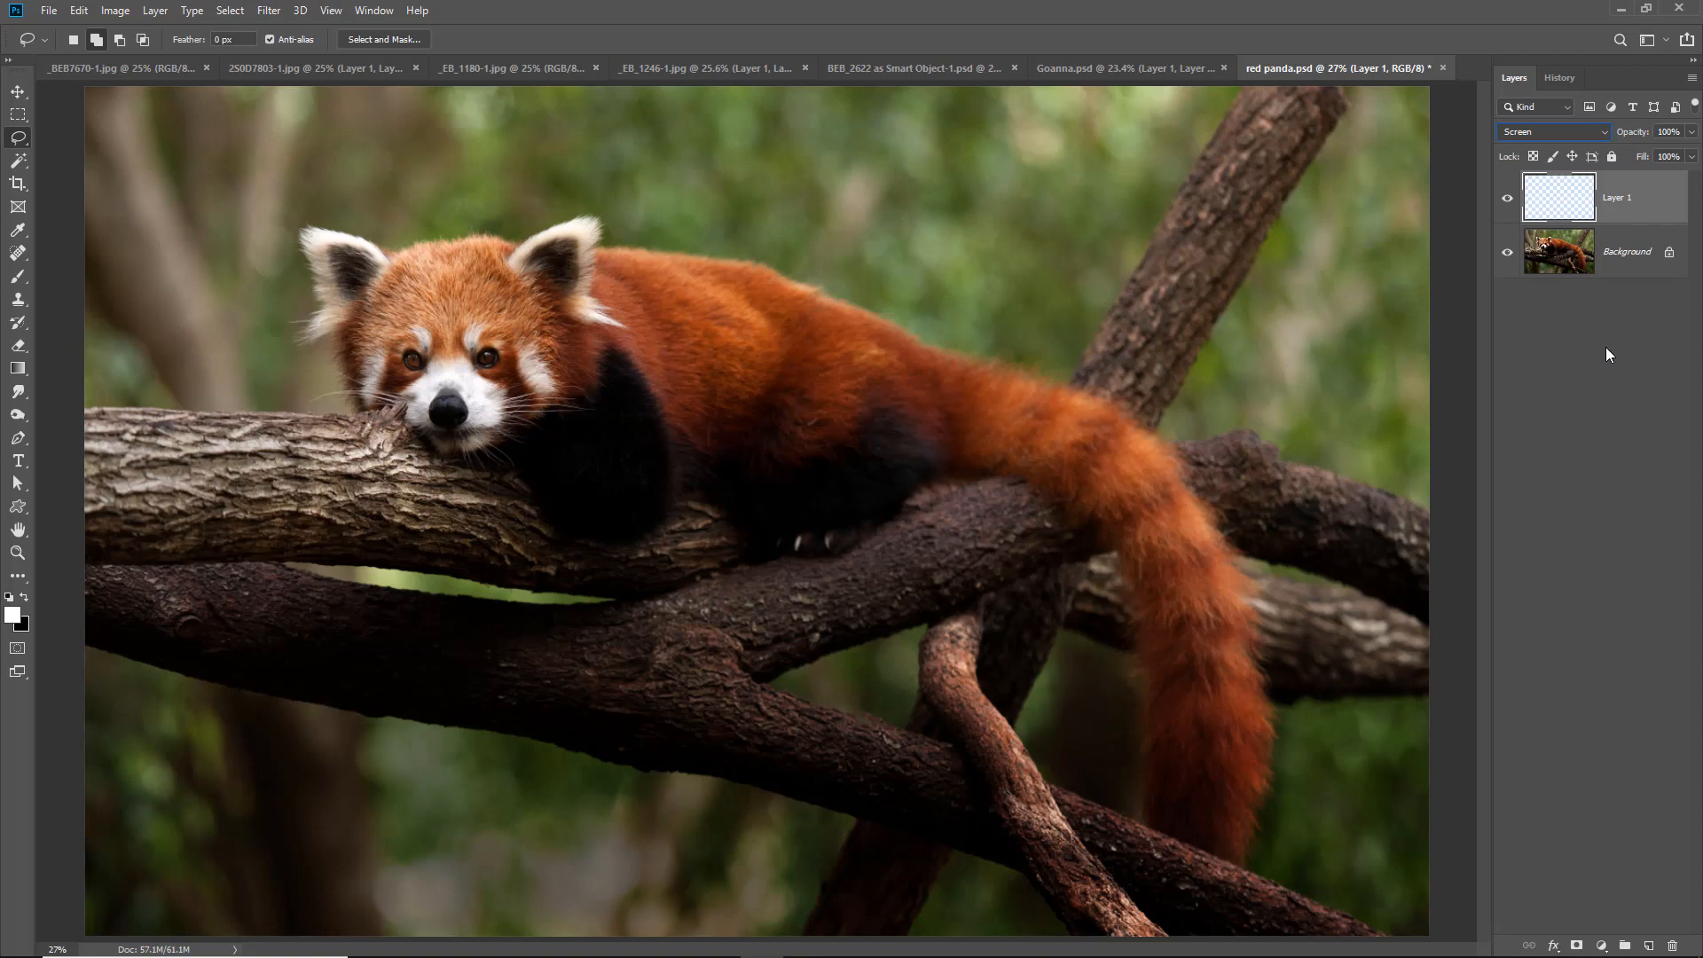
Step: Reduce the opacity of the copied iris layer to 74% and flatten the red panda image
left_click_drag(318, 215, 688, 514)
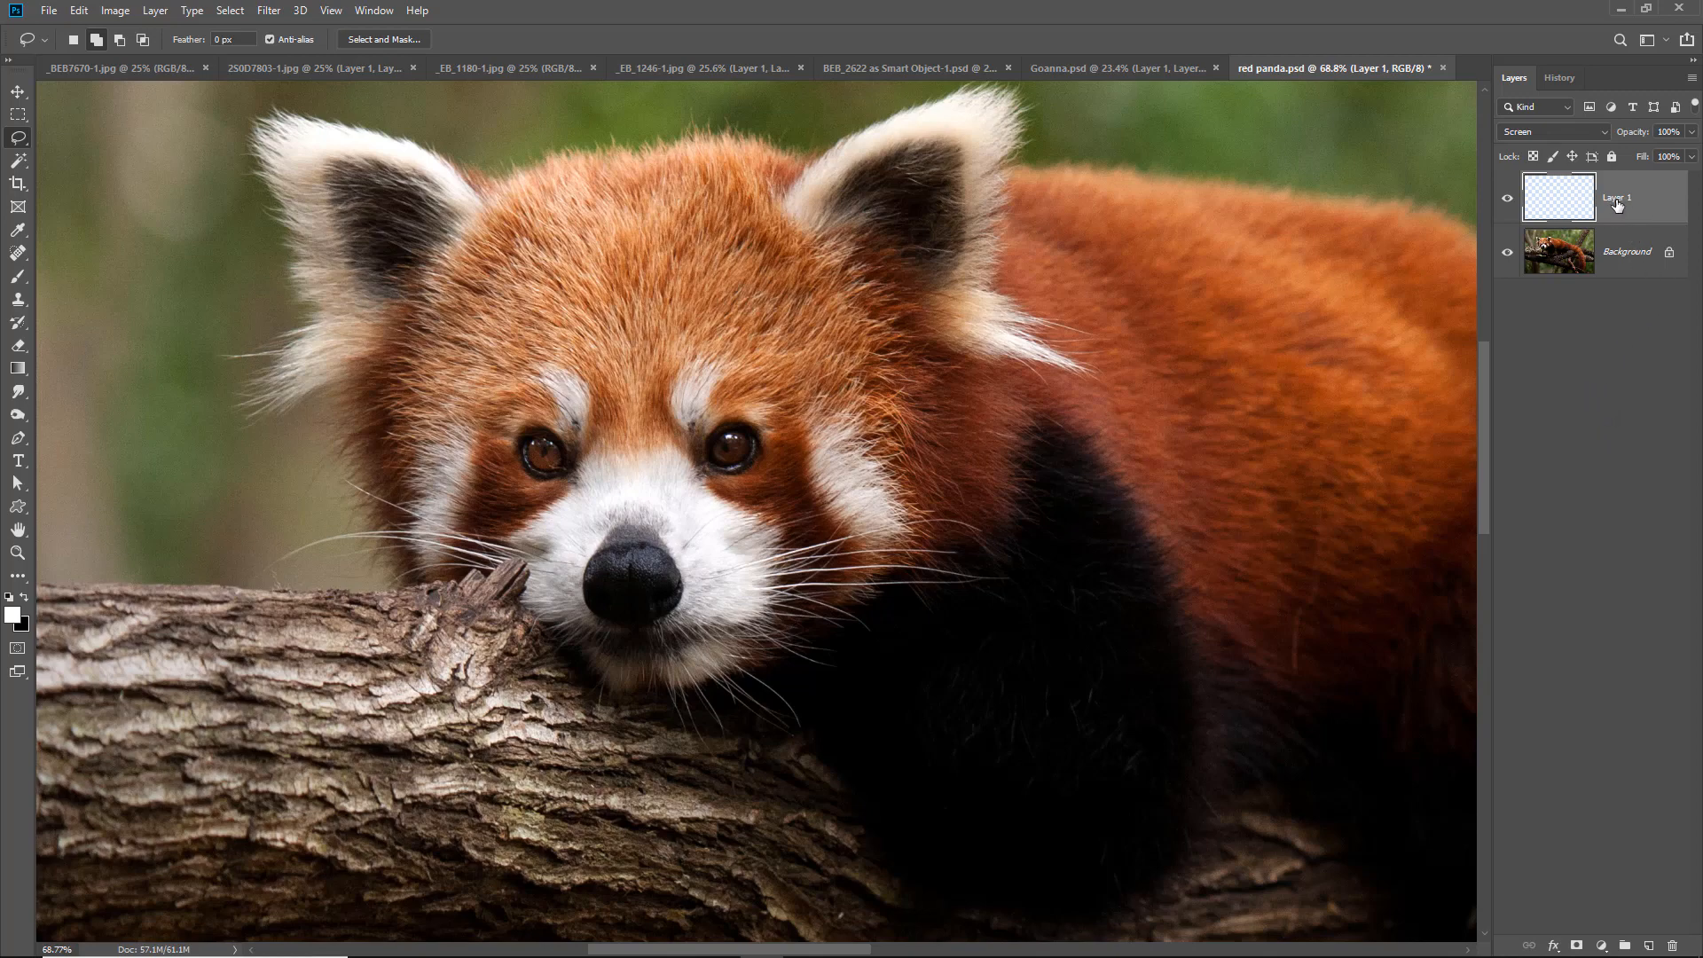
left_click(1691, 132)
left_click_drag(1691, 157, 1670, 158)
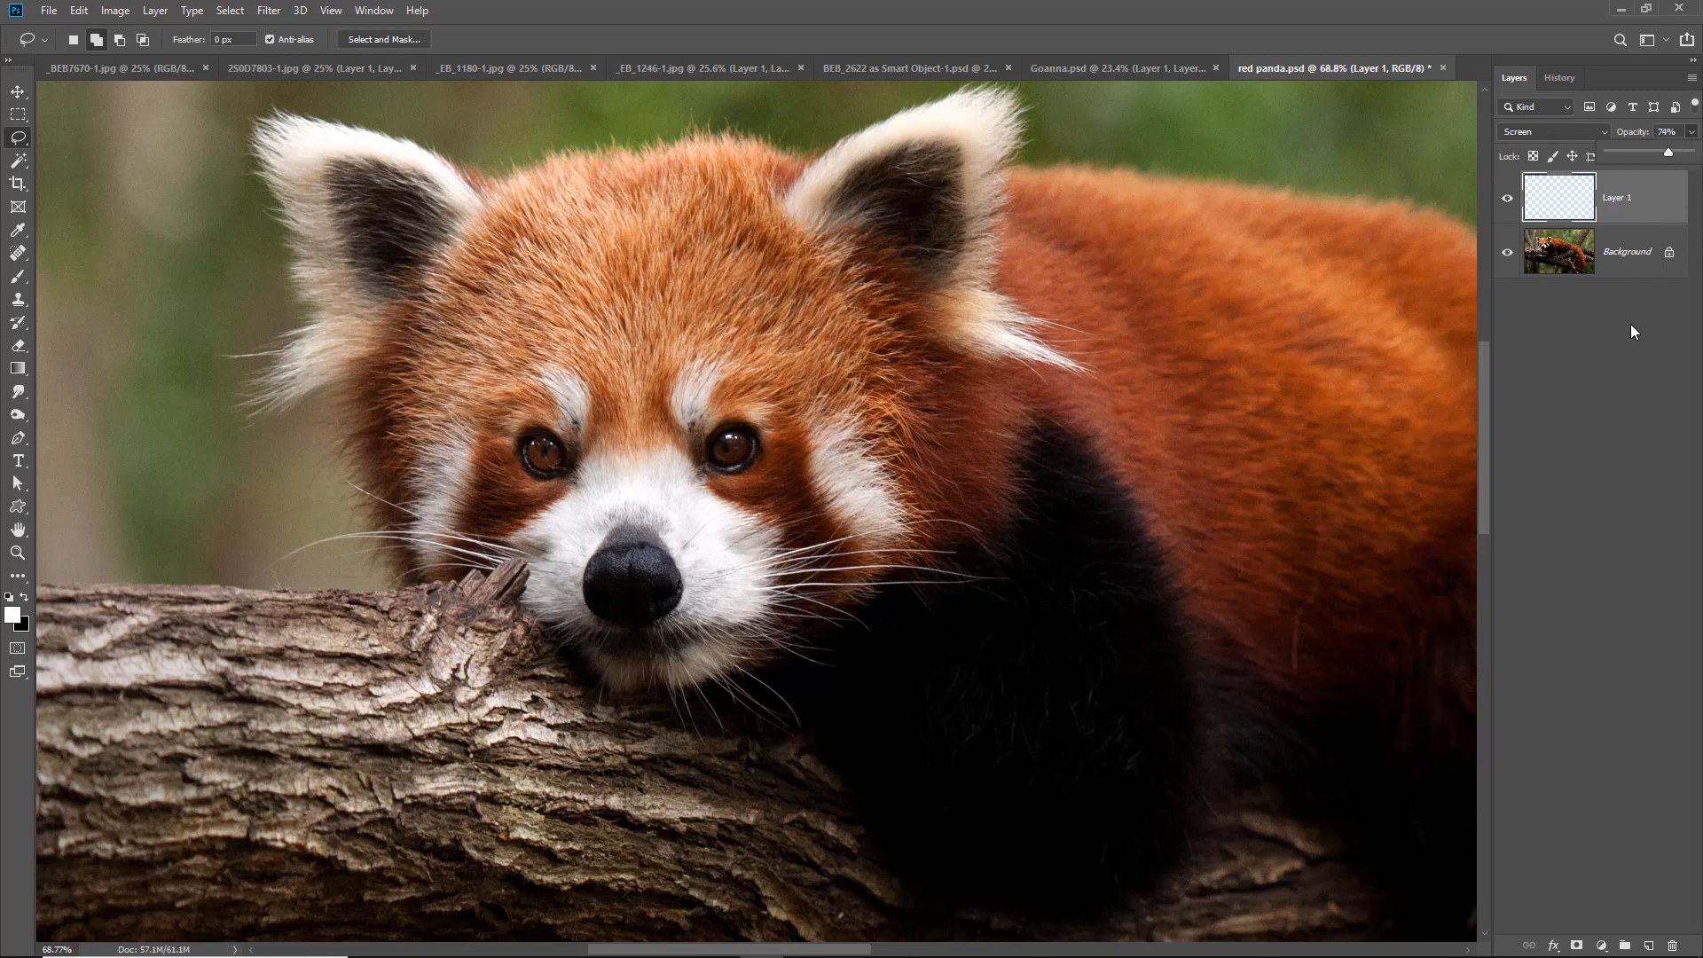
left_click(1691, 78)
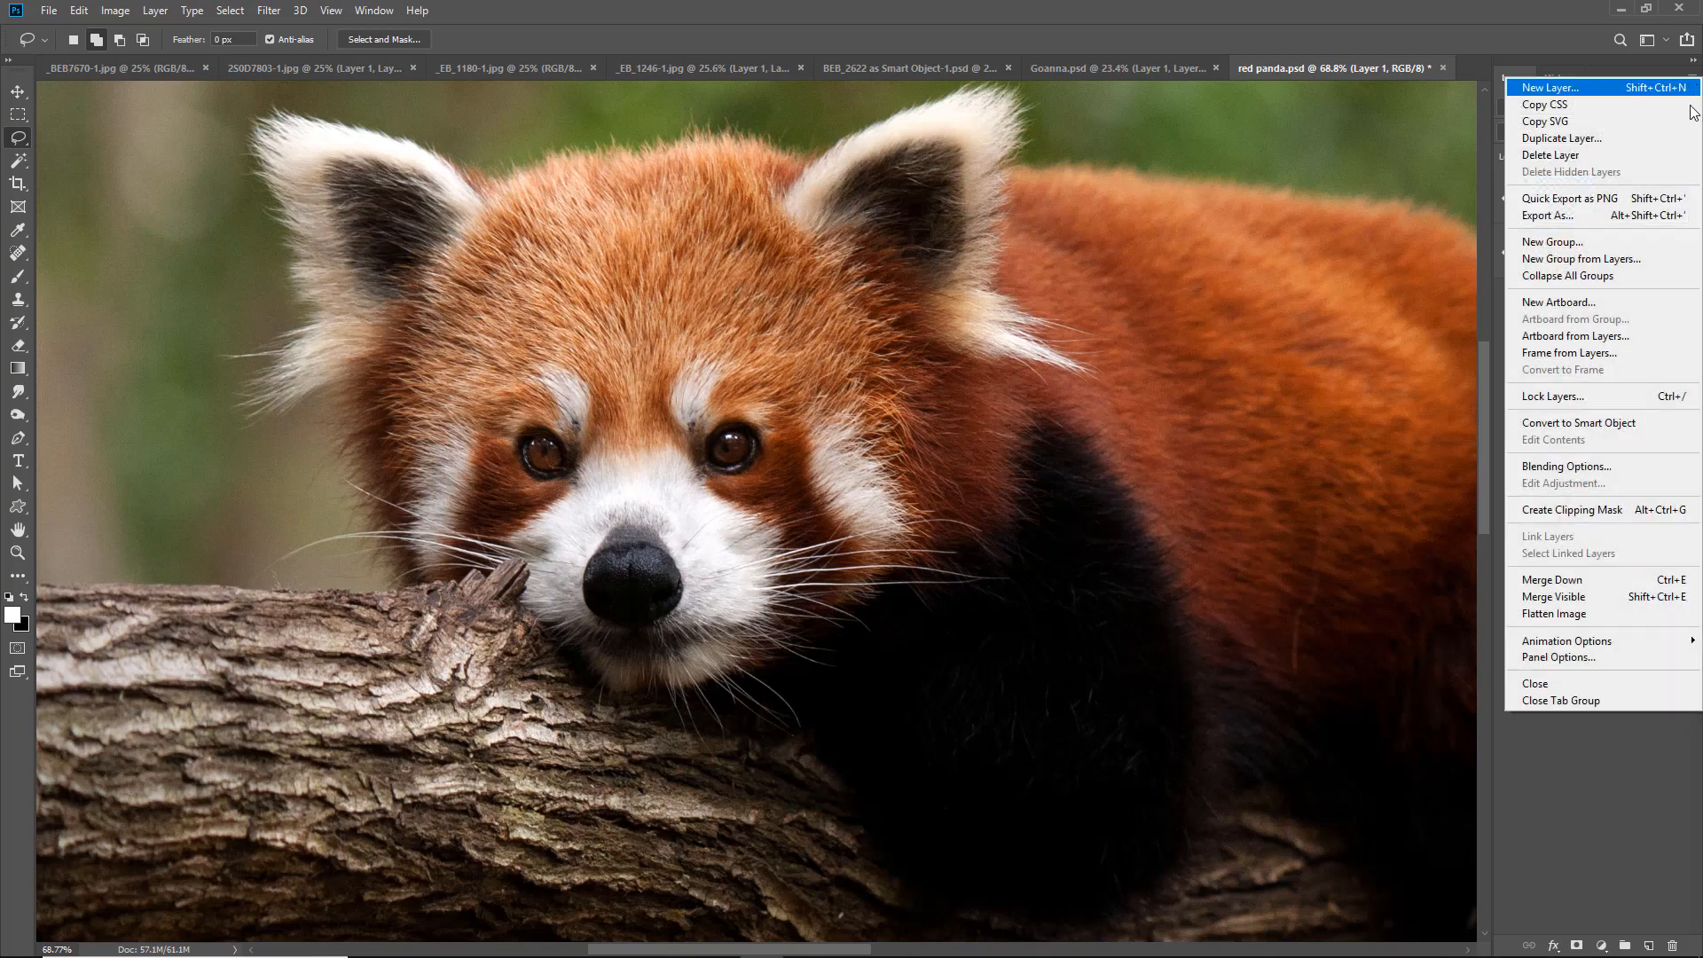
left_click(1570, 613)
key("ctrl+0")
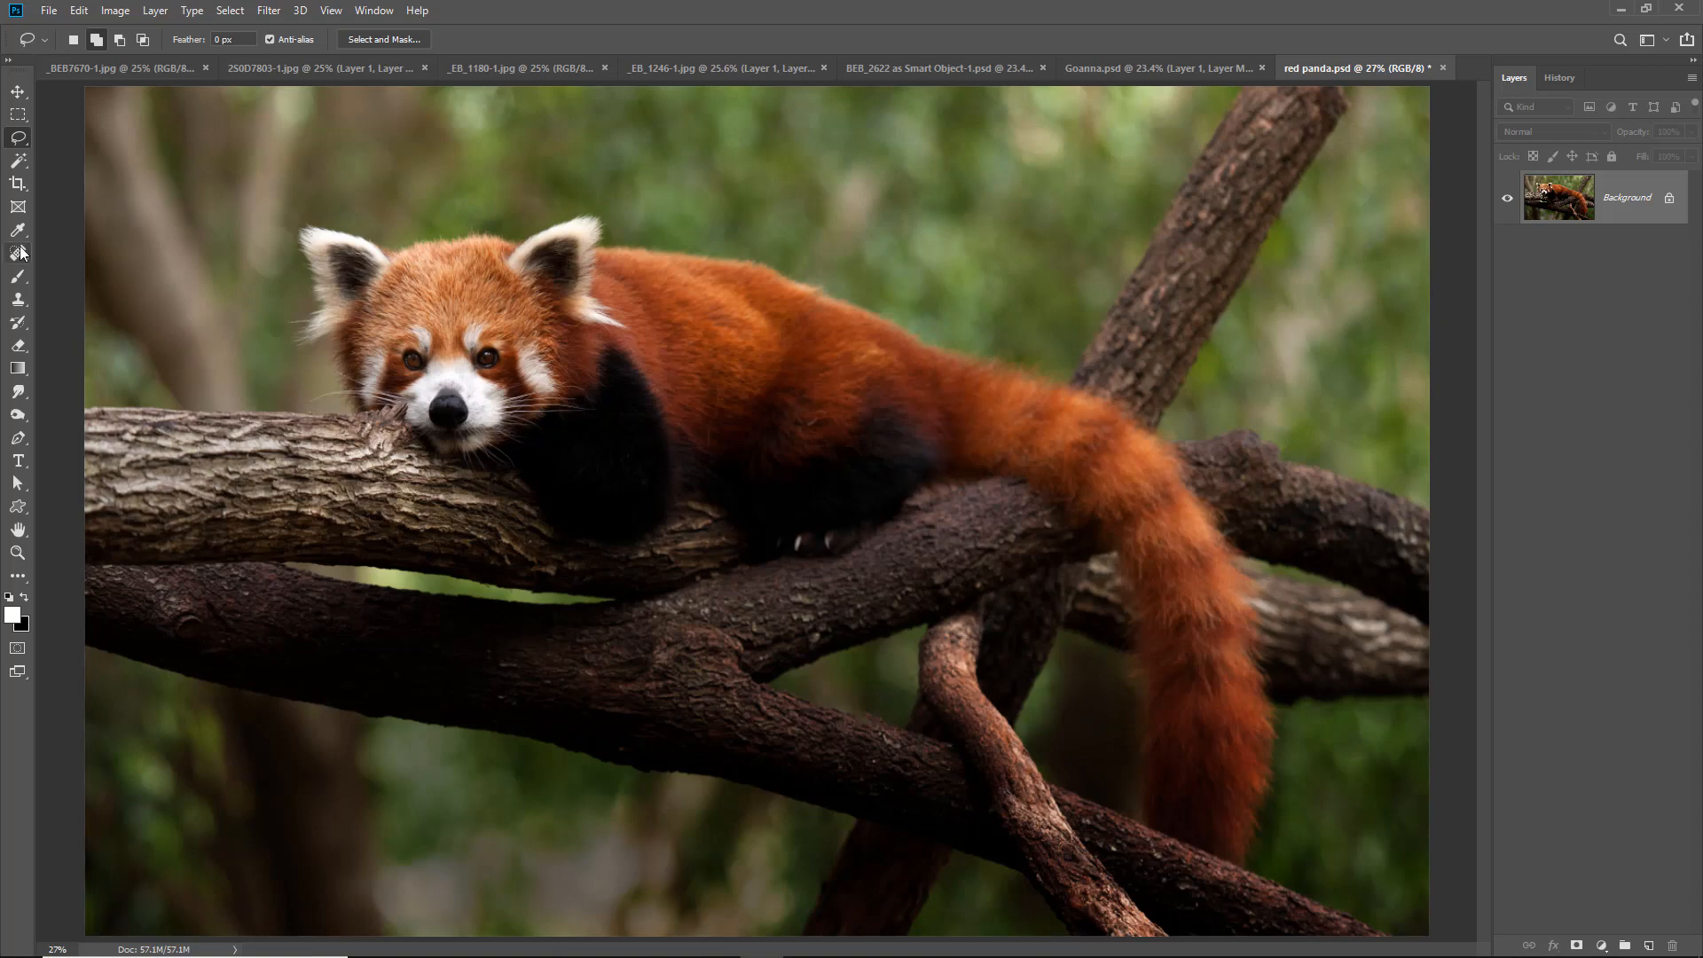
Step: Crop thin strips off the upper and lower edges and the tail-side edge of the red panda image
left_click(18, 184)
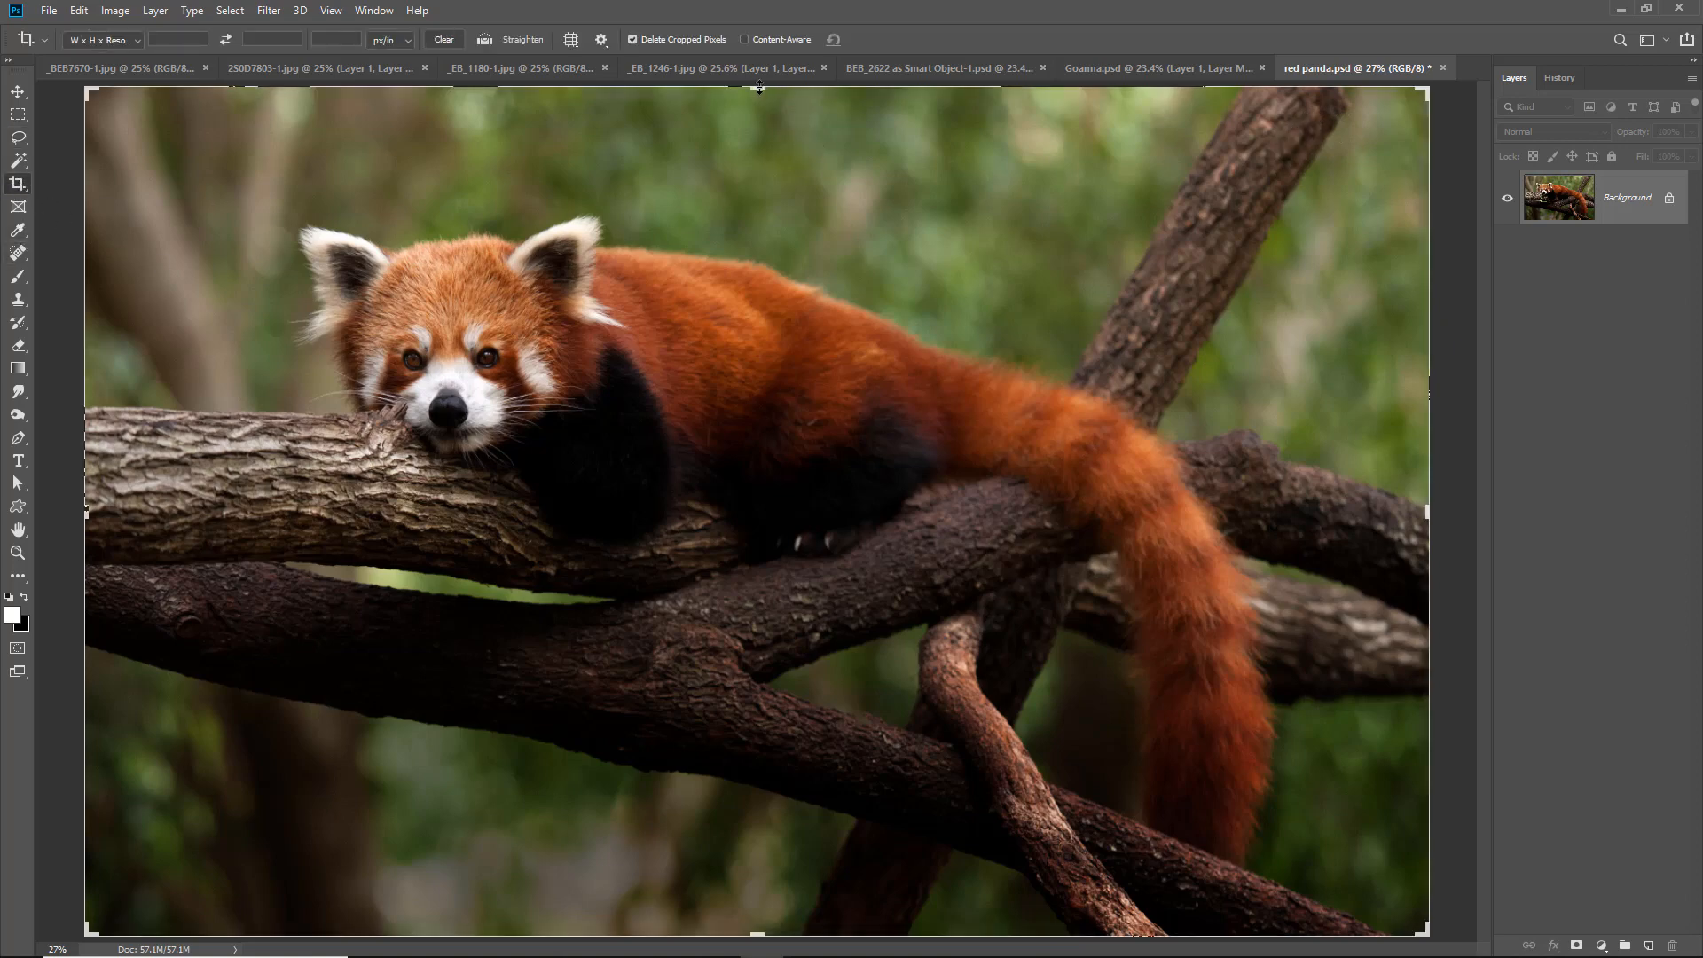
left_click_drag(756, 87, 754, 97)
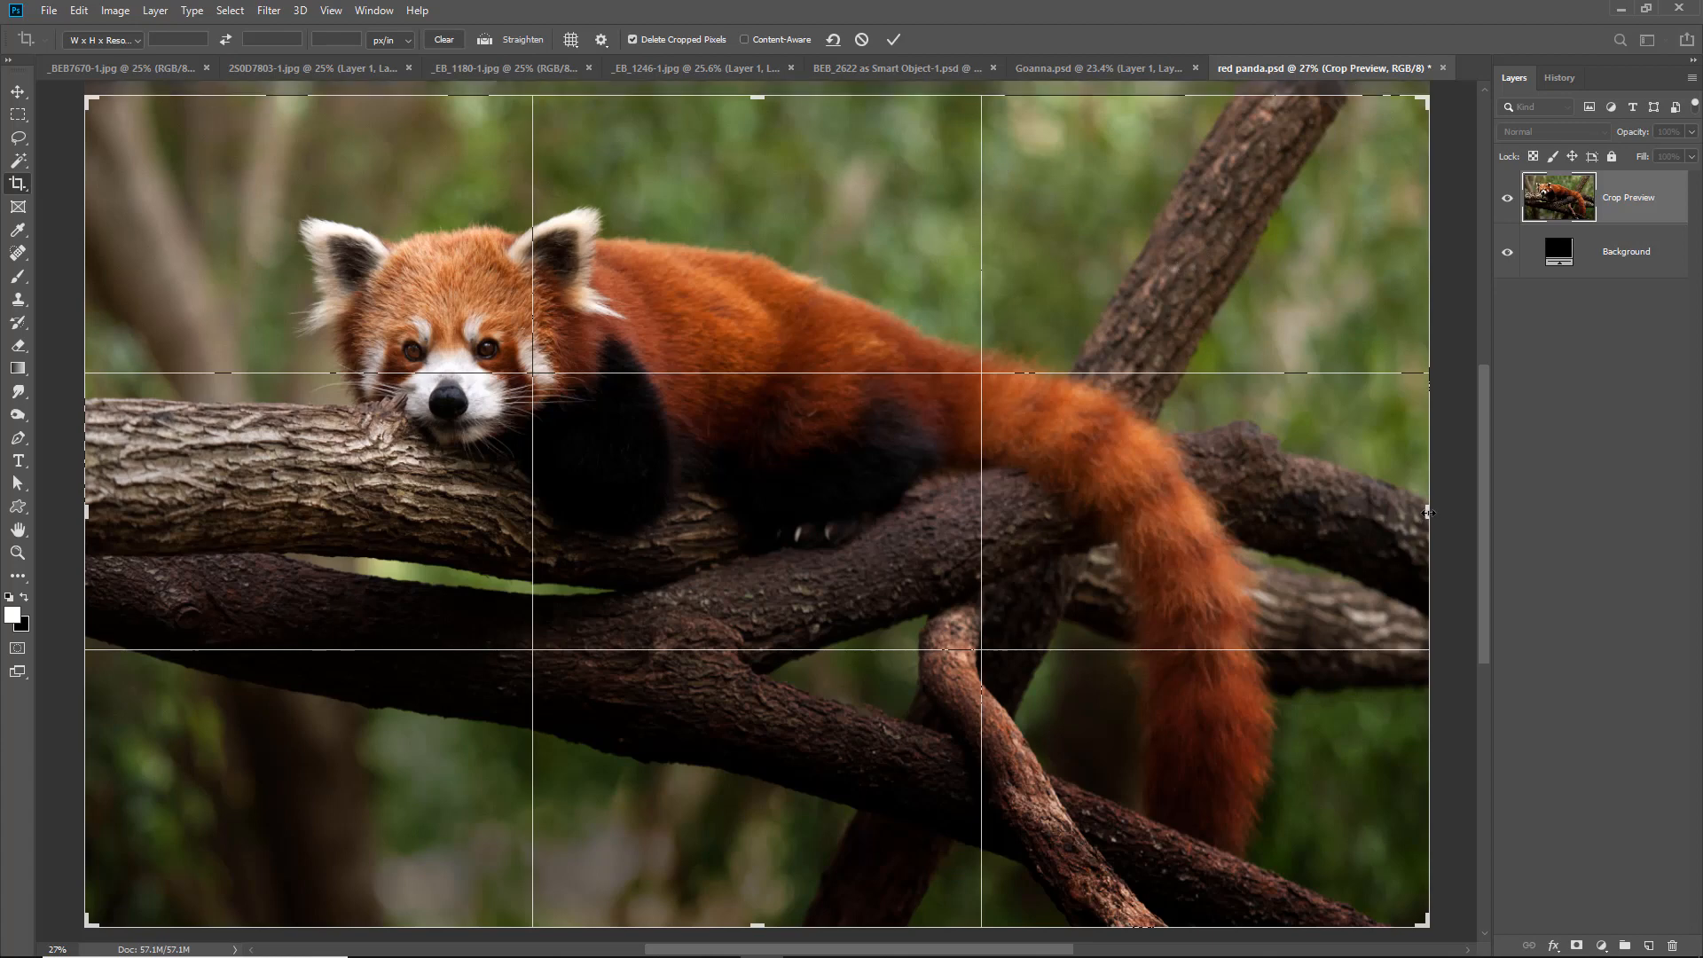
left_click_drag(1422, 517, 1401, 512)
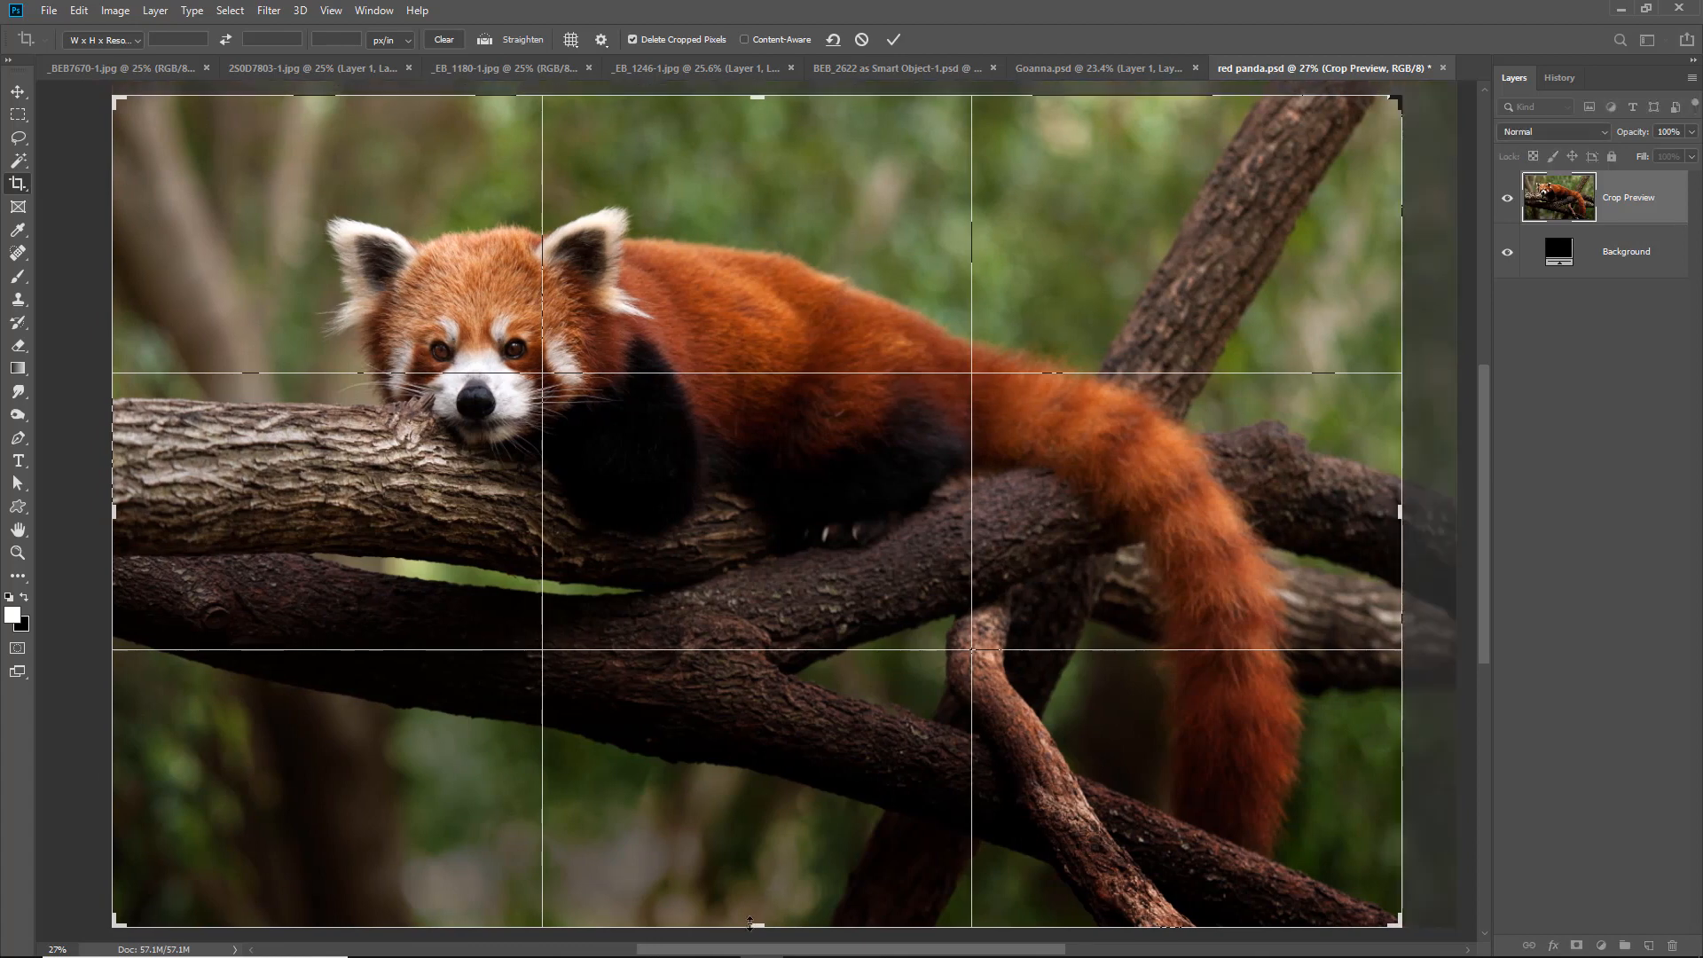
left_click_drag(757, 925, 757, 918)
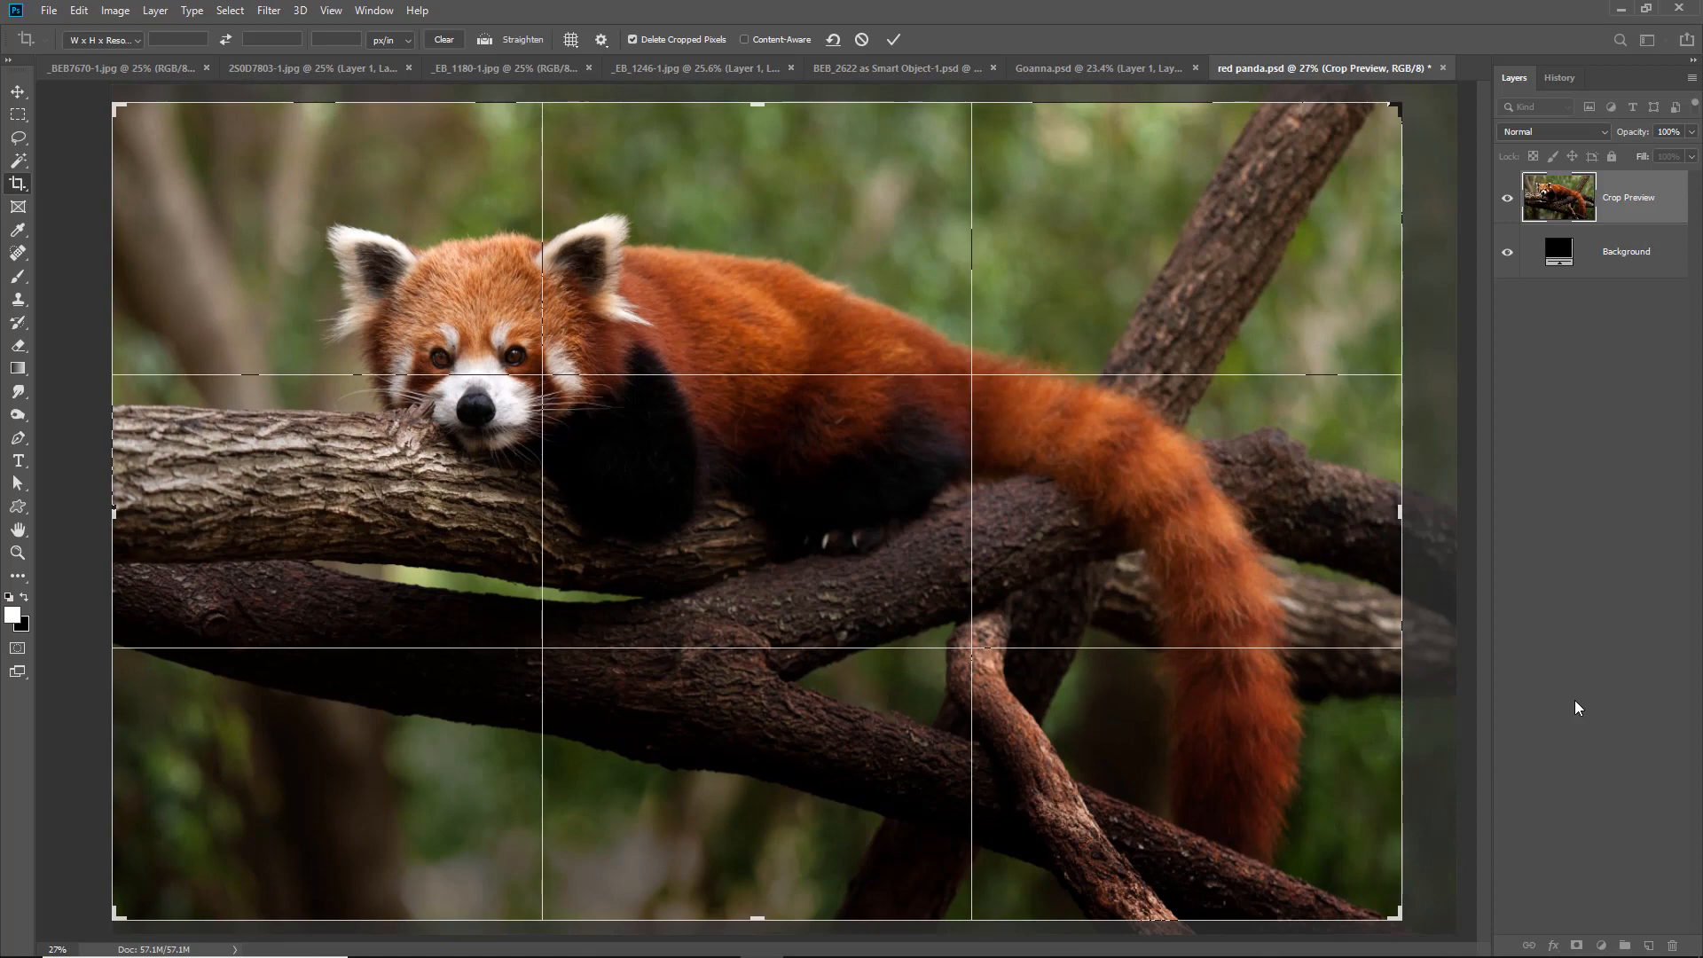
key("Return")
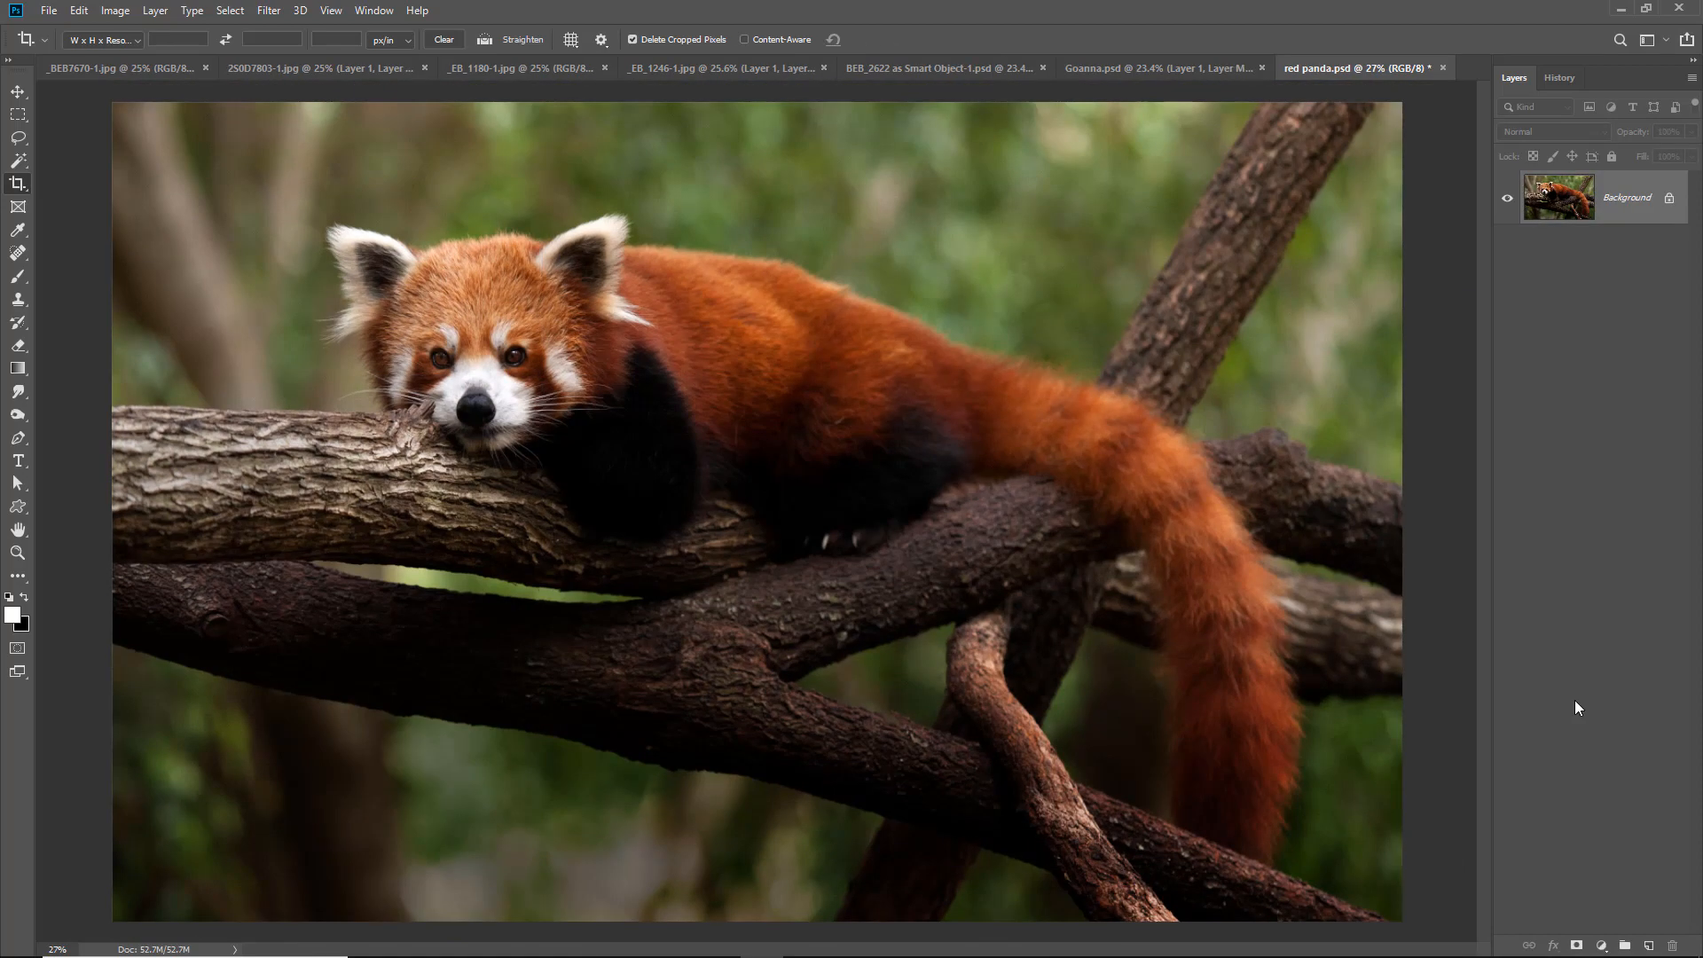